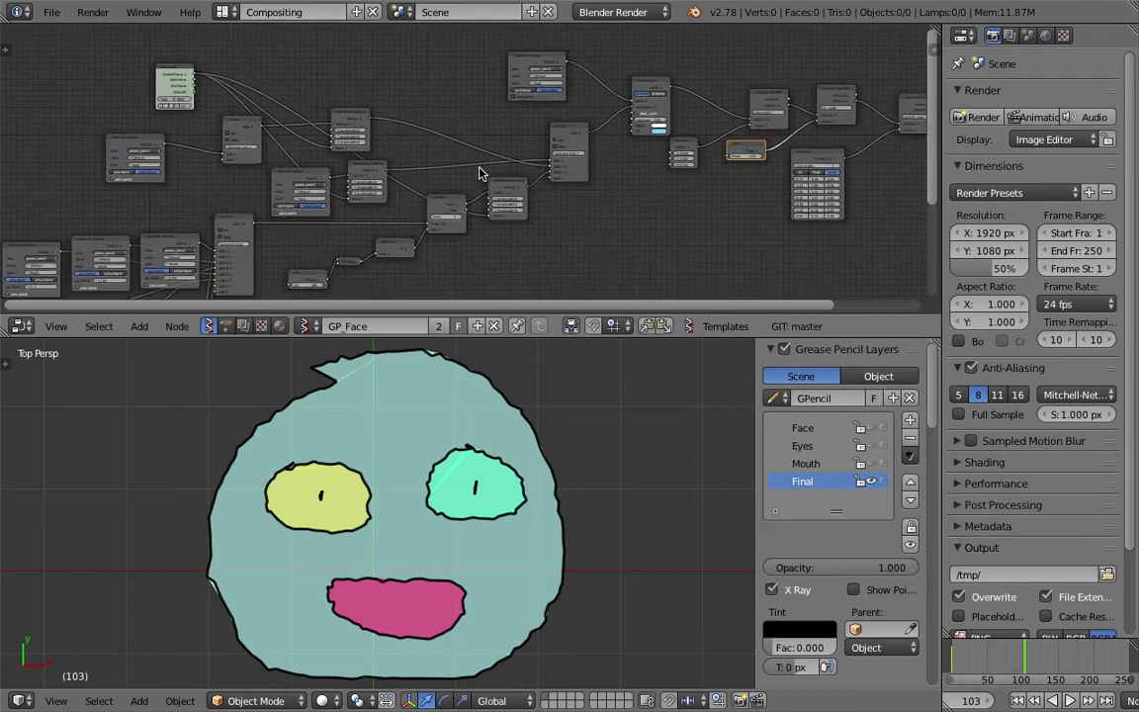
Look over the GP_Face node tree and enlarge the 3D view around the whole face drawing
{"action": "scroll", "coordinate": [538, 150], "scroll_direction": "down", "scroll_amount": 5}
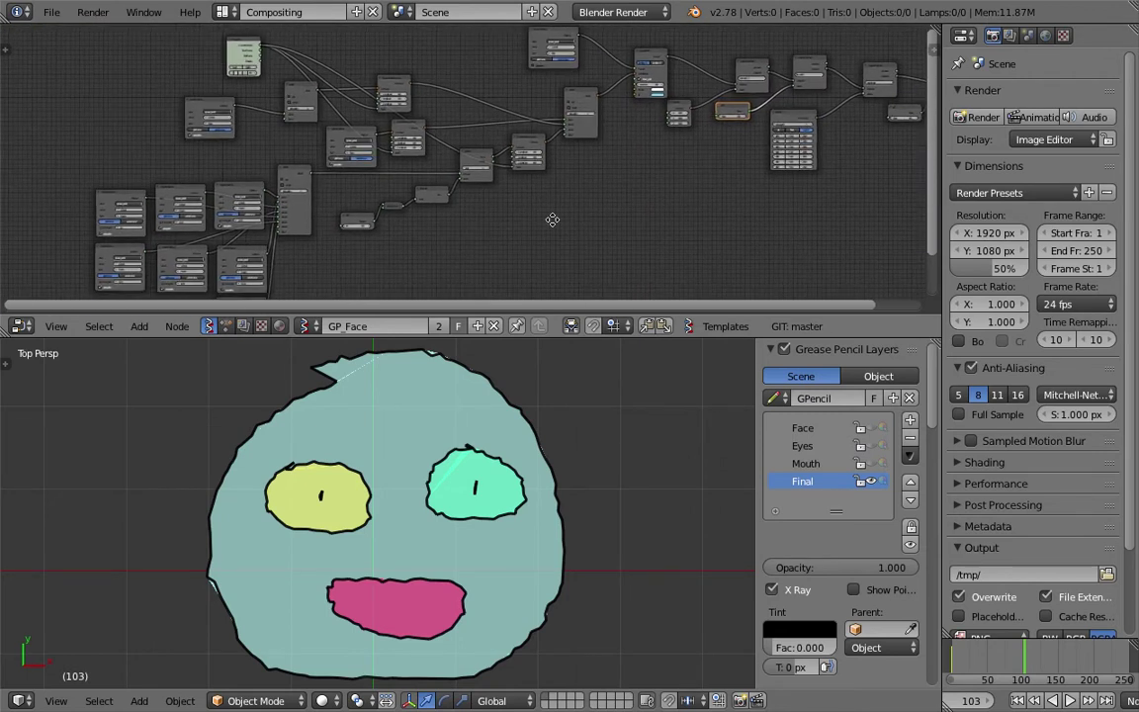
{"action": "left_click_drag", "start_coordinate": [643, 338], "coordinate": [710, 386]}
{"action": "middle_click_drag", "start_coordinate": [542, 254], "coordinate": [508, 222]}
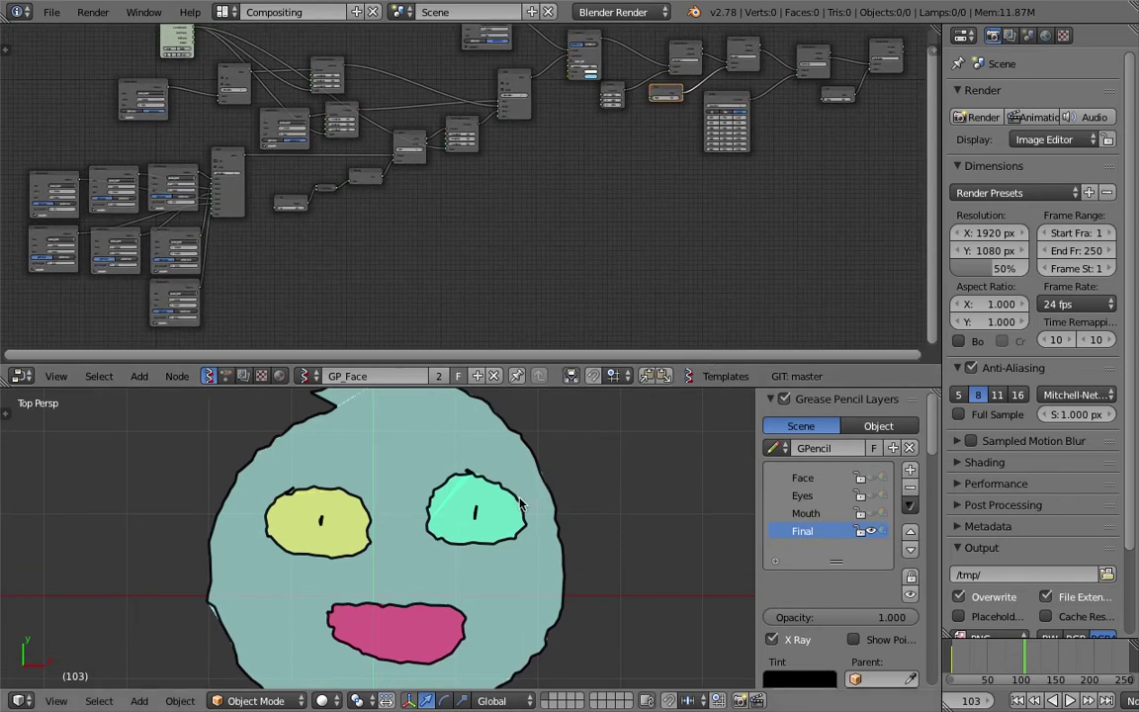
{"action": "scroll", "coordinate": [631, 491], "scroll_direction": "down", "scroll_amount": 1}
{"action": "left_click_drag", "start_coordinate": [738, 387], "coordinate": [727, 221]}
{"action": "scroll", "coordinate": [673, 402], "scroll_direction": "up", "scroll_amount": 2}
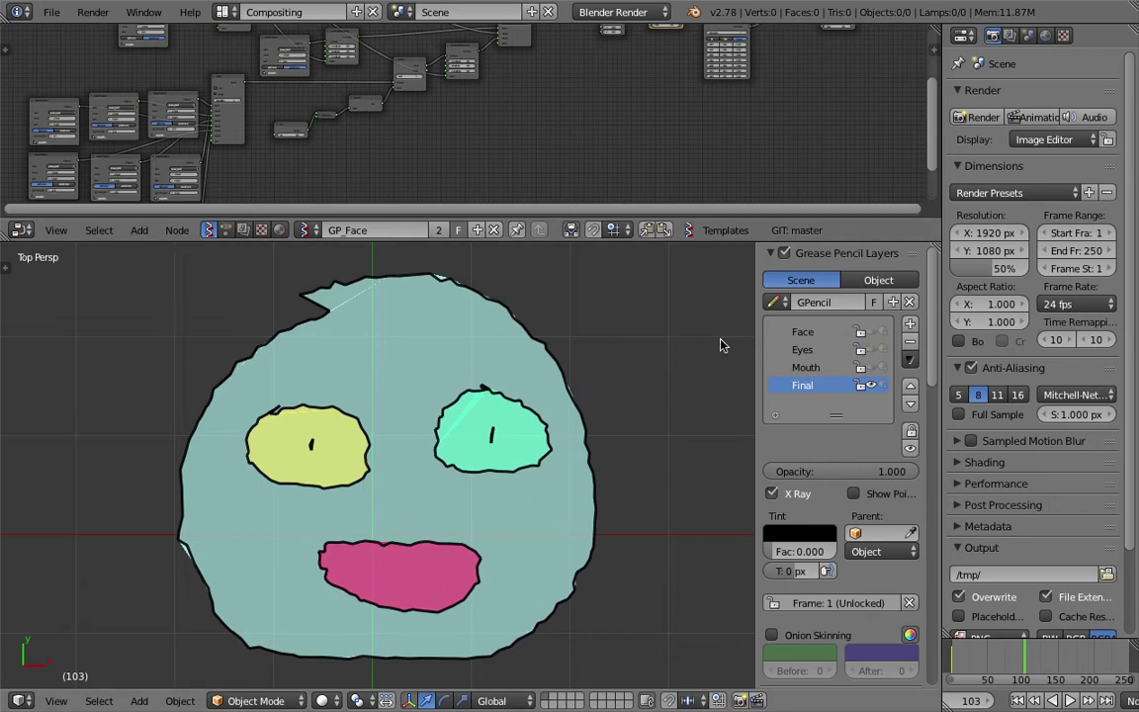
Hide the Final grease pencil layer, show only the Face layer and go to frame 1
{"action": "left_click", "coordinate": [872, 386]}
{"action": "left_click", "coordinate": [872, 334]}
{"action": "left_click", "coordinate": [872, 334]}
{"action": "left_click", "coordinate": [872, 334]}
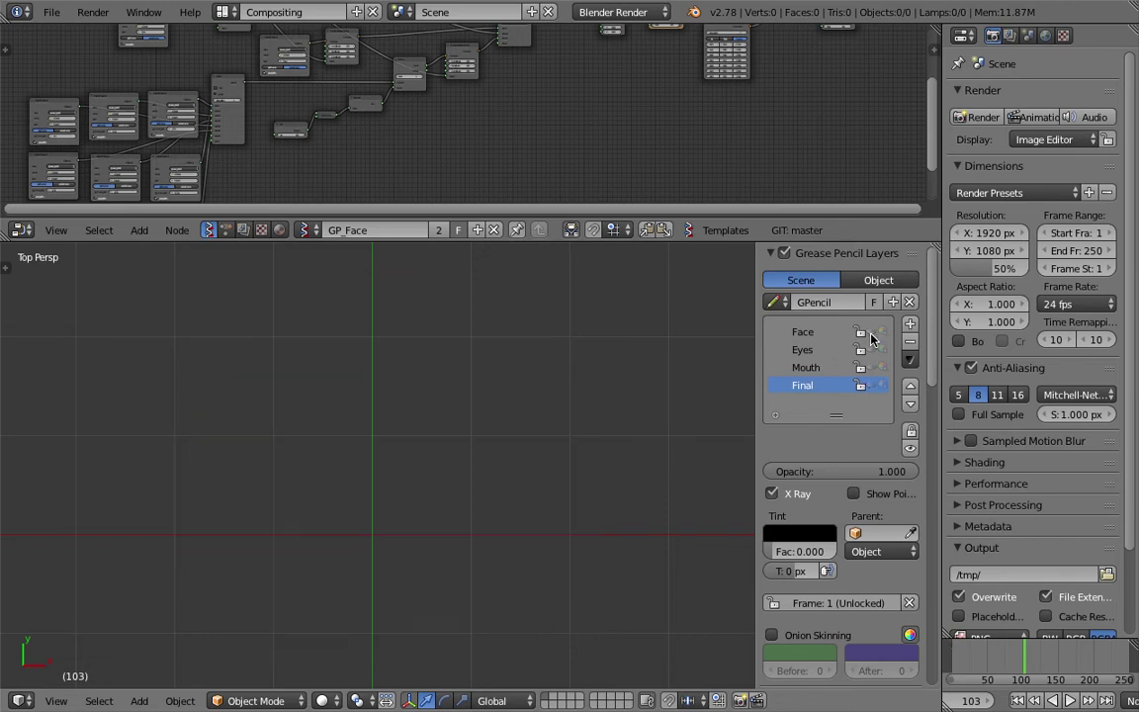
{"action": "key", "text": "shift+Left"}
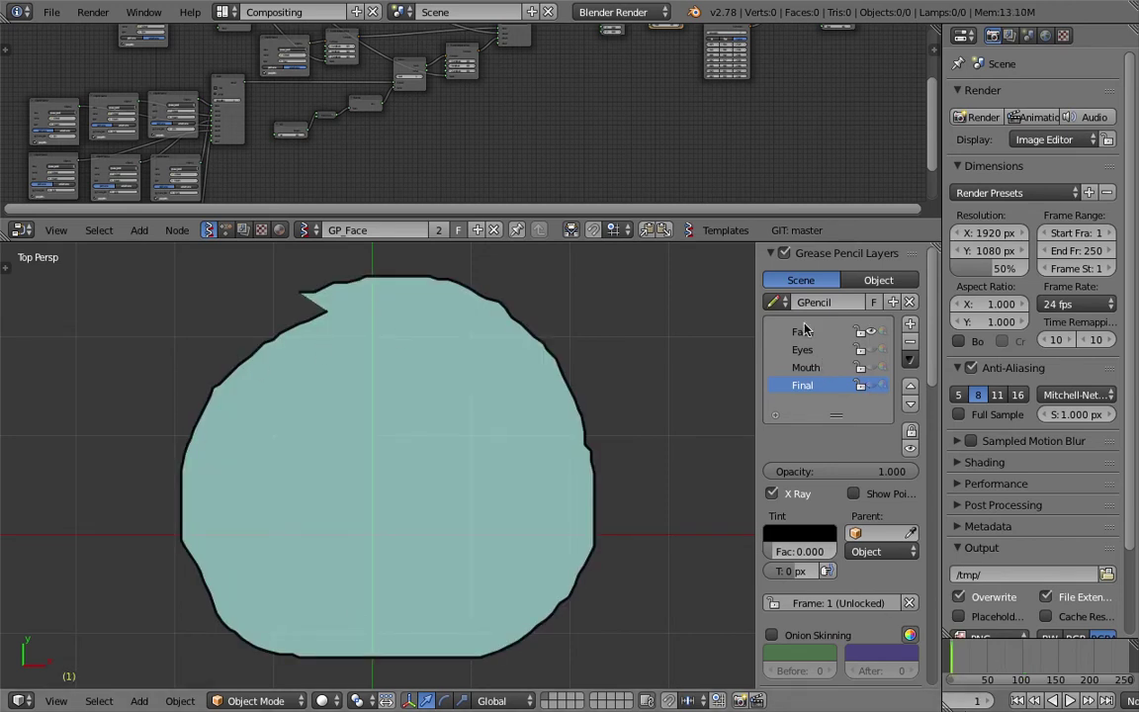
Show the Eyes and Mouth layers together with the Face layer
{"action": "left_click", "coordinate": [871, 350]}
{"action": "left_click", "coordinate": [871, 364]}
{"action": "left_click", "coordinate": [872, 365]}
{"action": "left_click", "coordinate": [872, 351]}
{"action": "left_click", "coordinate": [870, 350]}
{"action": "left_click", "coordinate": [872, 366]}
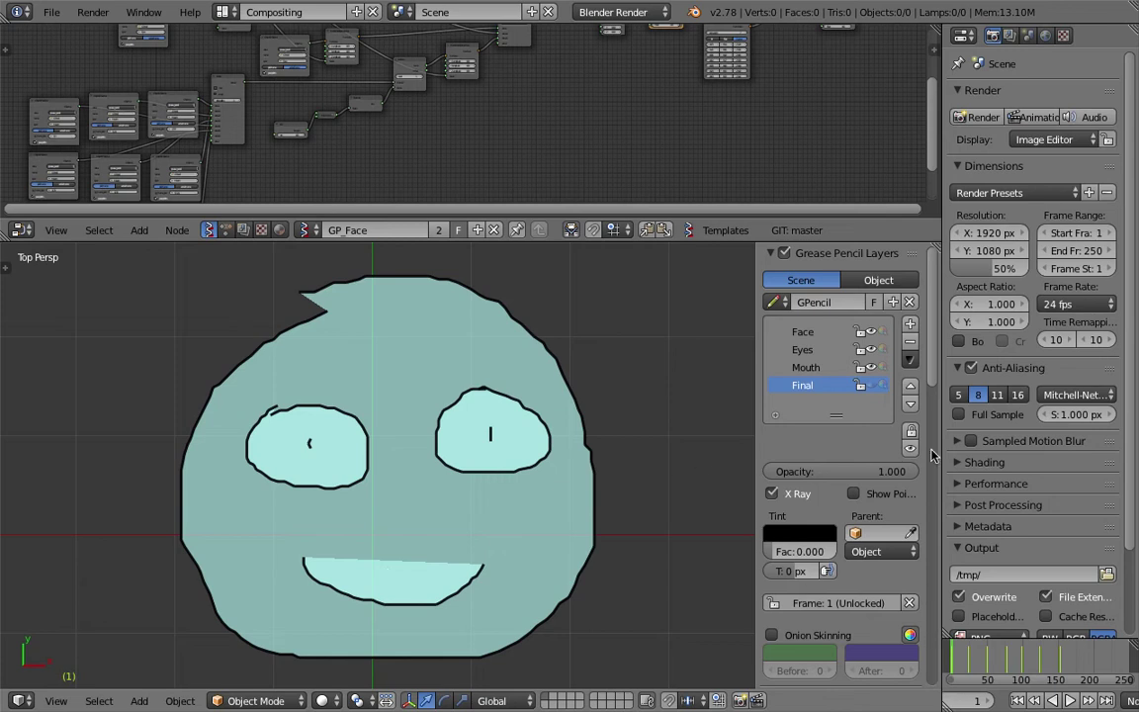
Hide the Face and Eyes layers and scrub the Mouth layer's animation to frame 7
{"action": "left_click", "coordinate": [872, 366]}
{"action": "left_click", "coordinate": [872, 367]}
{"action": "left_click", "coordinate": [870, 332]}
{"action": "left_click", "coordinate": [871, 350]}
{"action": "left_click", "coordinate": [974, 670]}
{"action": "mouse_move", "coordinate": [974, 670]}
{"action": "left_mouse_down"}
{"action": "mouse_move", "coordinate": [1064, 668]}
{"action": "mouse_move", "coordinate": [955, 663]}
{"action": "left_mouse_up"}
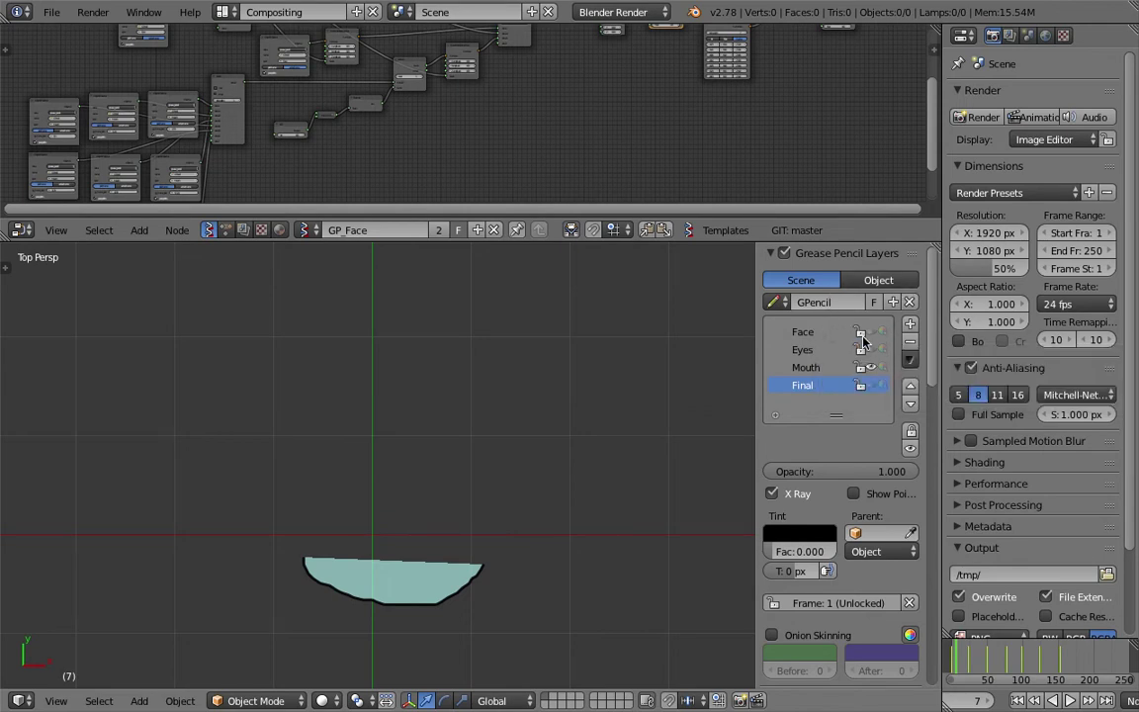
Bring the Face, Eyes and Mouth layers all back into view
{"action": "left_click", "coordinate": [870, 365]}
{"action": "left_click", "coordinate": [870, 333]}
{"action": "left_click", "coordinate": [872, 349]}
{"action": "left_click", "coordinate": [870, 367]}
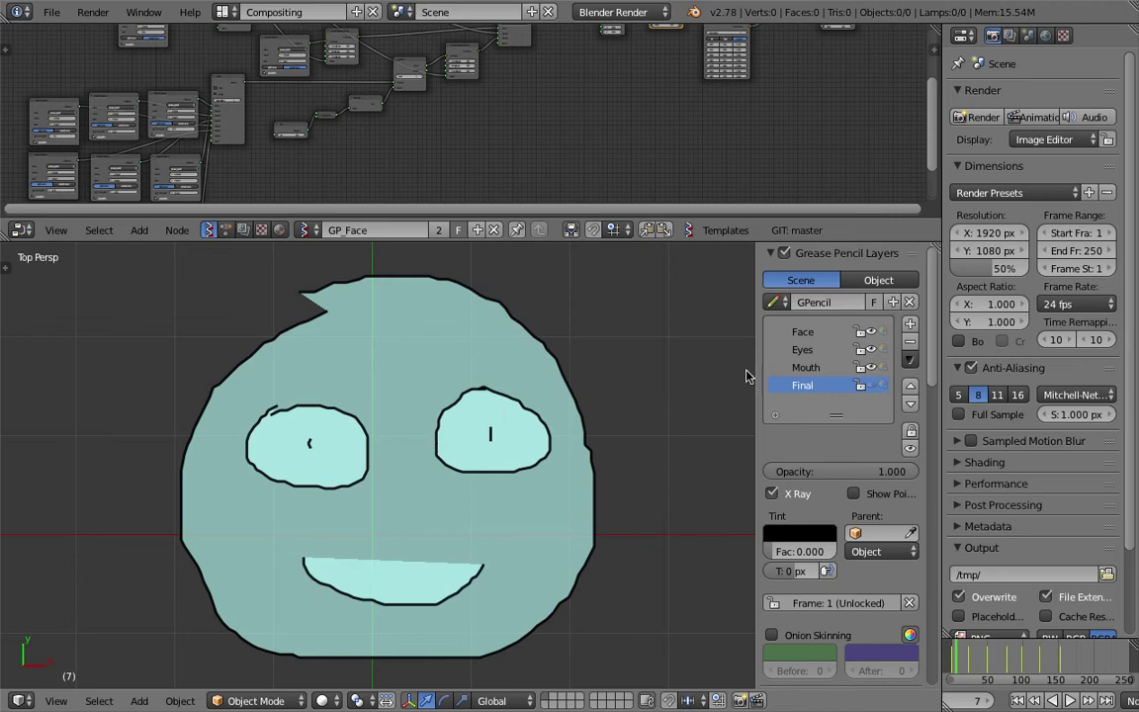
Isolate the Mouth layer by hiding the Face and Eyes layers
{"action": "left_click", "coordinate": [870, 366]}
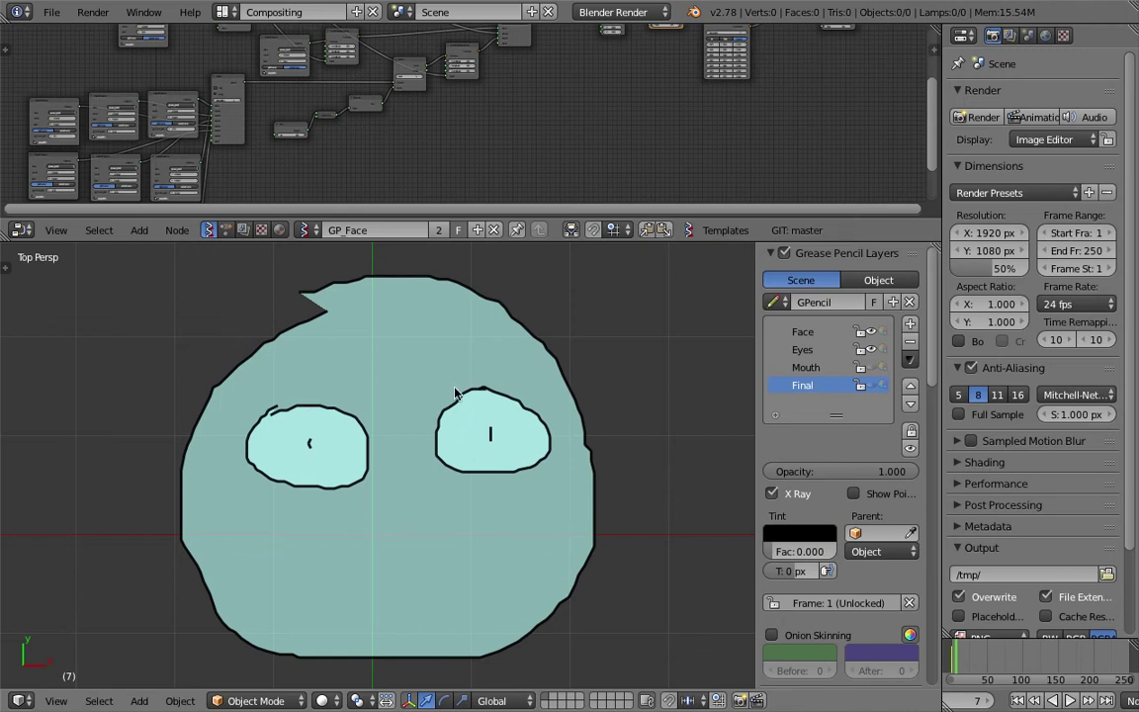
{"action": "left_click", "coordinate": [871, 349]}
{"action": "left_click", "coordinate": [871, 331]}
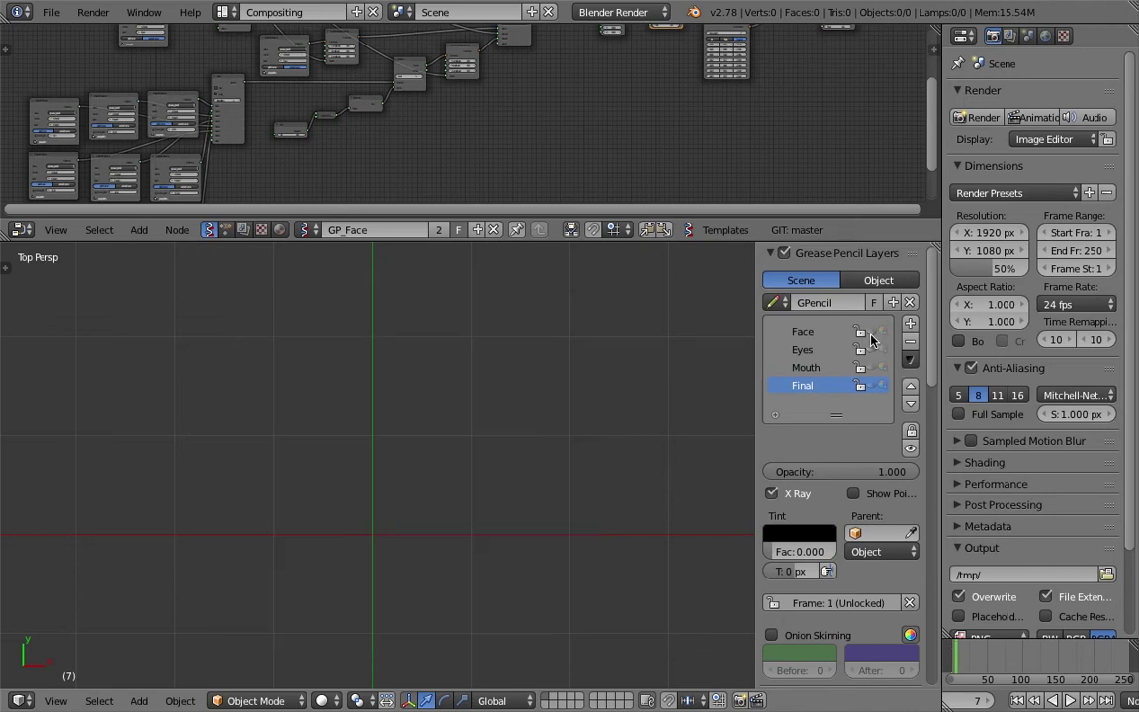
{"action": "left_click", "coordinate": [871, 367]}
Play and scrub through the Mouth layer's drawn frames, finishing at frame 14
{"action": "key", "text": "alt+a"}
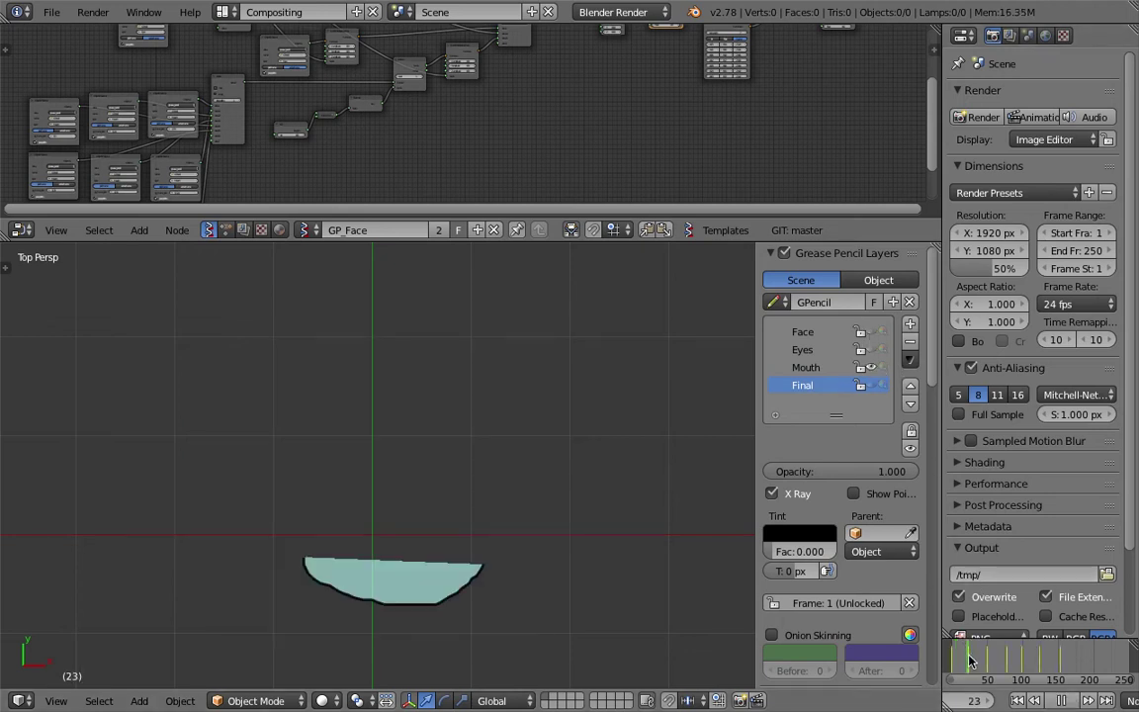
{"action": "key", "text": "alt+a"}
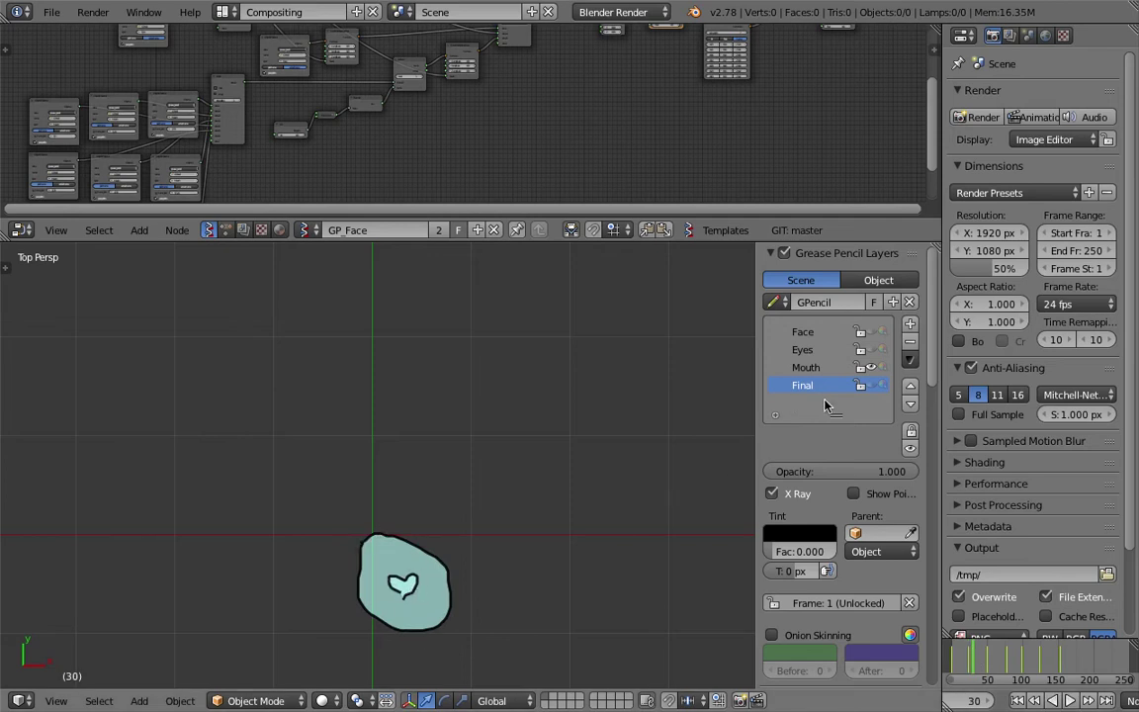
{"action": "mouse_move", "coordinate": [997, 661]}
{"action": "left_mouse_down"}
{"action": "mouse_move", "coordinate": [1032, 662]}
{"action": "mouse_move", "coordinate": [1008, 662]}
{"action": "left_mouse_up"}
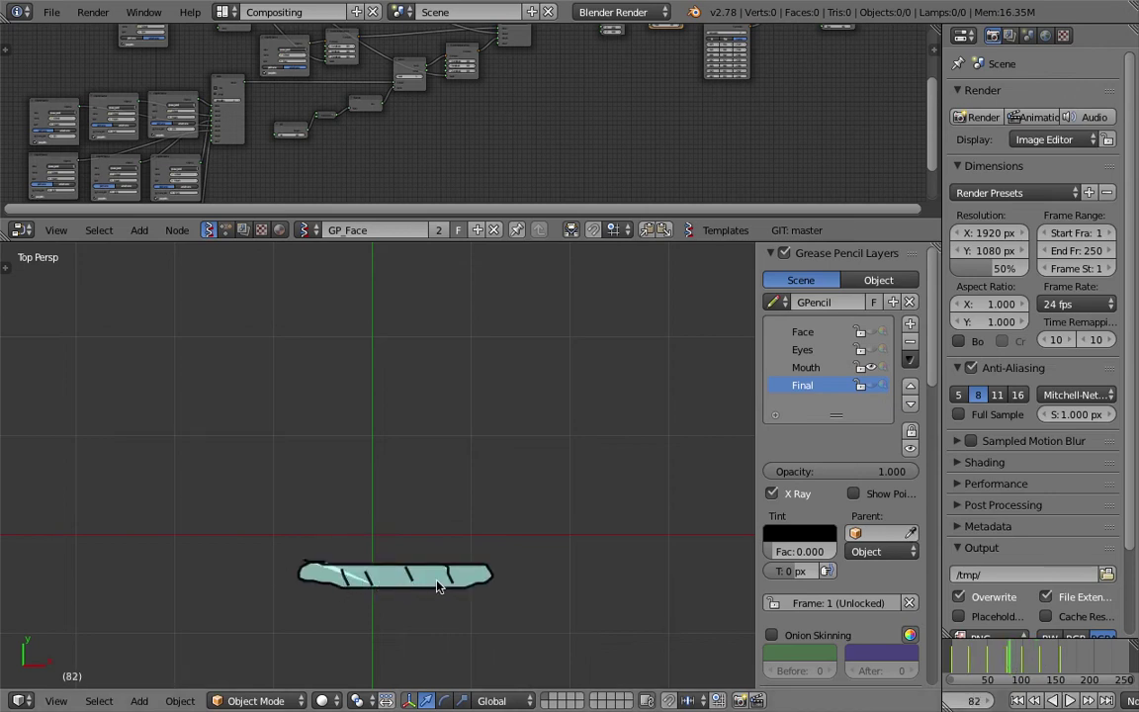
{"action": "key", "text": "alt+a"}
{"action": "key", "text": "alt+a"}
{"action": "left_click", "coordinate": [961, 657]}
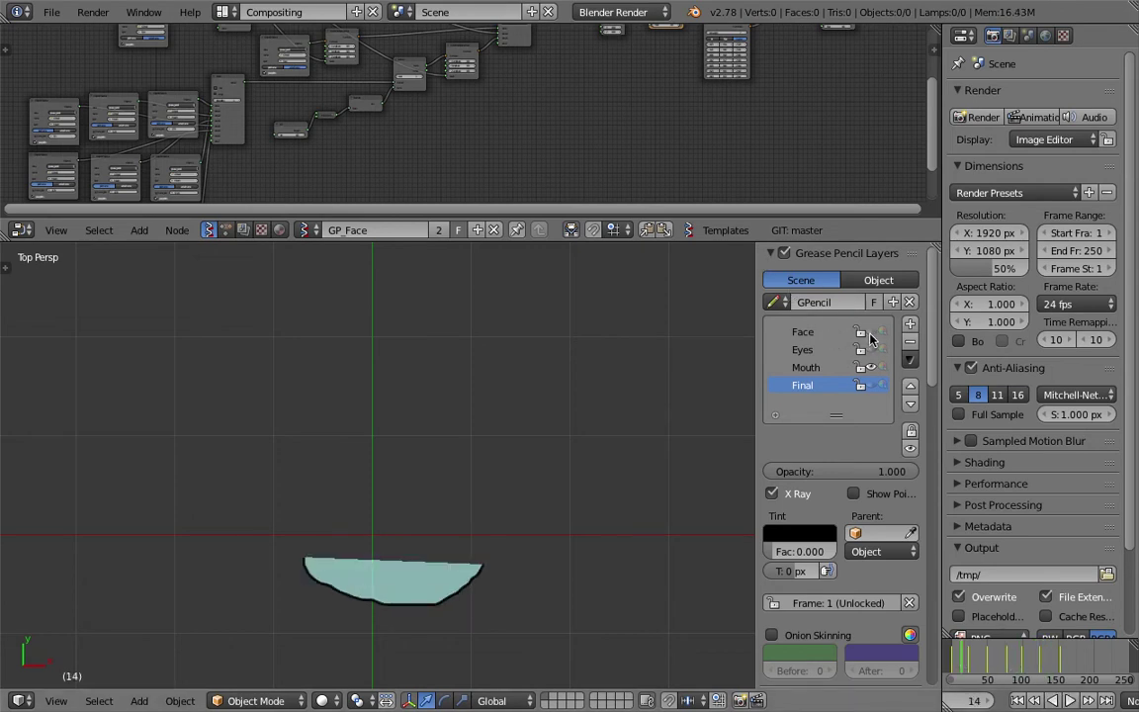
Show the Face and Eyes layers alongside the Mouth, and finally hide all three source layers
{"action": "left_click", "coordinate": [870, 332]}
{"action": "left_click", "coordinate": [871, 349]}
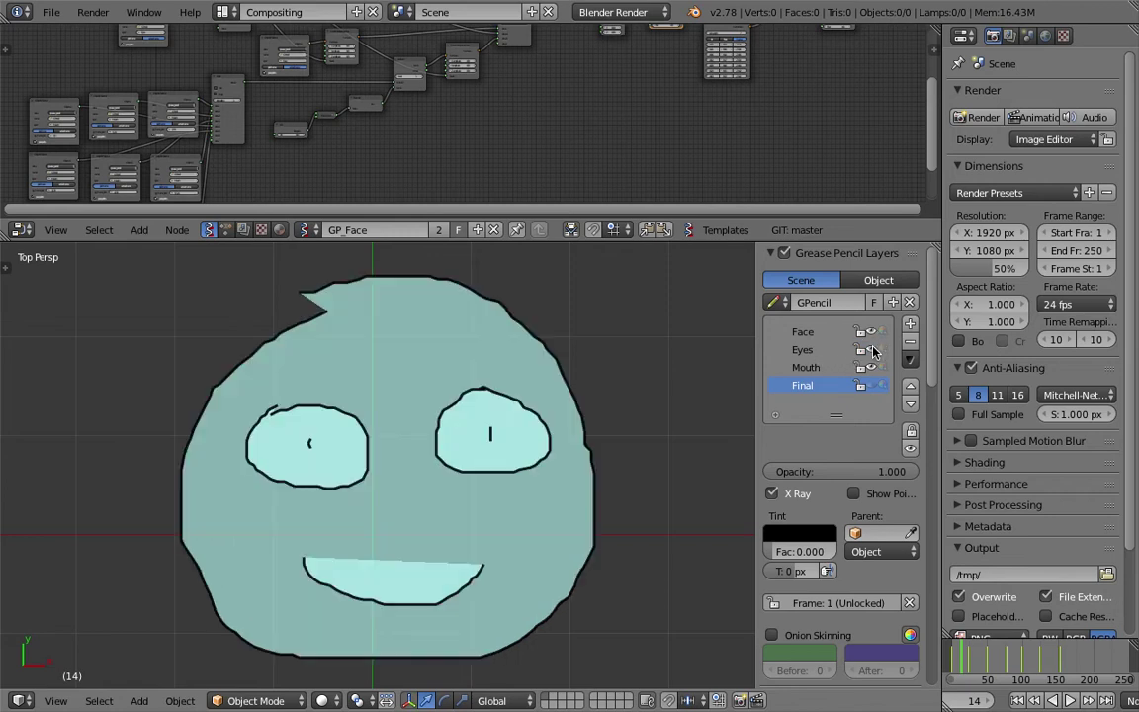
{"action": "left_click", "coordinate": [871, 332]}
{"action": "left_click", "coordinate": [871, 350]}
{"action": "left_click", "coordinate": [871, 368]}
Enlarge the node editor and examine the nodes that pick the Mouth layer's frames
{"action": "left_click_drag", "start_coordinate": [600, 241], "coordinate": [623, 371]}
{"action": "middle_click_drag", "start_coordinate": [402, 223], "coordinate": [463, 204]}
{"action": "scroll", "coordinate": [463, 203], "scroll_direction": "up", "scroll_amount": 4}
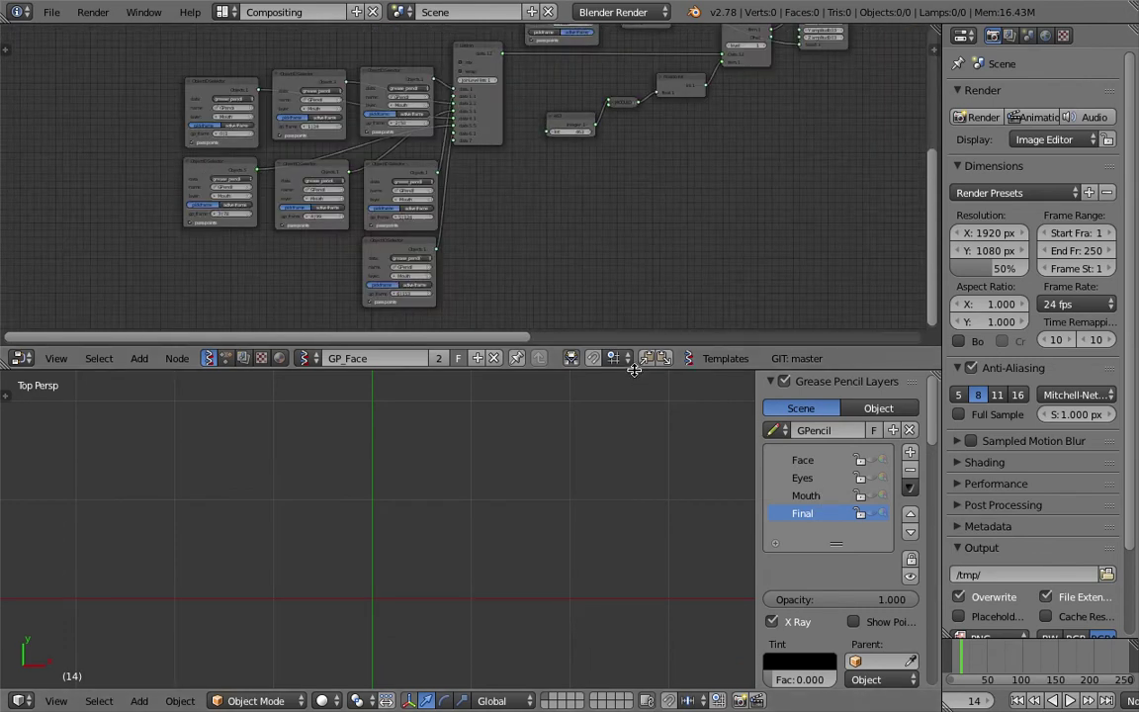
{"action": "left_click_drag", "start_coordinate": [636, 371], "coordinate": [635, 418]}
{"action": "scroll", "coordinate": [575, 267], "scroll_direction": "down", "scroll_amount": 2}
{"action": "middle_click_drag", "start_coordinate": [574, 266], "coordinate": [514, 348]}
{"action": "middle_click_drag", "start_coordinate": [406, 148], "coordinate": [388, 266]}
{"action": "scroll", "coordinate": [383, 139], "scroll_direction": "up", "scroll_amount": 3}
Move the Float to Int node closer to the MODULO node
{"action": "left_click", "coordinate": [333, 187]}
{"action": "left_click_drag", "start_coordinate": [396, 162], "coordinate": [448, 129]}
{"action": "middle_click_drag", "start_coordinate": [555, 266], "coordinate": [452, 183]}
{"action": "left_click_drag", "start_coordinate": [603, 273], "coordinate": [587, 270]}
{"action": "left_click_drag", "start_coordinate": [530, 333], "coordinate": [508, 322]}
{"action": "middle_click_drag", "start_coordinate": [580, 273], "coordinate": [567, 242]}
Enlarge the 3D view, make the Final layer visible and scrub the timeline
{"action": "left_click_drag", "start_coordinate": [591, 416], "coordinate": [579, 328]}
{"action": "left_click", "coordinate": [871, 591]}
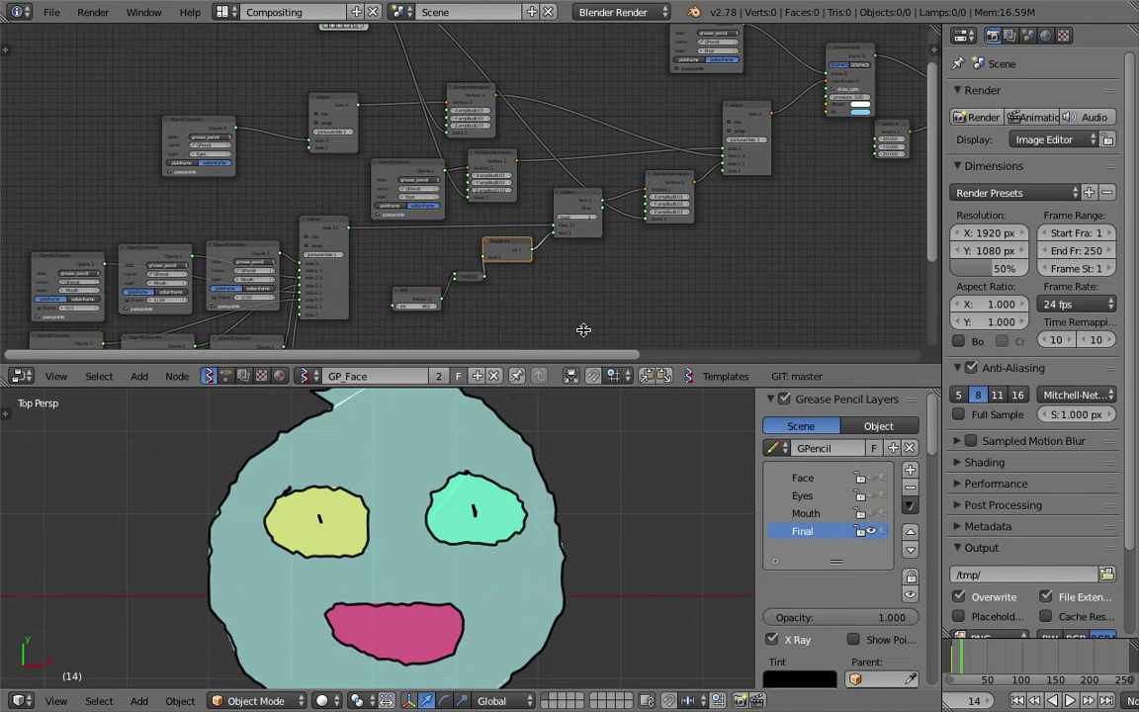
{"action": "left_click", "coordinate": [1051, 698]}
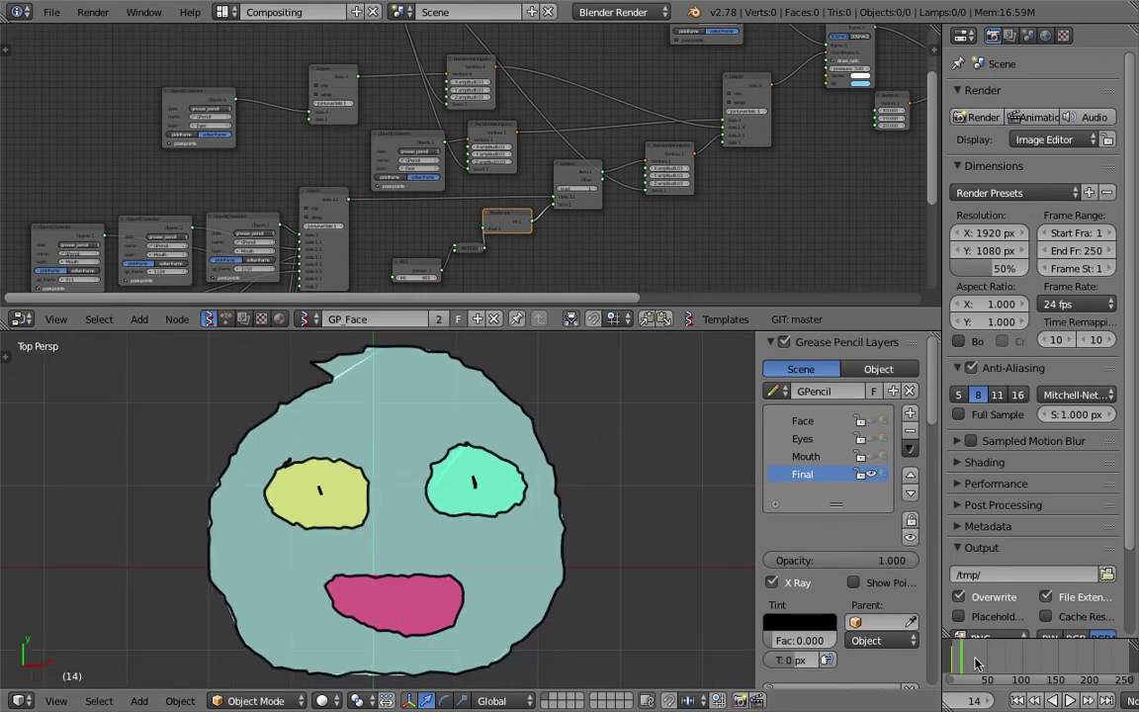
{"action": "mouse_move", "coordinate": [1050, 648]}
{"action": "left_mouse_down"}
{"action": "mouse_move", "coordinate": [975, 649]}
{"action": "mouse_move", "coordinate": [1054, 652]}
{"action": "mouse_move", "coordinate": [993, 650]}
{"action": "left_mouse_up"}
Switch the mouth shape by changing the integer feeding the MODULO node to 517 and on to 532, scrubbing the timeline in between
{"action": "scroll", "coordinate": [594, 183], "scroll_direction": "up", "scroll_amount": 5}
{"action": "left_click_drag", "start_coordinate": [439, 255], "coordinate": [465, 255]}
{"action": "left_click_drag", "start_coordinate": [990, 650], "coordinate": [977, 658]}
{"action": "left_click_drag", "start_coordinate": [438, 255], "coordinate": [471, 255]}
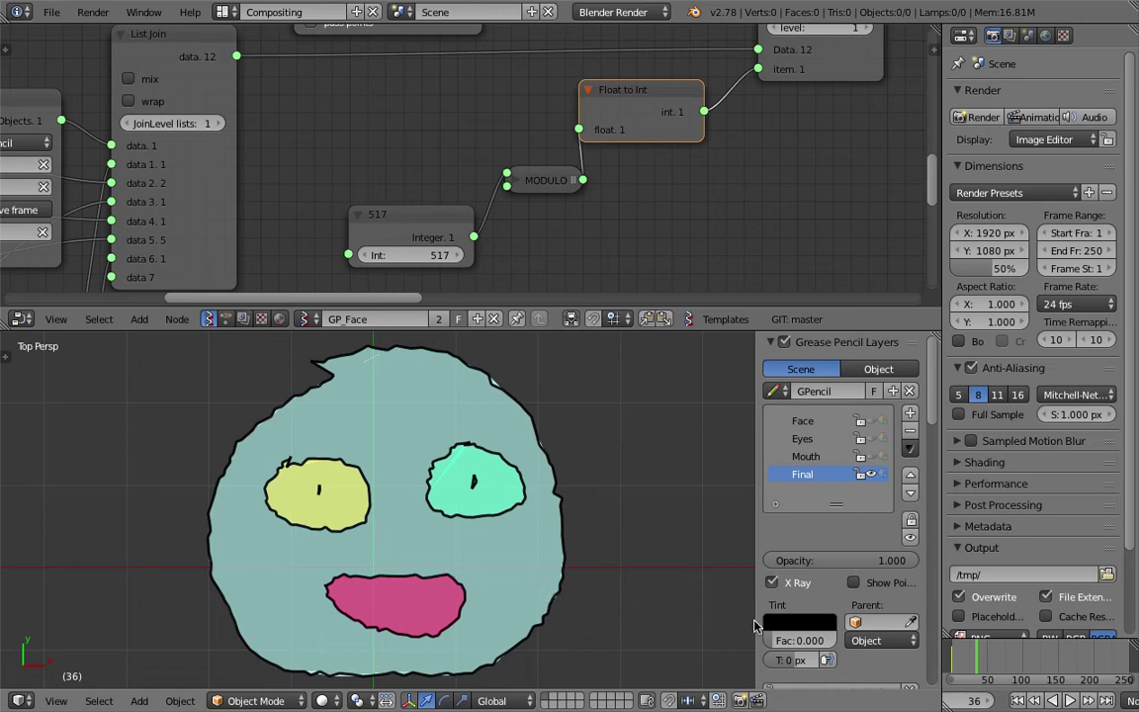
{"action": "left_click_drag", "start_coordinate": [411, 257], "coordinate": [431, 257]}
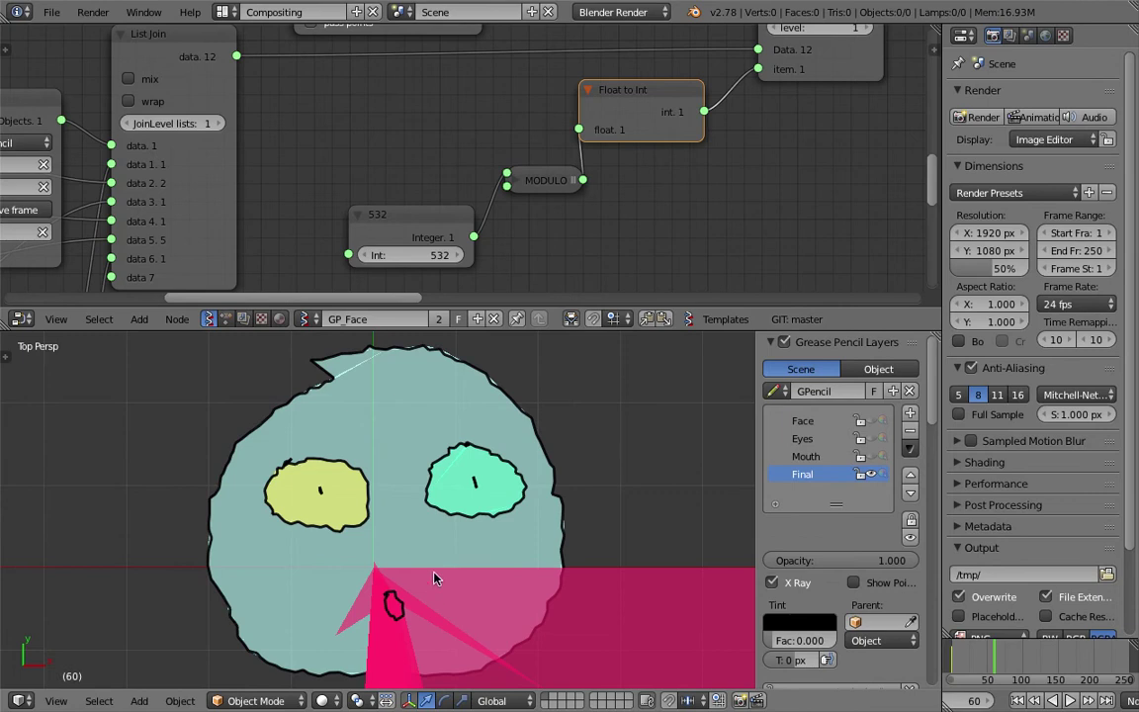
Rearrange the integer and MODULO nodes, moving both away from the Float to Int node
{"action": "scroll", "coordinate": [443, 617], "scroll_direction": "down", "scroll_amount": 2}
{"action": "scroll", "coordinate": [386, 602], "scroll_direction": "up", "scroll_amount": 3}
{"action": "scroll", "coordinate": [395, 618], "scroll_direction": "down", "scroll_amount": 1}
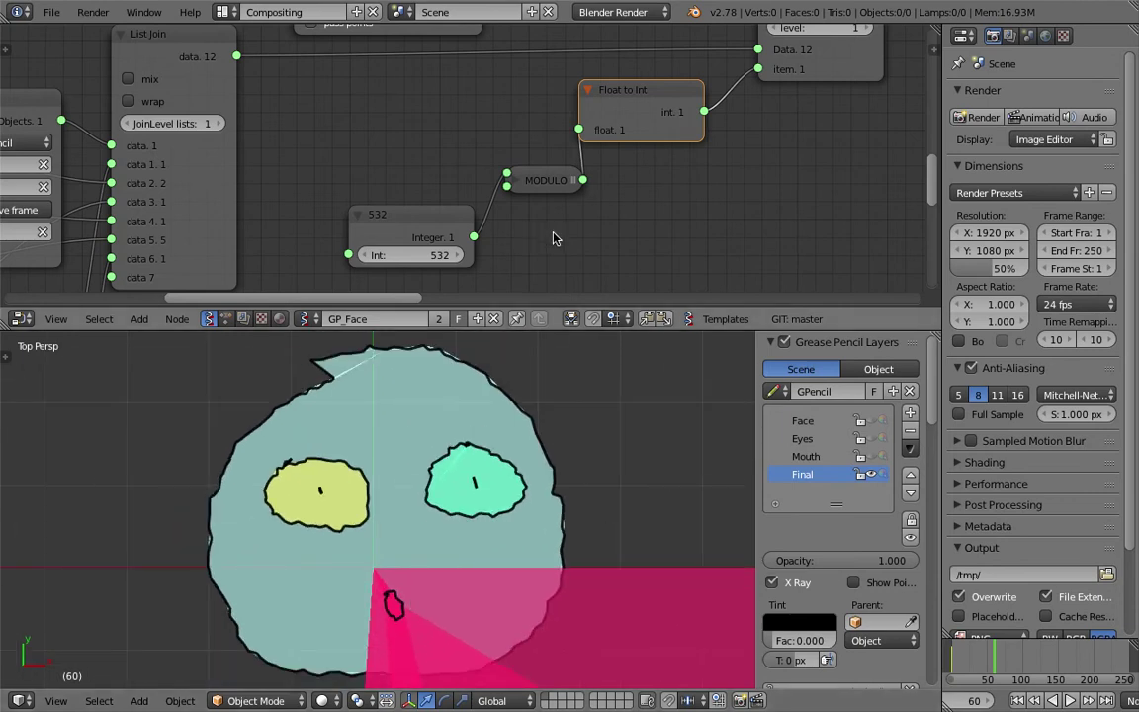
{"action": "left_click_drag", "start_coordinate": [439, 222], "coordinate": [410, 193]}
{"action": "left_click_drag", "start_coordinate": [535, 184], "coordinate": [509, 164]}
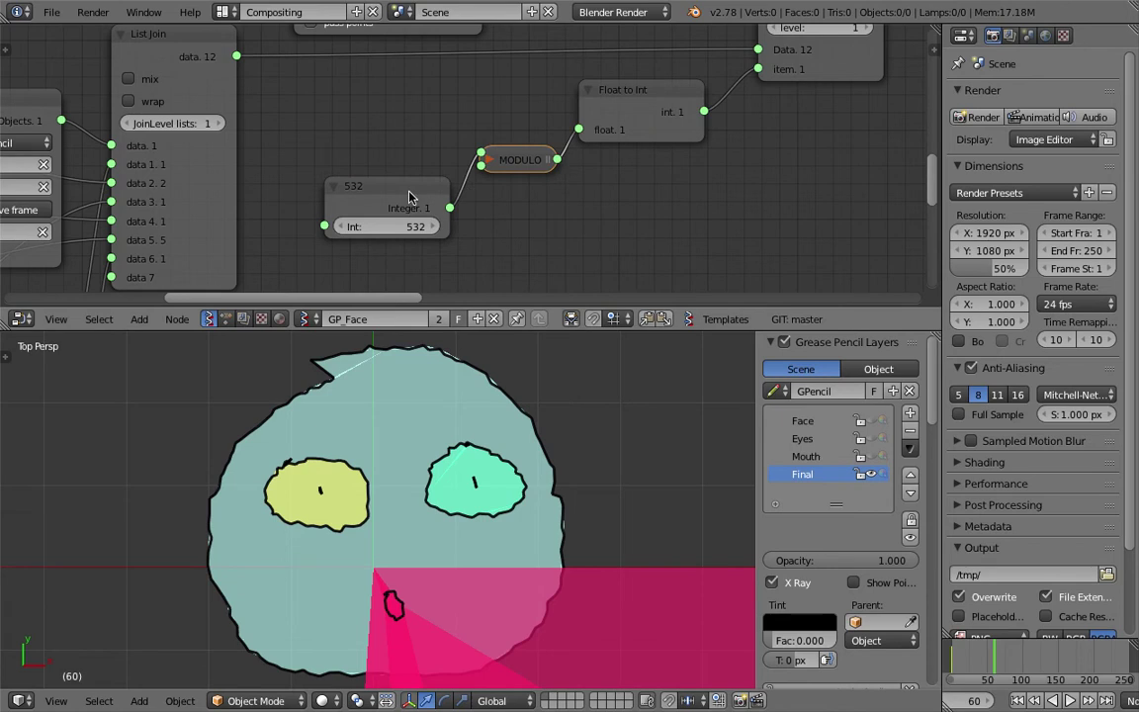
{"action": "left_click_drag", "start_coordinate": [412, 198], "coordinate": [402, 199]}
Turn off High Quality Fill for the mouth's grease pencil colour
{"action": "mouse_move", "coordinate": [930, 430]}
{"action": "left_mouse_down"}
{"action": "mouse_move", "coordinate": [939, 603]}
{"action": "mouse_move", "coordinate": [941, 566]}
{"action": "left_mouse_up"}
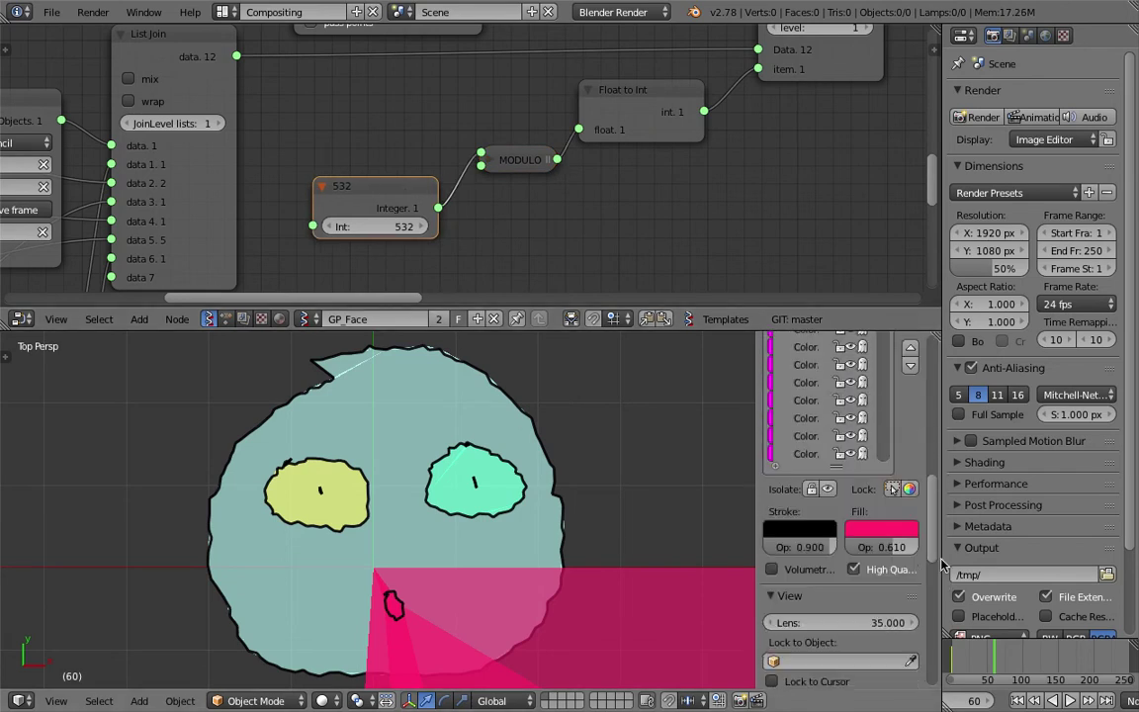
{"action": "left_click", "coordinate": [877, 568]}
{"action": "left_click", "coordinate": [877, 568]}
{"action": "left_click", "coordinate": [877, 568]}
{"action": "left_click", "coordinate": [876, 568]}
{"action": "left_click", "coordinate": [876, 568]}
Set the integer feeding the MODULO node to 614 and play the animation to check the mouth shape
{"action": "left_click_drag", "start_coordinate": [390, 226], "coordinate": [475, 226]}
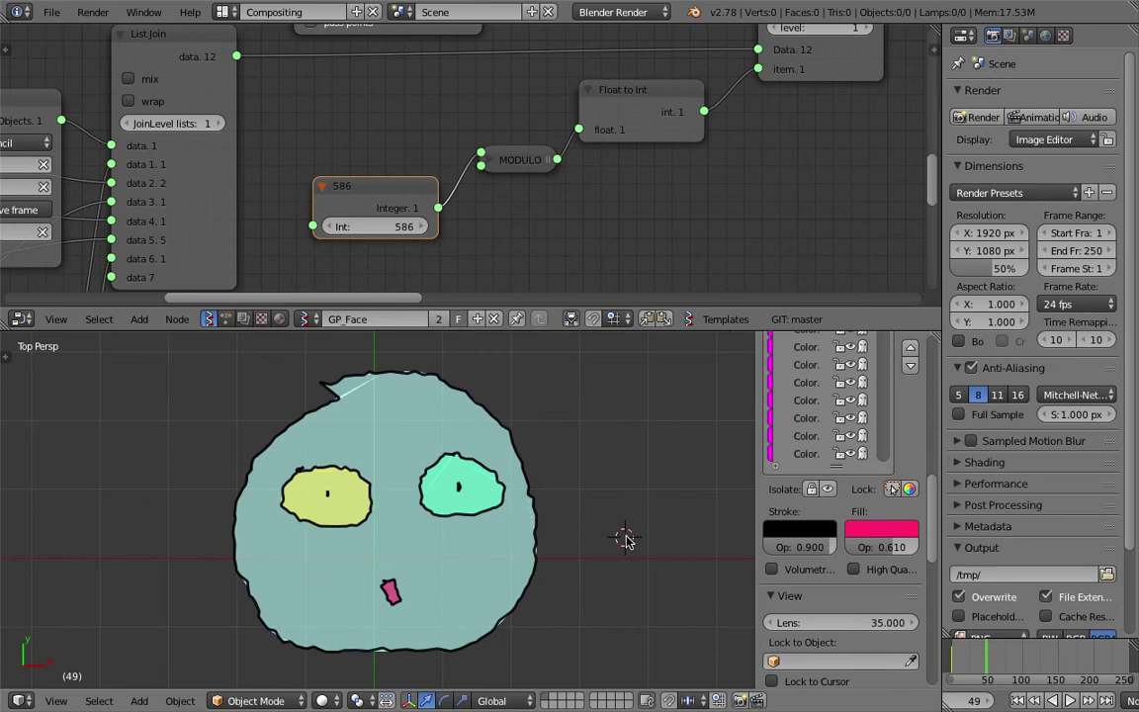
{"action": "key", "text": "alt+a"}
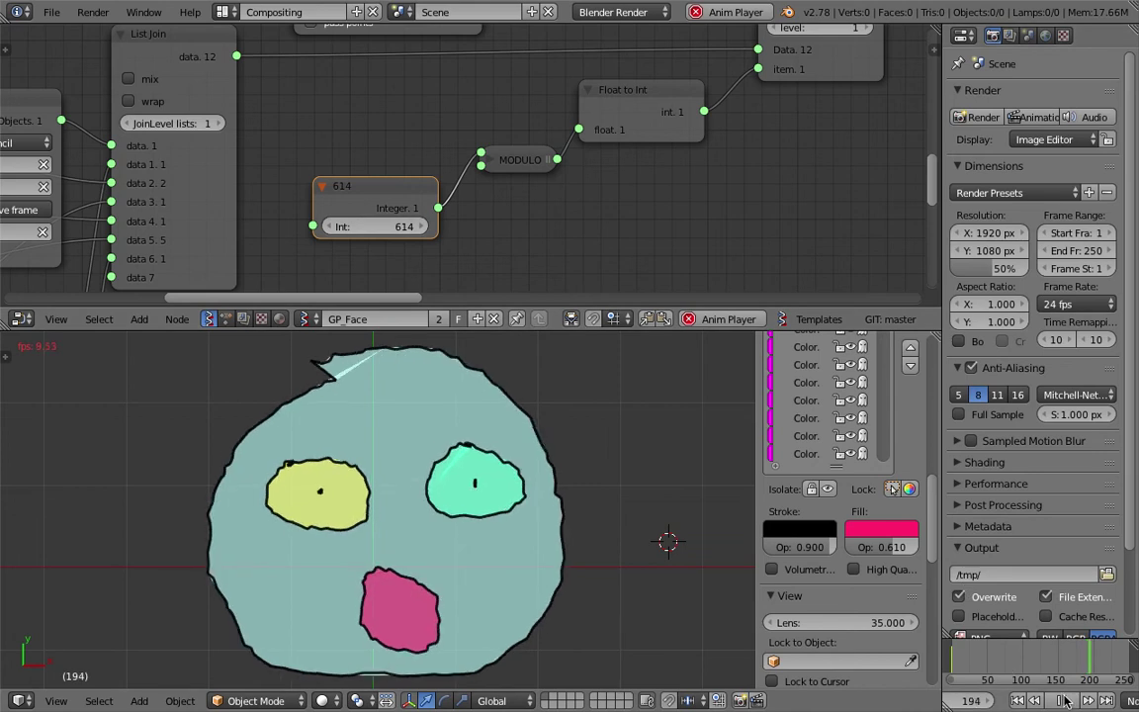
{"action": "key", "text": "alt+a"}
Enlarge the node editor, widen the 3D view's sidebar and browse the GP_Palette colours down to Color.062
{"action": "left_click_drag", "start_coordinate": [613, 324], "coordinate": [603, 423]}
{"action": "scroll", "coordinate": [576, 298], "scroll_direction": "down", "scroll_amount": 3}
{"action": "middle_click_drag", "start_coordinate": [546, 256], "coordinate": [429, 282]}
{"action": "scroll", "coordinate": [937, 528], "scroll_direction": "up", "scroll_amount": 5}
{"action": "scroll", "coordinate": [937, 529], "scroll_direction": "down", "scroll_amount": 4}
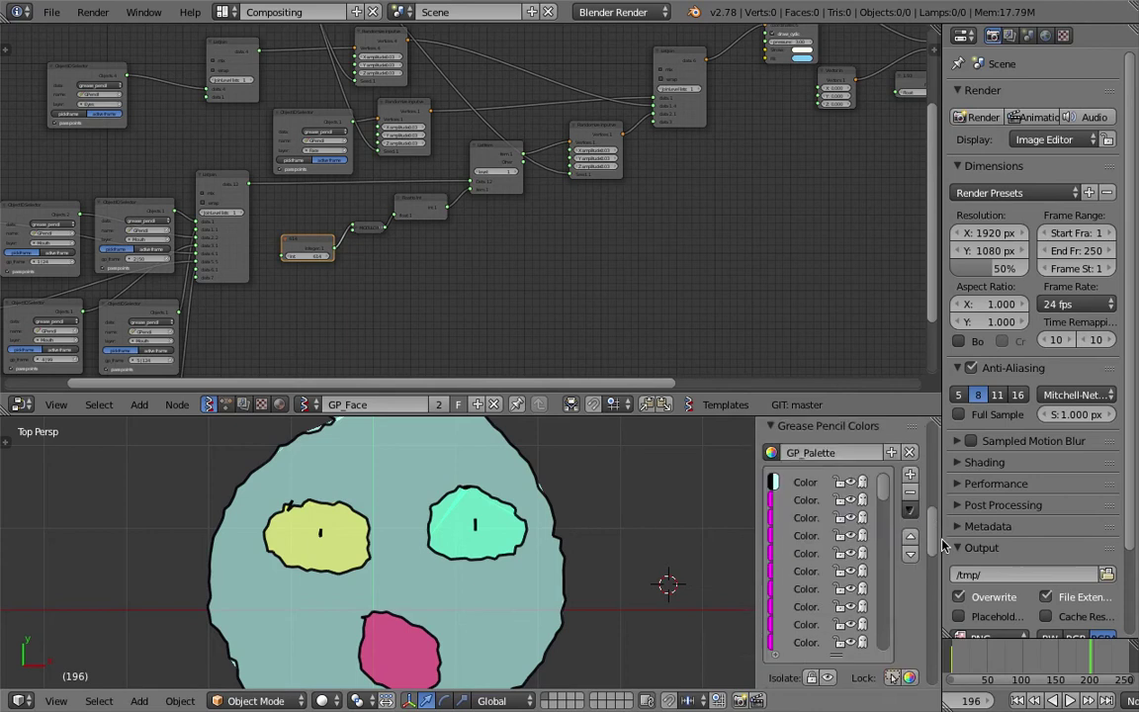
{"action": "left_click_drag", "start_coordinate": [763, 481], "coordinate": [688, 482]}
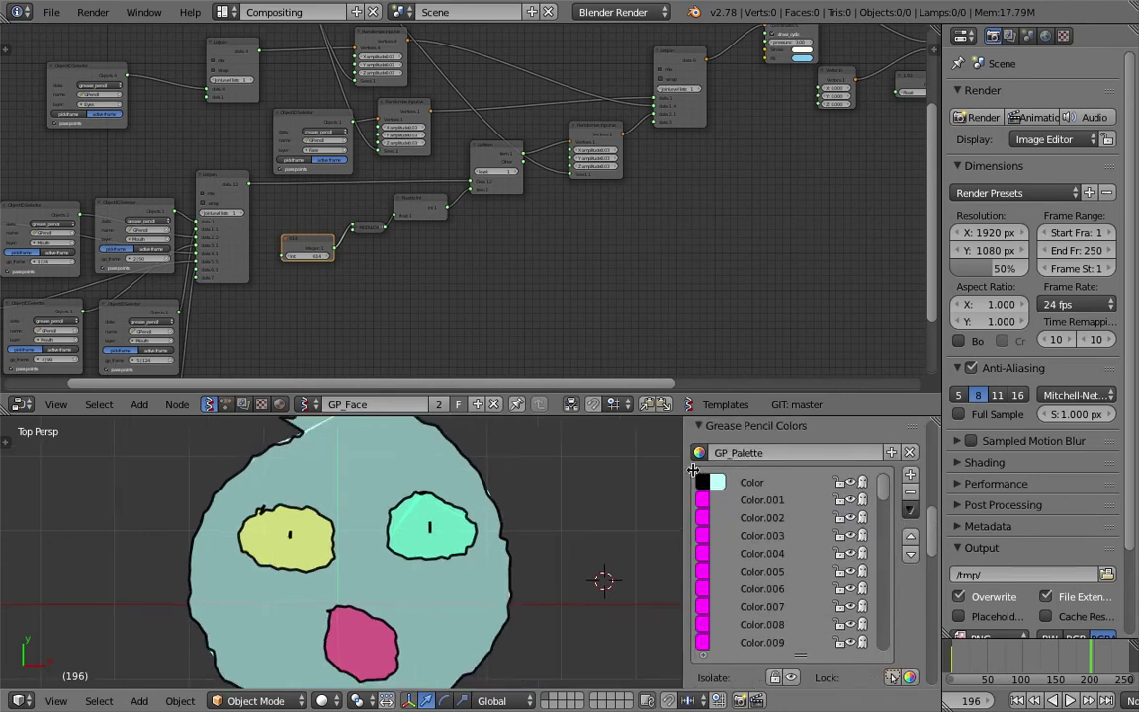
{"action": "scroll", "coordinate": [889, 573], "scroll_direction": "down", "scroll_amount": 8}
{"action": "scroll", "coordinate": [889, 573], "scroll_direction": "down", "scroll_amount": 10}
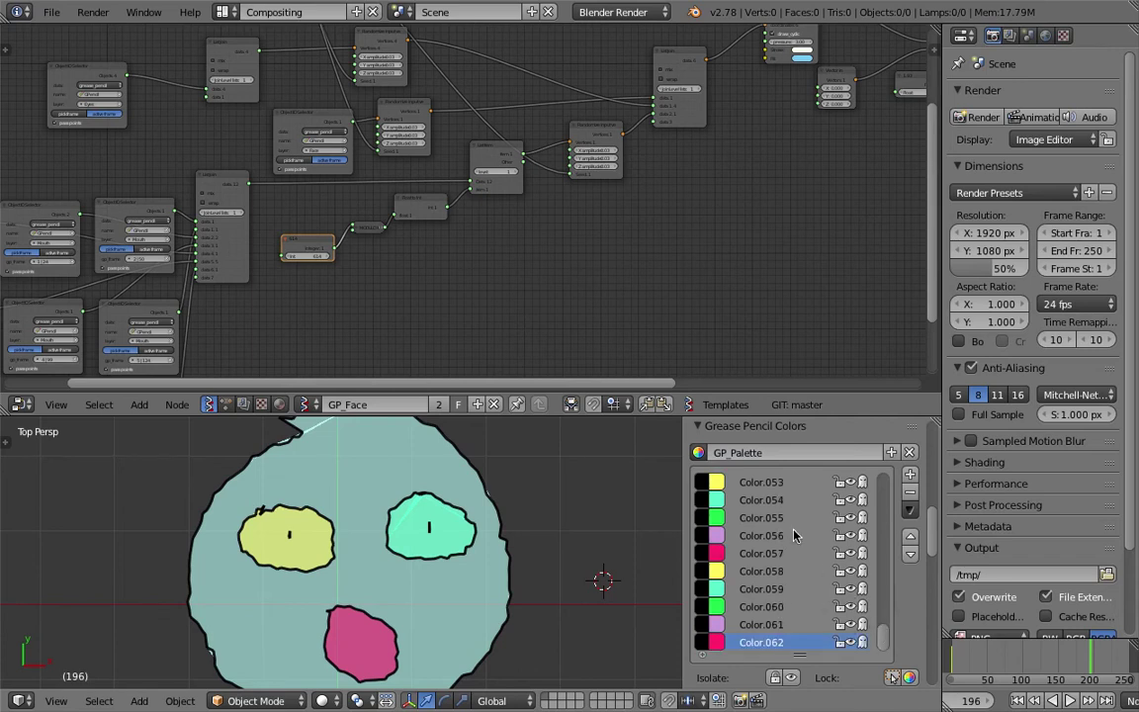
{"action": "mouse_move", "coordinate": [890, 617]}
{"action": "left_mouse_down"}
{"action": "mouse_move", "coordinate": [880, 485]}
{"action": "mouse_move", "coordinate": [888, 630]}
{"action": "left_mouse_up"}
{"action": "scroll", "coordinate": [620, 236], "scroll_direction": "down", "scroll_amount": 4}
Examine the layout of the full node tree and the nodes around the mouth selection
{"action": "middle_click_drag", "start_coordinate": [617, 253], "coordinate": [611, 228]}
{"action": "middle_click_drag", "start_coordinate": [662, 277], "coordinate": [617, 310]}
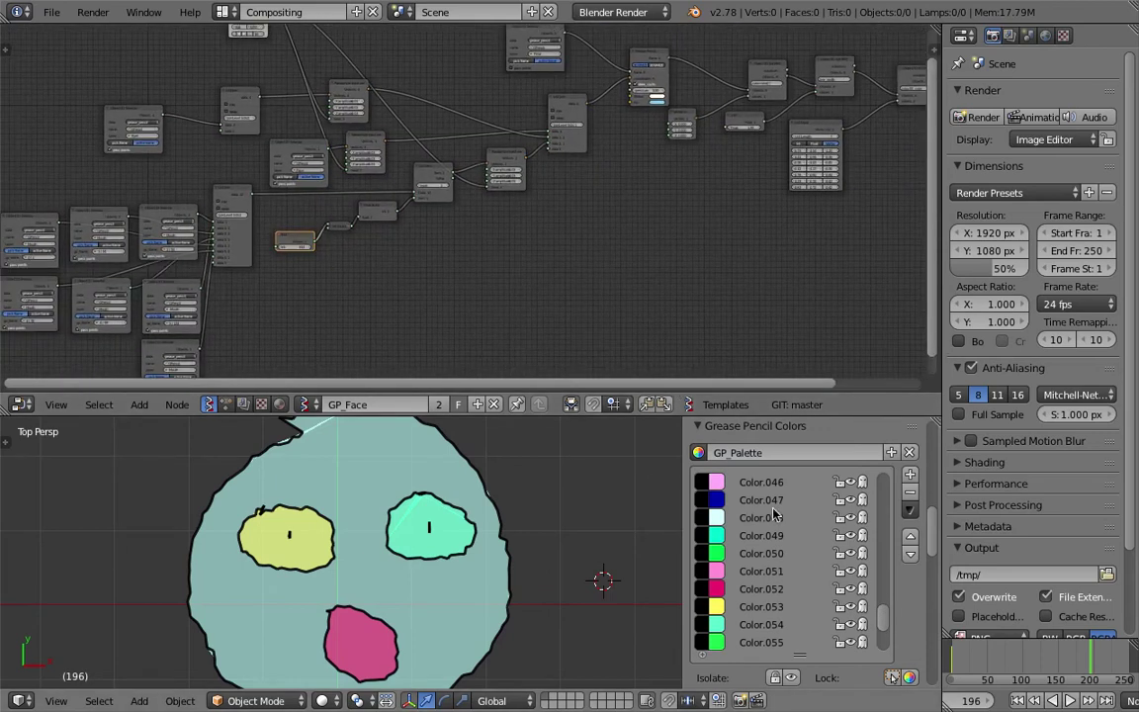
{"action": "scroll", "coordinate": [575, 231], "scroll_direction": "down", "scroll_amount": 6}
{"action": "middle_click_drag", "start_coordinate": [508, 227], "coordinate": [485, 247]}
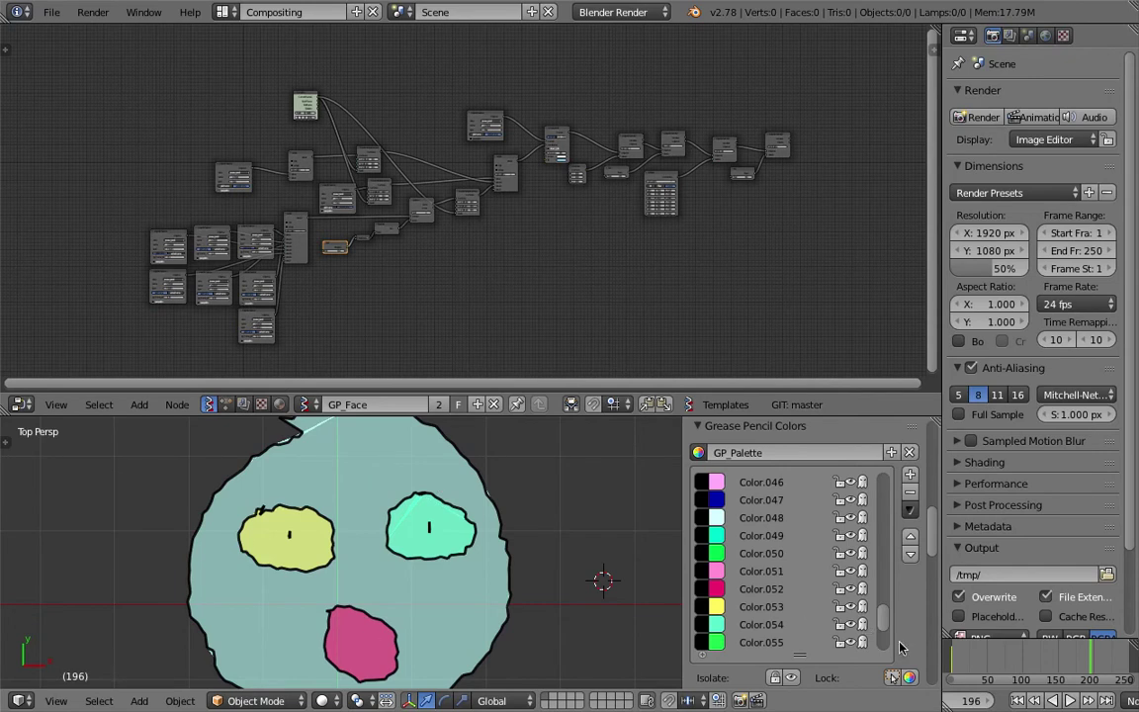
{"action": "middle_click_drag", "start_coordinate": [380, 261], "coordinate": [595, 238]}
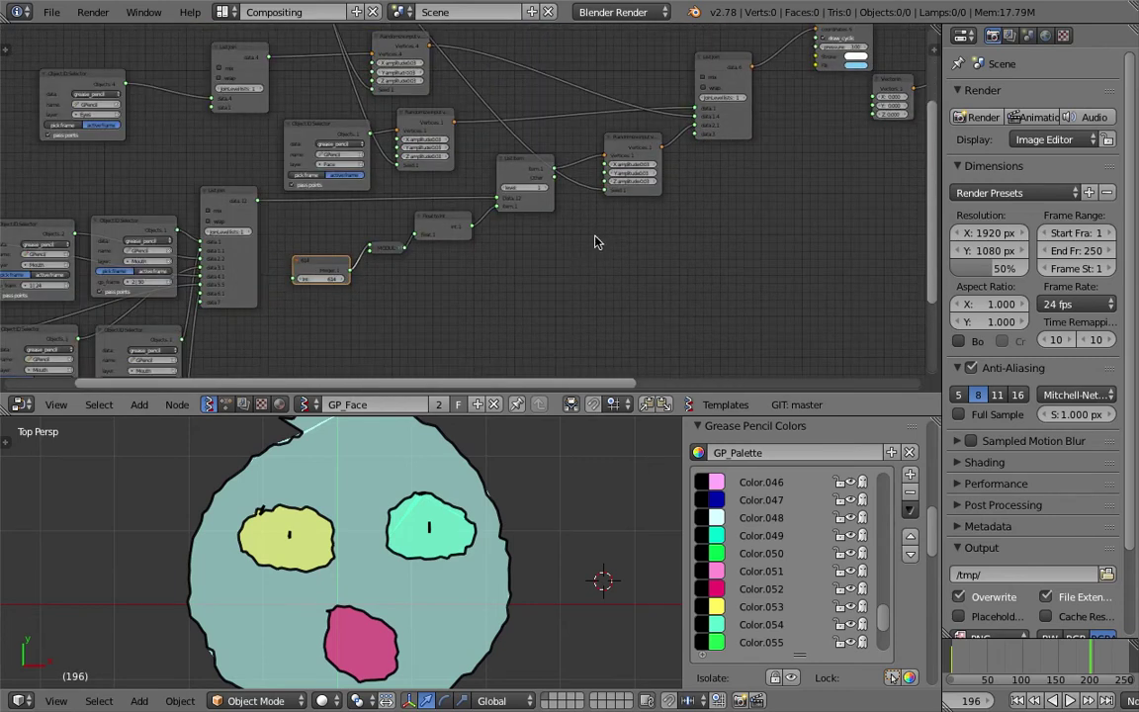
{"action": "scroll", "coordinate": [595, 242], "scroll_direction": "down", "scroll_amount": 1}
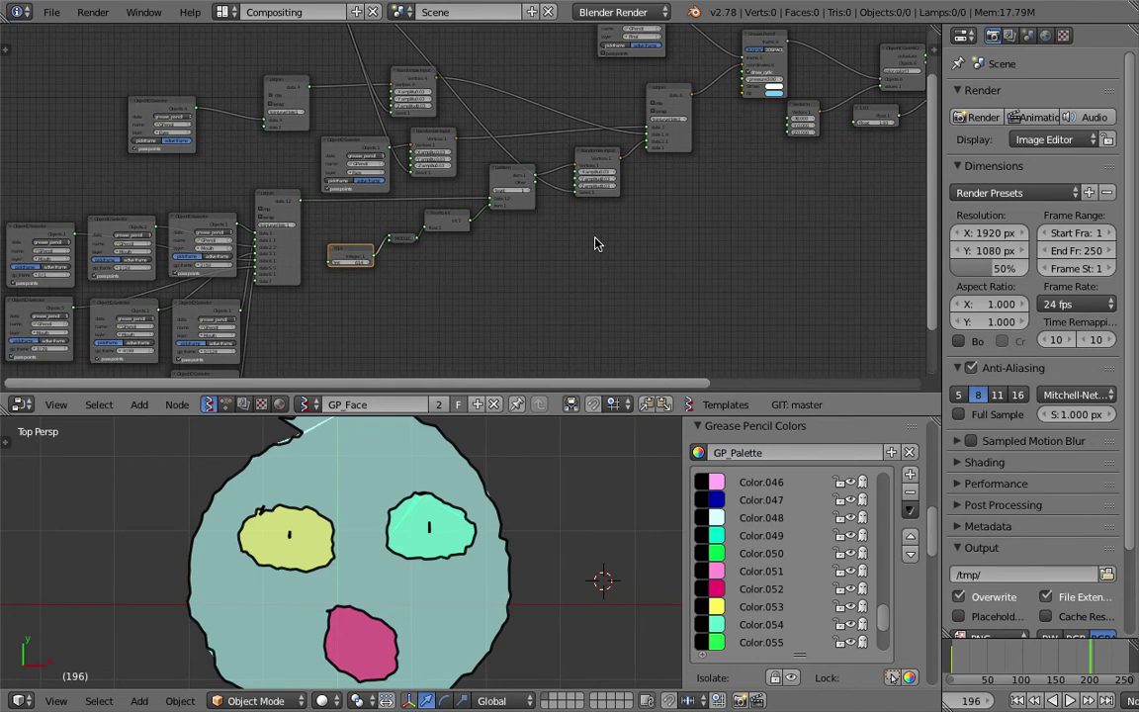
Fit the whole face in the 3D view and scrub and play its animation, stopping at frame 105
{"action": "left_click_drag", "start_coordinate": [953, 649], "coordinate": [1002, 653]}
{"action": "scroll", "coordinate": [483, 609], "scroll_direction": "down", "scroll_amount": 2}
{"action": "left_click", "coordinate": [966, 656]}
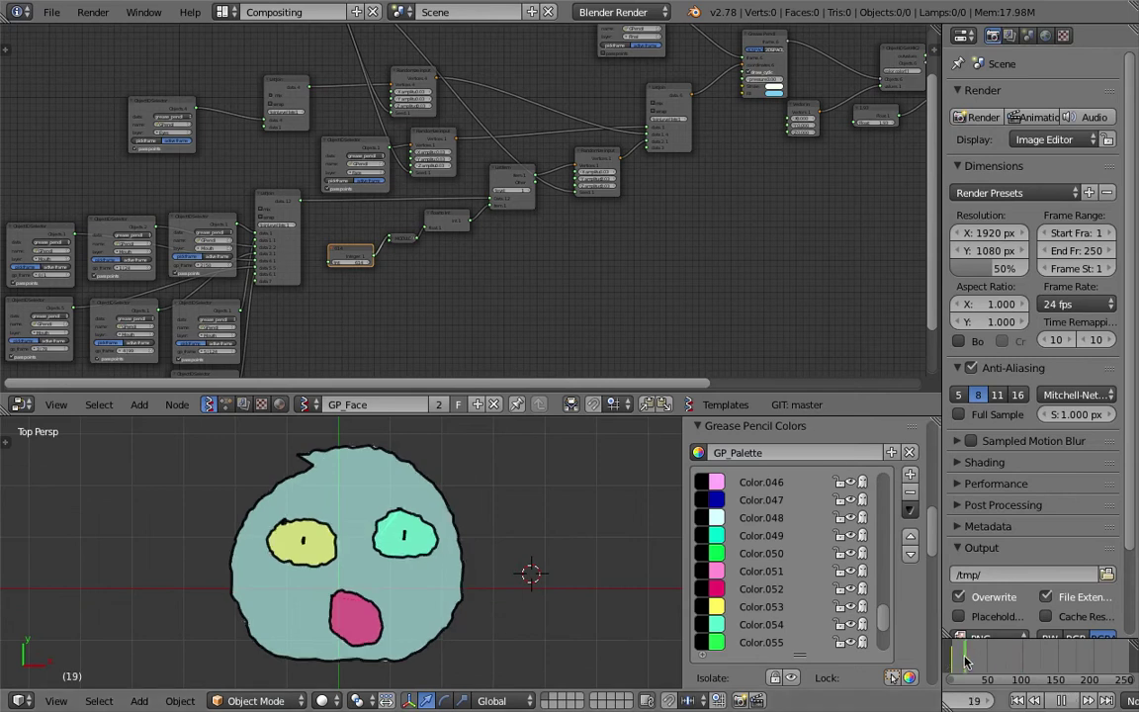
{"action": "scroll", "coordinate": [437, 271], "scroll_direction": "down", "scroll_amount": 3}
{"action": "scroll", "coordinate": [437, 270], "scroll_direction": "up", "scroll_amount": 2}
{"action": "key", "text": "alt+a"}
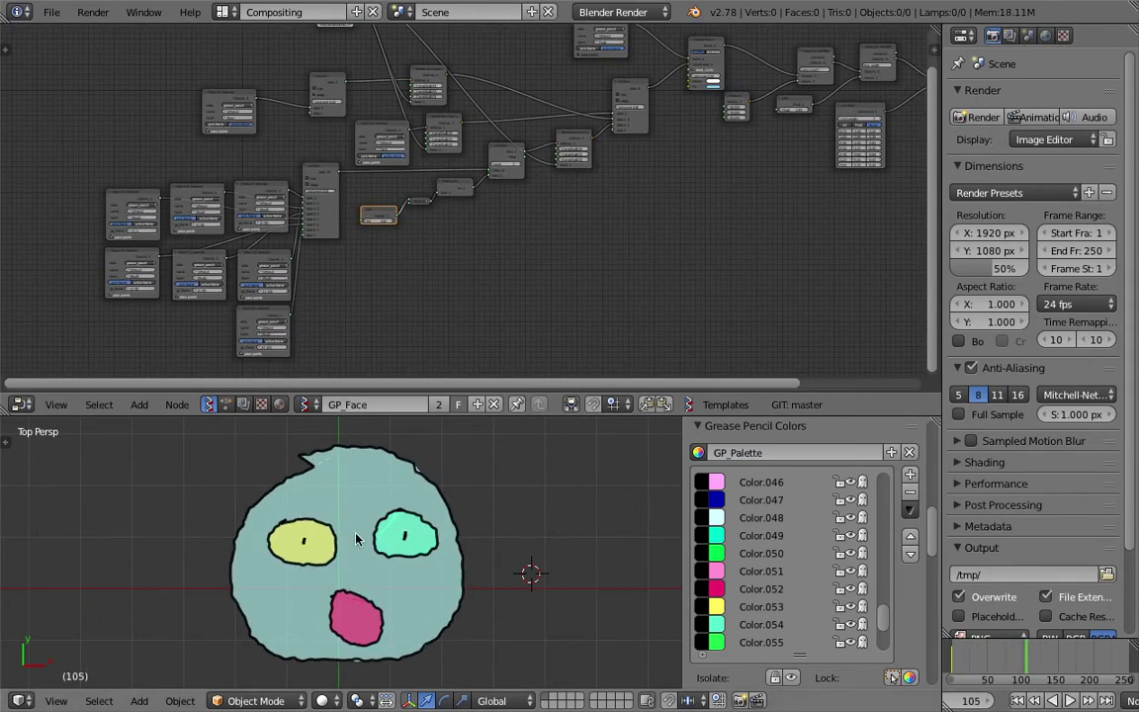
Set the Float value driving color.fill_alpha to 1.00 for fully opaque fills
{"action": "scroll", "coordinate": [559, 209], "scroll_direction": "up", "scroll_amount": 2}
{"action": "scroll", "coordinate": [414, 310], "scroll_direction": "up", "scroll_amount": 4}
{"action": "mouse_move", "coordinate": [415, 287]}
{"action": "left_mouse_down"}
{"action": "mouse_move", "coordinate": [381, 286]}
{"action": "mouse_move", "coordinate": [459, 286]}
{"action": "left_mouse_up"}
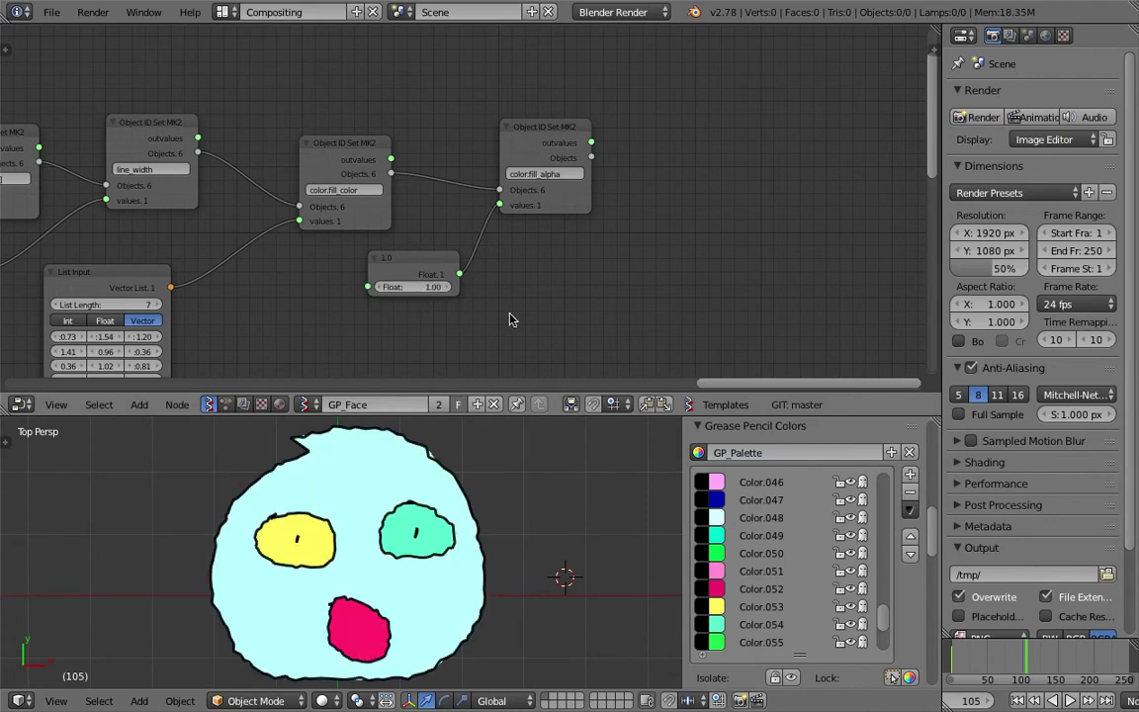
Set the Float value driving color.fill_alpha to 0.43 for translucent fills
{"action": "middle_click_drag", "start_coordinate": [483, 324], "coordinate": [524, 279]}
{"action": "mouse_move", "coordinate": [455, 241]}
{"action": "left_mouse_down"}
{"action": "mouse_move", "coordinate": [439, 241]}
{"action": "mouse_move", "coordinate": [455, 241]}
{"action": "left_mouse_up"}
{"action": "left_click", "coordinate": [330, 314]}
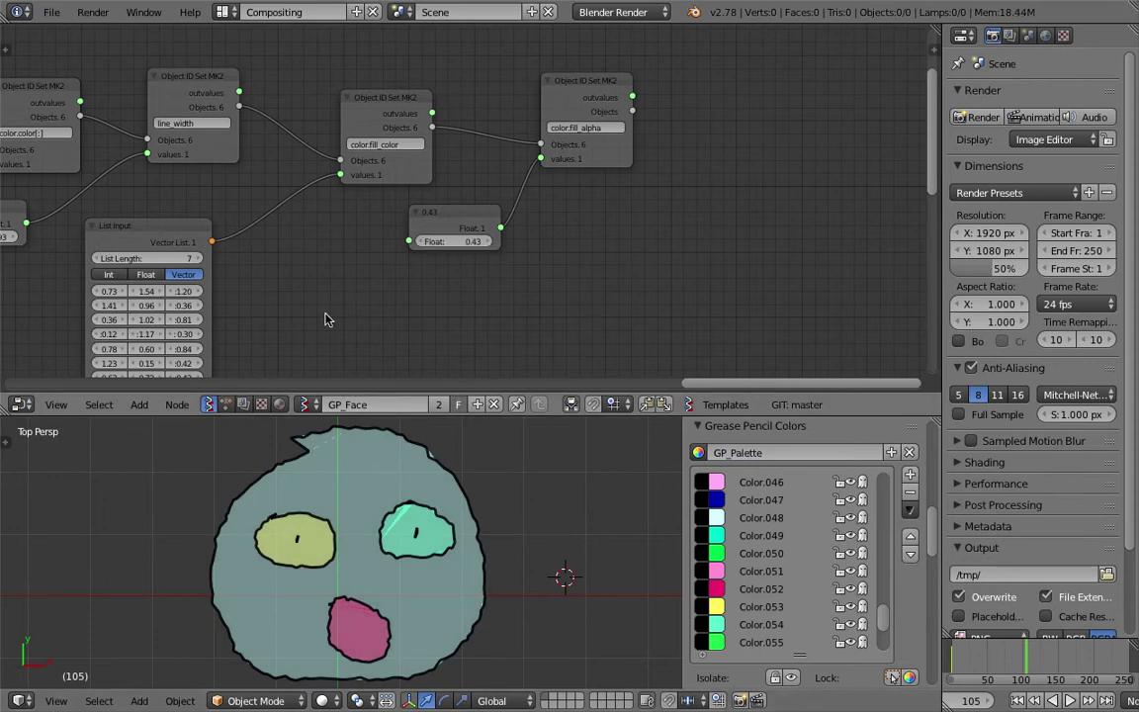
Adjust the fill colour vectors in List Input, including 1.30, 1.96, 1.74 in the first row and 1.05, 0.78, 0.36 in the second
{"action": "middle_click_drag", "start_coordinate": [318, 314], "coordinate": [540, 232]}
{"action": "scroll", "coordinate": [540, 232], "scroll_direction": "up", "scroll_amount": 3}
{"action": "left_click_drag", "start_coordinate": [298, 212], "coordinate": [338, 230]}
{"action": "left_click_drag", "start_coordinate": [297, 231], "coordinate": [303, 247]}
{"action": "left_click_drag", "start_coordinate": [344, 267], "coordinate": [344, 277]}
{"action": "left_click_drag", "start_coordinate": [344, 285], "coordinate": [356, 285]}
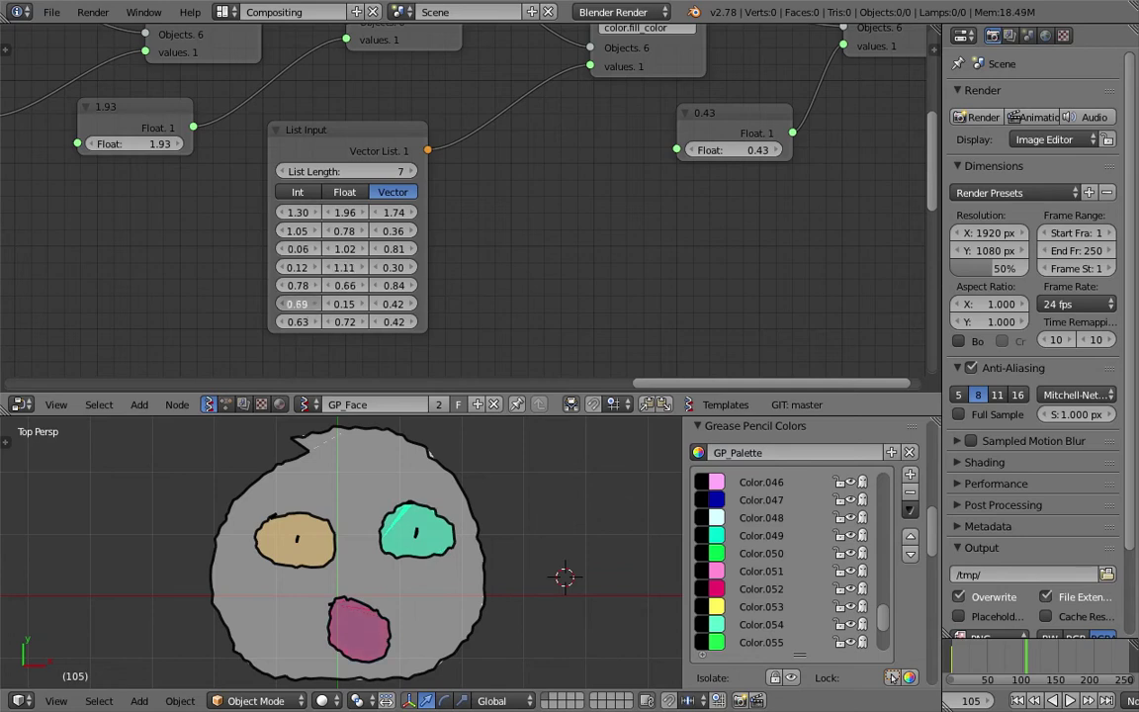
Set the first two values of the sixth List Input vector to 1.05 and -0.09
{"action": "left_click_drag", "start_coordinate": [302, 303], "coordinate": [302, 304]}
{"action": "left_click_drag", "start_coordinate": [344, 303], "coordinate": [332, 304]}
{"action": "scroll", "coordinate": [391, 614], "scroll_direction": "down", "scroll_amount": 1}
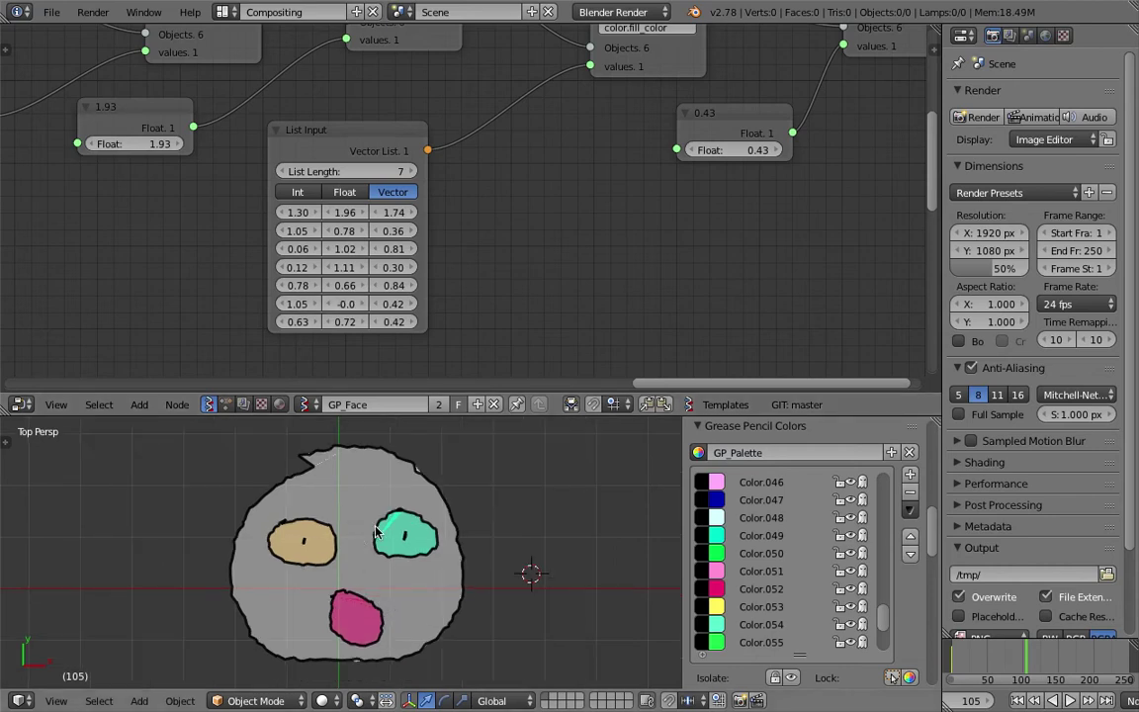
Shift the Float node feeding color.fill_alpha and the List Input node within the fill part of the tree
{"action": "middle_click_drag", "start_coordinate": [462, 217], "coordinate": [584, 249]}
{"action": "scroll", "coordinate": [593, 242], "scroll_direction": "down", "scroll_amount": 1}
{"action": "middle_click_drag", "start_coordinate": [625, 209], "coordinate": [416, 292]}
{"action": "left_click_drag", "start_coordinate": [704, 123], "coordinate": [690, 137]}
{"action": "left_click_drag", "start_coordinate": [559, 243], "coordinate": [527, 248]}
Narrow the properties editor to enlarge the workspace and set the Float driving line_width to 1.72
{"action": "middle_click_drag", "start_coordinate": [487, 188], "coordinate": [772, 170]}
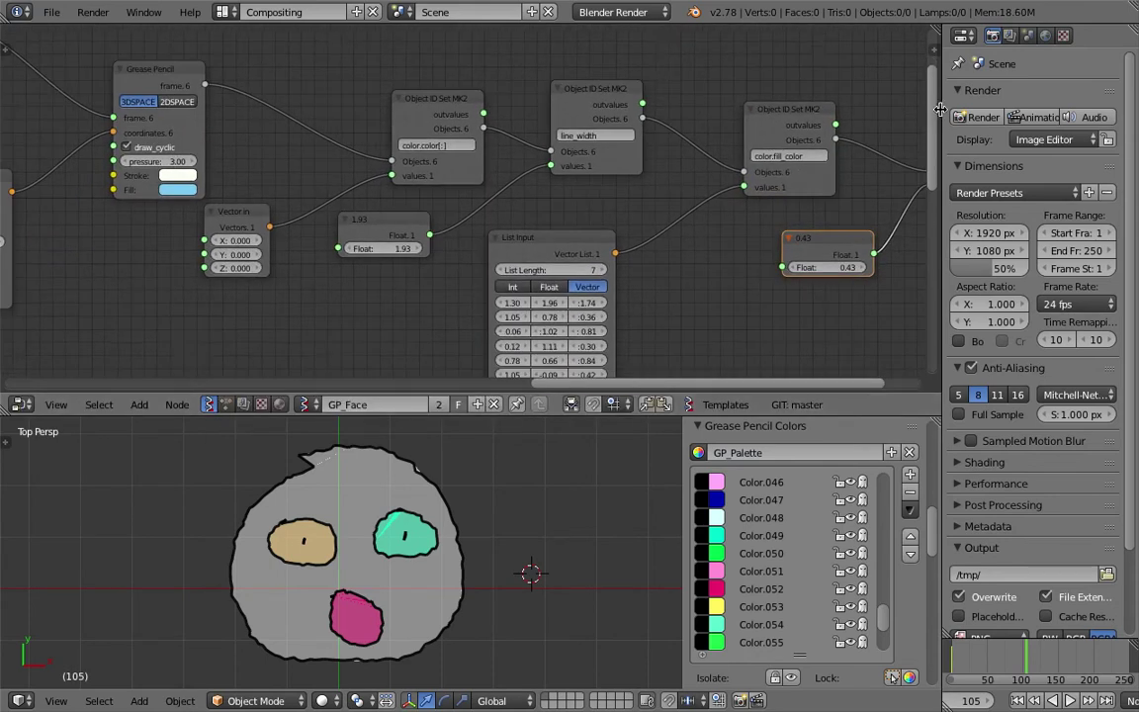
{"action": "left_click_drag", "start_coordinate": [942, 107], "coordinate": [980, 107]}
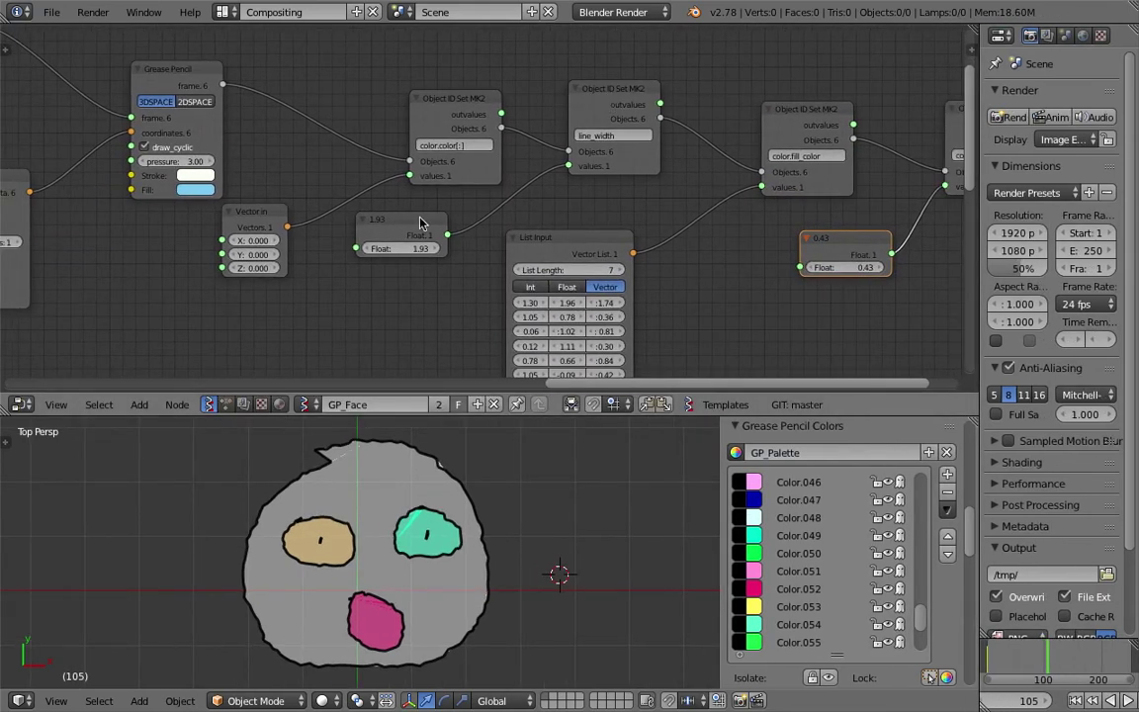
{"action": "mouse_move", "coordinate": [402, 248]}
{"action": "left_mouse_down"}
{"action": "mouse_move", "coordinate": [431, 248]}
{"action": "mouse_move", "coordinate": [384, 248]}
{"action": "left_mouse_up"}
{"action": "middle_click_drag", "start_coordinate": [398, 196], "coordinate": [479, 209]}
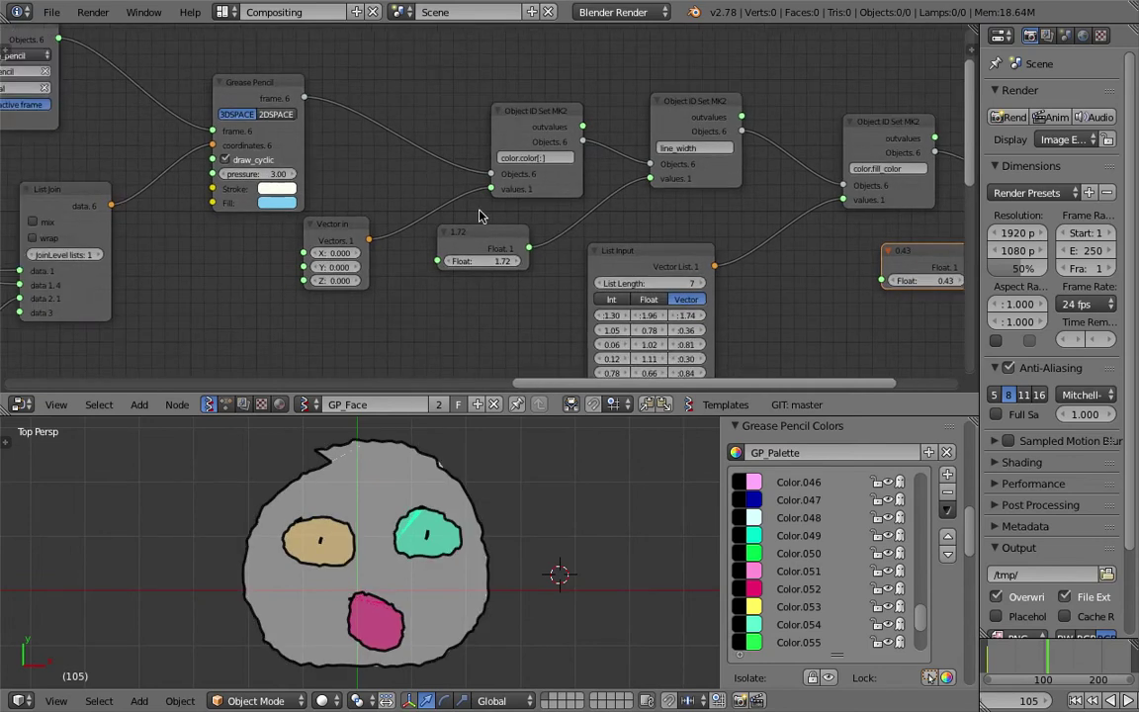
Move the color.color[:] set node aside and set its Vector in to X 0.330, Y 0.300, Z 0.690 for purple-blue strokes
{"action": "left_click_drag", "start_coordinate": [524, 118], "coordinate": [470, 97]}
{"action": "scroll", "coordinate": [462, 130], "scroll_direction": "up", "scroll_amount": 2}
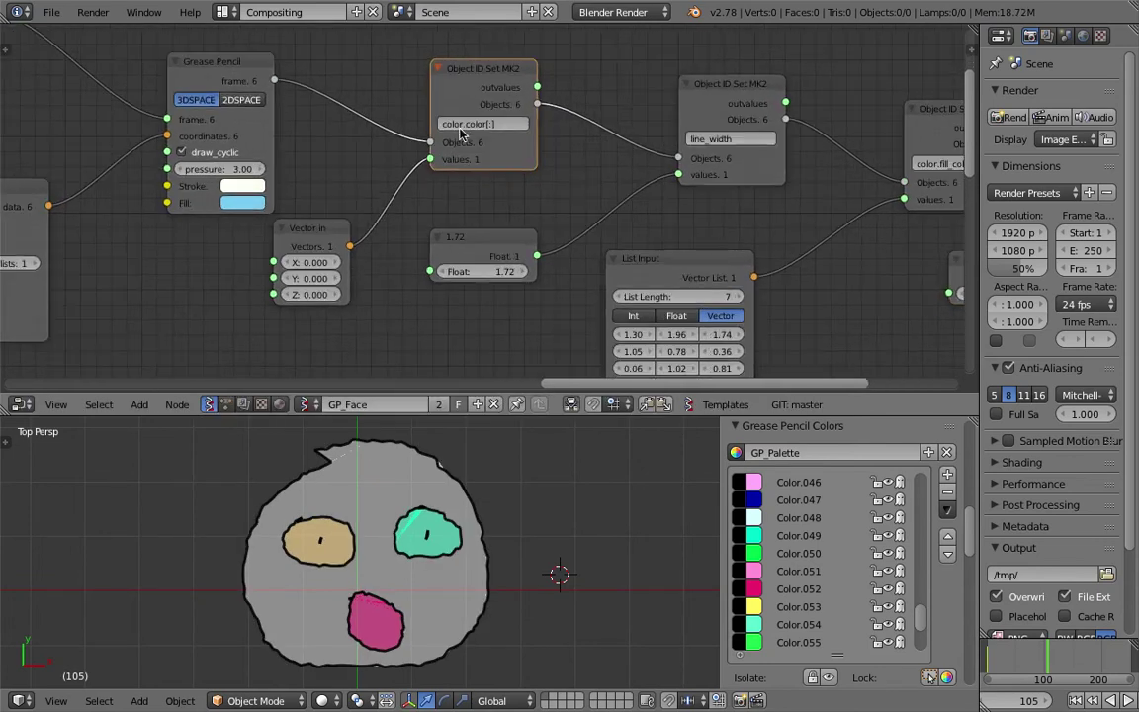
{"action": "mouse_move", "coordinate": [311, 262]}
{"action": "left_mouse_down"}
{"action": "mouse_move", "coordinate": [310, 295]}
{"action": "mouse_move", "coordinate": [407, 295]}
{"action": "mouse_move", "coordinate": [310, 294]}
{"action": "mouse_move", "coordinate": [370, 263]}
{"action": "mouse_move", "coordinate": [332, 262]}
{"action": "left_mouse_up"}
{"action": "left_click_drag", "start_coordinate": [315, 279], "coordinate": [349, 294]}
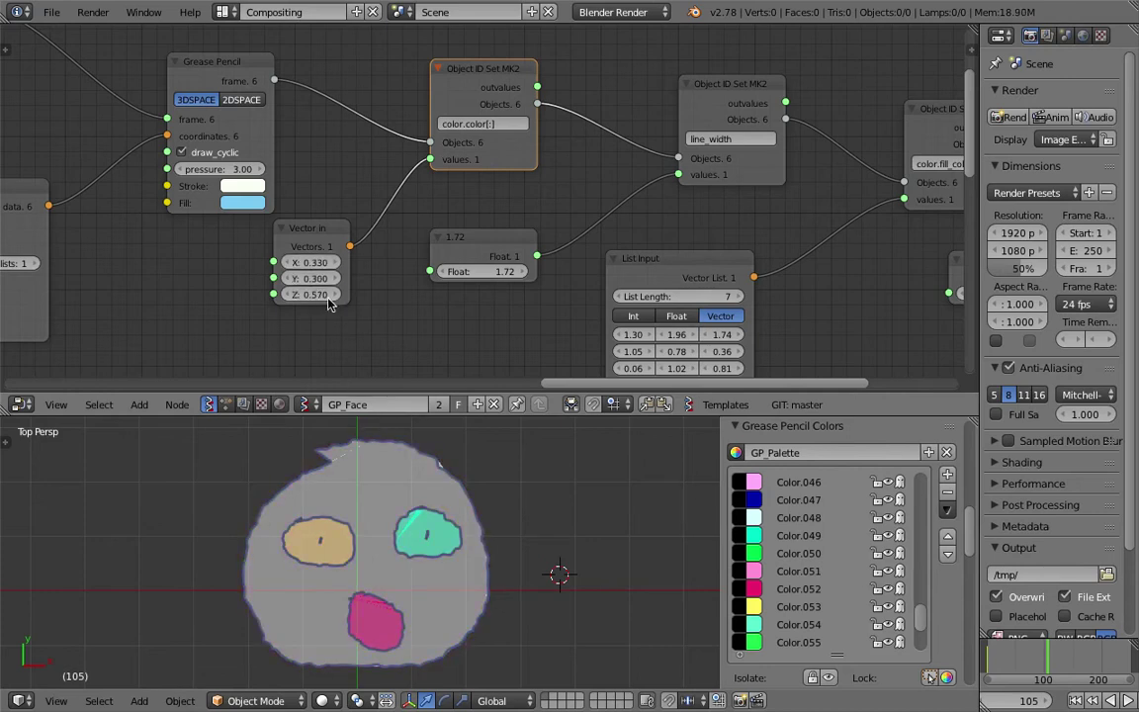
{"action": "left_click_drag", "start_coordinate": [310, 295], "coordinate": [297, 295]}
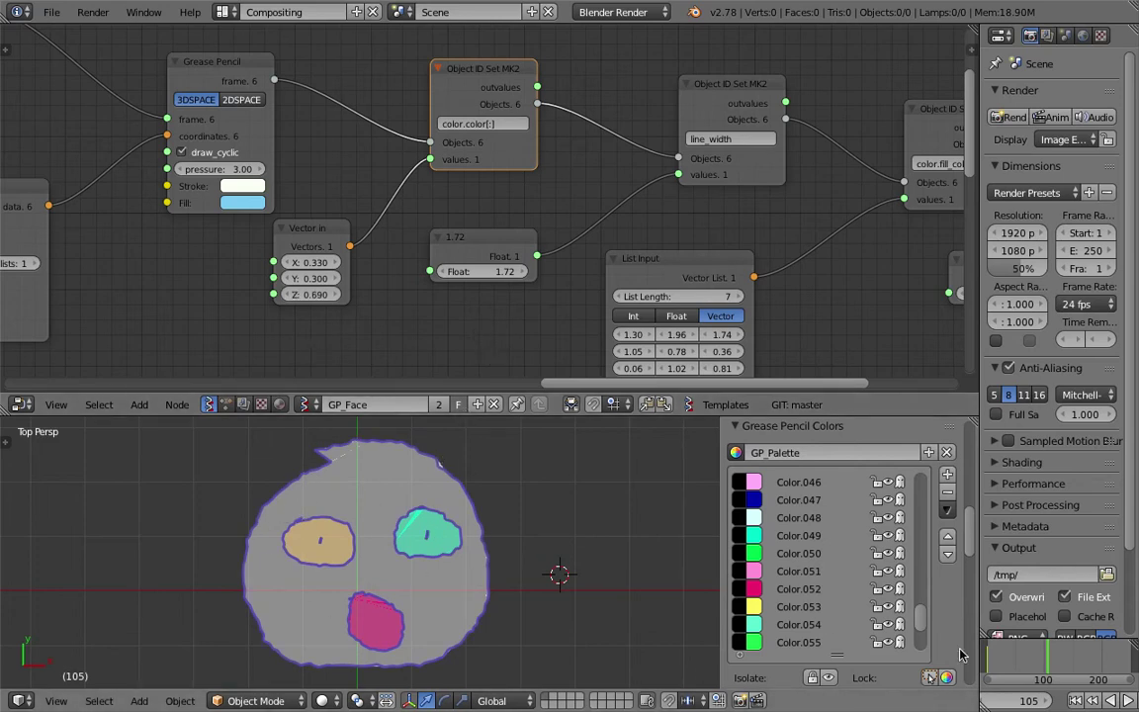
Scrub the timeline to frame 62 and reposition the Vector in node feeding the stroke colour
{"action": "left_click_drag", "start_coordinate": [999, 660], "coordinate": [1022, 654]}
{"action": "scroll", "coordinate": [355, 205], "scroll_direction": "down", "scroll_amount": 4}
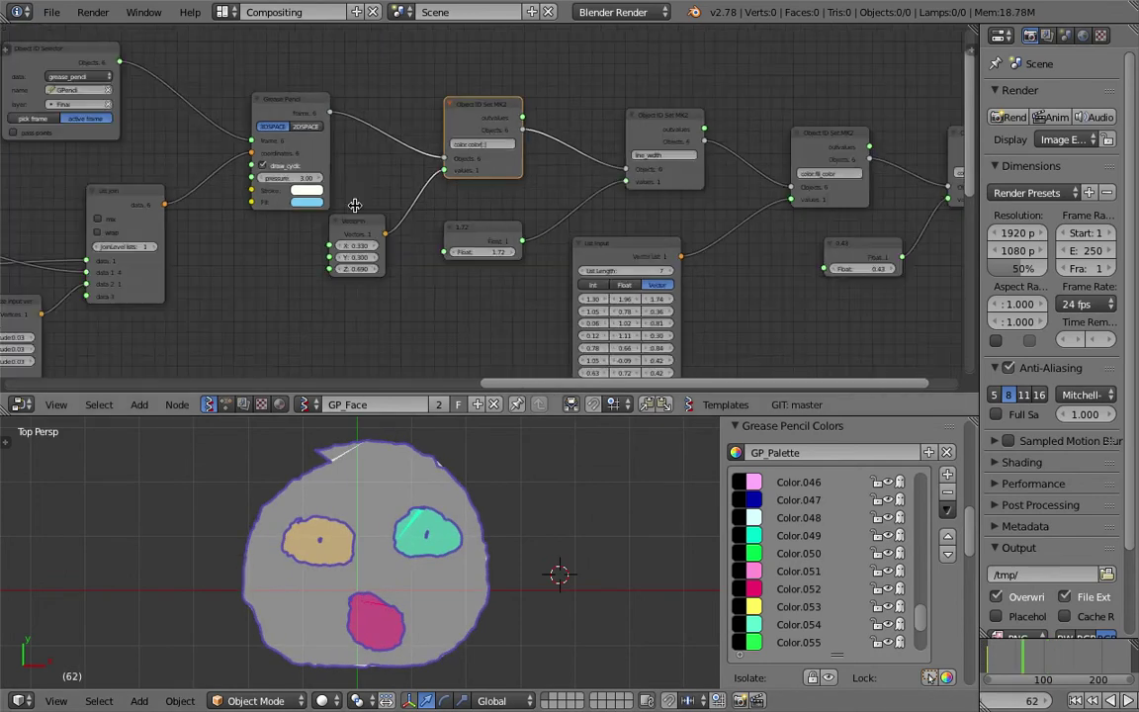
{"action": "middle_click_drag", "start_coordinate": [355, 206], "coordinate": [422, 235]}
{"action": "left_click_drag", "start_coordinate": [479, 242], "coordinate": [497, 253]}
Examine the chain of Object ID Set MK2 nodes and the settings of the Grease Pencil node
{"action": "scroll", "coordinate": [544, 232], "scroll_direction": "down", "scroll_amount": 4}
{"action": "middle_click_drag", "start_coordinate": [559, 237], "coordinate": [375, 220]}
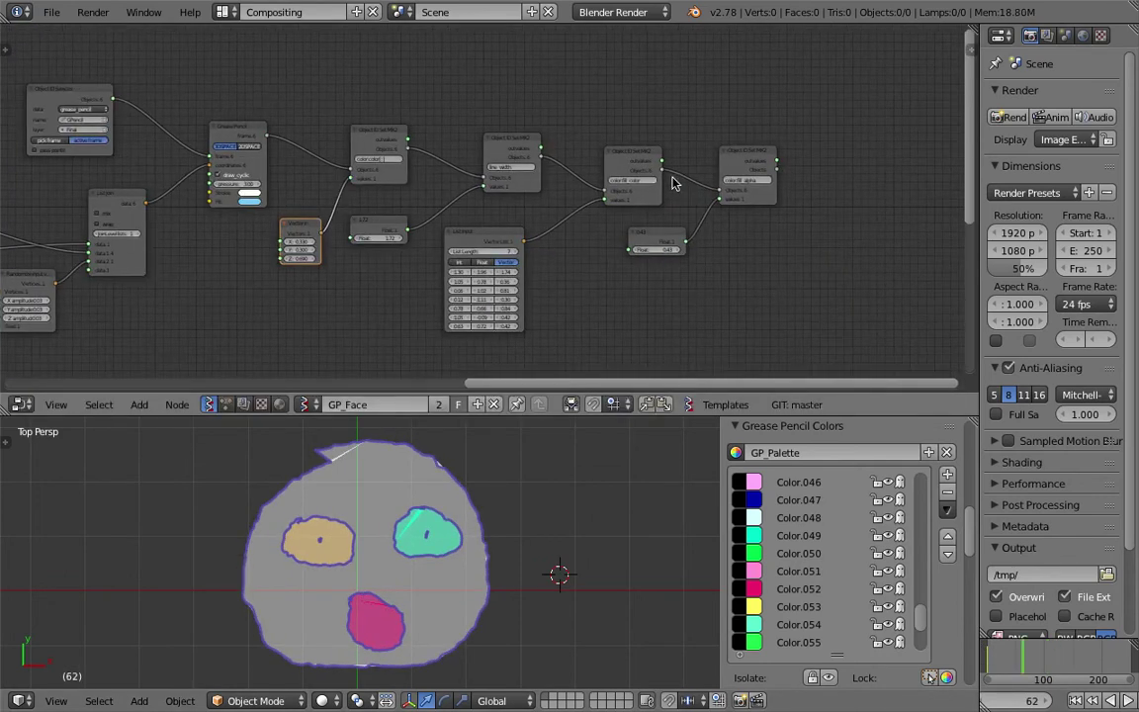
{"action": "scroll", "coordinate": [671, 177], "scroll_direction": "up", "scroll_amount": 4}
{"action": "scroll", "coordinate": [788, 264], "scroll_direction": "down", "scroll_amount": 2}
{"action": "middle_click_drag", "start_coordinate": [477, 126], "coordinate": [491, 92]}
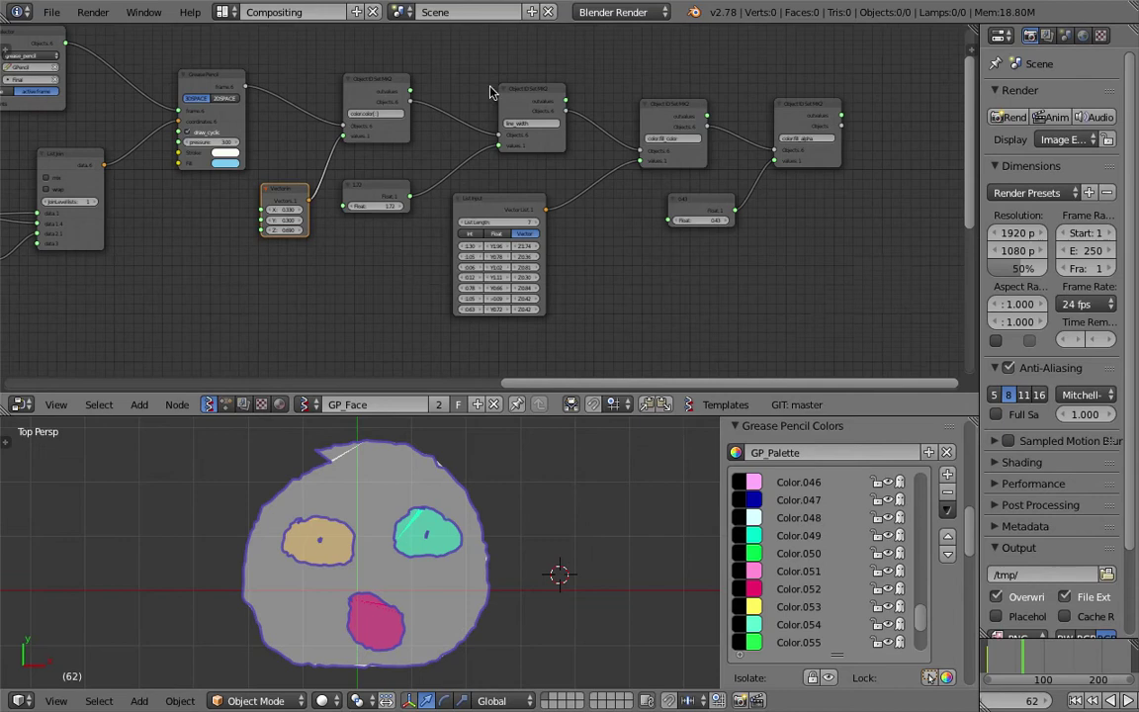
{"action": "mouse_move", "coordinate": [178, 67]}
{"action": "middle_mouse_down"}
{"action": "mouse_move", "coordinate": [276, 87]}
{"action": "mouse_move", "coordinate": [381, 147]}
{"action": "middle_mouse_up"}
{"action": "left_click", "coordinate": [416, 154]}
{"action": "scroll", "coordinate": [416, 156], "scroll_direction": "up", "scroll_amount": 3}
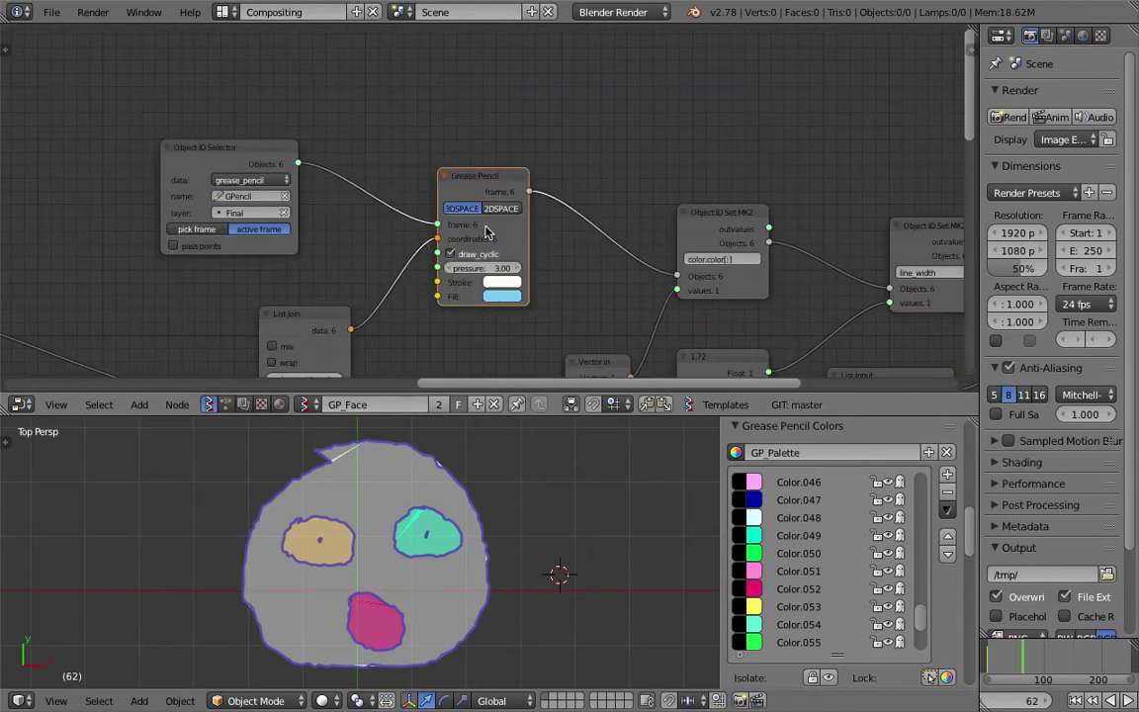
{"action": "middle_click_drag", "start_coordinate": [495, 220], "coordinate": [482, 173]}
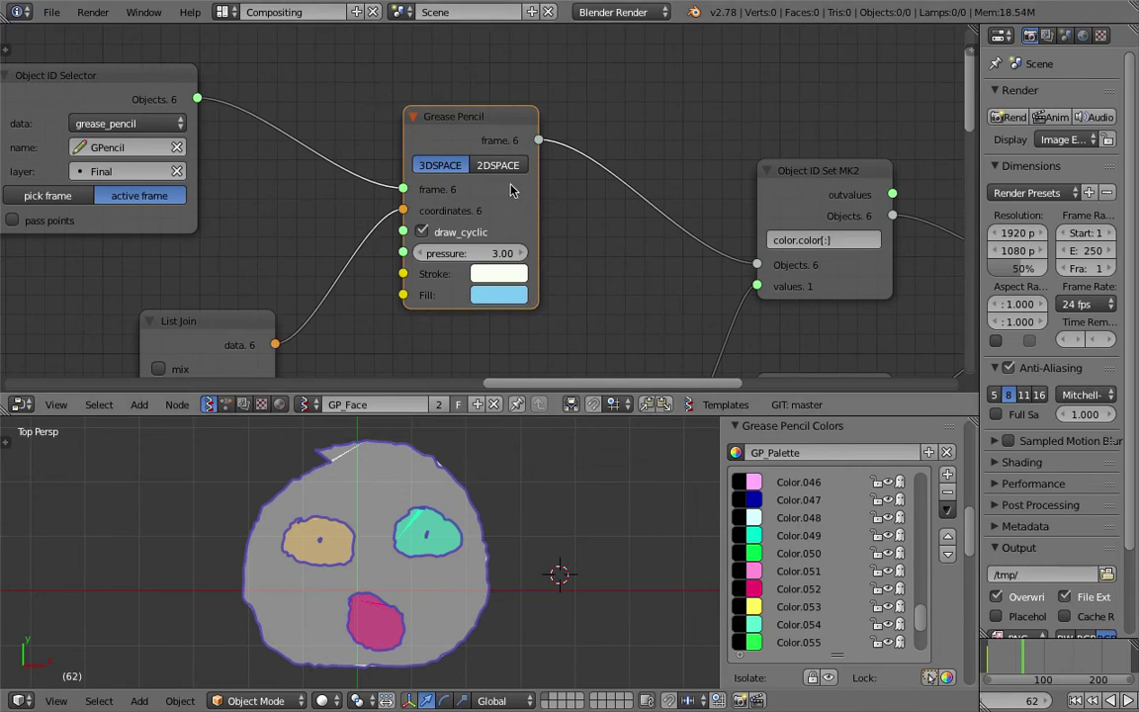
{"action": "scroll", "coordinate": [511, 190], "scroll_direction": "down", "scroll_amount": 2}
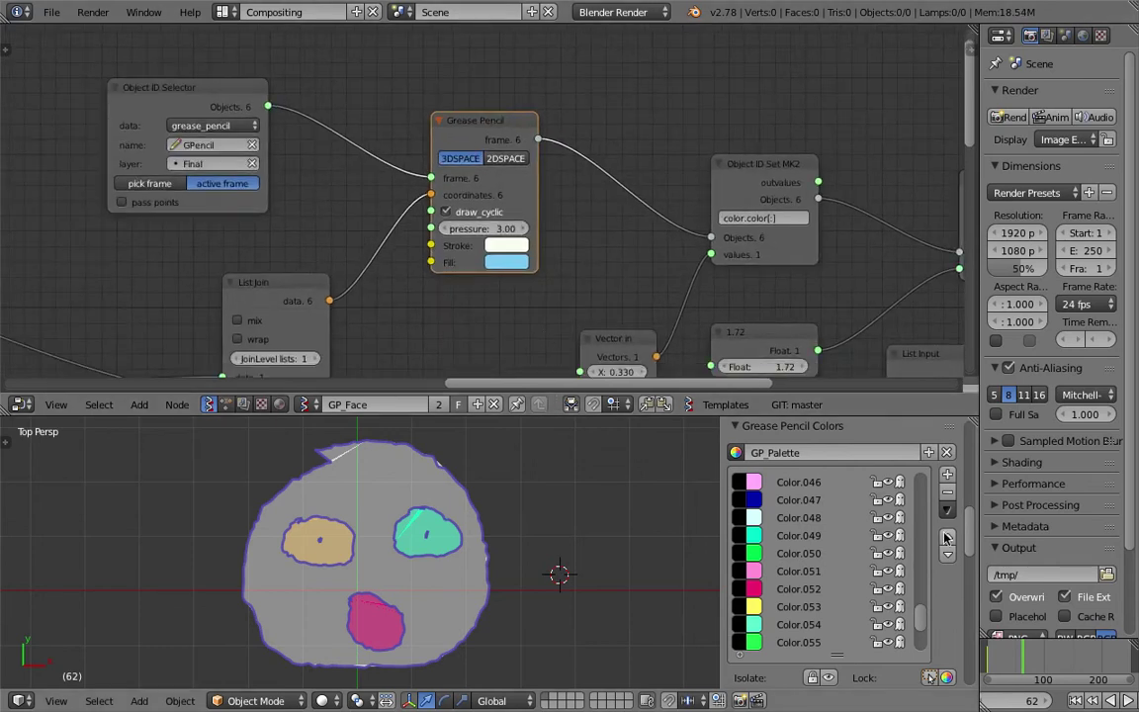
Tint the Final grease pencil layer green at R 0.305, G 0.807, B 0.201 with a factor of 0.513
{"action": "scroll", "coordinate": [939, 506], "scroll_direction": "up", "scroll_amount": 10}
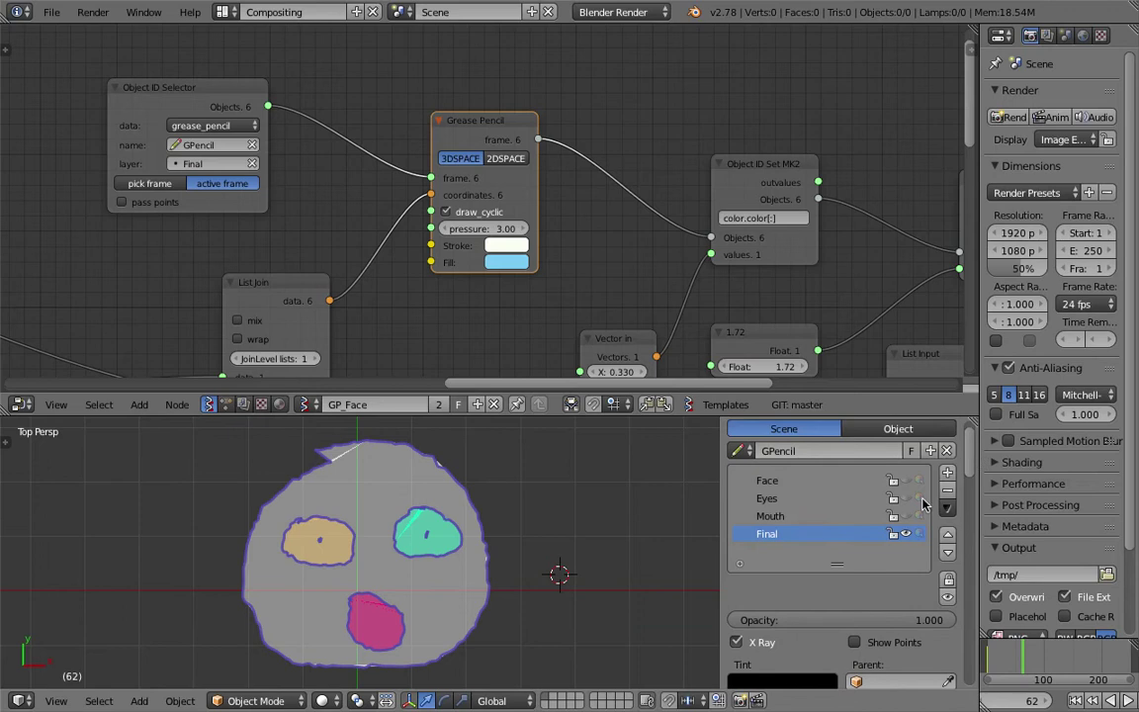
{"action": "mouse_move", "coordinate": [881, 621]}
{"action": "left_mouse_down"}
{"action": "mouse_move", "coordinate": [714, 620]}
{"action": "mouse_move", "coordinate": [879, 621]}
{"action": "left_mouse_up"}
{"action": "scroll", "coordinate": [878, 621], "scroll_direction": "down", "scroll_amount": 4}
{"action": "mouse_move", "coordinate": [774, 556]}
{"action": "left_mouse_down"}
{"action": "mouse_move", "coordinate": [864, 556]}
{"action": "mouse_move", "coordinate": [830, 557]}
{"action": "left_mouse_up"}
{"action": "left_click", "coordinate": [791, 540]}
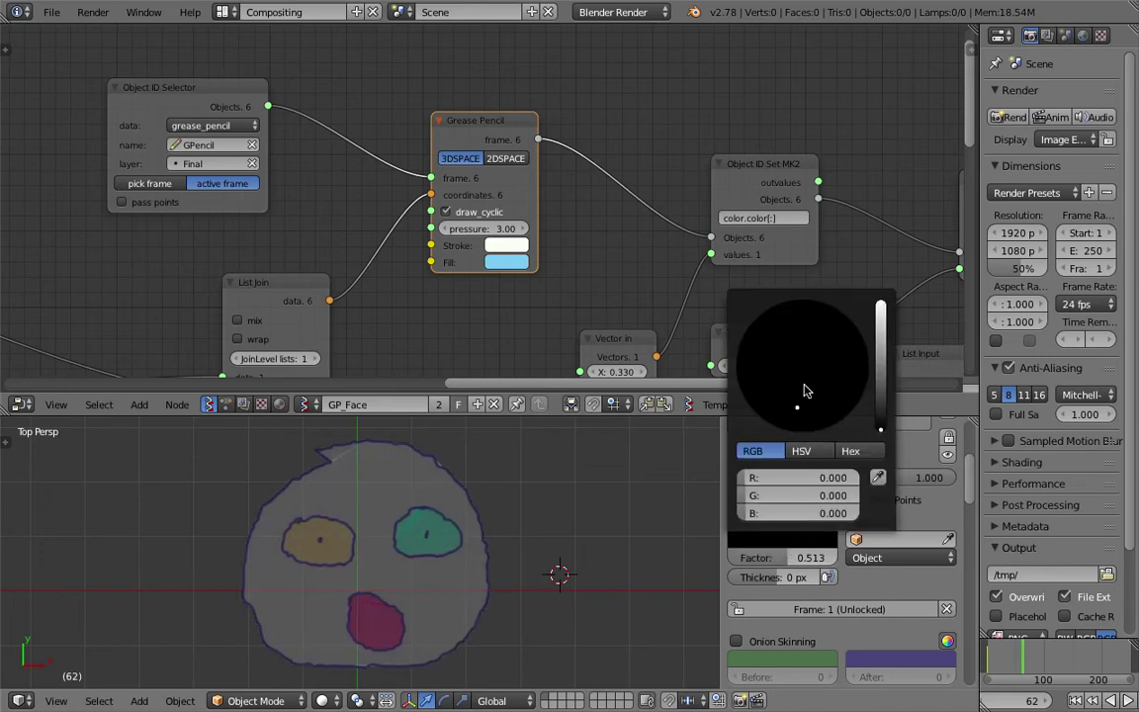
{"action": "left_click", "coordinate": [878, 329]}
{"action": "left_click_drag", "start_coordinate": [795, 392], "coordinate": [753, 348]}
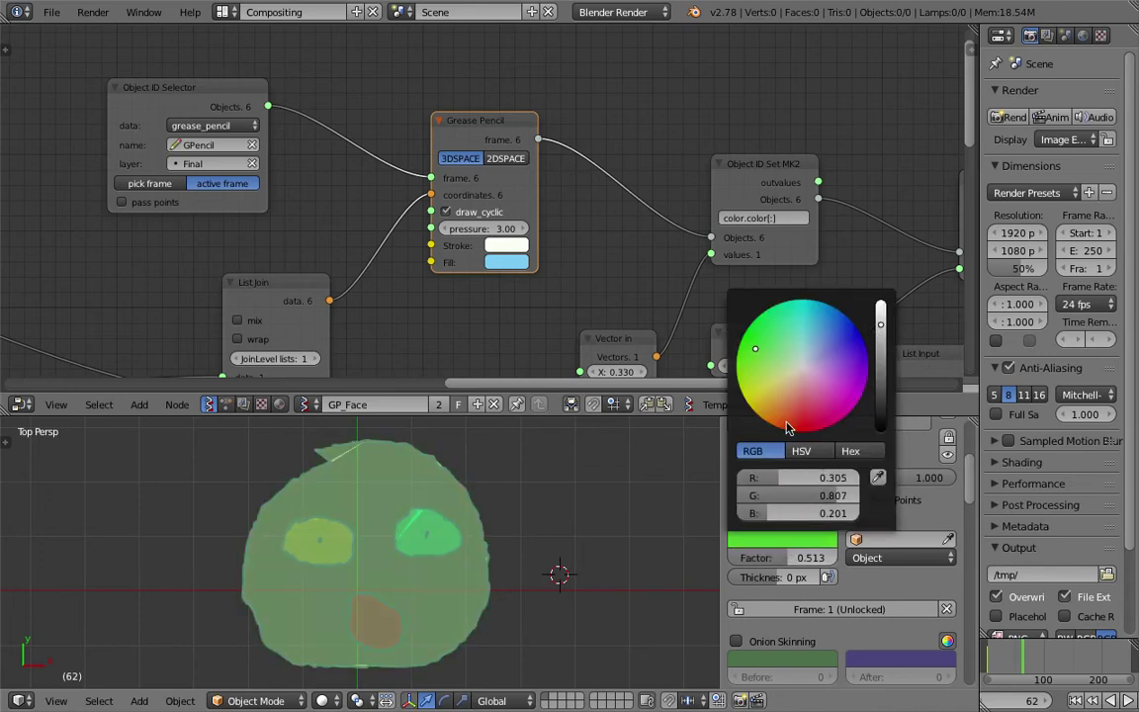
Set the Final layer's tint factor to 0.000 and toggle X Ray off and on again
{"action": "mouse_move", "coordinate": [780, 557]}
{"action": "left_mouse_down"}
{"action": "mouse_move", "coordinate": [838, 557]}
{"action": "mouse_move", "coordinate": [727, 557]}
{"action": "left_mouse_up"}
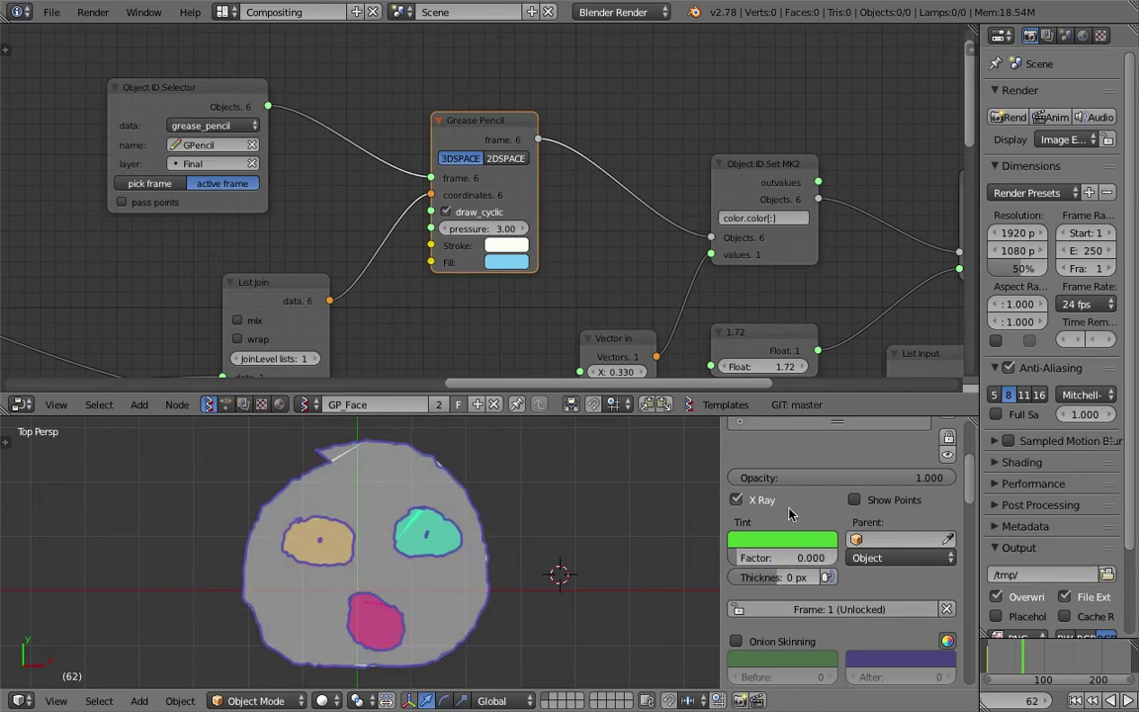
{"action": "left_click", "coordinate": [749, 503]}
{"action": "left_click", "coordinate": [759, 508]}
Move the Final layer's Object ID Selector above the List Join node and inspect its data, name, layer and frame options
{"action": "middle_click_drag", "start_coordinate": [380, 244], "coordinate": [537, 203]}
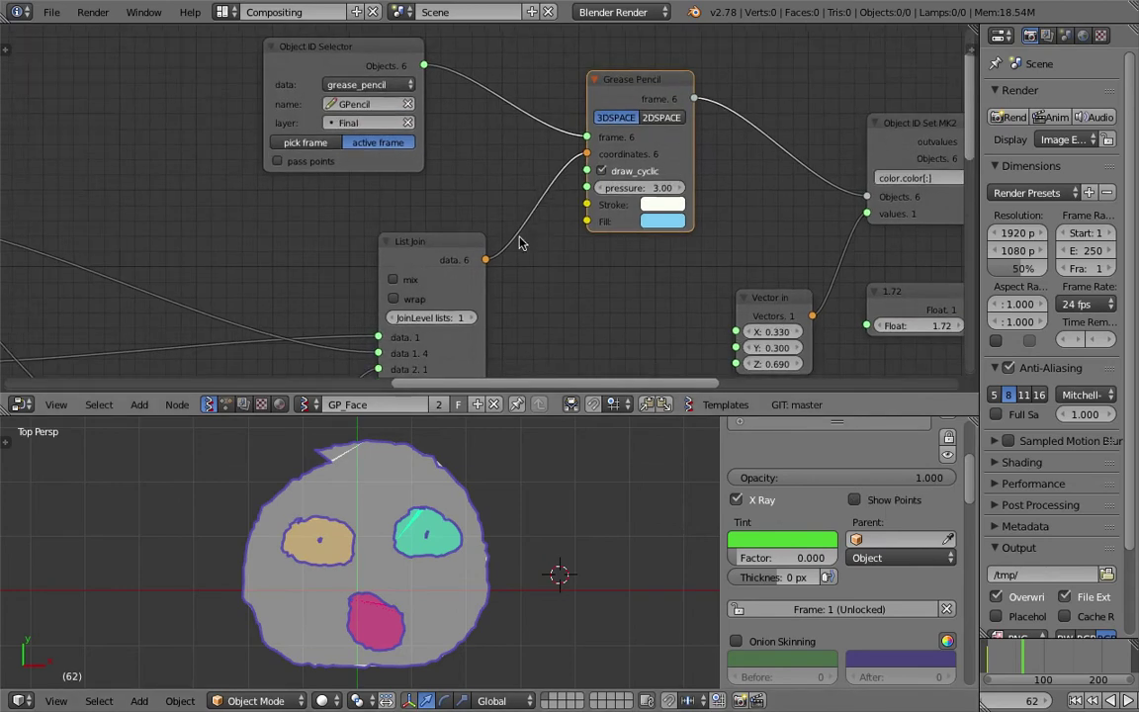
{"action": "scroll", "coordinate": [405, 256], "scroll_direction": "down", "scroll_amount": 2}
{"action": "left_click_drag", "start_coordinate": [435, 173], "coordinate": [491, 133]}
{"action": "scroll", "coordinate": [485, 232], "scroll_direction": "up", "scroll_amount": 3}
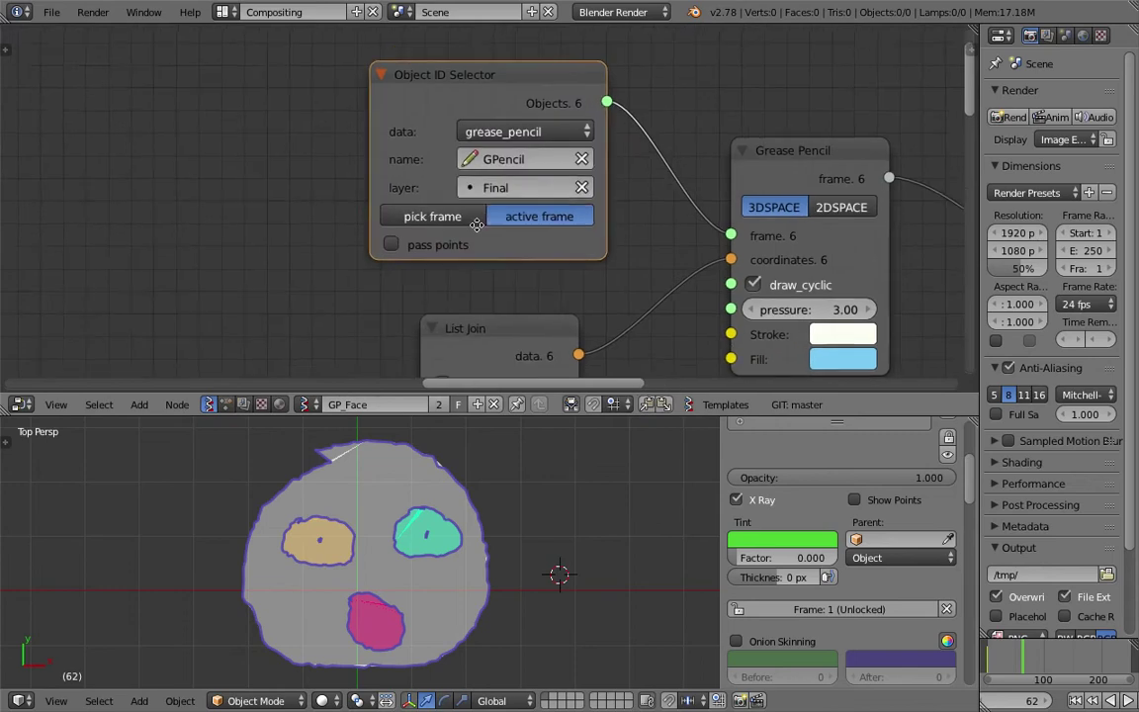
{"action": "left_click_drag", "start_coordinate": [485, 120], "coordinate": [499, 97]}
{"action": "scroll", "coordinate": [489, 108], "scroll_direction": "up", "scroll_amount": 3}
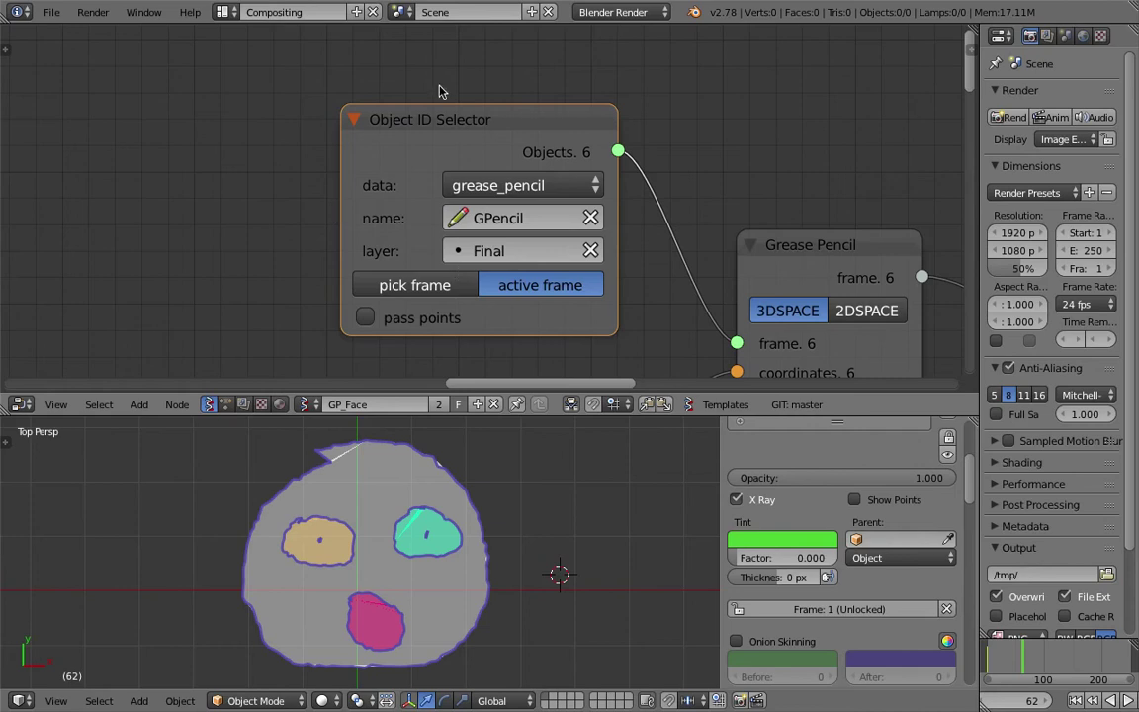
Try the pass points option on the Final layer's Object ID Selector and switch it off again
{"action": "scroll", "coordinate": [440, 91], "scroll_direction": "down", "scroll_amount": 3}
{"action": "mouse_move", "coordinate": [455, 297]}
{"action": "left_mouse_down"}
{"action": "mouse_move", "coordinate": [469, 267]}
{"action": "mouse_move", "coordinate": [452, 273]}
{"action": "left_mouse_up"}
{"action": "scroll", "coordinate": [458, 295], "scroll_direction": "down", "scroll_amount": 1}
{"action": "middle_click_drag", "start_coordinate": [436, 293], "coordinate": [450, 253]}
{"action": "left_click_drag", "start_coordinate": [454, 254], "coordinate": [441, 259]}
{"action": "left_click", "coordinate": [449, 258]}
{"action": "scroll", "coordinate": [544, 256], "scroll_direction": "down", "scroll_amount": 4}
{"action": "middle_click_drag", "start_coordinate": [520, 259], "coordinate": [586, 197]}
{"action": "key", "text": "g"}
{"action": "right_click", "coordinate": [549, 172]}
{"action": "left_click", "coordinate": [578, 127]}
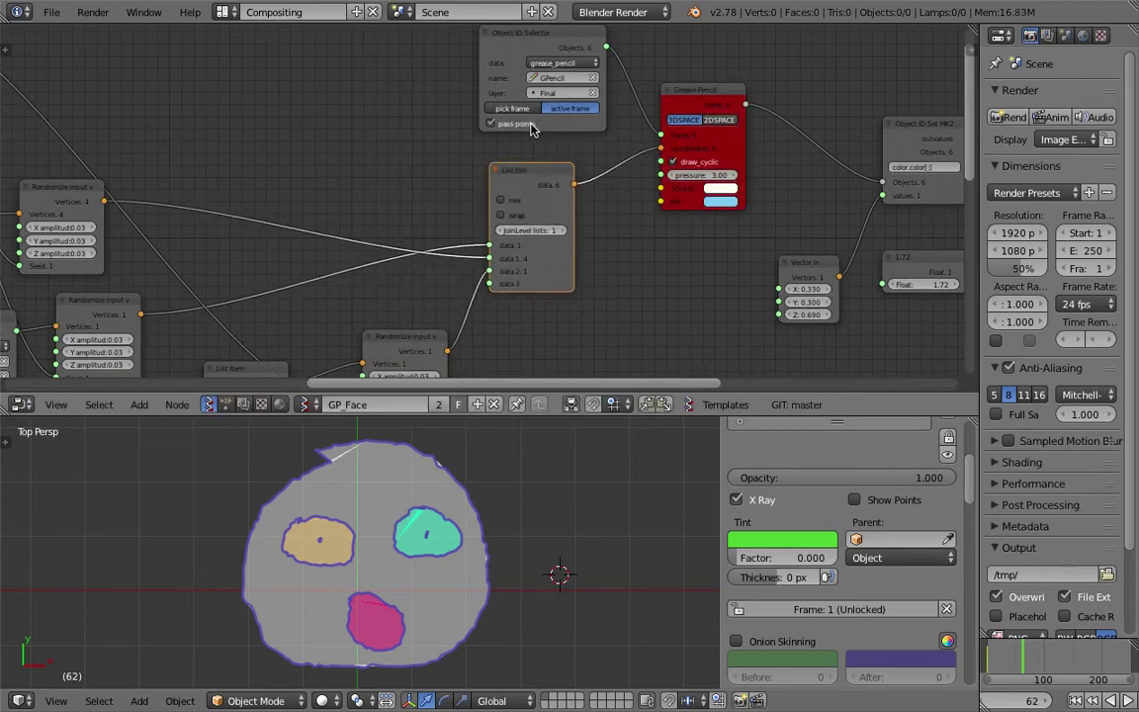
{"action": "left_click", "coordinate": [532, 125]}
Rearrange the final List Join, the Final layer's selector and the face branch's Randomize node so their links are easier to follow
{"action": "left_click_drag", "start_coordinate": [535, 168], "coordinate": [519, 178]}
{"action": "left_click_drag", "start_coordinate": [501, 39], "coordinate": [524, 30]}
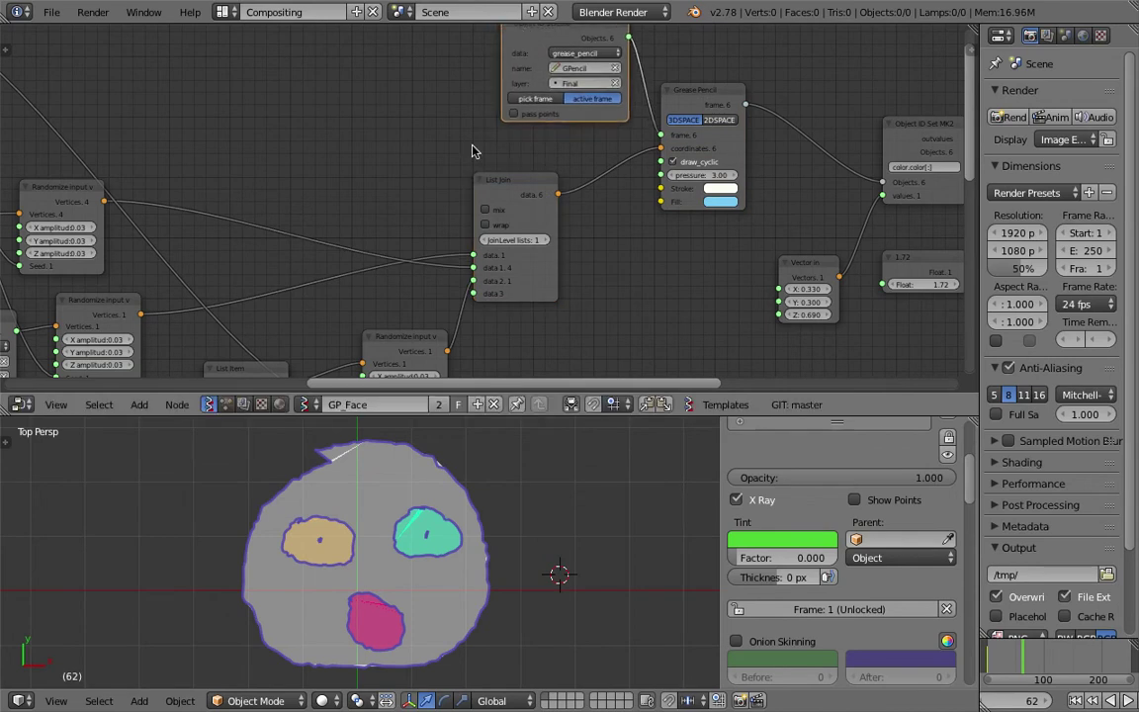
{"action": "scroll", "coordinate": [459, 230], "scroll_direction": "down", "scroll_amount": 3}
{"action": "middle_click_drag", "start_coordinate": [443, 257], "coordinate": [618, 191]}
{"action": "left_click_drag", "start_coordinate": [367, 219], "coordinate": [380, 214]}
{"action": "middle_click_drag", "start_coordinate": [448, 229], "coordinate": [486, 227]}
{"action": "key", "text": "g"}
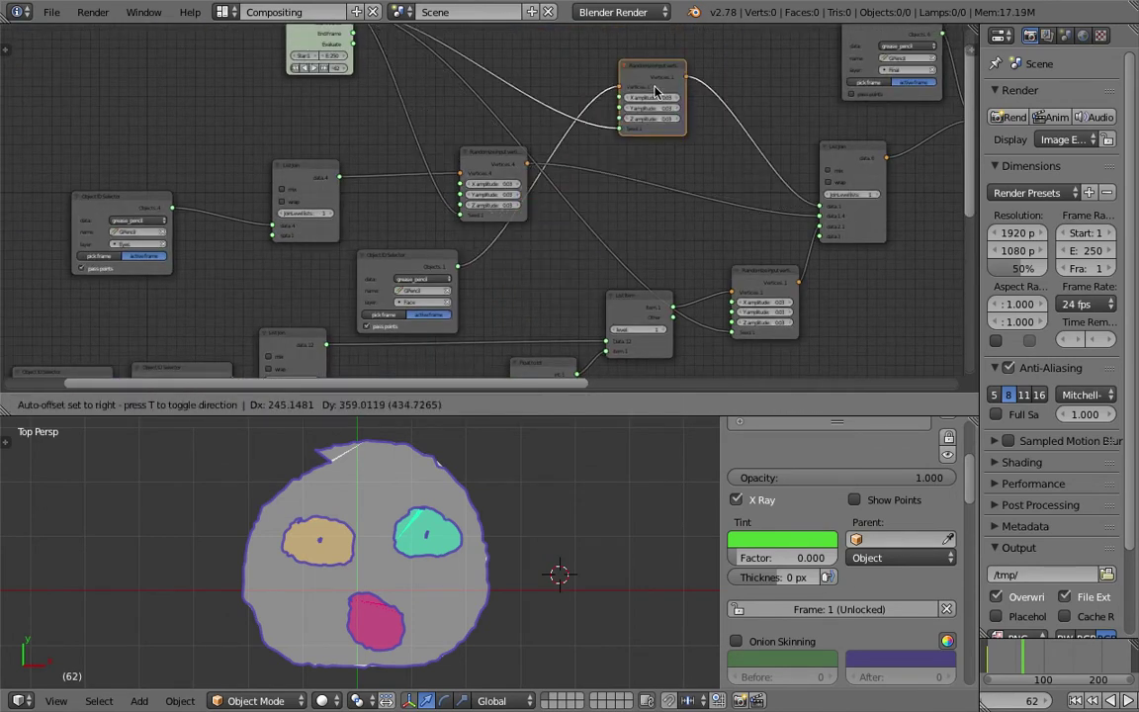
{"action": "left_click", "coordinate": [652, 138]}
{"action": "middle_click_drag", "start_coordinate": [652, 138], "coordinate": [605, 178]}
{"action": "scroll", "coordinate": [757, 270], "scroll_direction": "up", "scroll_amount": 2}
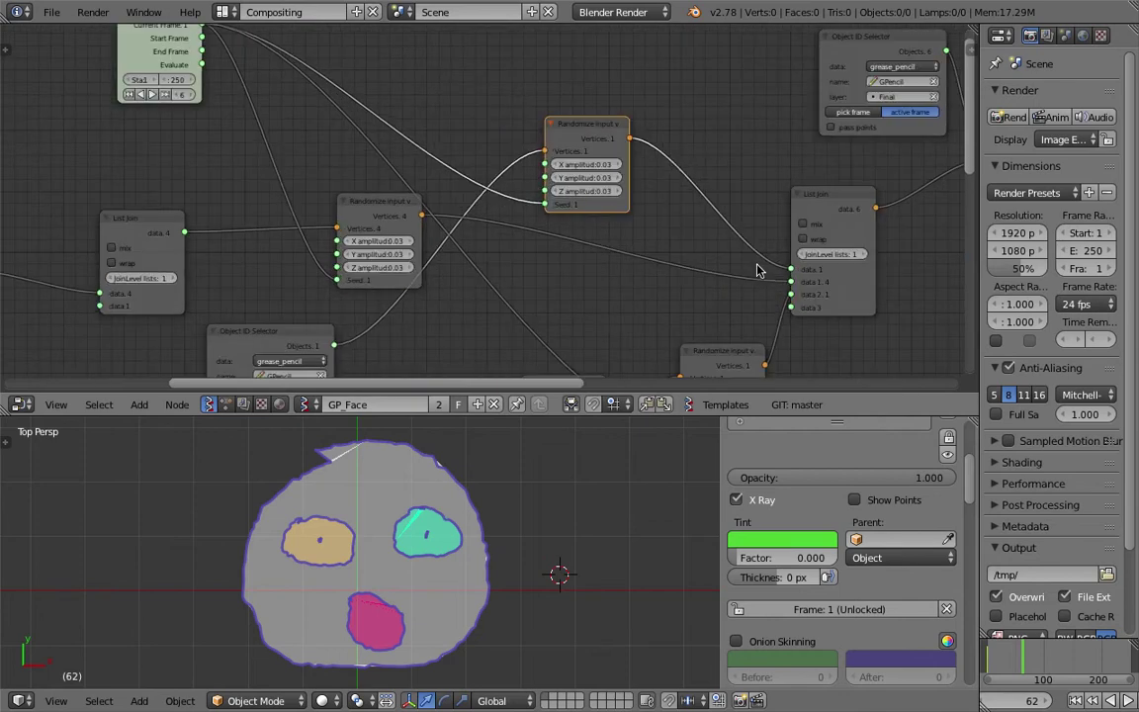
Reposition the Frame info node and place the Face layer's Object ID Selector above and beside its Randomize node
{"action": "middle_click_drag", "start_coordinate": [209, 59], "coordinate": [224, 103]}
{"action": "left_click_drag", "start_coordinate": [174, 62], "coordinate": [168, 99]}
{"action": "middle_click_drag", "start_coordinate": [369, 223], "coordinate": [375, 190]}
{"action": "left_click_drag", "start_coordinate": [593, 148], "coordinate": [626, 136]}
{"action": "left_click_drag", "start_coordinate": [279, 345], "coordinate": [475, 51]}
{"action": "left_click_drag", "start_coordinate": [644, 137], "coordinate": [719, 145]}
{"action": "left_click_drag", "start_coordinate": [515, 52], "coordinate": [569, 49]}
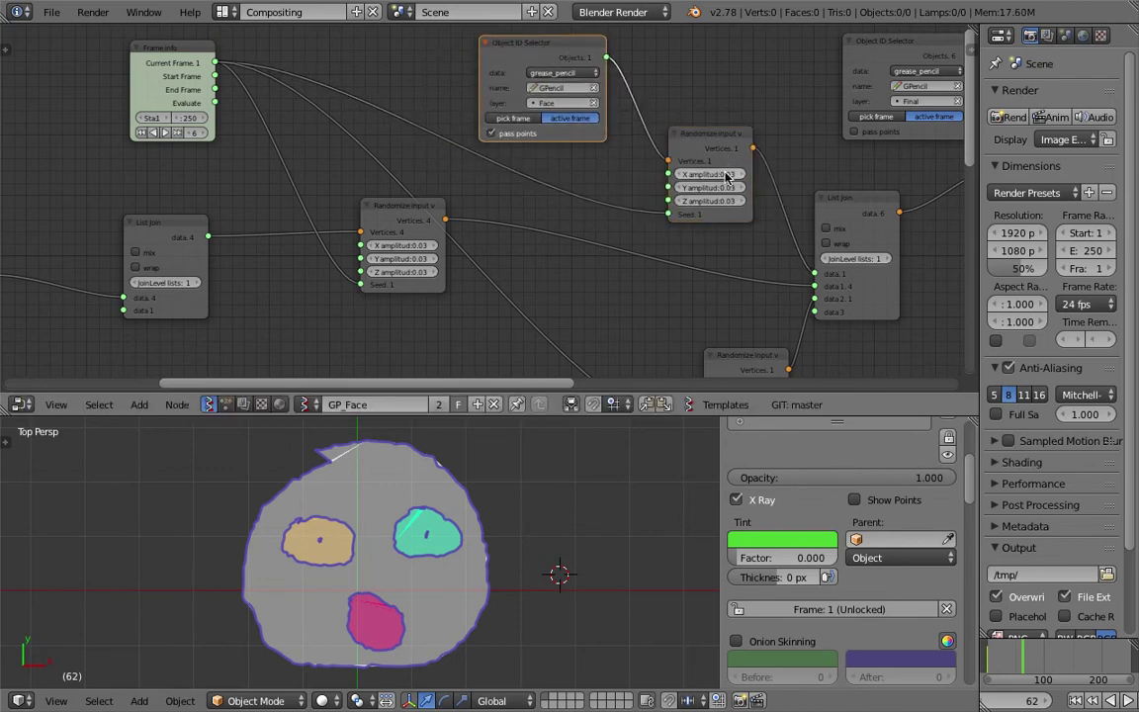
Set the face Randomize node's X, Y and Z amplitude to 0.63 and play and scrub the animation, stopping at frame 60
{"action": "scroll", "coordinate": [445, 593], "scroll_direction": "down", "scroll_amount": 1}
{"action": "left_click_drag", "start_coordinate": [1006, 660], "coordinate": [1011, 660]}
{"action": "key", "text": "alt+a"}
{"action": "left_click_drag", "start_coordinate": [715, 175], "coordinate": [795, 200]}
{"action": "mouse_move", "coordinate": [1019, 654]}
{"action": "left_mouse_down"}
{"action": "mouse_move", "coordinate": [1054, 653]}
{"action": "mouse_move", "coordinate": [1044, 657]}
{"action": "left_mouse_up"}
{"action": "key", "text": "Escape"}
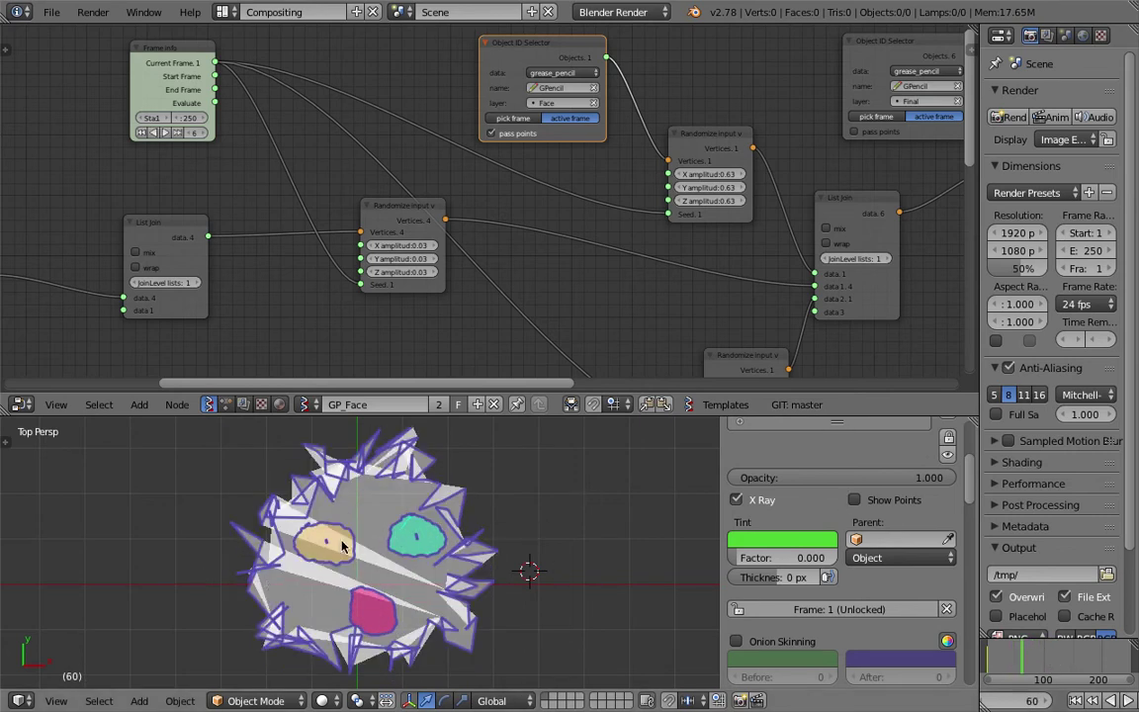
Select Color.048 in GP_Palette and set its fill opacity to 0.657
{"action": "scroll", "coordinate": [966, 578], "scroll_direction": "down", "scroll_amount": 6}
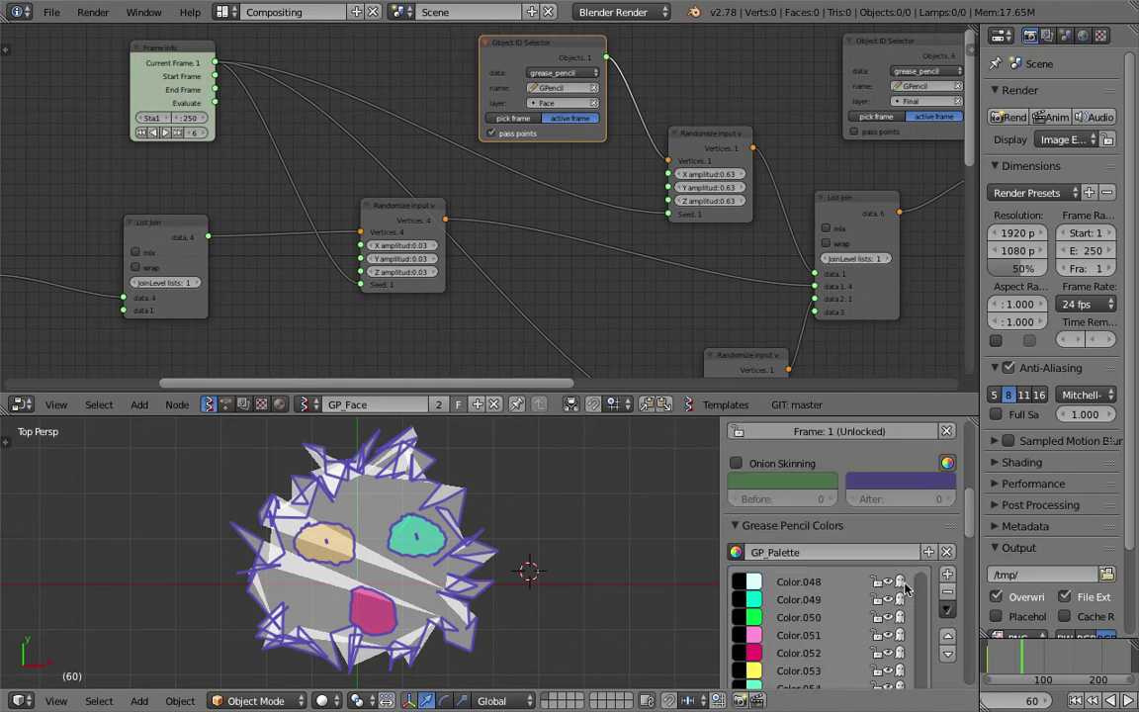
{"action": "scroll", "coordinate": [970, 570], "scroll_direction": "down", "scroll_amount": 5}
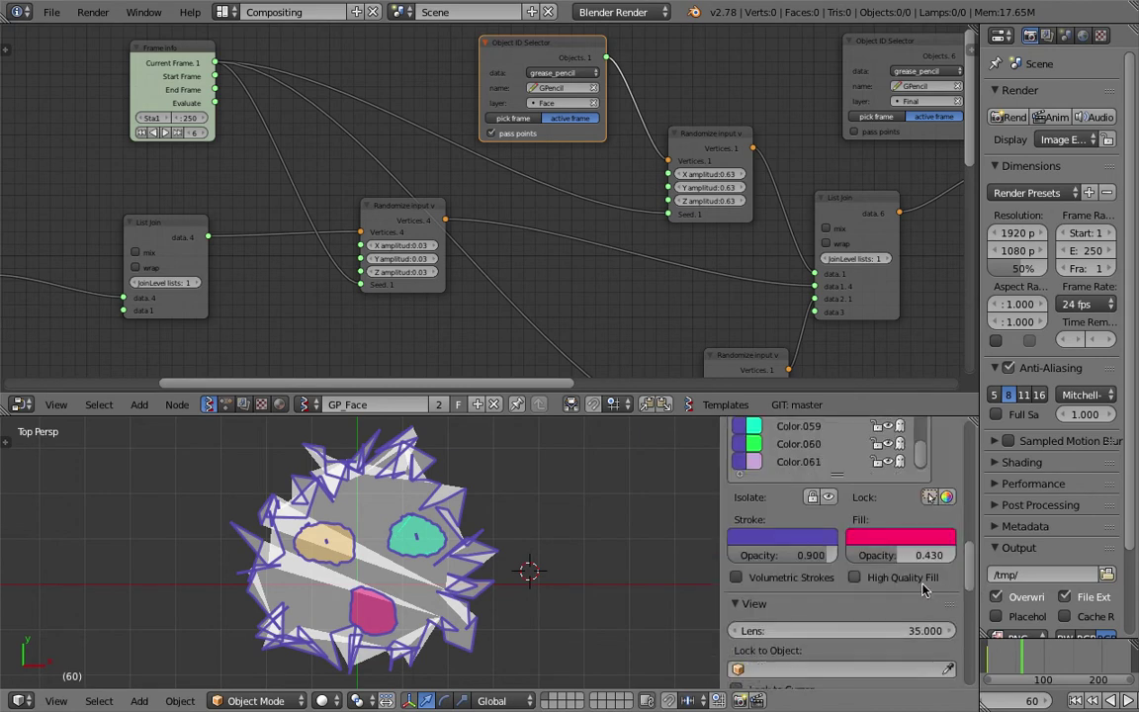
{"action": "scroll", "coordinate": [835, 539], "scroll_direction": "up", "scroll_amount": 5}
{"action": "scroll", "coordinate": [840, 524], "scroll_direction": "up", "scroll_amount": 5}
{"action": "left_click", "coordinate": [816, 504]}
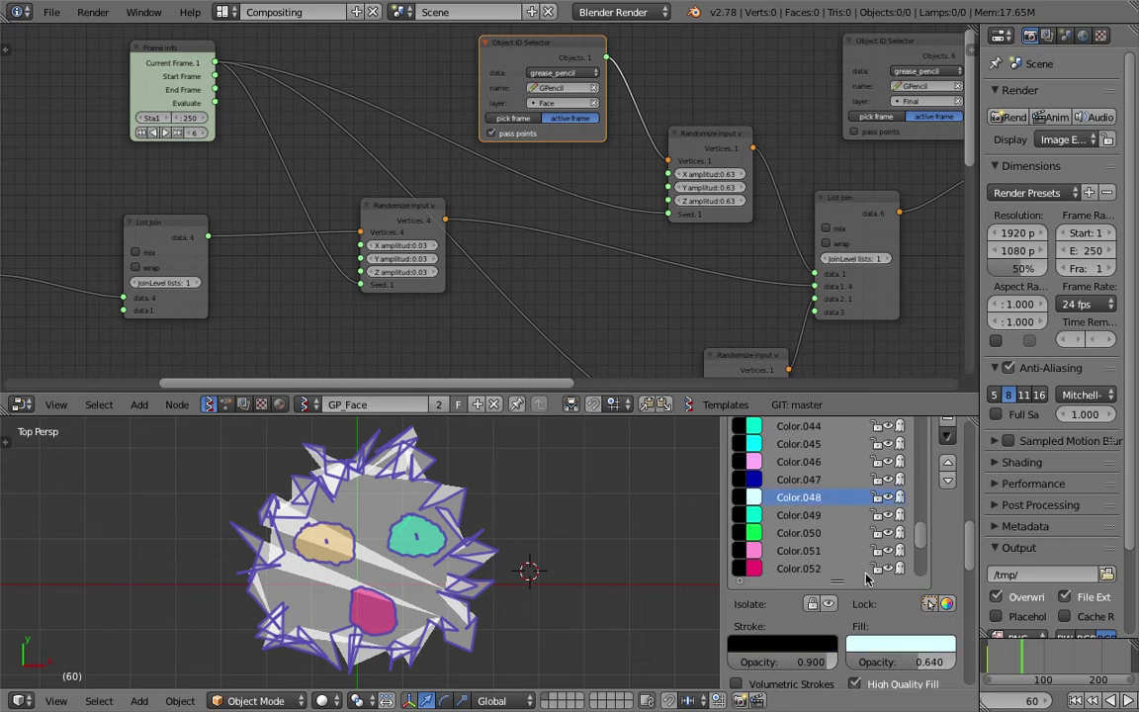
{"action": "left_click_drag", "start_coordinate": [882, 662], "coordinate": [918, 663]}
Move the Face layer's selector closer to its Randomize node and set that node's X, Y and Z amplitude to 0.06
{"action": "left_click_drag", "start_coordinate": [562, 50], "coordinate": [595, 51]}
{"action": "left_click_drag", "start_coordinate": [694, 196], "coordinate": [632, 198]}
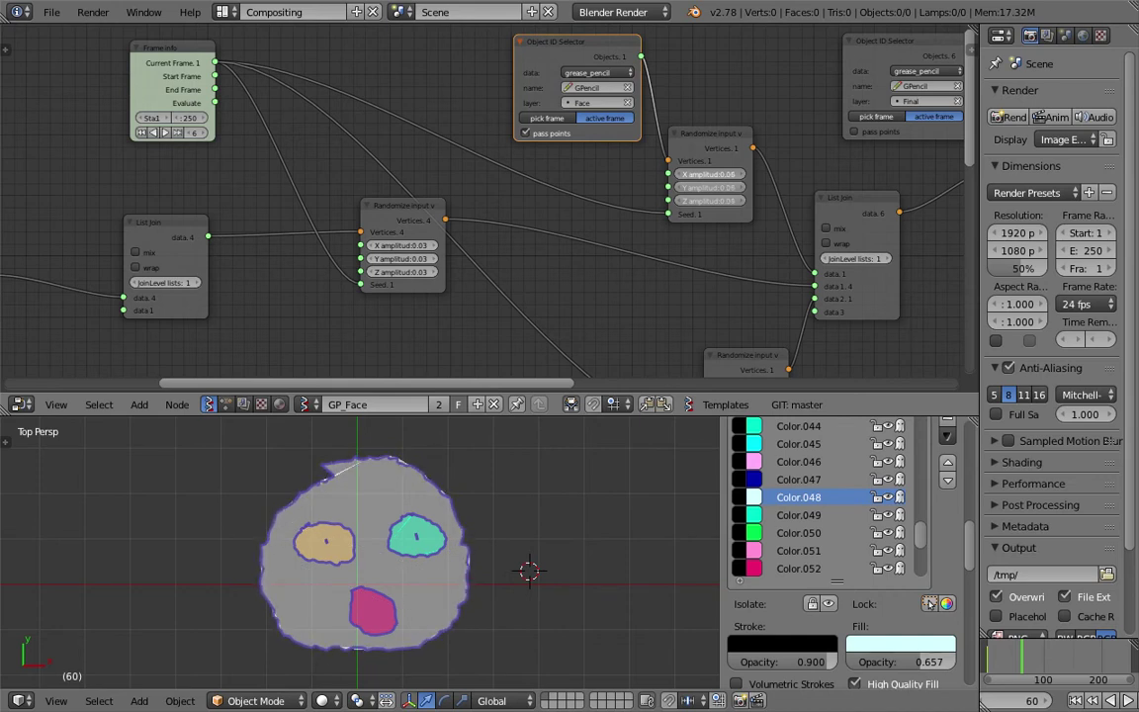
{"action": "middle_click_drag", "start_coordinate": [547, 321], "coordinate": [460, 231]}
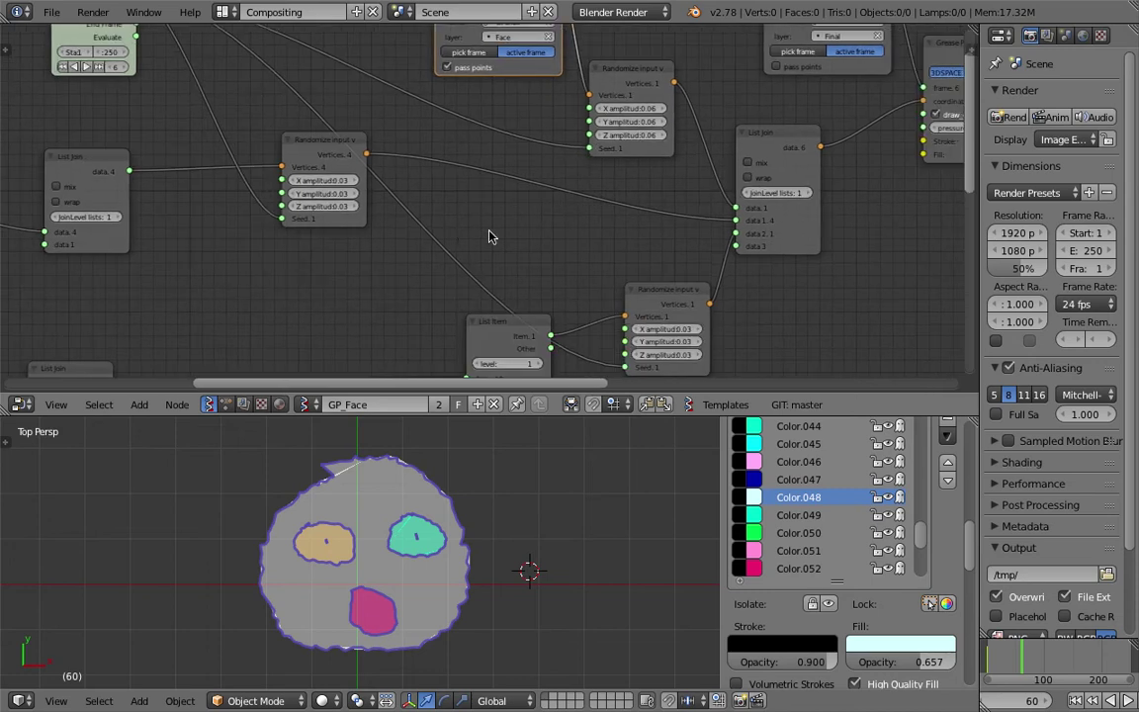
Reposition the final List Join and shift the eyes branch's Randomize, List Join and selector nodes closer to it
{"action": "middle_click_drag", "start_coordinate": [384, 214], "coordinate": [400, 268]}
{"action": "left_click_drag", "start_coordinate": [791, 195], "coordinate": [826, 180]}
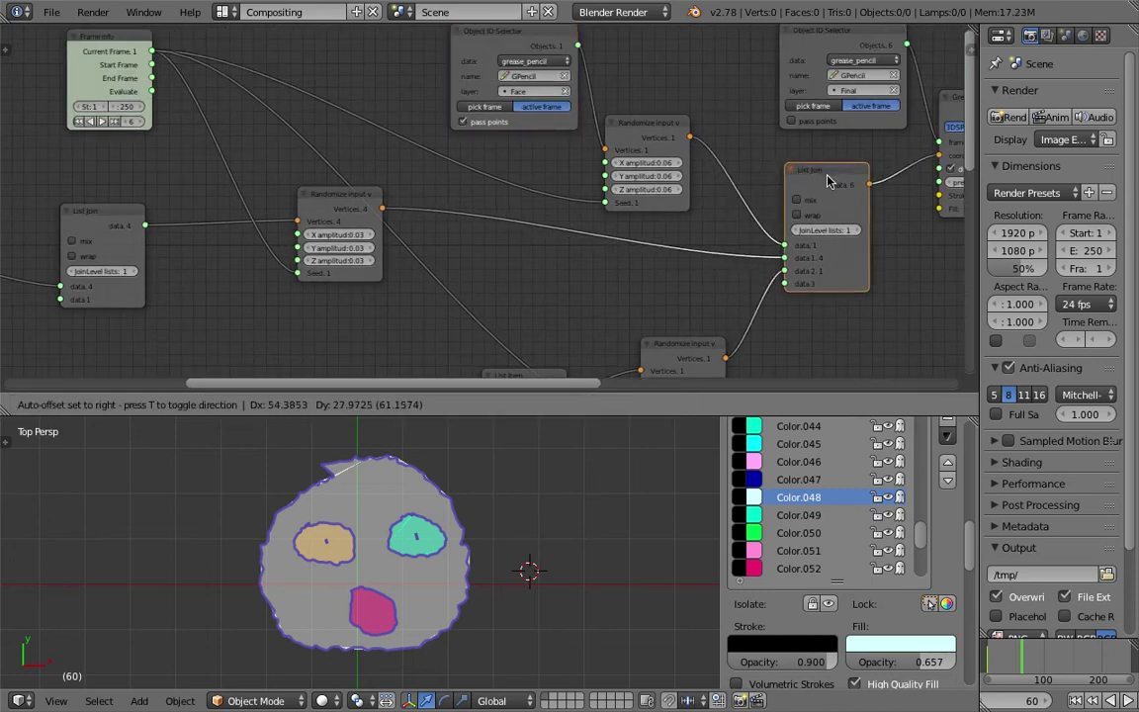
{"action": "left_click_drag", "start_coordinate": [347, 207], "coordinate": [486, 225]}
{"action": "middle_click_drag", "start_coordinate": [125, 262], "coordinate": [237, 246]}
{"action": "left_click_drag", "start_coordinate": [226, 207], "coordinate": [304, 235]}
{"action": "middle_click_drag", "start_coordinate": [311, 234], "coordinate": [447, 210]}
{"action": "left_click_drag", "start_coordinate": [121, 222], "coordinate": [313, 219]}
{"action": "left_click_drag", "start_coordinate": [455, 209], "coordinate": [526, 210]}
{"action": "middle_click_drag", "start_coordinate": [525, 209], "coordinate": [265, 205]}
{"action": "middle_click_drag", "start_coordinate": [739, 160], "coordinate": [502, 193]}
{"action": "scroll", "coordinate": [608, 252], "scroll_direction": "up", "scroll_amount": 3}
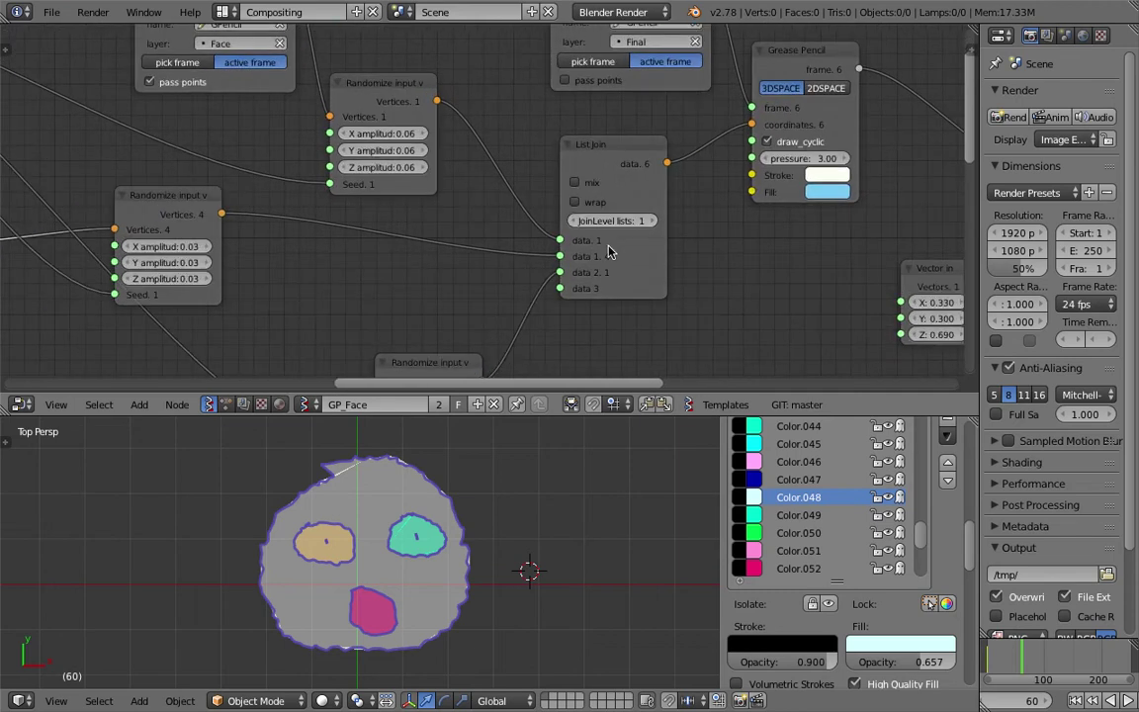
Reposition the mouth branch's Randomize node and bring its List Item node closer to it
{"action": "scroll", "coordinate": [545, 261], "scroll_direction": "down", "scroll_amount": 2}
{"action": "middle_click_drag", "start_coordinate": [544, 261], "coordinate": [569, 153]}
{"action": "left_click_drag", "start_coordinate": [470, 243], "coordinate": [485, 181]}
{"action": "middle_click_drag", "start_coordinate": [330, 145], "coordinate": [518, 186]}
{"action": "scroll", "coordinate": [469, 195], "scroll_direction": "down", "scroll_amount": 4}
{"action": "left_click_drag", "start_coordinate": [481, 271], "coordinate": [460, 251]}
{"action": "middle_click_drag", "start_coordinate": [457, 224], "coordinate": [505, 172]}
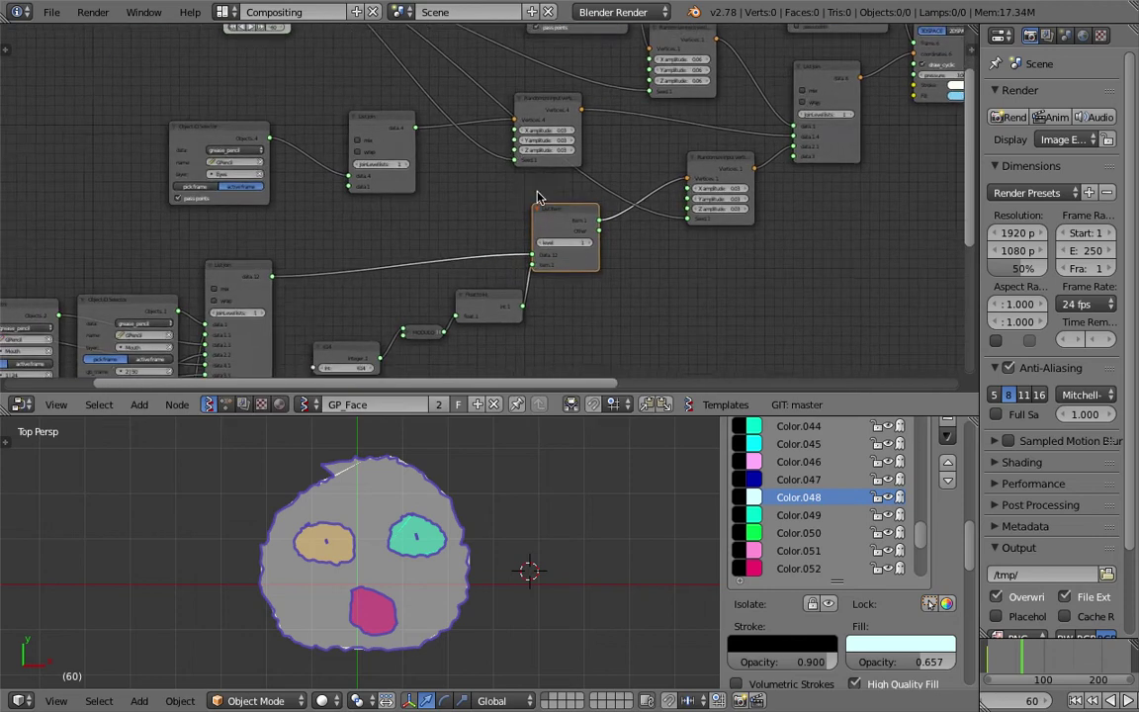
Move the Mouth selector for gp_frame 6|153 out beside the other six Mouth selectors
{"action": "scroll", "coordinate": [495, 241], "scroll_direction": "up", "scroll_amount": 2}
{"action": "middle_click_drag", "start_coordinate": [494, 244], "coordinate": [512, 162]}
{"action": "middle_click_drag", "start_coordinate": [390, 225], "coordinate": [560, 138]}
{"action": "scroll", "coordinate": [415, 202], "scroll_direction": "down", "scroll_amount": 4}
{"action": "left_click_drag", "start_coordinate": [451, 286], "coordinate": [116, 158]}
{"action": "scroll", "coordinate": [148, 163], "scroll_direction": "up", "scroll_amount": 2}
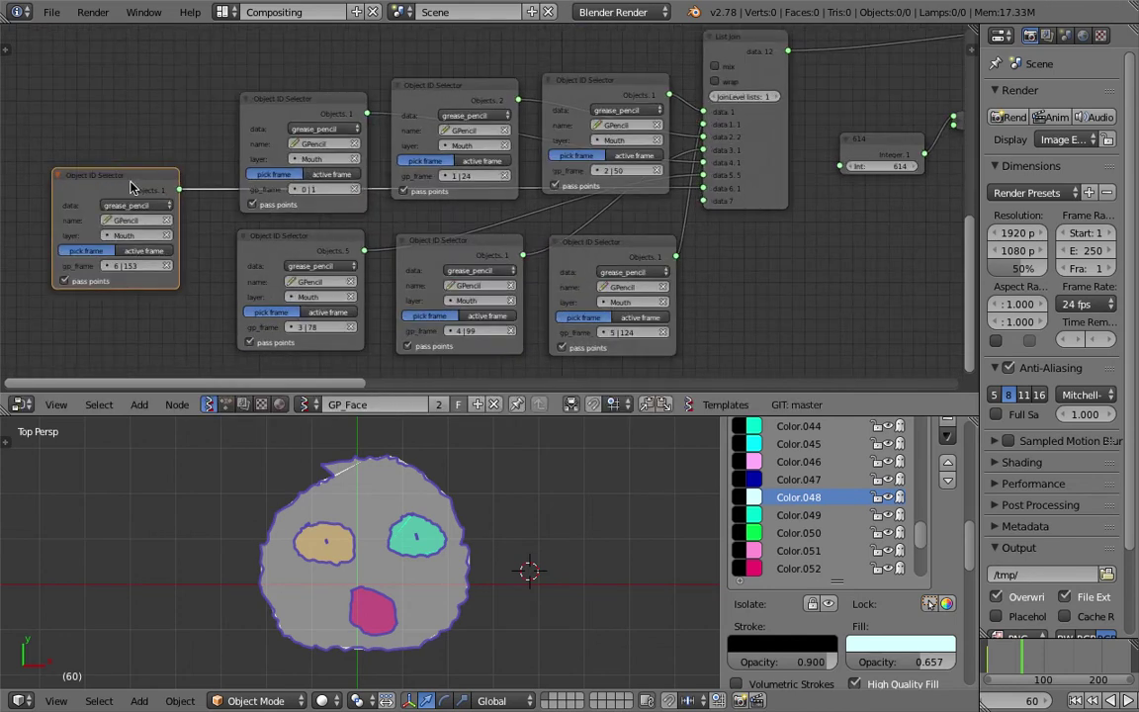
{"action": "scroll", "coordinate": [125, 166], "scroll_direction": "up", "scroll_amount": 2}
{"action": "left_click_drag", "start_coordinate": [125, 176], "coordinate": [119, 206]}
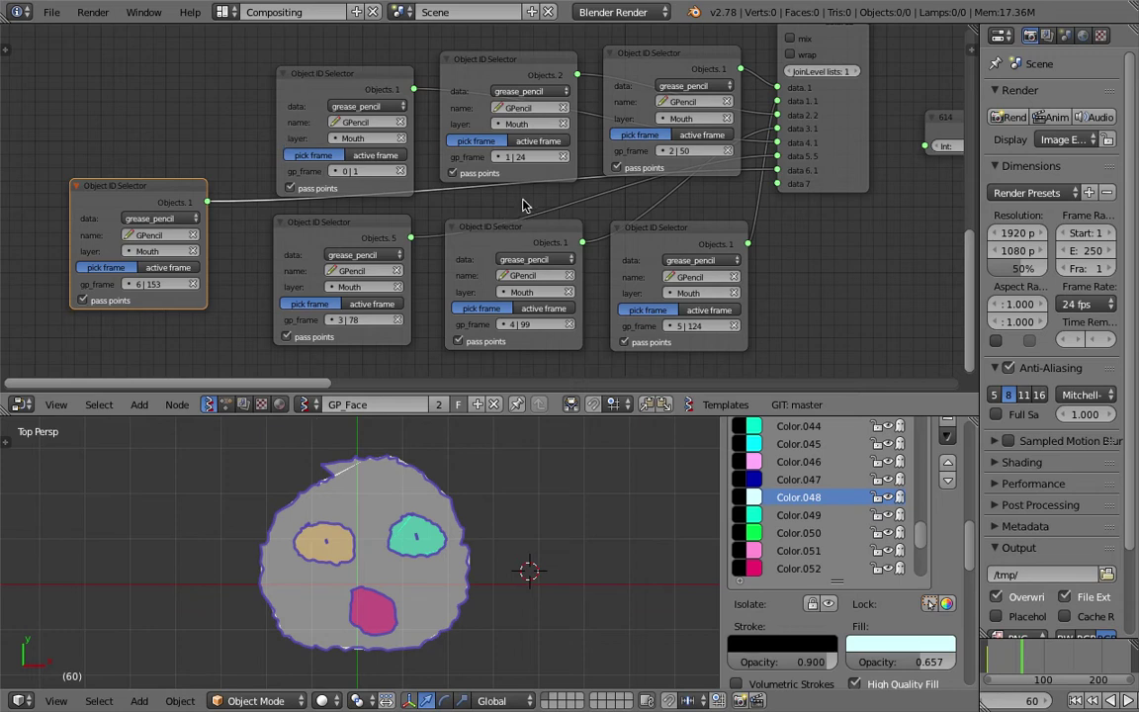
Select all seven Mouth selector nodes, shift them away from their List Join and group them in a frame
{"action": "left_click", "coordinate": [680, 150]}
{"action": "scroll", "coordinate": [549, 183], "scroll_direction": "down", "scroll_amount": 2}
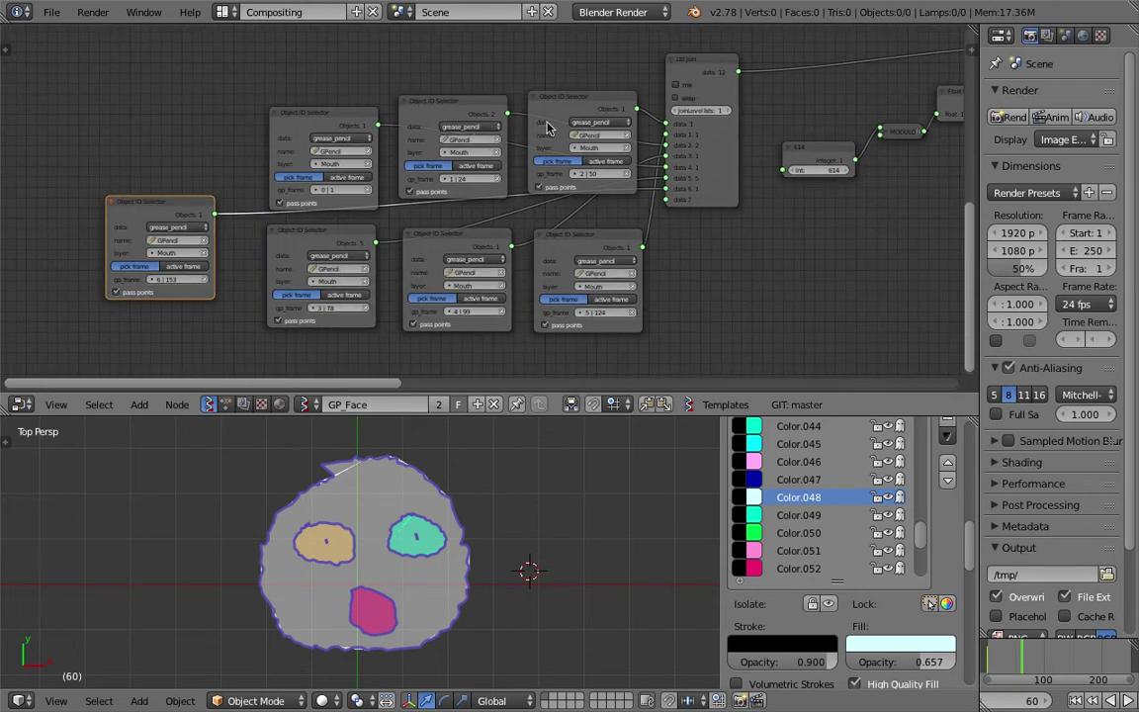
{"action": "left_click_drag", "start_coordinate": [117, 77], "coordinate": [596, 307]}
{"action": "key", "text": "g"}
{"action": "left_click", "coordinate": [502, 289]}
{"action": "key", "text": "ctrl+j"}
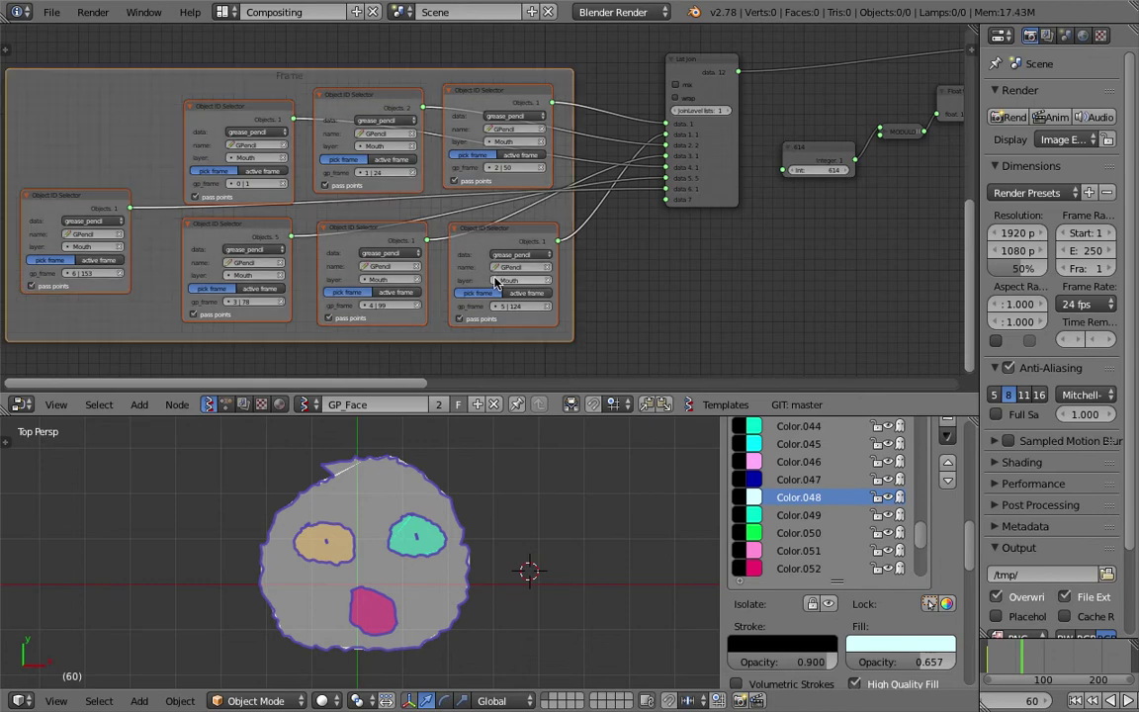
Reposition the Mouth selectors' frame and move the mouths' List Join node closer to it
{"action": "left_click_drag", "start_coordinate": [421, 83], "coordinate": [395, 97]}
{"action": "scroll", "coordinate": [514, 106], "scroll_direction": "down", "scroll_amount": 2}
{"action": "middle_click_drag", "start_coordinate": [658, 115], "coordinate": [624, 139]}
{"action": "left_click_drag", "start_coordinate": [628, 110], "coordinate": [607, 114]}
{"action": "middle_click_drag", "start_coordinate": [593, 117], "coordinate": [513, 151]}
{"action": "scroll", "coordinate": [423, 103], "scroll_direction": "up", "scroll_amount": 3}
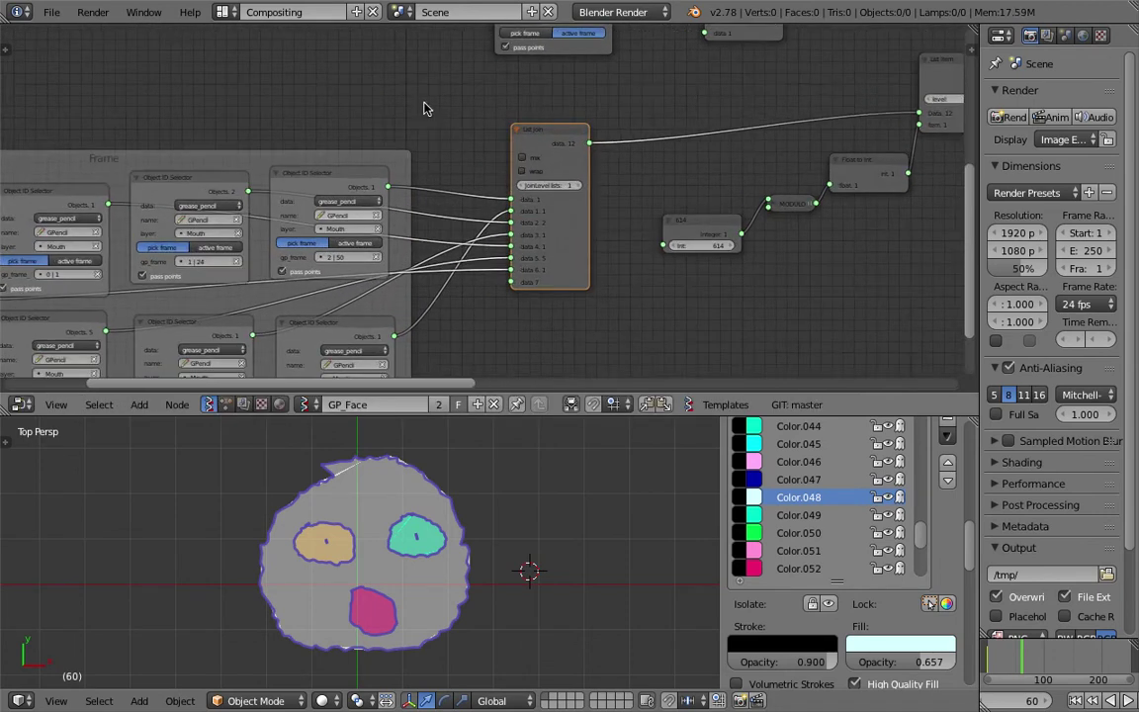
{"action": "scroll", "coordinate": [423, 109], "scroll_direction": "up", "scroll_amount": 1}
{"action": "left_click_drag", "start_coordinate": [570, 144], "coordinate": [539, 136]}
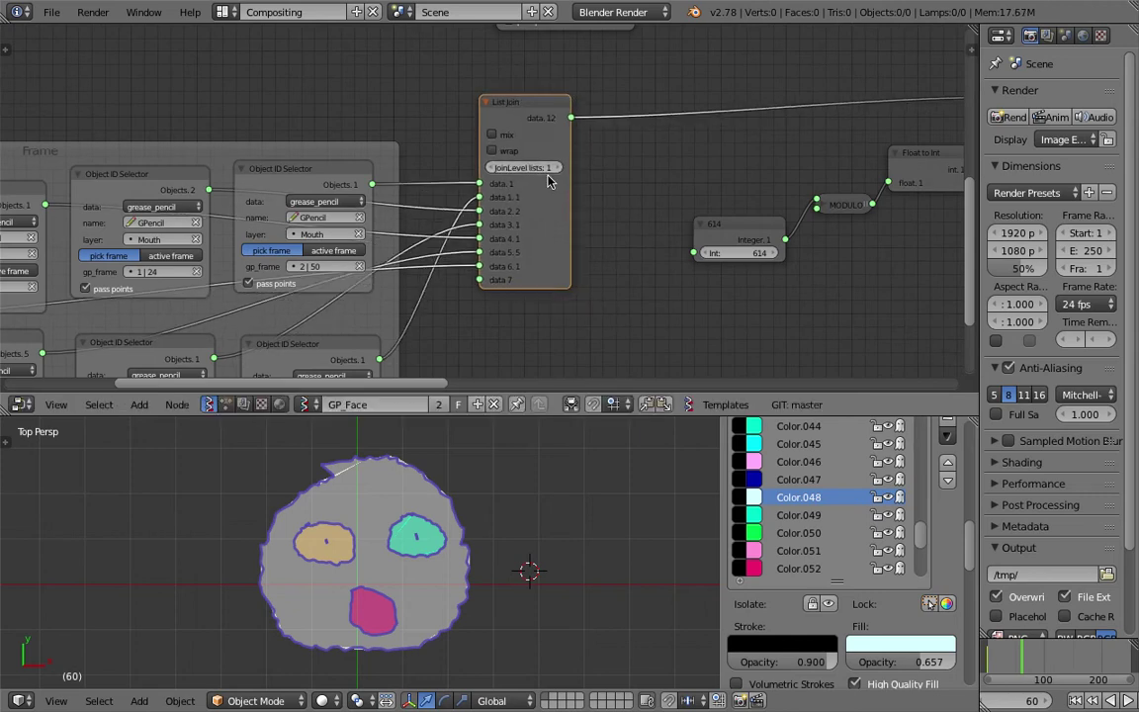
Shift the List Item node slightly and set the mouth-switching integer to 651
{"action": "scroll", "coordinate": [428, 210], "scroll_direction": "up", "scroll_amount": 1}
{"action": "scroll", "coordinate": [495, 219], "scroll_direction": "down", "scroll_amount": 3}
{"action": "middle_click_drag", "start_coordinate": [495, 219], "coordinate": [234, 274]}
{"action": "scroll", "coordinate": [515, 199], "scroll_direction": "up", "scroll_amount": 2}
{"action": "middle_click_drag", "start_coordinate": [515, 199], "coordinate": [410, 177]}
{"action": "left_click", "coordinate": [622, 115]}
{"action": "left_click_drag", "start_coordinate": [623, 116], "coordinate": [633, 128]}
{"action": "middle_click_drag", "start_coordinate": [374, 312], "coordinate": [389, 288]}
{"action": "left_click_drag", "start_coordinate": [308, 307], "coordinate": [348, 308]}
Move the List Item node and the mouth's Randomize node to tidy the mouth branch
{"action": "middle_click_drag", "start_coordinate": [677, 216], "coordinate": [596, 312]}
{"action": "left_click_drag", "start_coordinate": [559, 185], "coordinate": [541, 188]}
{"action": "middle_click_drag", "start_coordinate": [597, 173], "coordinate": [477, 316]}
{"action": "left_click_drag", "start_coordinate": [661, 236], "coordinate": [622, 250]}
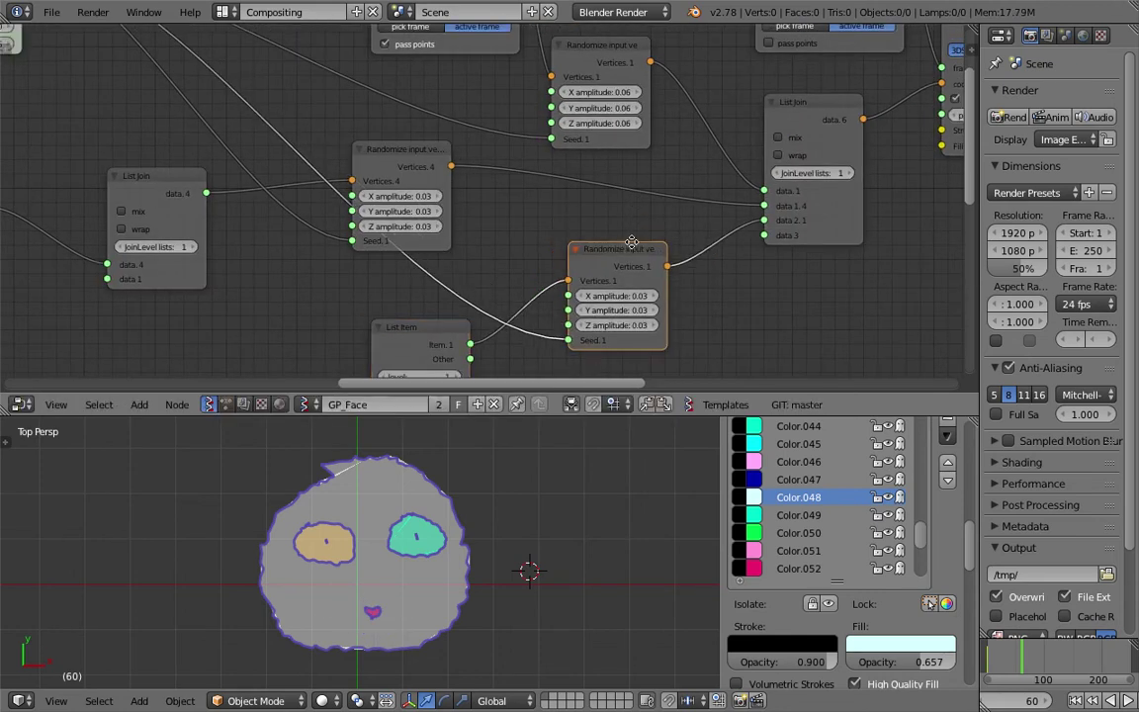
Reposition the final List Join, the Grease Pencil node and the Final layer's selector to compact the layout
{"action": "middle_click_drag", "start_coordinate": [734, 190], "coordinate": [657, 284]}
{"action": "left_click_drag", "start_coordinate": [727, 215], "coordinate": [698, 207]}
{"action": "mouse_move", "coordinate": [669, 193]}
{"action": "middle_mouse_down"}
{"action": "mouse_move", "coordinate": [530, 200]}
{"action": "mouse_move", "coordinate": [429, 254]}
{"action": "middle_mouse_up"}
{"action": "left_click_drag", "start_coordinate": [563, 139], "coordinate": [569, 114]}
{"action": "scroll", "coordinate": [570, 142], "scroll_direction": "up", "scroll_amount": 2}
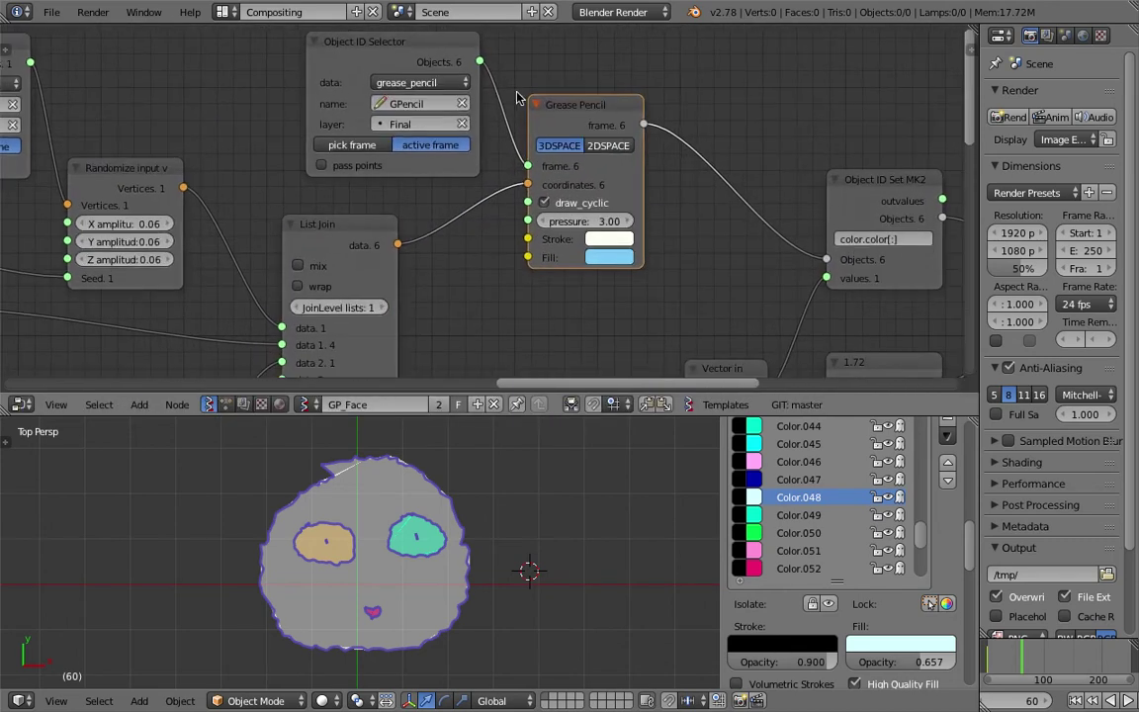
{"action": "middle_click_drag", "start_coordinate": [429, 39], "coordinate": [441, 94]}
{"action": "left_click", "coordinate": [441, 99]}
{"action": "scroll", "coordinate": [573, 247], "scroll_direction": "down", "scroll_amount": 2}
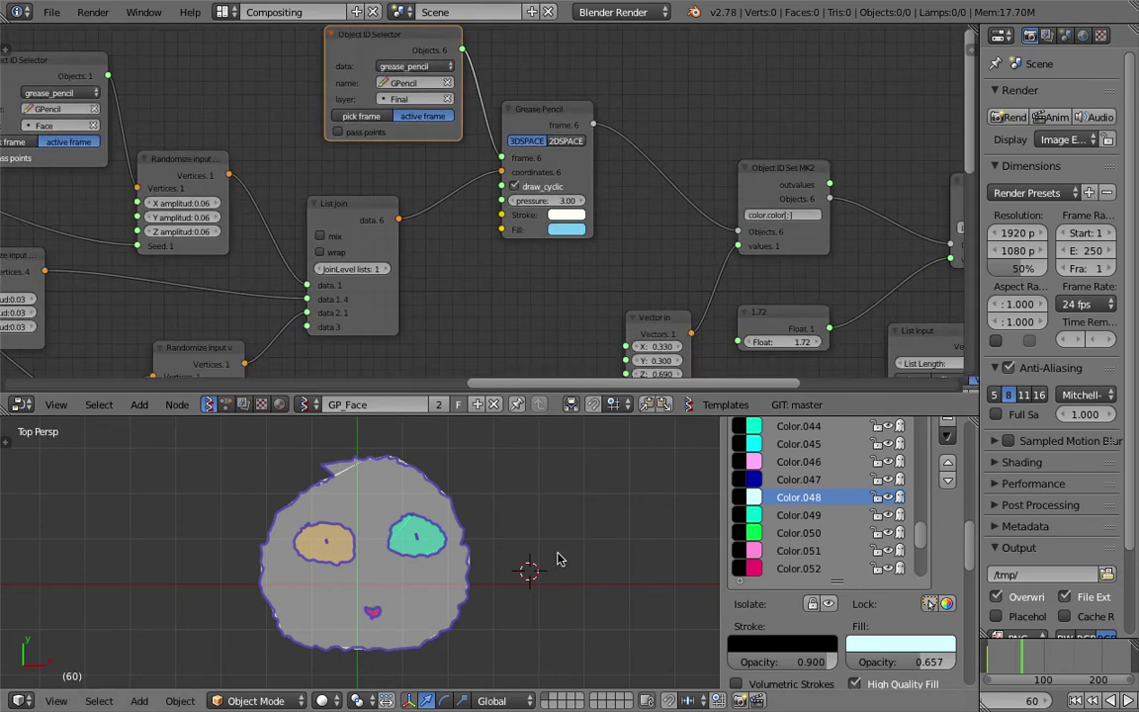
Play the animation, set the mouth-switching integer to 564 during playback, and stop playback
{"action": "key", "text": "alt+a"}
{"action": "mouse_move", "coordinate": [425, 224]}
{"action": "middle_mouse_down"}
{"action": "mouse_move", "coordinate": [548, 84]}
{"action": "mouse_move", "coordinate": [573, 140]}
{"action": "middle_mouse_up"}
{"action": "middle_click_drag", "start_coordinate": [396, 241], "coordinate": [584, 115]}
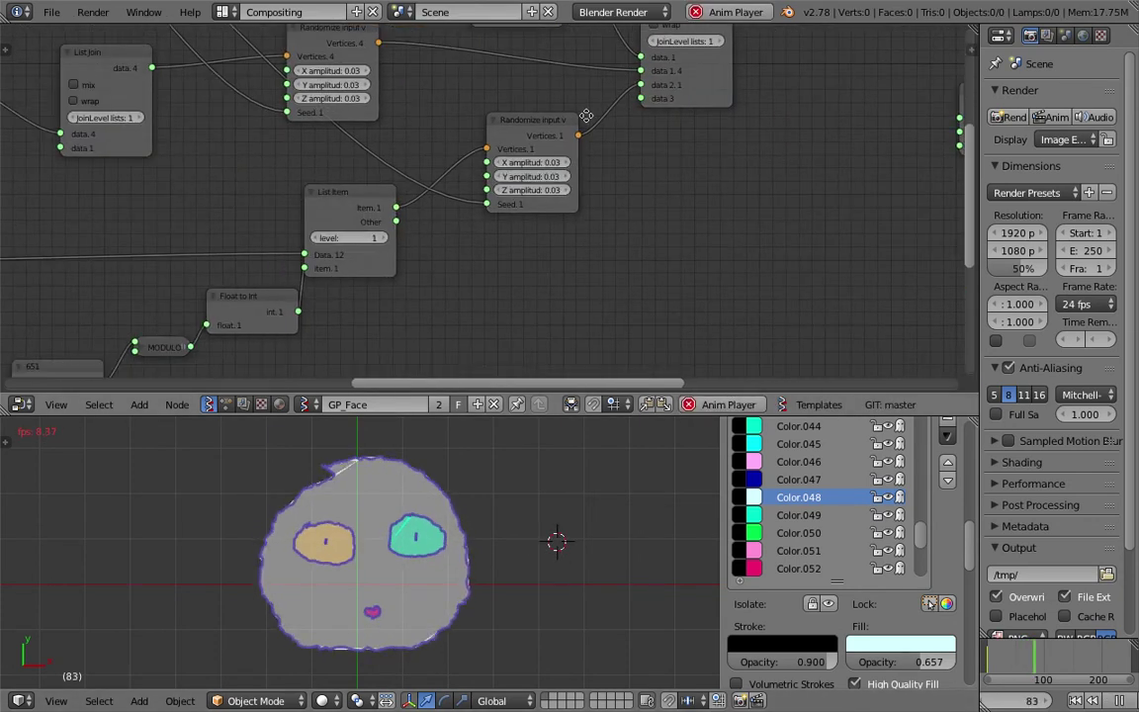
{"action": "middle_click_drag", "start_coordinate": [264, 318], "coordinate": [386, 276]}
{"action": "scroll", "coordinate": [376, 283], "scroll_direction": "up", "scroll_amount": 1}
{"action": "left_click_drag", "start_coordinate": [343, 310], "coordinate": [226, 310]}
{"action": "key", "text": "Escape"}
Enlarge the 3D view area, hide the Final grease pencil layer, and show and select the Mouth layer
{"action": "left_click_drag", "start_coordinate": [967, 542], "coordinate": [968, 438]}
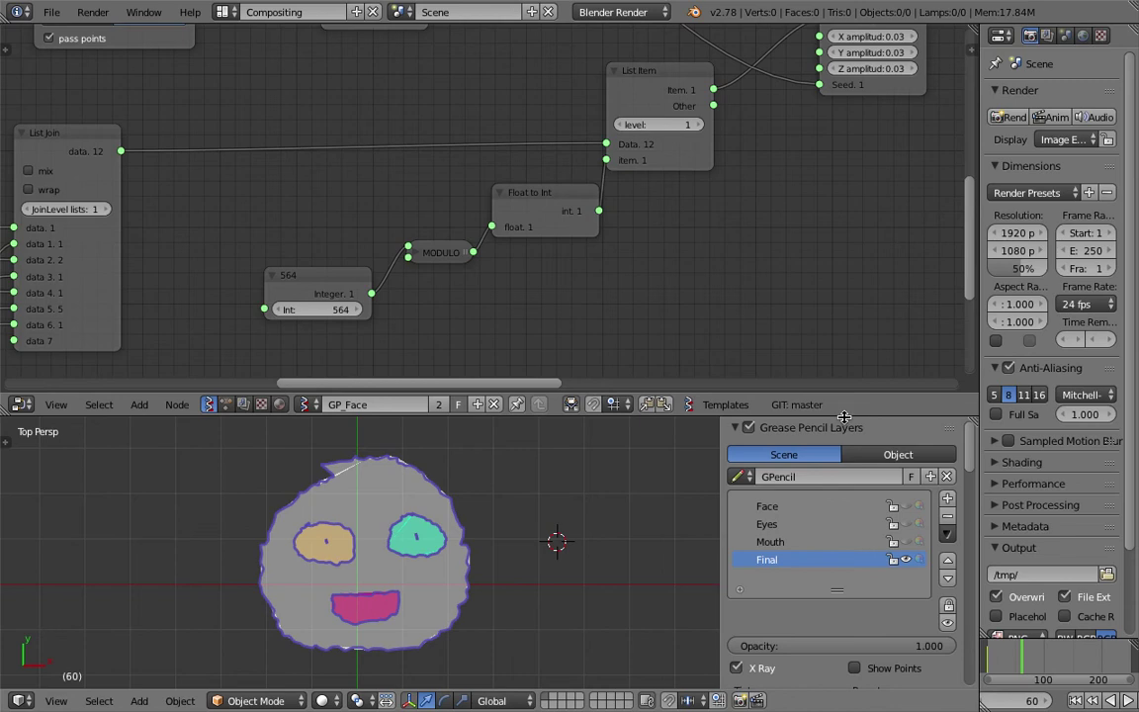
{"action": "left_click_drag", "start_coordinate": [843, 416], "coordinate": [843, 292]}
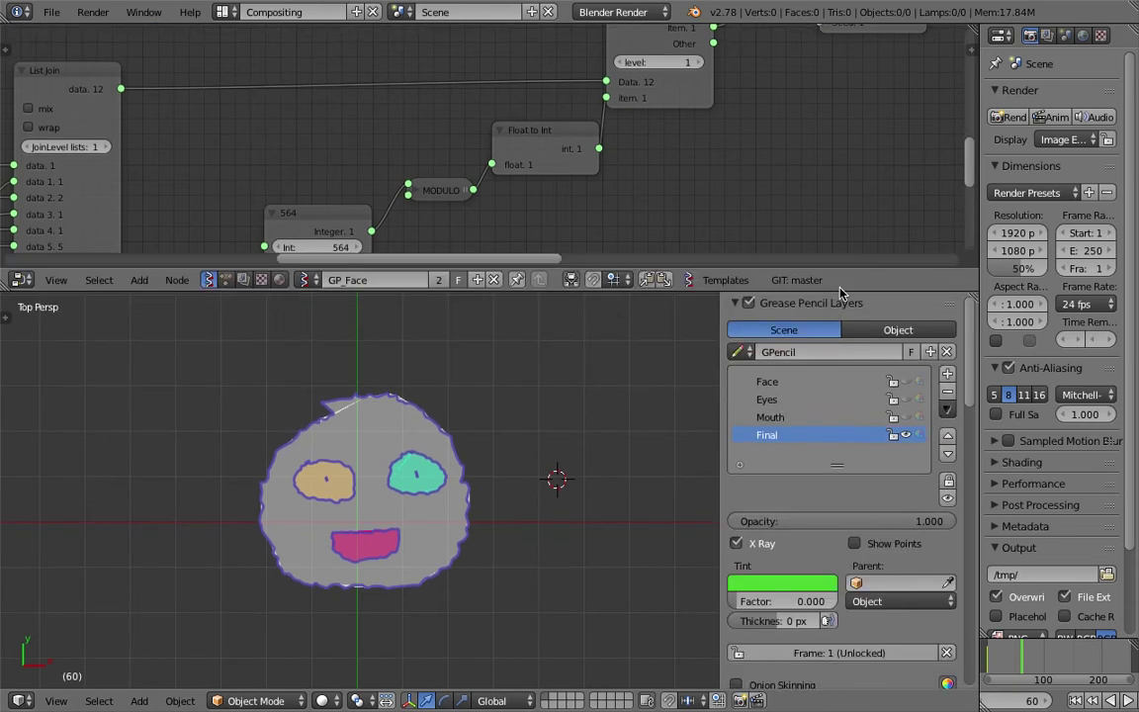
{"action": "left_click", "coordinate": [905, 435]}
{"action": "left_click", "coordinate": [822, 417]}
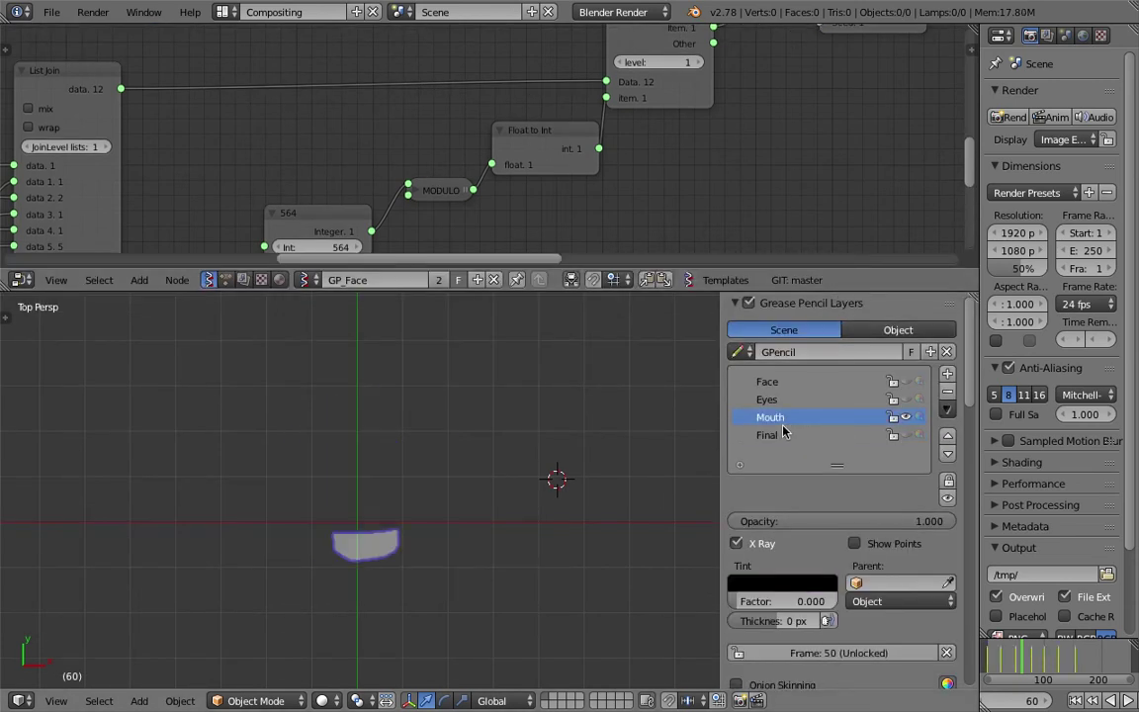
Go to frame 178 and draw a thin, wavy closed mouth shape on the Mouth layer
{"action": "left_click_drag", "start_coordinate": [1060, 668], "coordinate": [1085, 660]}
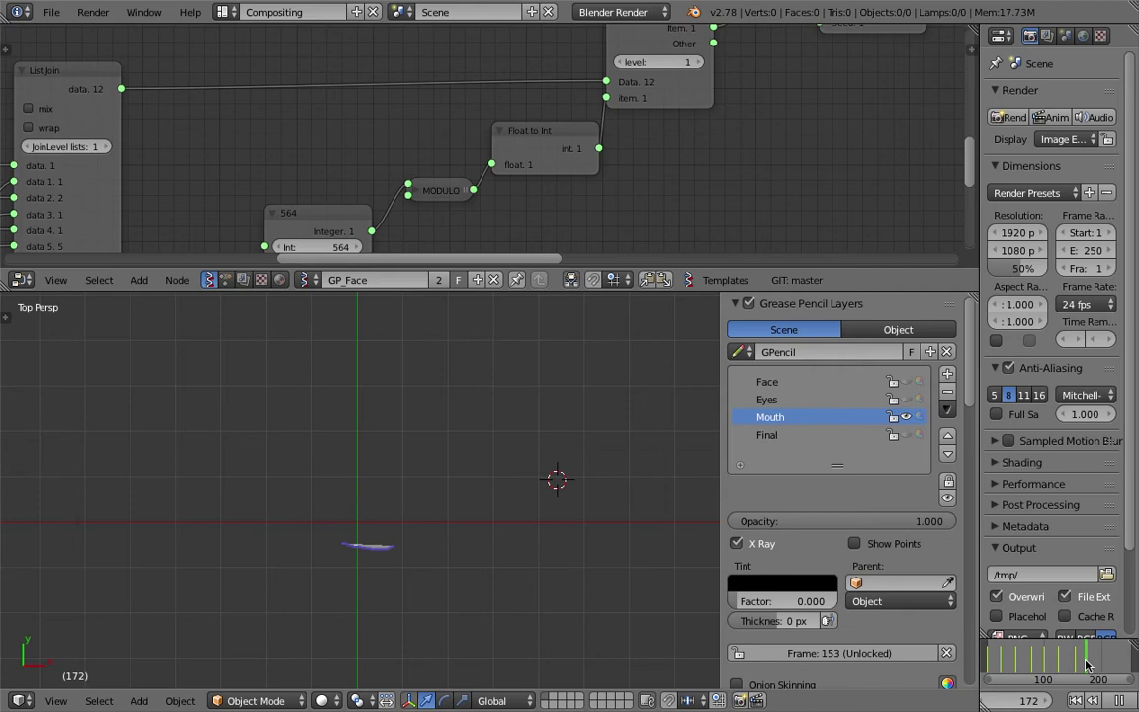
{"action": "middle_click_drag", "start_coordinate": [395, 475], "coordinate": [392, 443], "text": "shift"}
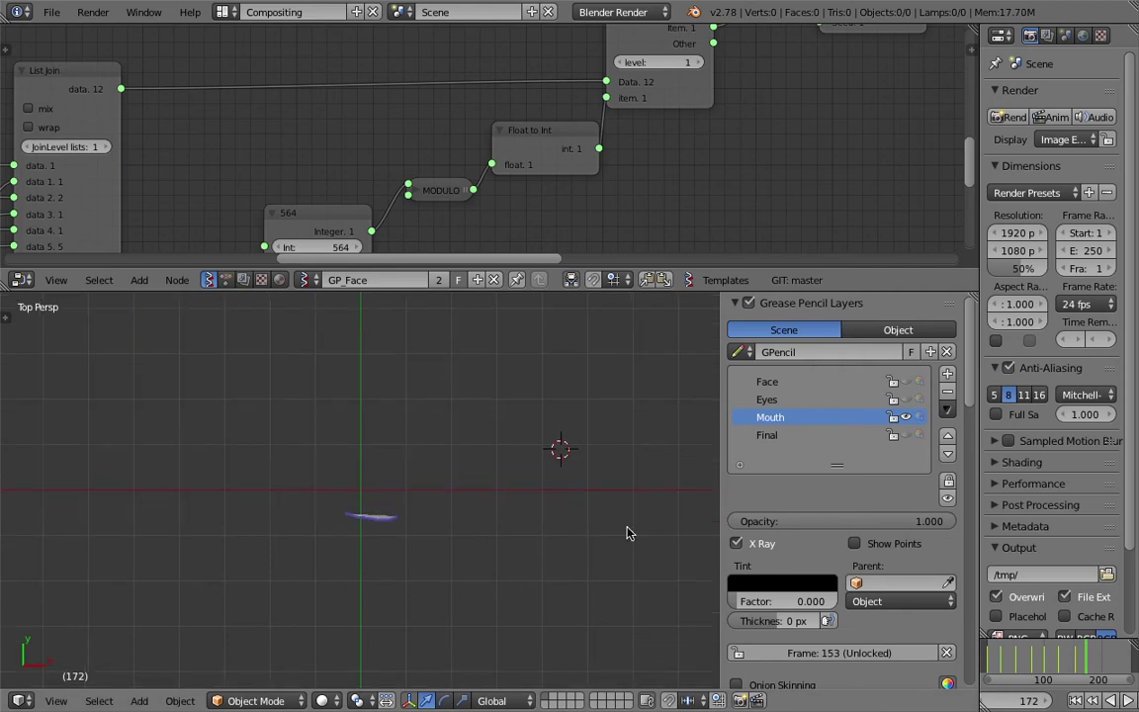
{"action": "left_click", "coordinate": [1084, 661]}
{"action": "scroll", "coordinate": [360, 514], "scroll_direction": "up", "scroll_amount": 3}
{"action": "middle_click_drag", "start_coordinate": [358, 533], "coordinate": [311, 508], "text": "shift"}
{"action": "scroll", "coordinate": [316, 510], "scroll_direction": "up", "scroll_amount": 1}
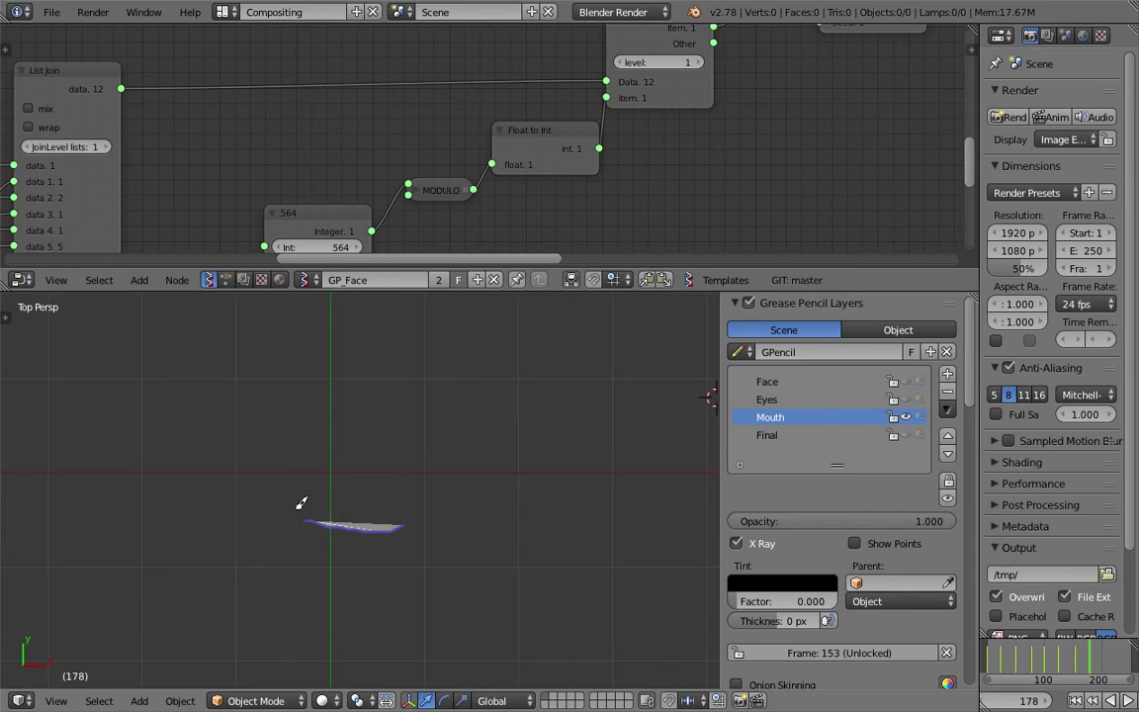
{"action": "left_click_drag", "start_coordinate": [295, 505], "coordinate": [320, 505]}
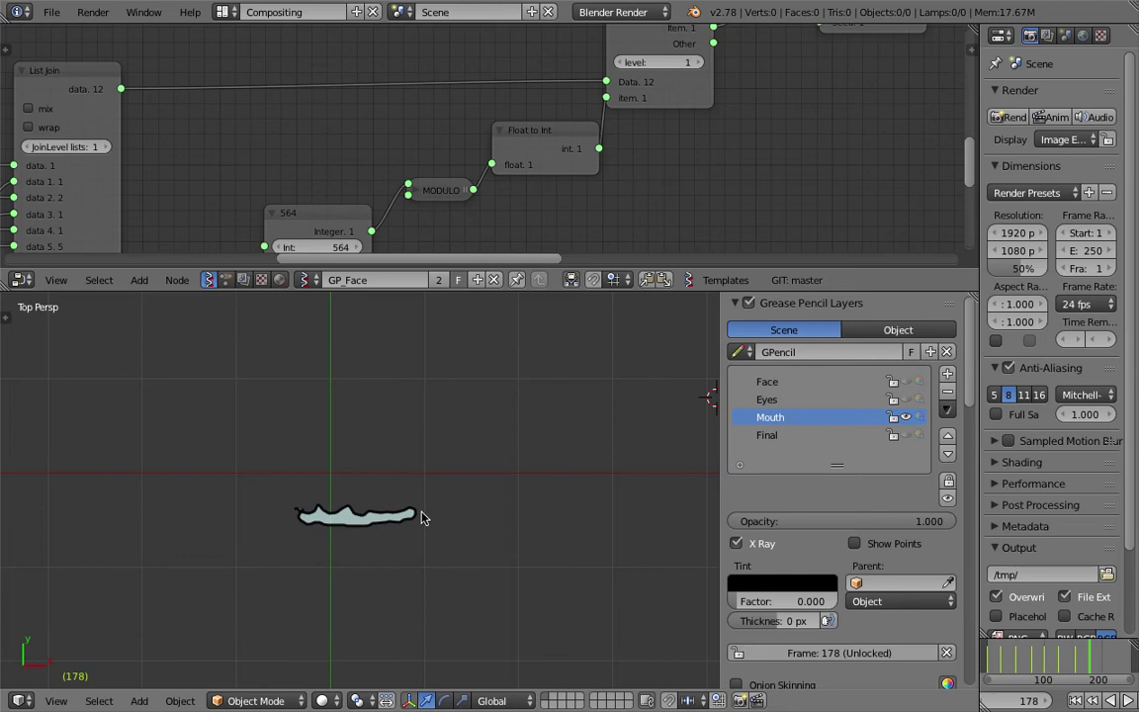
Go to frame 211 and draw another wide mouth with a flat upper edge on the Mouth layer
{"action": "left_click", "coordinate": [1109, 662]}
{"action": "left_click_drag", "start_coordinate": [282, 502], "coordinate": [287, 508]}
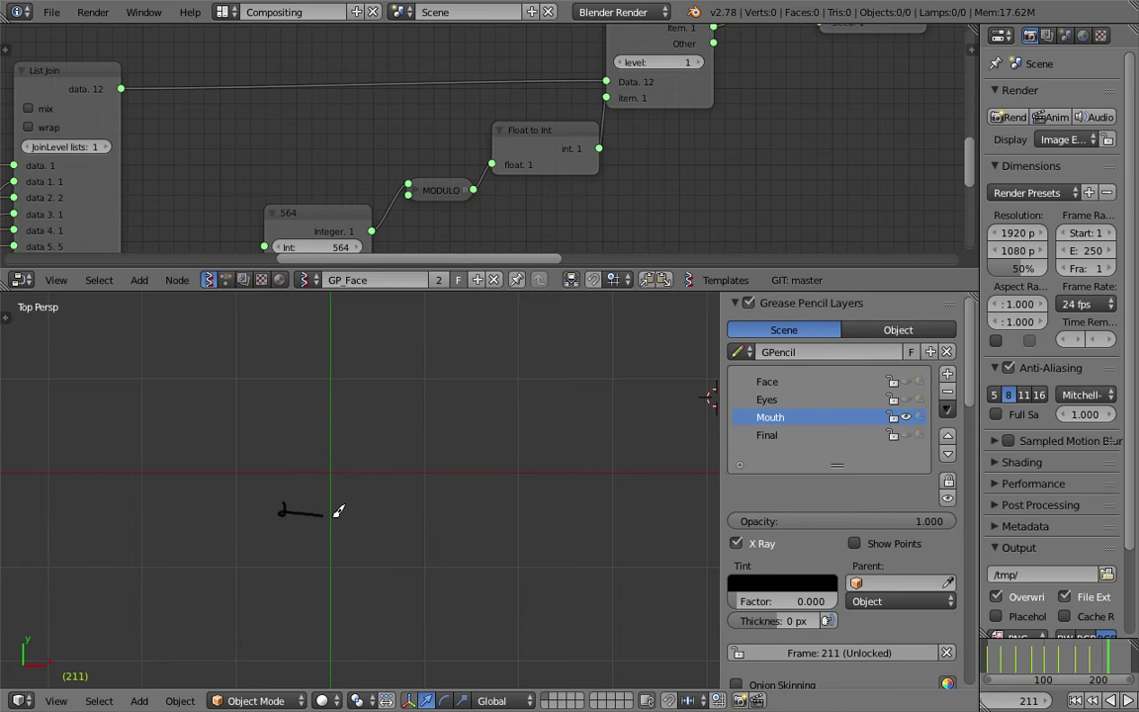
{"action": "left_click_drag", "start_coordinate": [416, 515], "coordinate": [418, 508]}
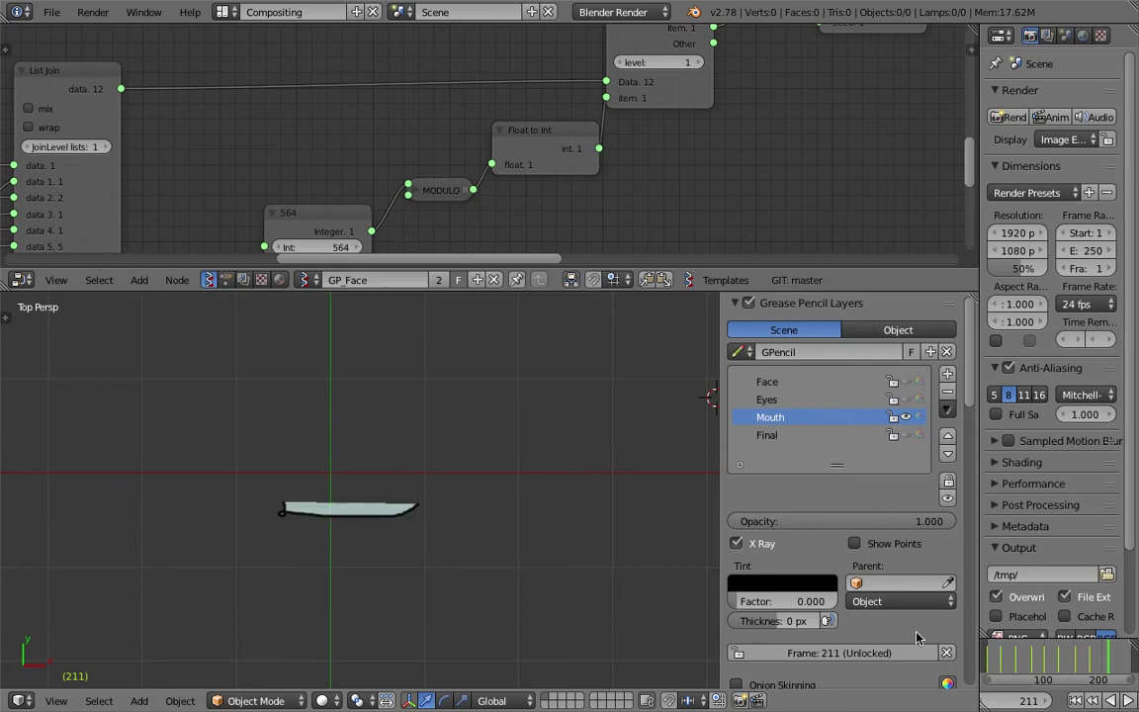
Duplicate the Mouth selector for gp_frame 5|124 twice and place both copies below the existing selectors
{"action": "scroll", "coordinate": [393, 185], "scroll_direction": "down", "scroll_amount": 8}
{"action": "middle_click_drag", "start_coordinate": [247, 194], "coordinate": [451, 95]}
{"action": "middle_click_drag", "start_coordinate": [379, 158], "coordinate": [401, 103]}
{"action": "left_click", "coordinate": [402, 103]}
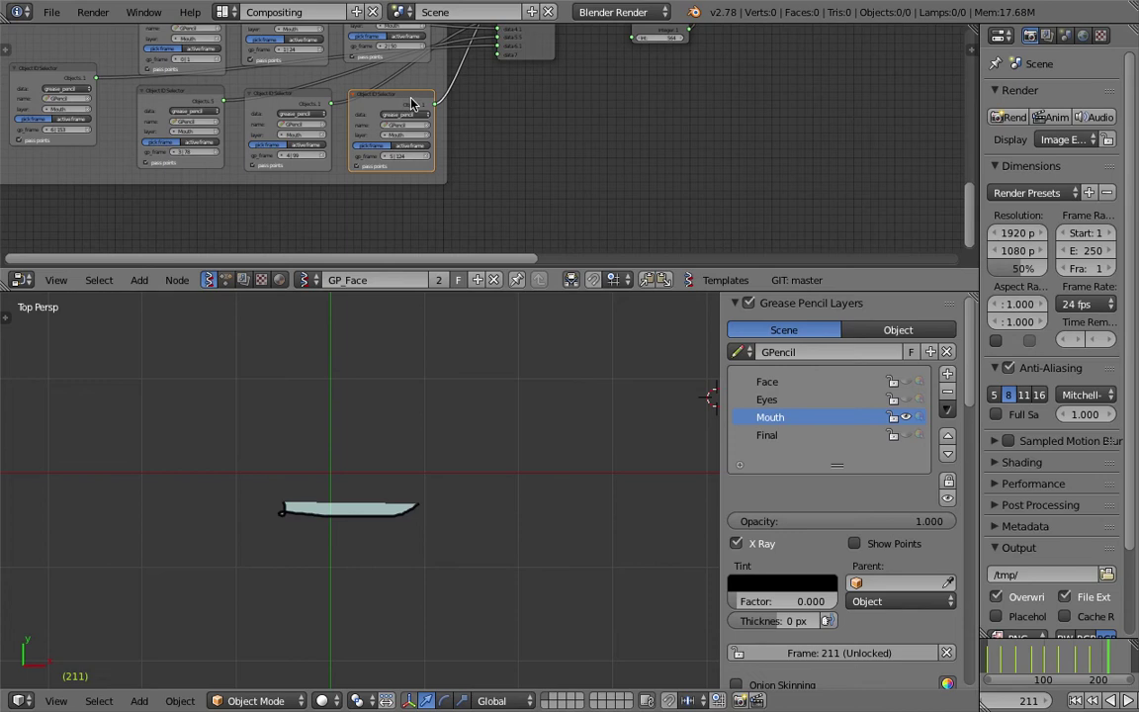
{"action": "key", "text": "shift+d"}
{"action": "left_click", "coordinate": [403, 192]}
{"action": "key", "text": "shift+d"}
{"action": "left_click", "coordinate": [264, 189]}
Assign the two newly drawn Mouth frames to the duplicated selectors, one frame each
{"action": "middle_click_drag", "start_coordinate": [284, 120], "coordinate": [286, 114]}
{"action": "scroll", "coordinate": [286, 114], "scroll_direction": "up", "scroll_amount": 5}
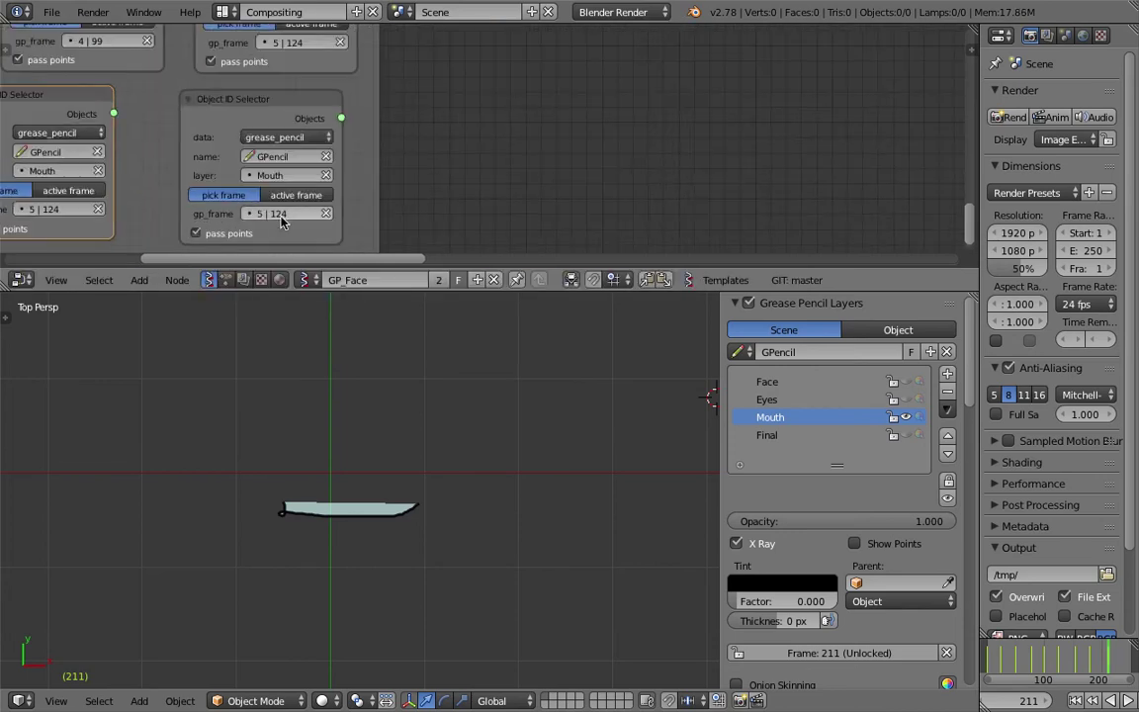
{"action": "left_click", "coordinate": [277, 214]}
{"action": "left_click", "coordinate": [300, 307]}
{"action": "middle_click_drag", "start_coordinate": [422, 152], "coordinate": [414, 200]}
{"action": "left_click", "coordinate": [148, 191]}
{"action": "left_click", "coordinate": [158, 298]}
Connect the two new Mouth selectors' outputs to the free inputs of the mouths' List Join
{"action": "scroll", "coordinate": [497, 89], "scroll_direction": "down", "scroll_amount": 2}
{"action": "scroll", "coordinate": [414, 193], "scroll_direction": "down", "scroll_amount": 1}
{"action": "left_click_drag", "start_coordinate": [387, 196], "coordinate": [469, 32]}
{"action": "middle_click_drag", "start_coordinate": [289, 203], "coordinate": [282, 219]}
{"action": "left_click_drag", "start_coordinate": [239, 211], "coordinate": [463, 58]}
Reposition the integer node, expand the MODULO node and set its y value to 8
{"action": "middle_click_drag", "start_coordinate": [715, 78], "coordinate": [474, 255]}
{"action": "scroll", "coordinate": [528, 213], "scroll_direction": "up", "scroll_amount": 7}
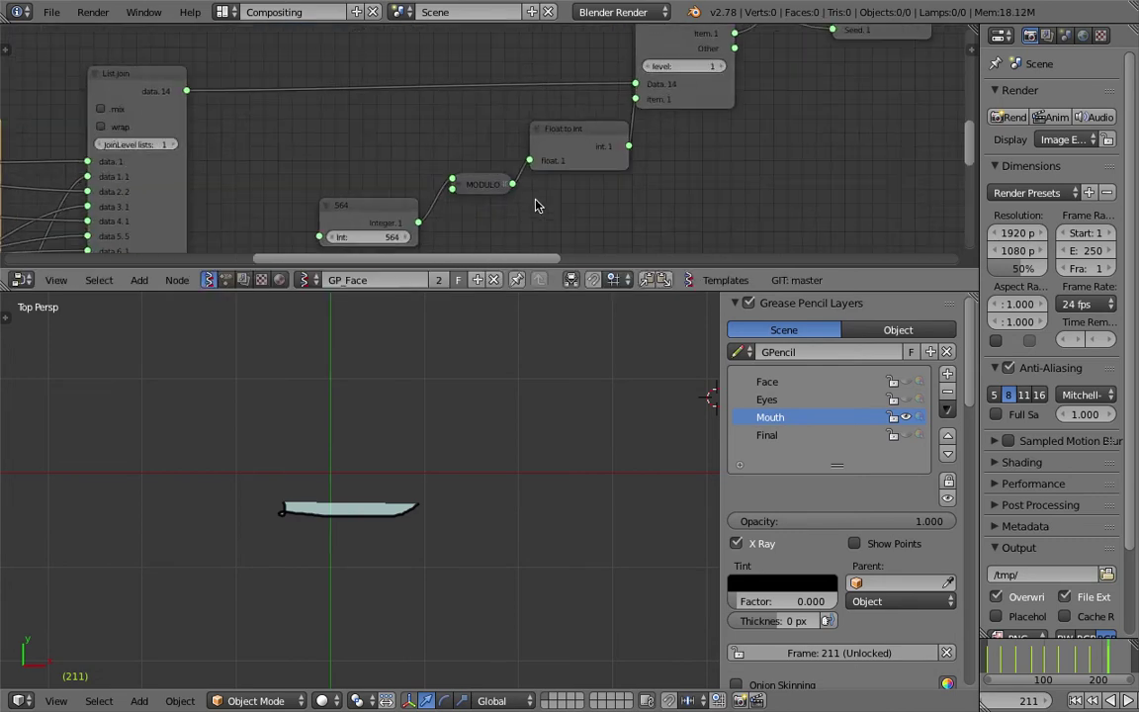
{"action": "middle_click_drag", "start_coordinate": [537, 203], "coordinate": [506, 143]}
{"action": "left_click_drag", "start_coordinate": [329, 156], "coordinate": [268, 138]}
{"action": "left_click", "coordinate": [429, 136]}
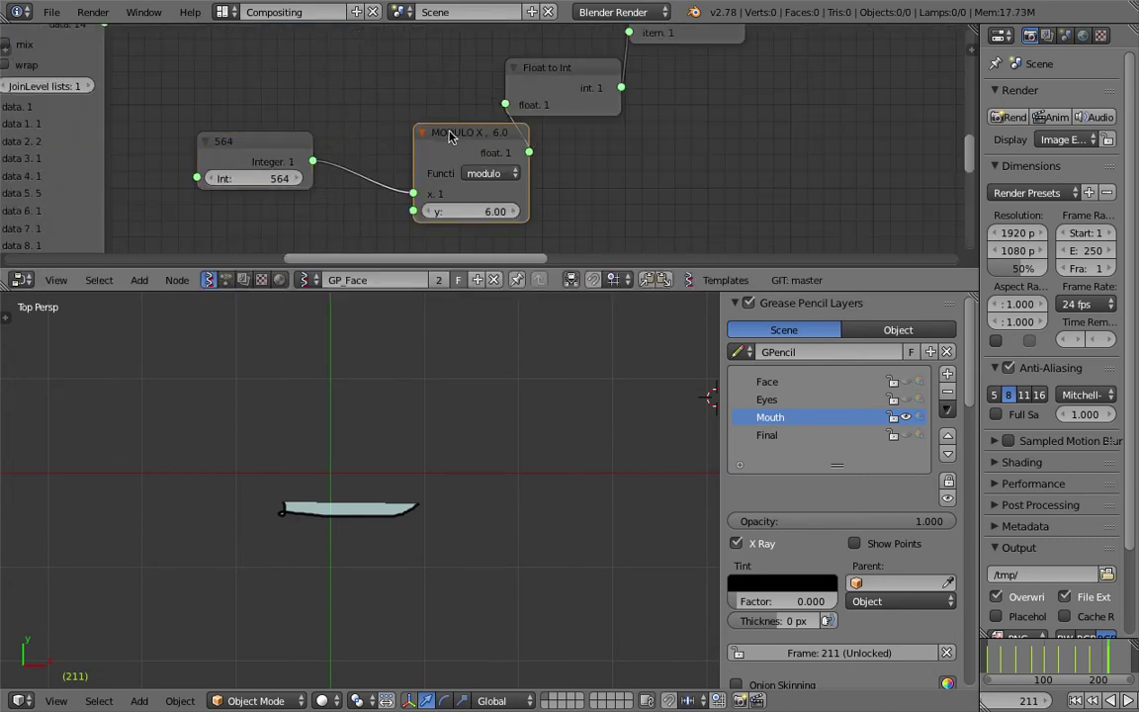
{"action": "left_click_drag", "start_coordinate": [453, 132], "coordinate": [395, 103]}
{"action": "left_click", "coordinate": [415, 178]}
{"action": "type", "text": "8"}
{"action": "key", "text": "Return"}
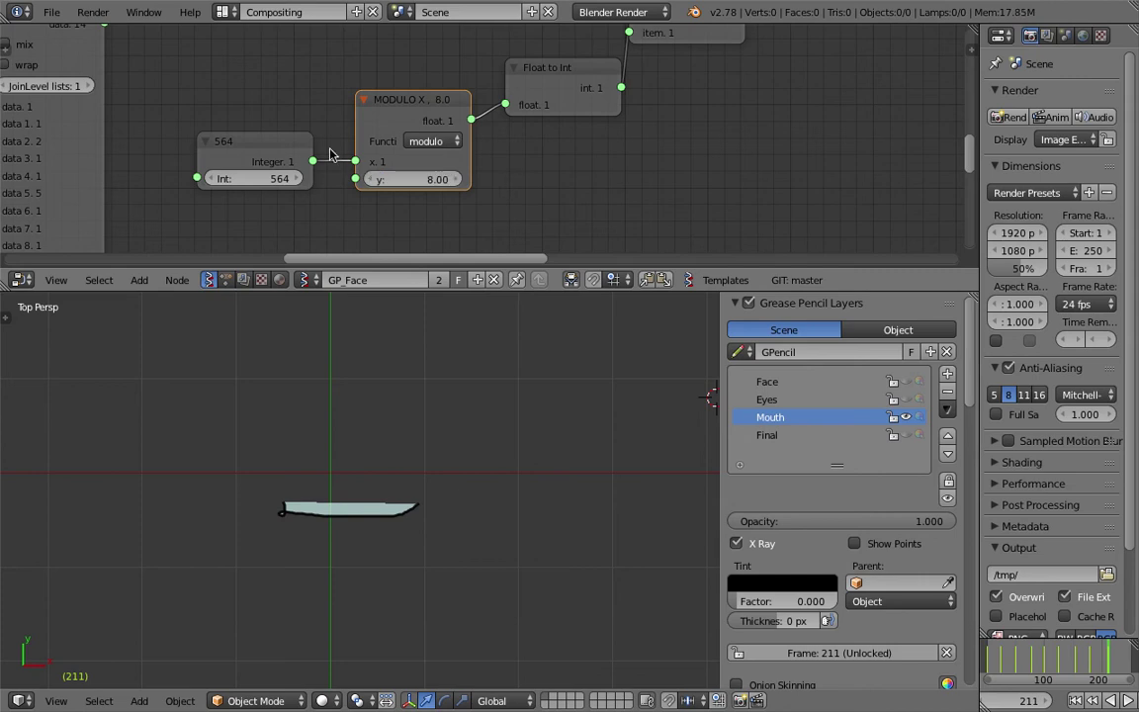
Keep the integer node expanded, adjust its position slightly and collapse the MODULO node
{"action": "left_click", "coordinate": [207, 143]}
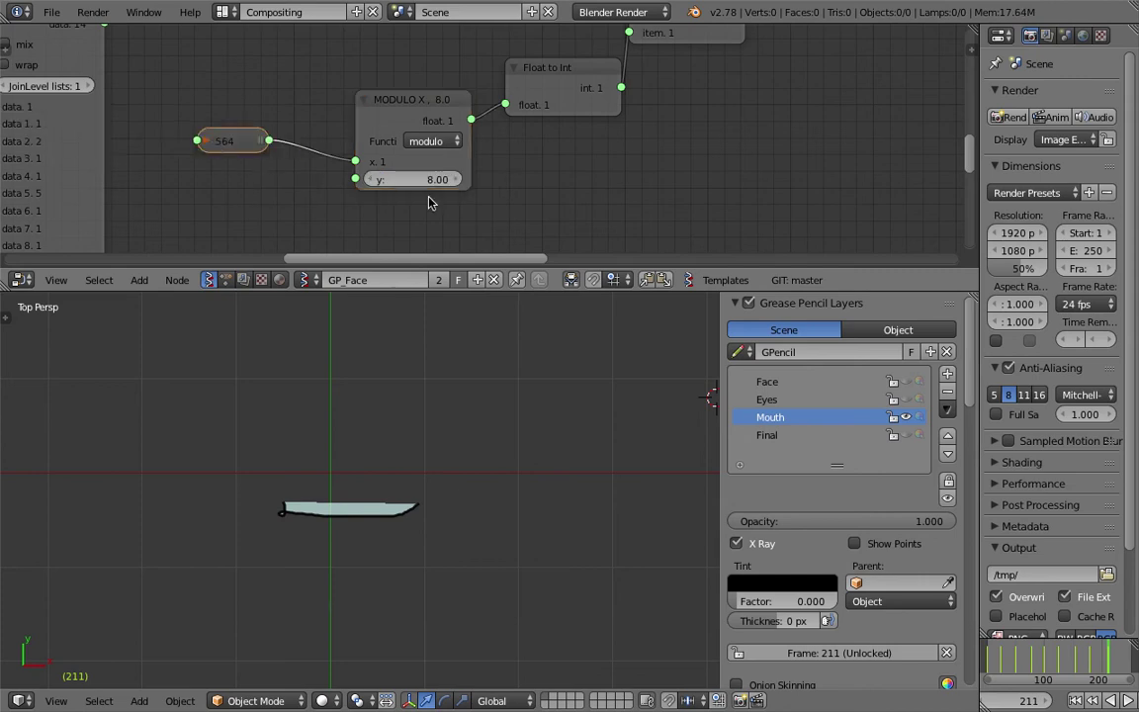
{"action": "scroll", "coordinate": [428, 203], "scroll_direction": "down", "scroll_amount": 3}
{"action": "left_click", "coordinate": [390, 112]}
{"action": "left_click_drag", "start_coordinate": [399, 111], "coordinate": [388, 111]}
{"action": "left_click", "coordinate": [482, 90]}
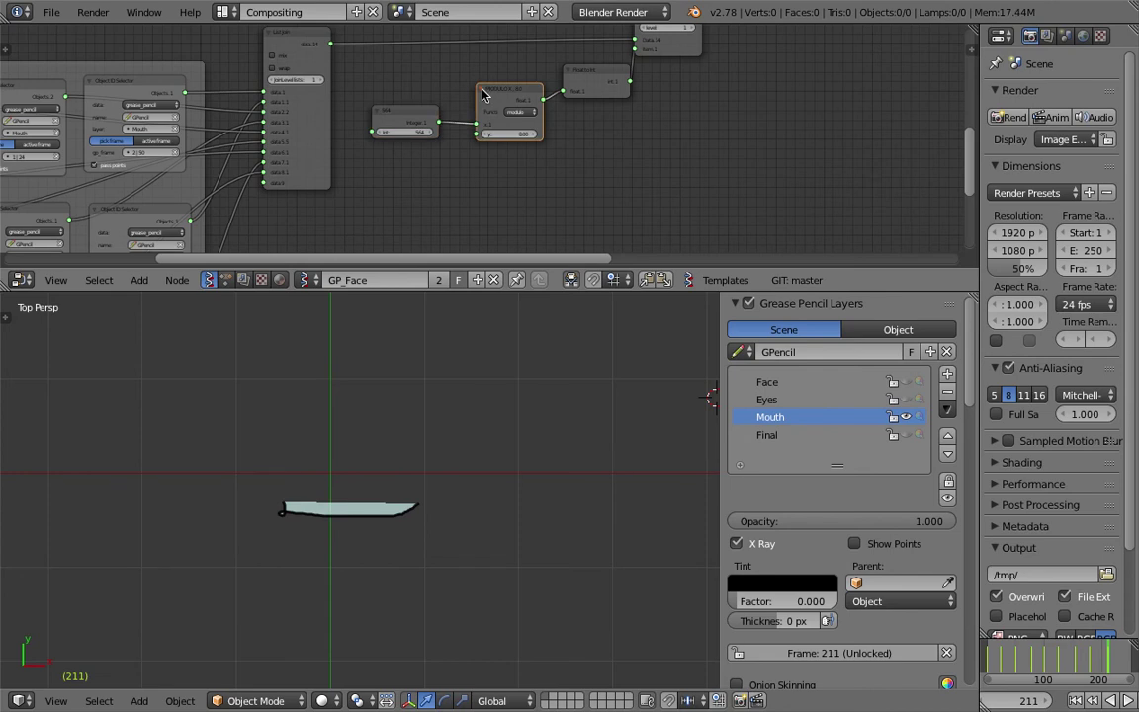
{"action": "left_click", "coordinate": [482, 91]}
Set the mouth-switching integer to 615, hide the Mouth layer and show the Final layer
{"action": "scroll", "coordinate": [432, 153], "scroll_direction": "up", "scroll_amount": 3}
{"action": "left_click_drag", "start_coordinate": [310, 215], "coordinate": [336, 214]}
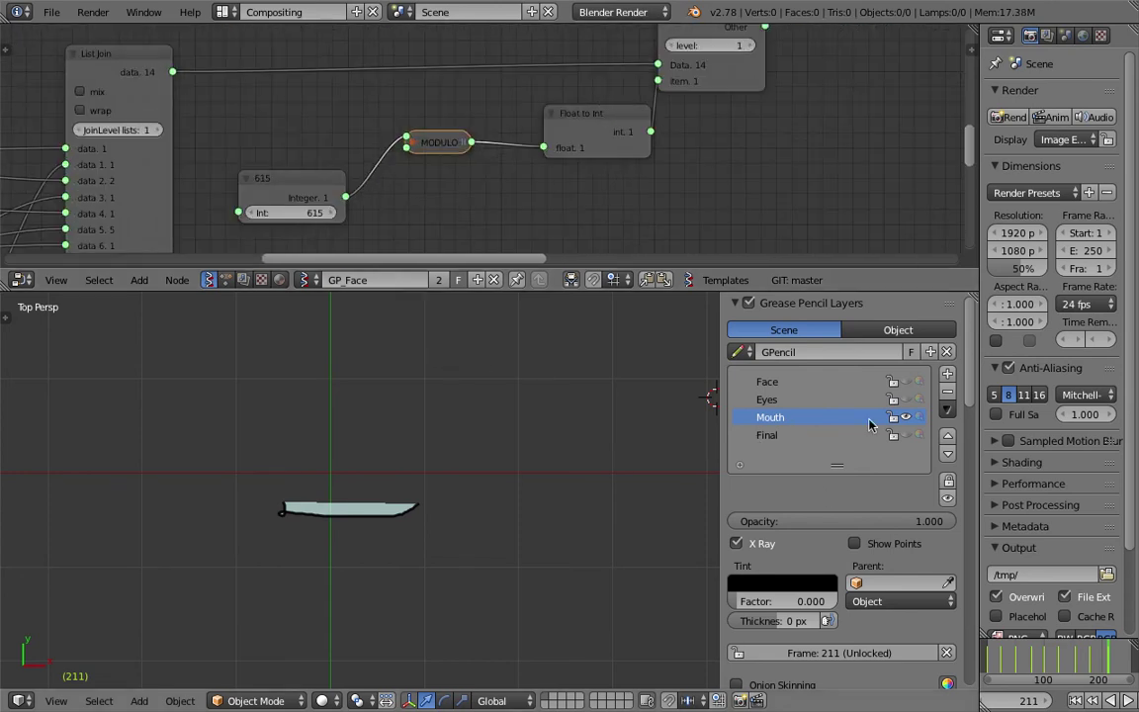
{"action": "left_click", "coordinate": [905, 435]}
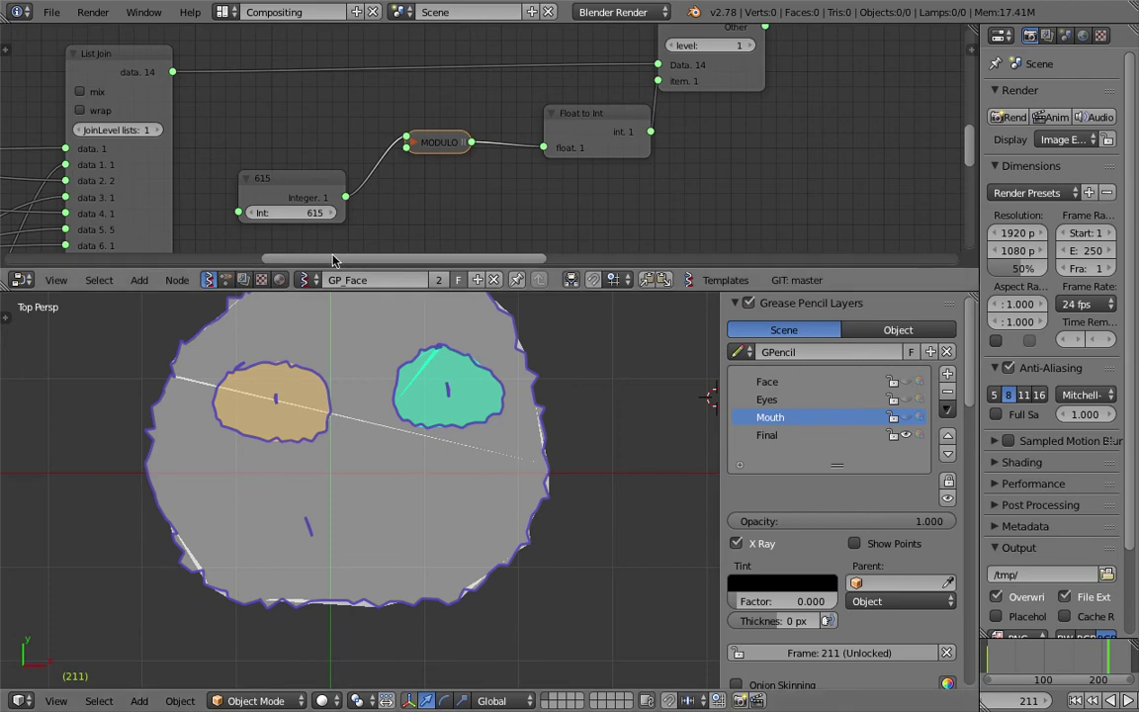
Switch through the mouth shapes by changing the integer to 623 and on to 645
{"action": "middle_click_drag", "start_coordinate": [315, 214], "coordinate": [328, 203]}
{"action": "mouse_move", "coordinate": [328, 203]}
{"action": "left_mouse_down"}
{"action": "mouse_move", "coordinate": [354, 202]}
{"action": "mouse_move", "coordinate": [269, 203]}
{"action": "mouse_move", "coordinate": [337, 204]}
{"action": "left_mouse_up"}
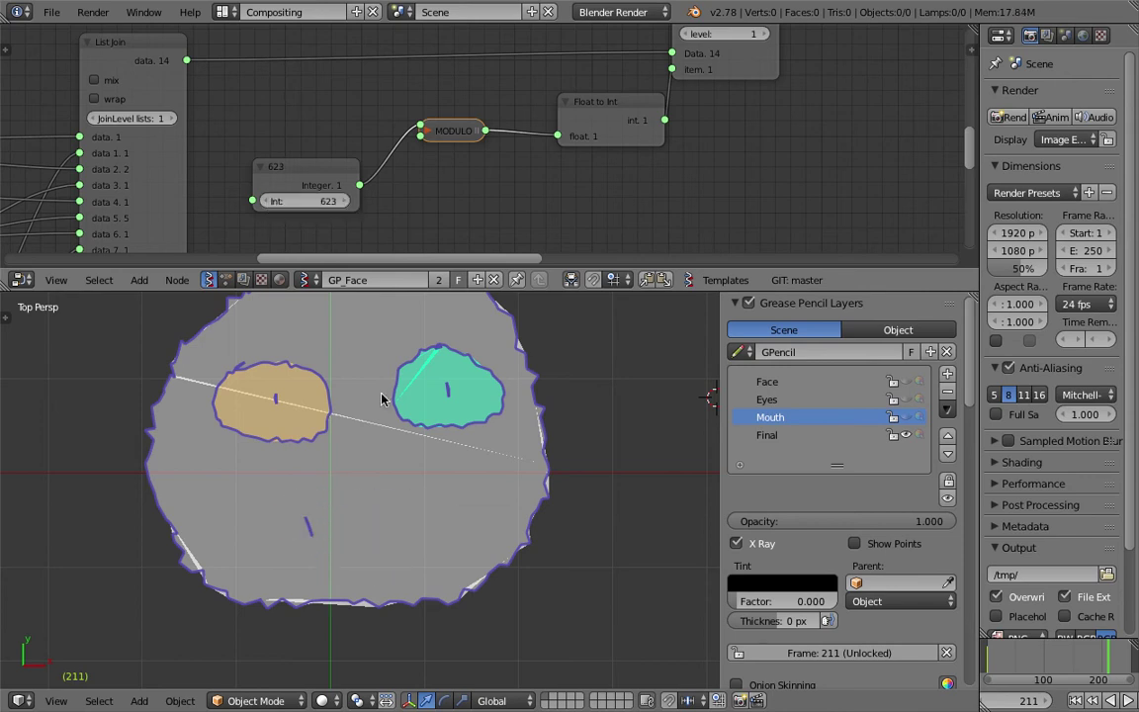
{"action": "scroll", "coordinate": [371, 641], "scroll_direction": "up", "scroll_amount": 3}
{"action": "scroll", "coordinate": [303, 545], "scroll_direction": "down", "scroll_amount": 2}
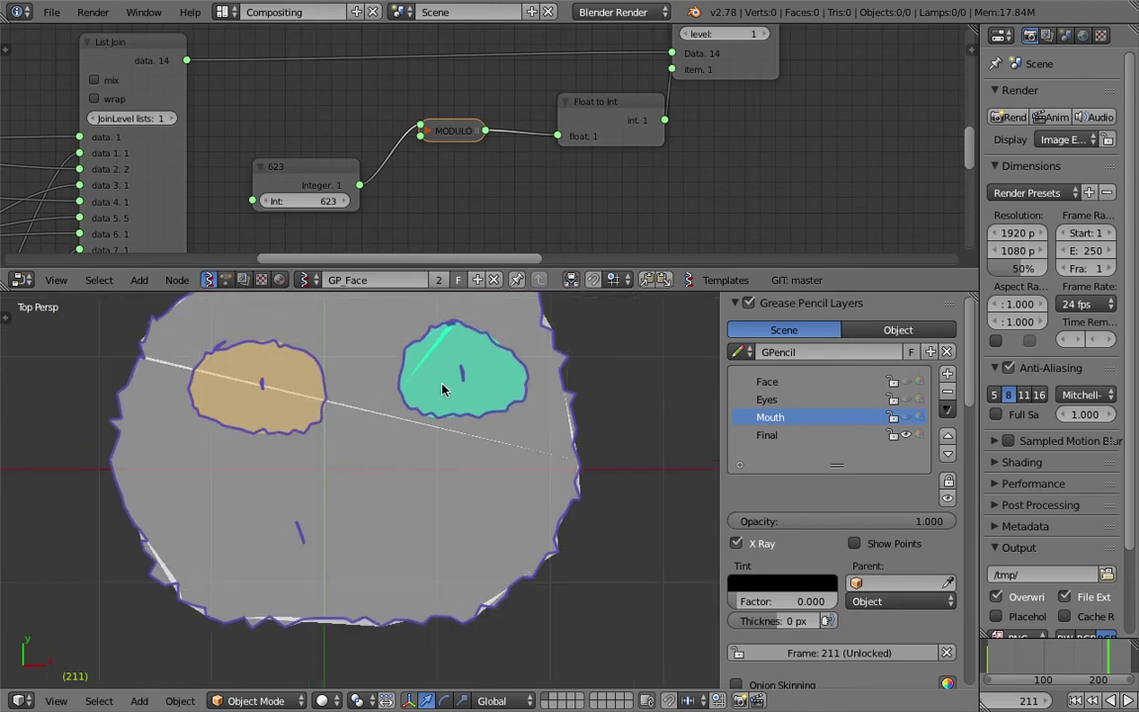
{"action": "mouse_move", "coordinate": [296, 200]}
{"action": "left_mouse_down"}
{"action": "mouse_move", "coordinate": [356, 201]}
{"action": "mouse_move", "coordinate": [315, 205]}
{"action": "left_mouse_up"}
Examine the Mouth selectors and their connections to the mouths' List Join inputs
{"action": "scroll", "coordinate": [328, 206], "scroll_direction": "down", "scroll_amount": 1}
{"action": "middle_click_drag", "start_coordinate": [285, 194], "coordinate": [492, 141]}
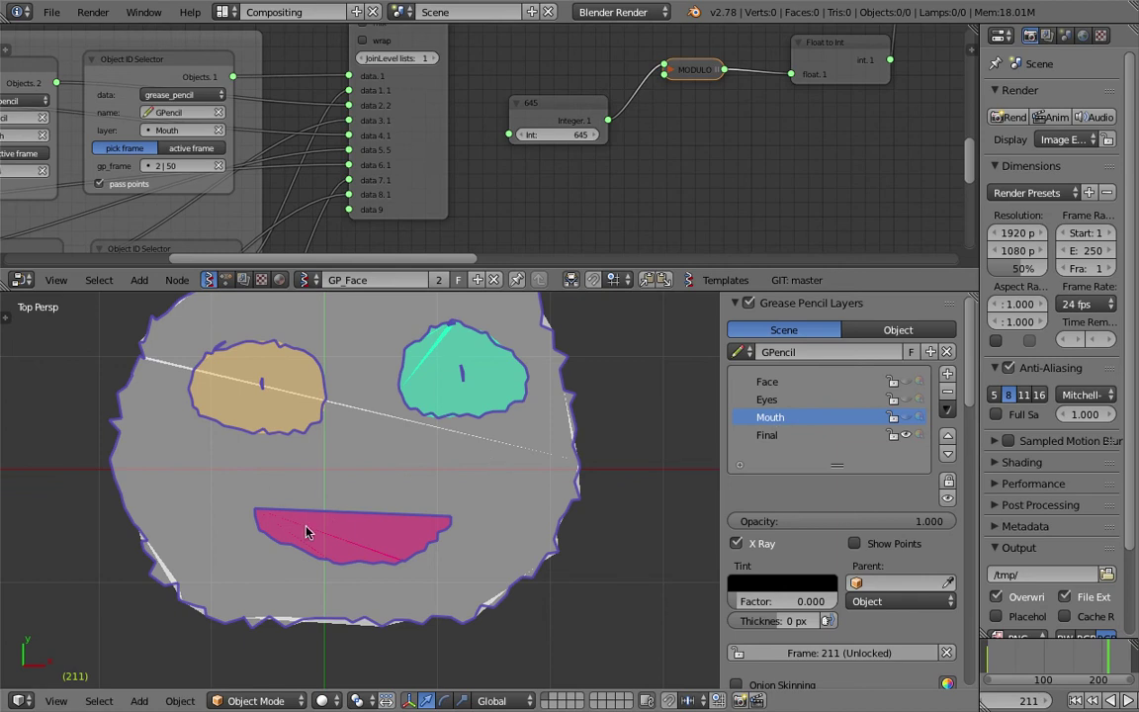
{"action": "scroll", "coordinate": [563, 209], "scroll_direction": "down", "scroll_amount": 4}
{"action": "middle_click_drag", "start_coordinate": [563, 210], "coordinate": [680, 196]}
{"action": "middle_click_drag", "start_coordinate": [484, 188], "coordinate": [550, 109]}
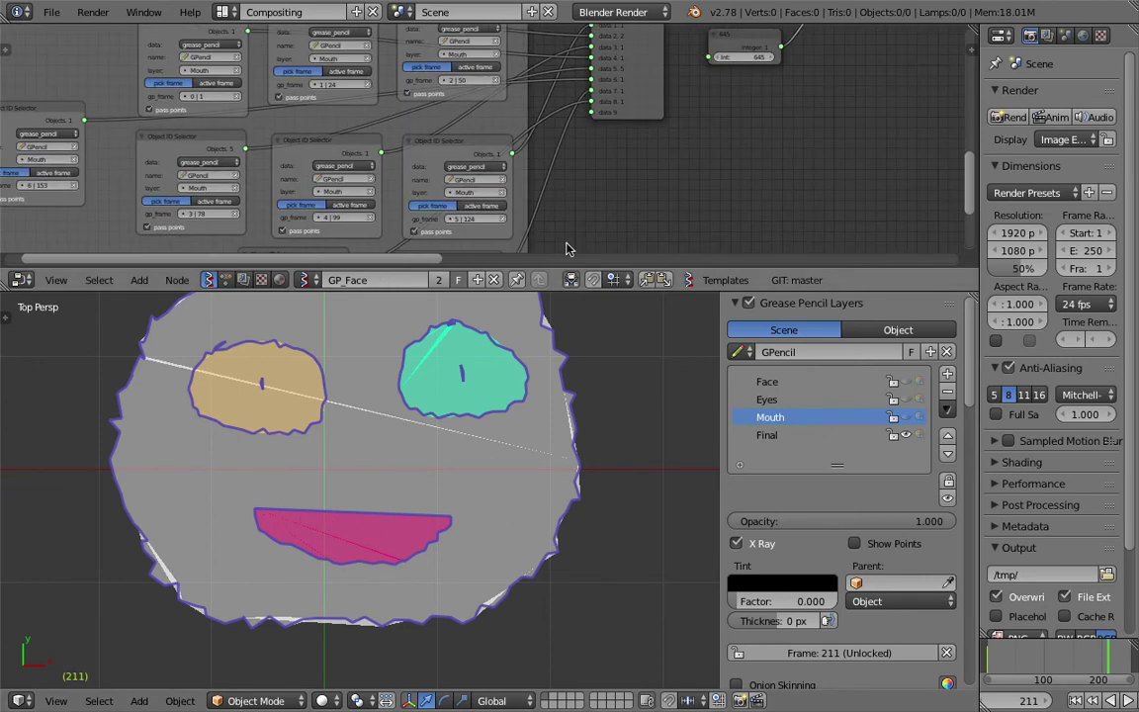
{"action": "scroll", "coordinate": [471, 272], "scroll_direction": "up", "scroll_amount": 3}
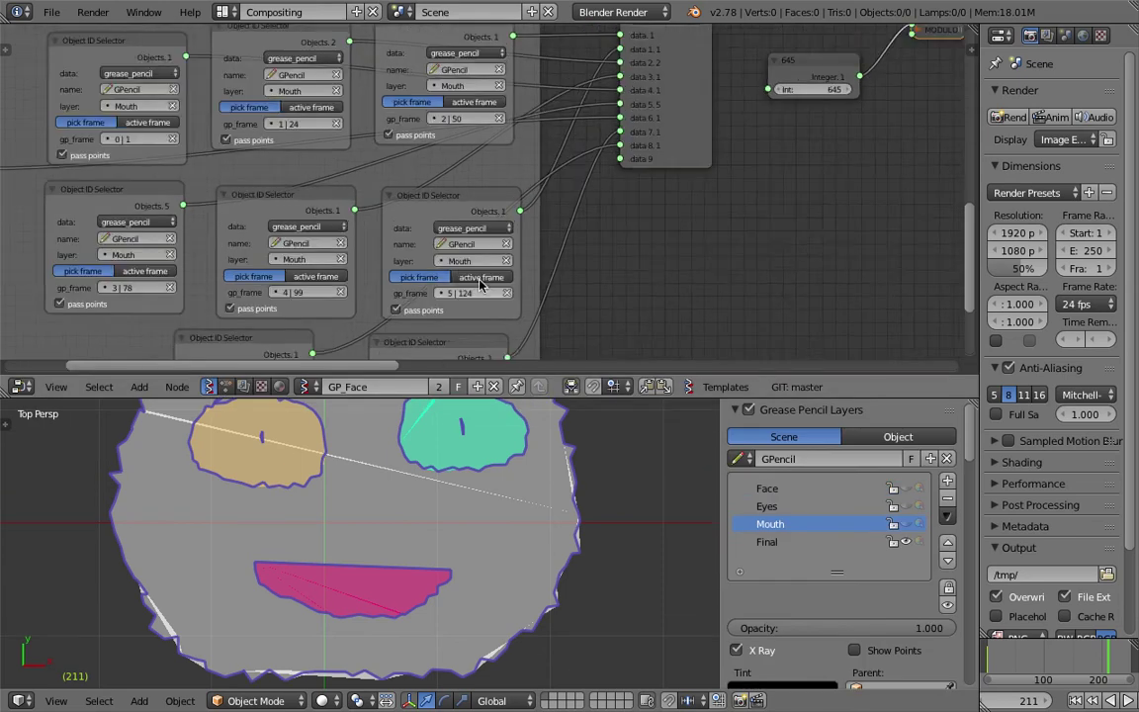
{"action": "middle_click_drag", "start_coordinate": [472, 272], "coordinate": [435, 290]}
{"action": "scroll", "coordinate": [526, 231], "scroll_direction": "up", "scroll_amount": 2}
{"action": "middle_click_drag", "start_coordinate": [514, 193], "coordinate": [425, 239]}
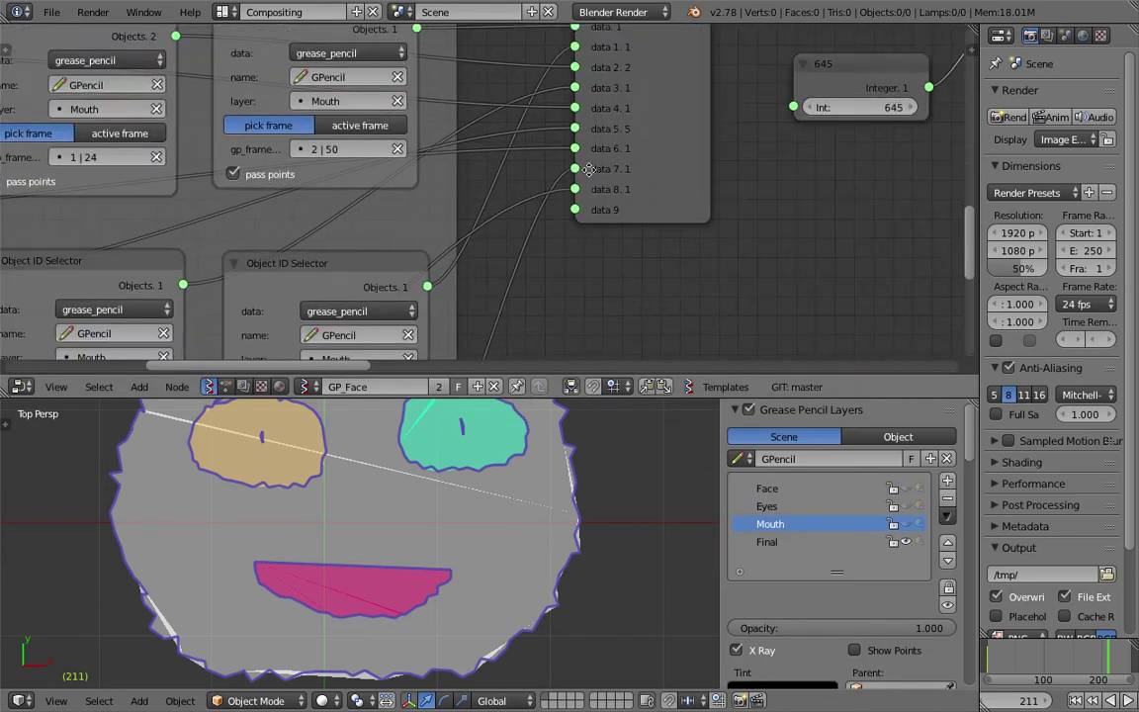
Inspect the data inputs on the mouths' List Join up close and trace them back to the Mouth selectors
{"action": "scroll", "coordinate": [528, 254], "scroll_direction": "up", "scroll_amount": 3}
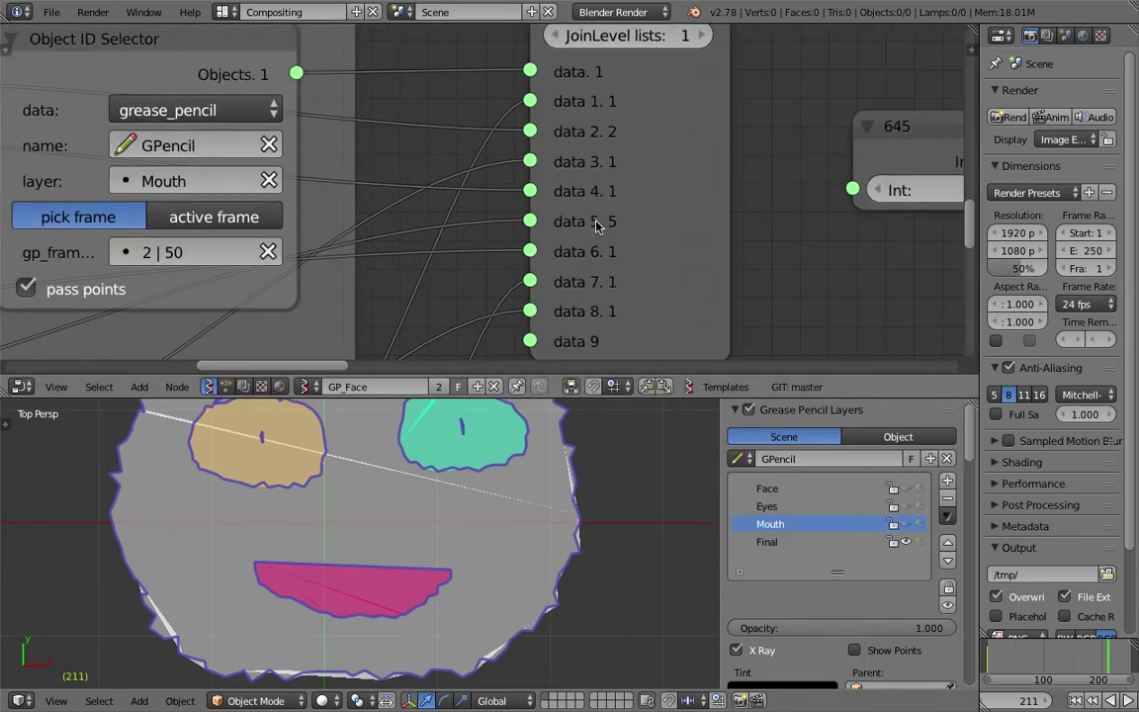
{"action": "scroll", "coordinate": [610, 125], "scroll_direction": "up", "scroll_amount": 3}
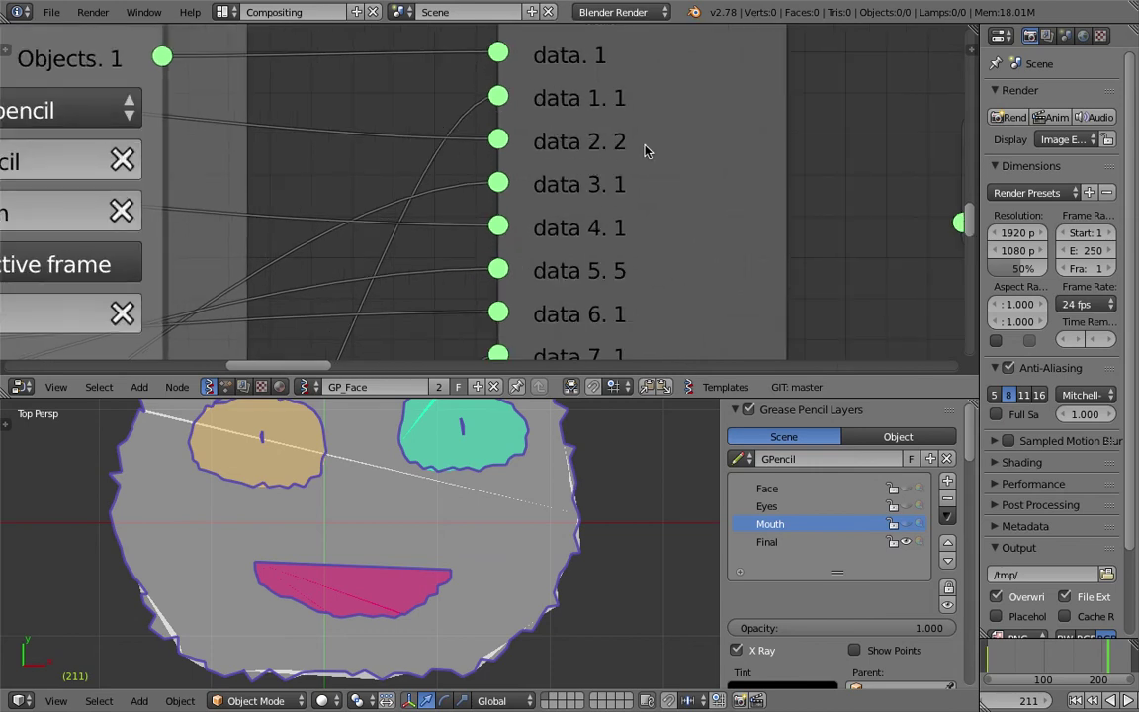
{"action": "scroll", "coordinate": [613, 277], "scroll_direction": "down", "scroll_amount": 5}
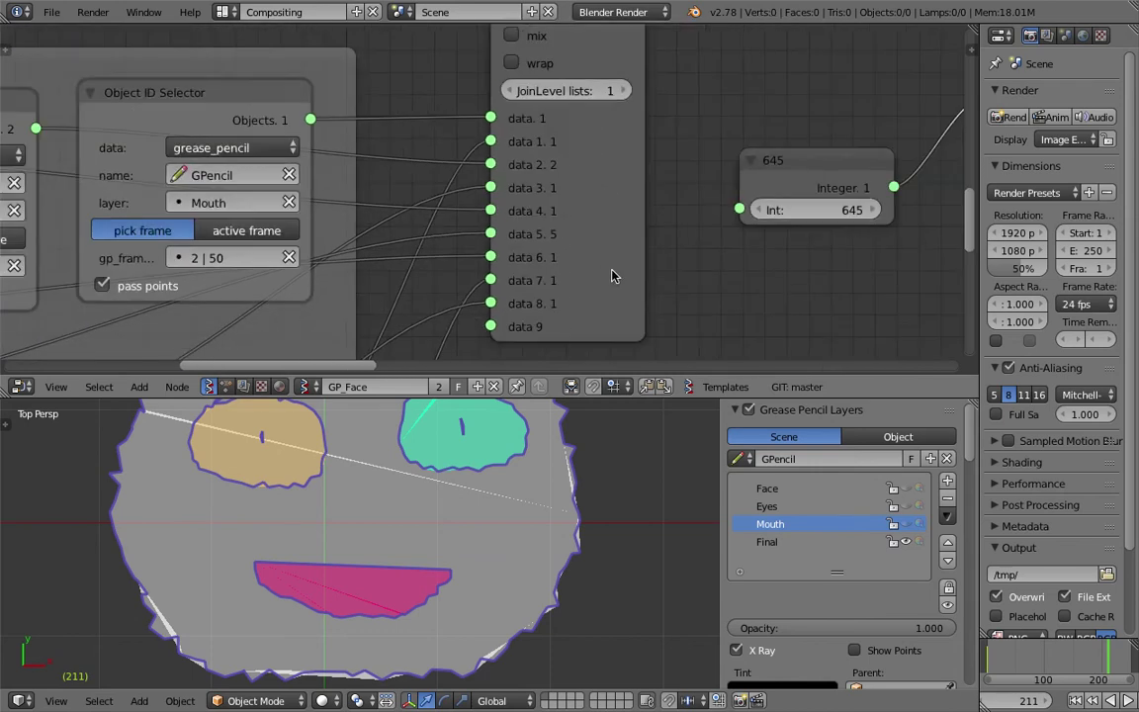
{"action": "middle_click_drag", "start_coordinate": [479, 236], "coordinate": [556, 149]}
{"action": "middle_click_drag", "start_coordinate": [219, 245], "coordinate": [401, 193]}
{"action": "scroll", "coordinate": [402, 199], "scroll_direction": "down", "scroll_amount": 3}
{"action": "middle_click_drag", "start_coordinate": [293, 201], "coordinate": [396, 208]}
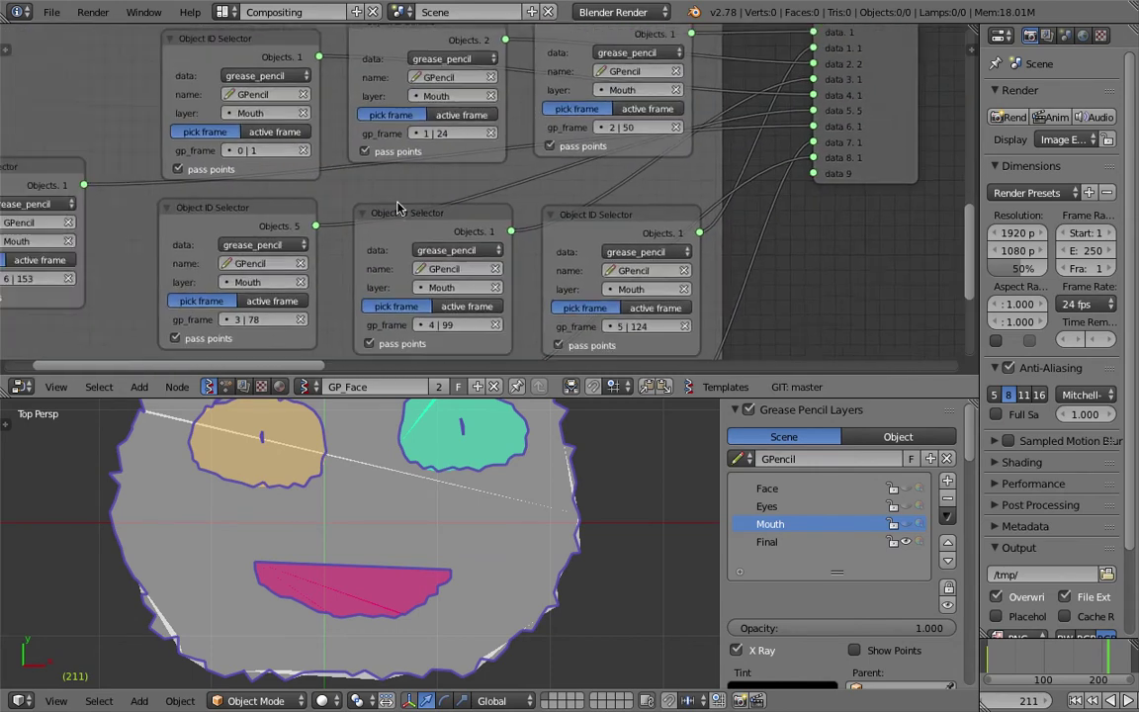
Save the file as a new incremental version, grease_face_007.blend
{"action": "left_click", "coordinate": [50, 12]}
{"action": "left_click", "coordinate": [128, 163]}
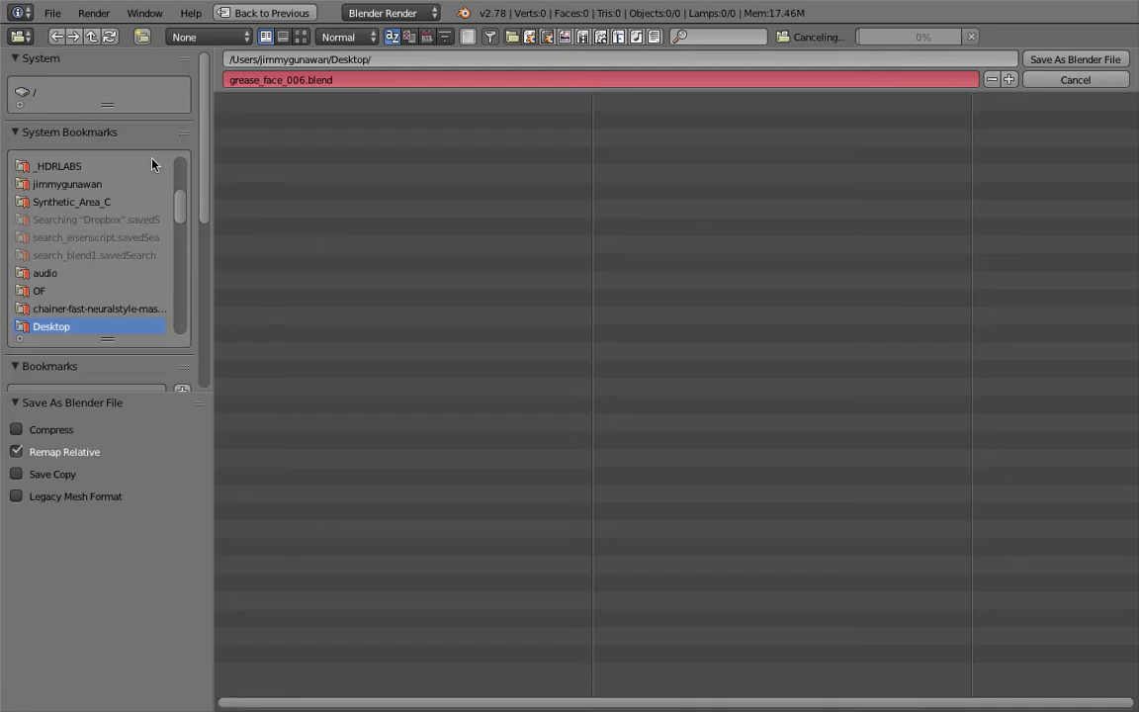
{"action": "left_click", "coordinate": [1010, 80]}
{"action": "left_click", "coordinate": [1075, 59]}
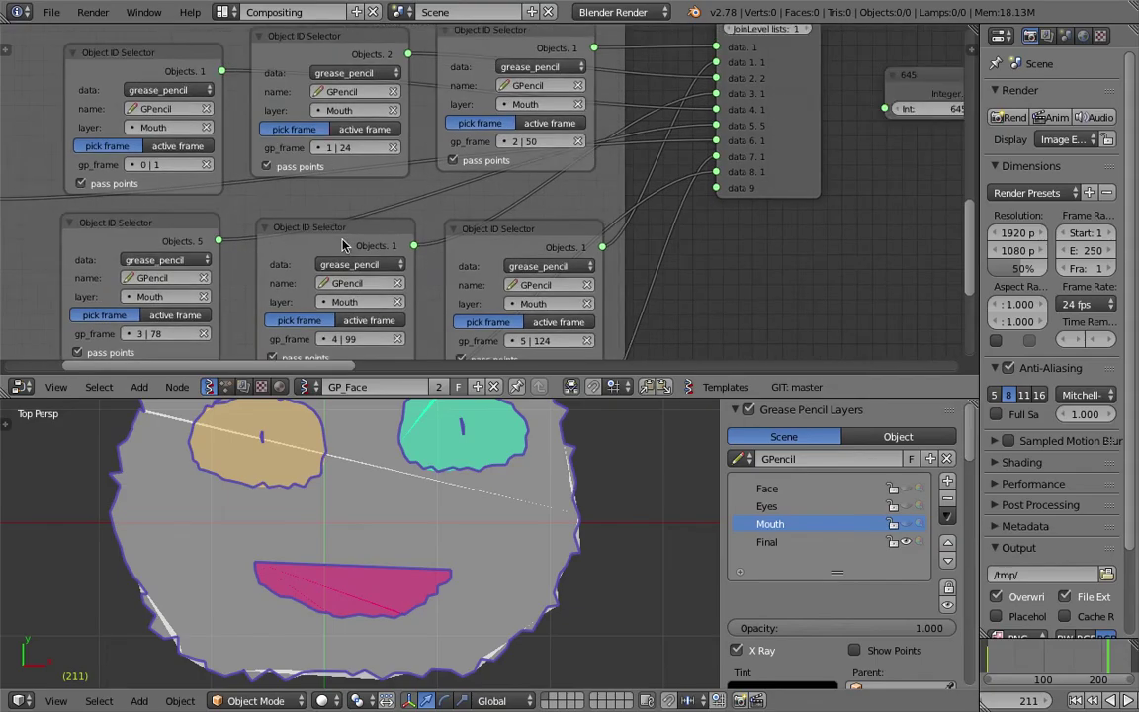
Move the Mouth selector for frame 3 | 78 clear of the others, leaving room for a node on its output link
{"action": "middle_click_drag", "start_coordinate": [344, 242], "coordinate": [479, 245]}
{"action": "right_click", "coordinate": [284, 211]}
{"action": "key", "text": "g"}
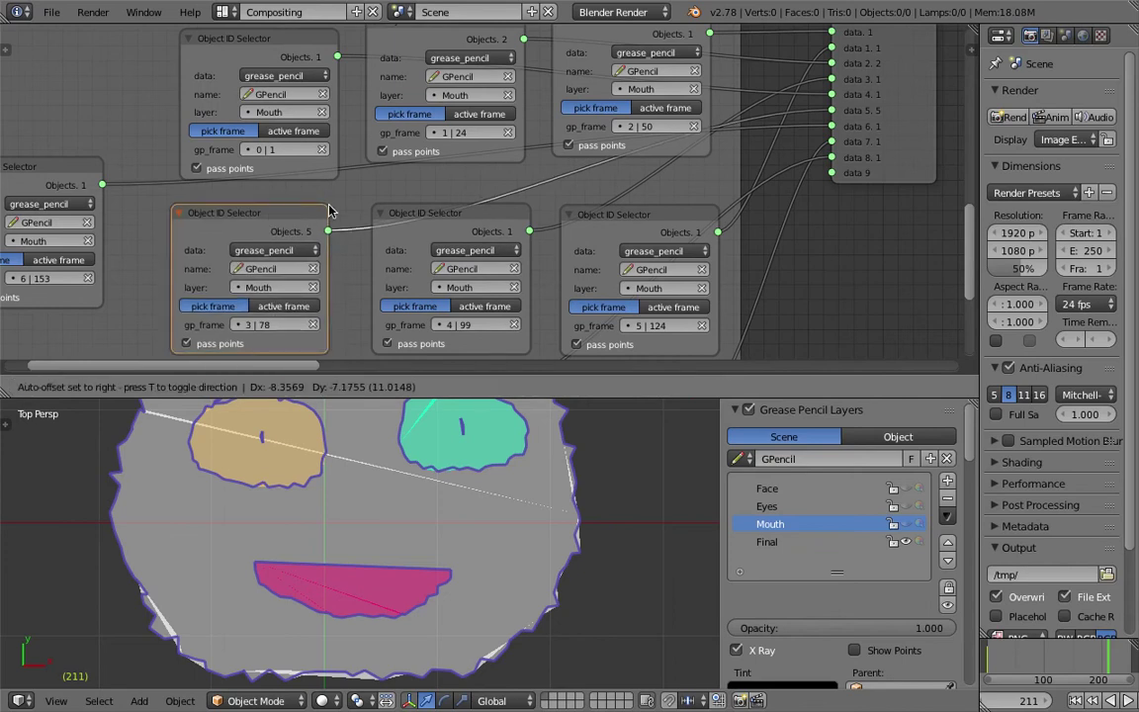
{"action": "left_click", "coordinate": [169, 212]}
{"action": "middle_click_drag", "start_coordinate": [182, 215], "coordinate": [447, 174]}
{"action": "scroll", "coordinate": [446, 174], "scroll_direction": "down", "scroll_amount": 2}
{"action": "right_click_drag", "start_coordinate": [314, 138], "coordinate": [133, 81]}
{"action": "right_click_drag", "start_coordinate": [403, 179], "coordinate": [119, 207]}
{"action": "scroll", "coordinate": [291, 239], "scroll_direction": "up", "scroll_amount": 1}
{"action": "middle_click_drag", "start_coordinate": [308, 238], "coordinate": [335, 219]}
{"action": "scroll", "coordinate": [334, 223], "scroll_direction": "up", "scroll_amount": 1}
Insert a List Join node on the output link of the frame 3 | 78 selector and set its JoinLevel lists to 2
{"action": "key", "text": "shift+a"}
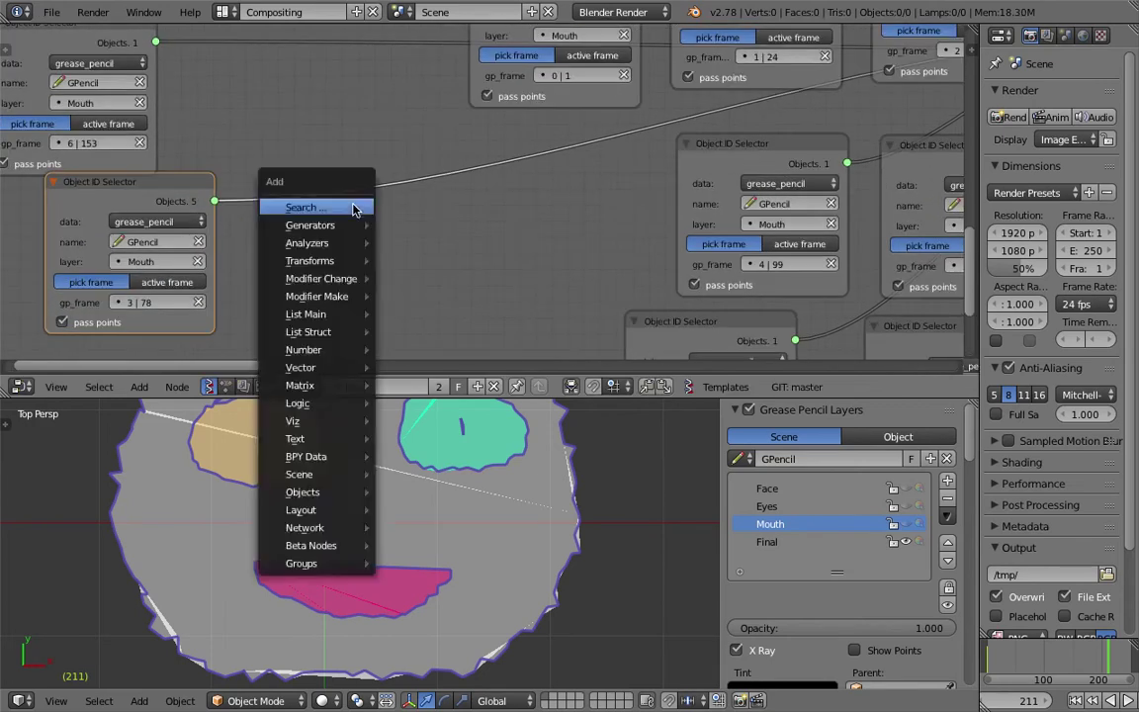
{"action": "left_click", "coordinate": [351, 205]}
{"action": "type", "text": "list j"}
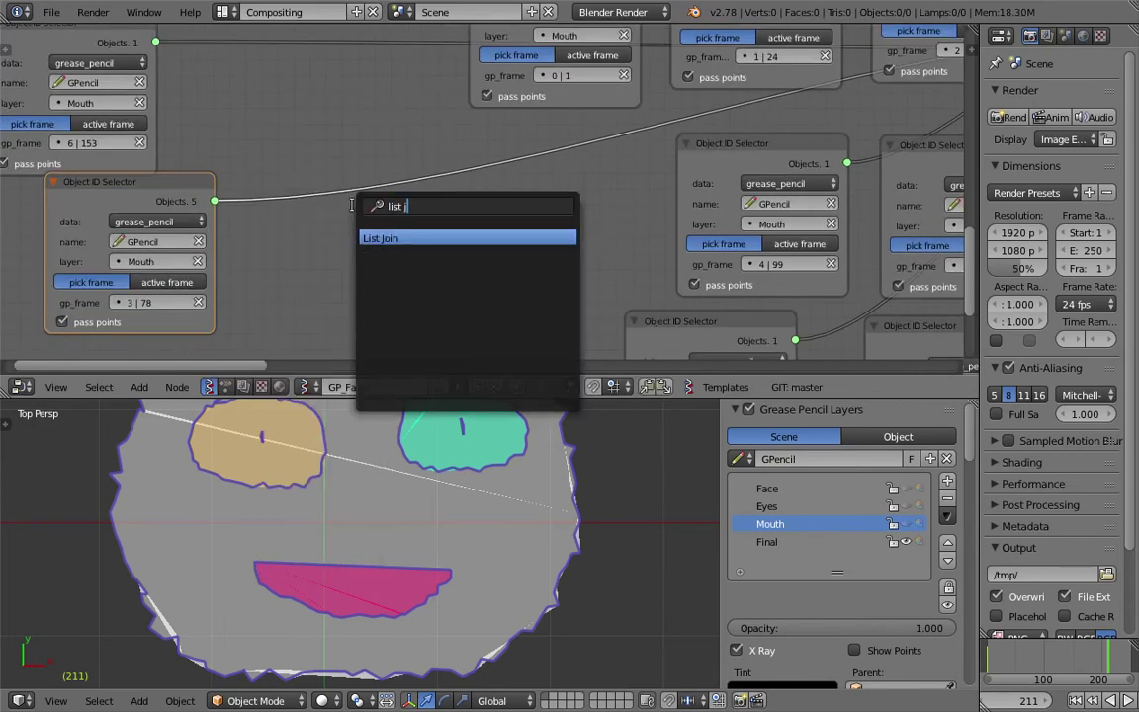
{"action": "key", "text": "Return"}
{"action": "left_click", "coordinate": [334, 173]}
{"action": "left_click", "coordinate": [433, 255]}
Set the mouth-switching integer to 662
{"action": "scroll", "coordinate": [539, 272], "scroll_direction": "down", "scroll_amount": 2}
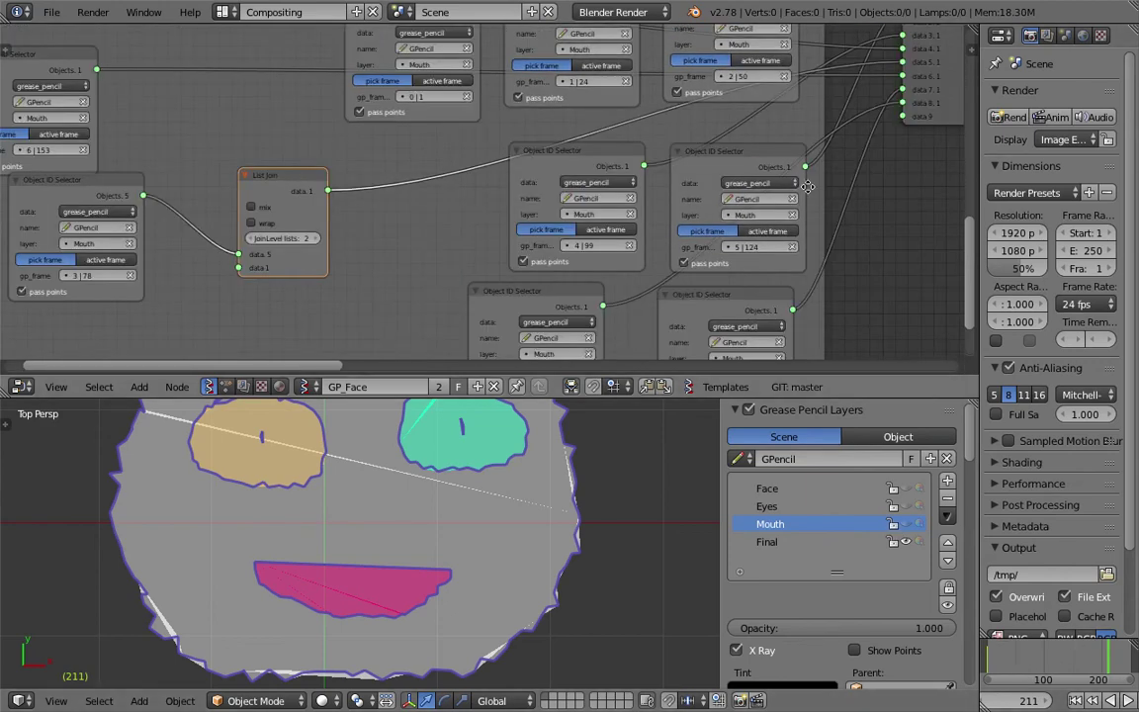
{"action": "middle_click_drag", "start_coordinate": [807, 185], "coordinate": [433, 289]}
{"action": "scroll", "coordinate": [433, 289], "scroll_direction": "up", "scroll_amount": 4}
{"action": "left_click_drag", "start_coordinate": [639, 221], "coordinate": [677, 222]}
{"action": "scroll", "coordinate": [304, 583], "scroll_direction": "down", "scroll_amount": 1}
Save over the current file and inspect the jagged mouth on the face up close
{"action": "middle_click_drag", "start_coordinate": [310, 580], "coordinate": [346, 602], "text": "shift"}
{"action": "key", "text": "ctrl+s"}
{"action": "left_click", "coordinate": [372, 582]}
{"action": "scroll", "coordinate": [390, 586], "scroll_direction": "up", "scroll_amount": 2}
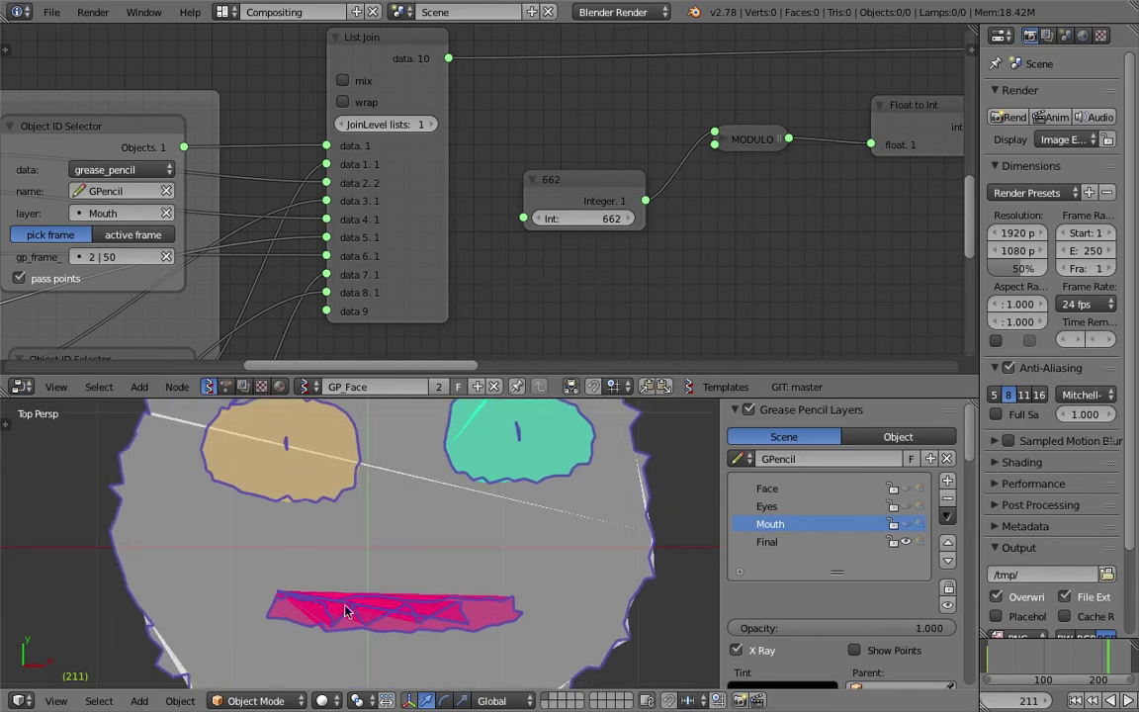
{"action": "scroll", "coordinate": [410, 591], "scroll_direction": "down", "scroll_amount": 1}
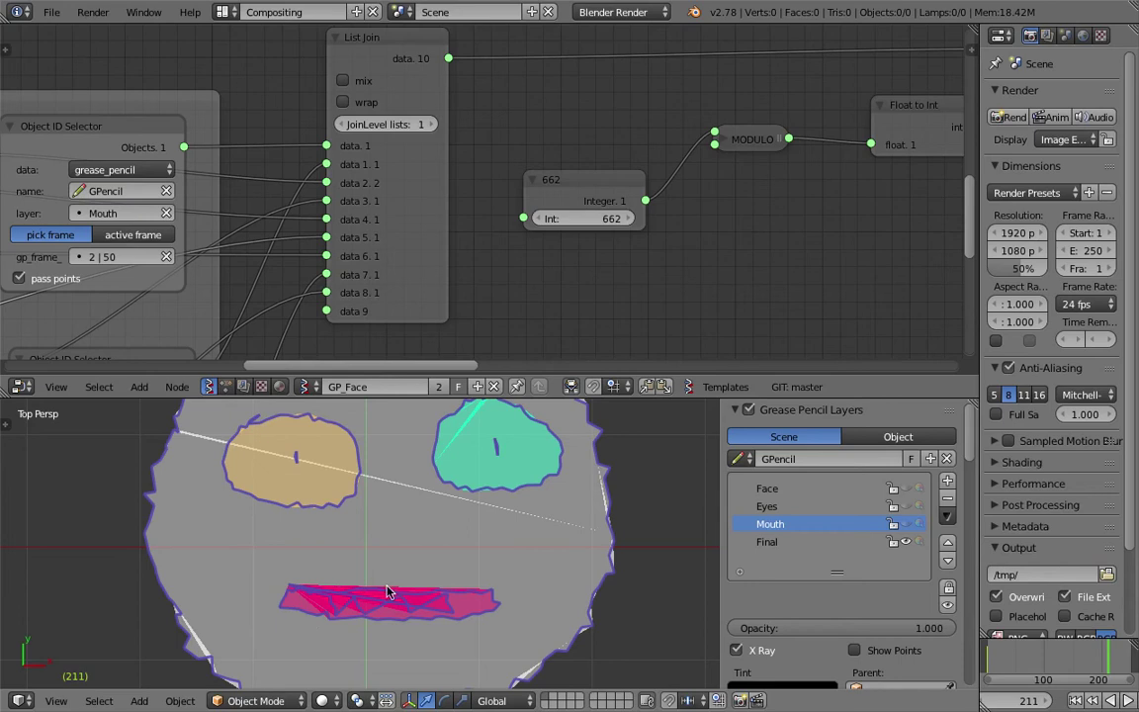
{"action": "scroll", "coordinate": [470, 610], "scroll_direction": "down", "scroll_amount": 2}
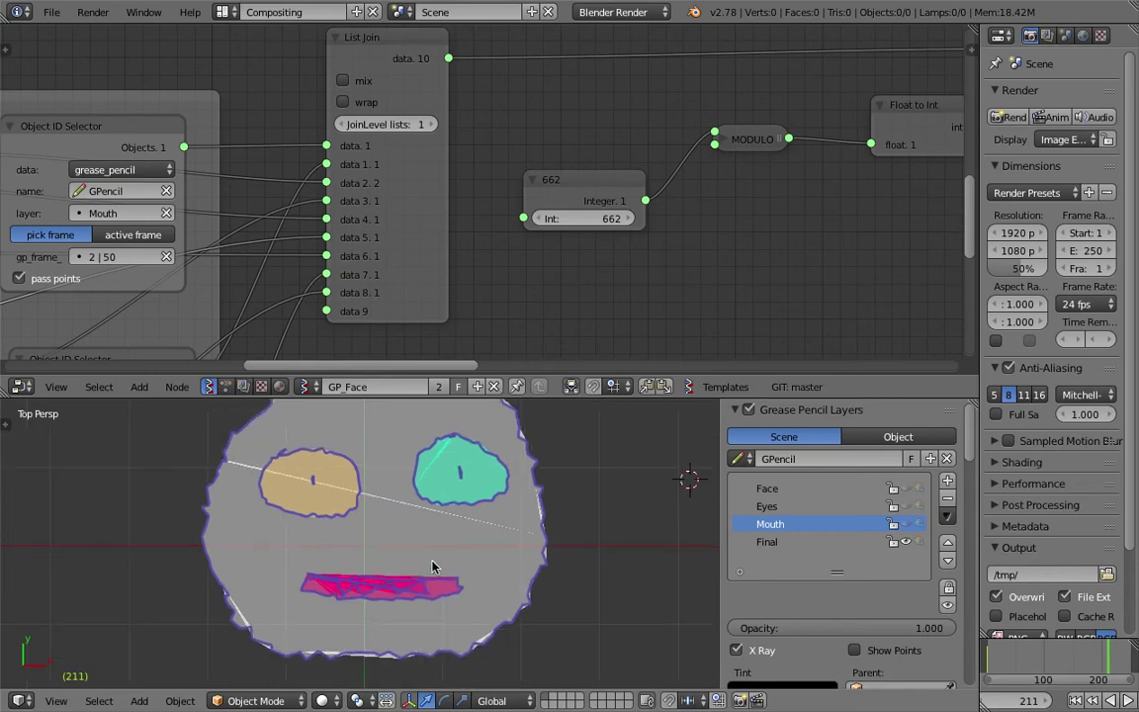
{"action": "key", "text": "ctrl+s"}
{"action": "left_click", "coordinate": [399, 550]}
Move the Mouth selector for frame 1 | 24 above its neighbours to free space on its output link
{"action": "middle_click_drag", "start_coordinate": [393, 540], "coordinate": [465, 542], "text": "shift"}
{"action": "middle_click_drag", "start_coordinate": [361, 221], "coordinate": [751, 205]}
{"action": "scroll", "coordinate": [633, 202], "scroll_direction": "up", "scroll_amount": 2}
{"action": "middle_click_drag", "start_coordinate": [617, 198], "coordinate": [726, 238]}
{"action": "left_click_drag", "start_coordinate": [389, 153], "coordinate": [391, 40]}
{"action": "middle_click_drag", "start_coordinate": [448, 120], "coordinate": [415, 207]}
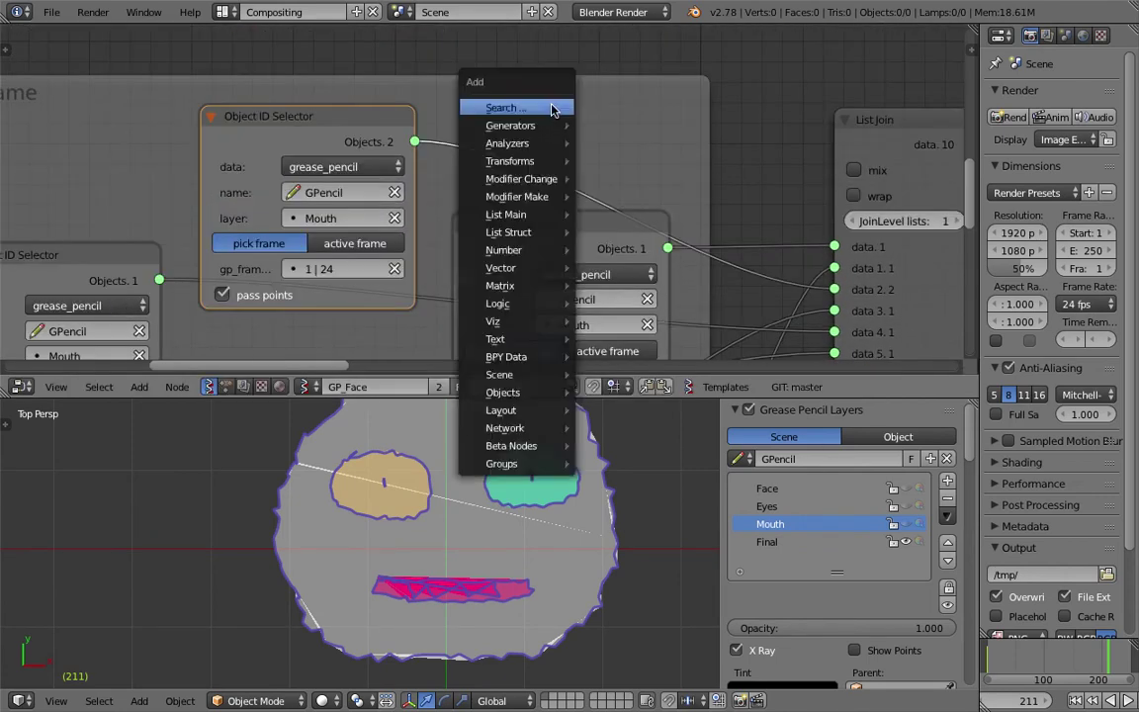
Insert a List Join node with JoinLevel lists 2 on the frame 1 | 24 selector's output link and nudge it upward
{"action": "key", "text": "alt+space"}
{"action": "type", "text": "list j"}
{"action": "key", "text": "Return"}
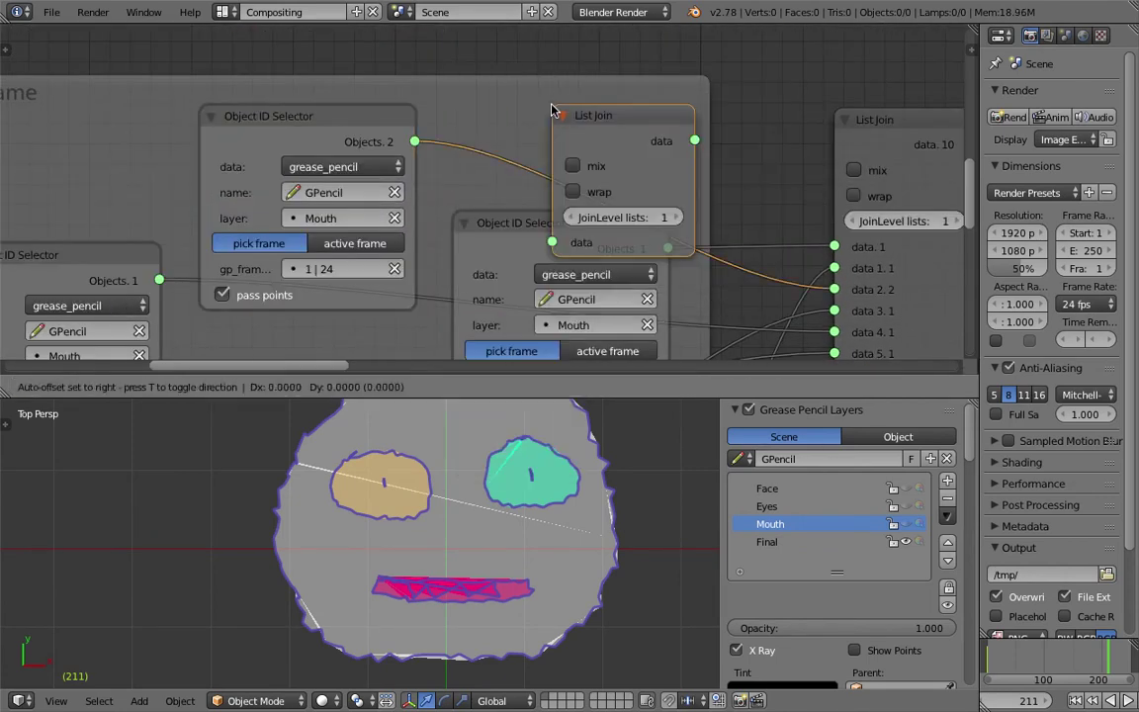
{"action": "left_click", "coordinate": [495, 90]}
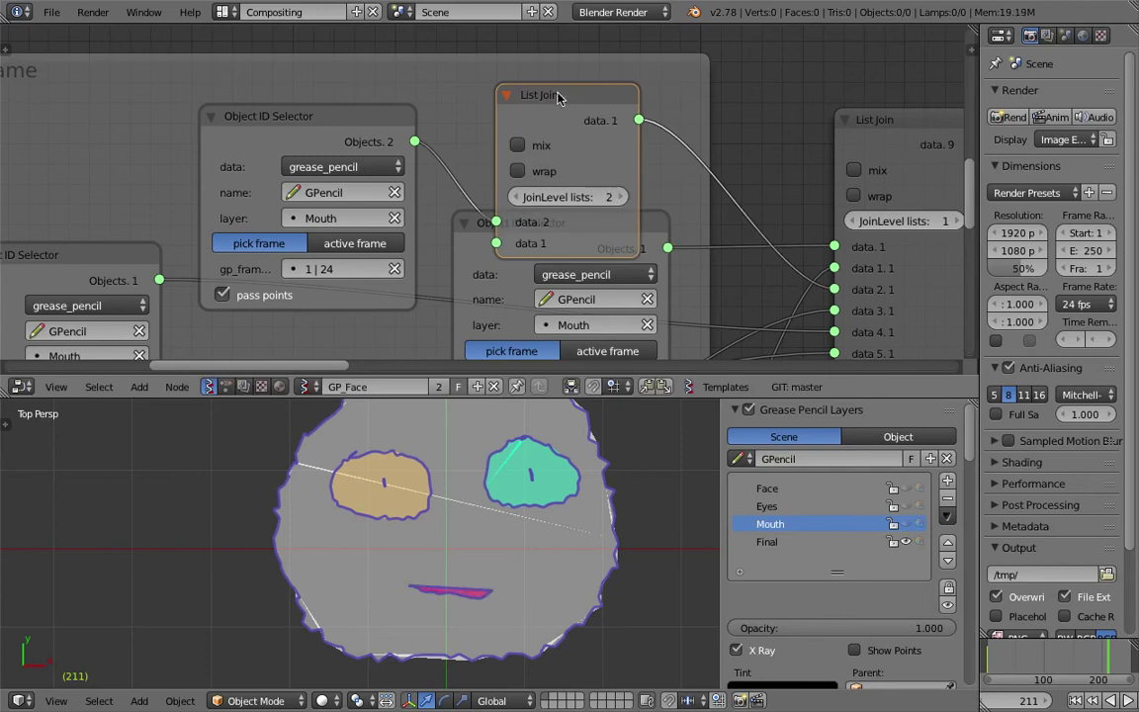
{"action": "left_click_drag", "start_coordinate": [559, 96], "coordinate": [536, 71]}
Set the mouth-switching integer to 690 and examine the open round mouth up close
{"action": "middle_click_drag", "start_coordinate": [539, 553], "coordinate": [583, 575]}
{"action": "middle_click_drag", "start_coordinate": [764, 314], "coordinate": [379, 239]}
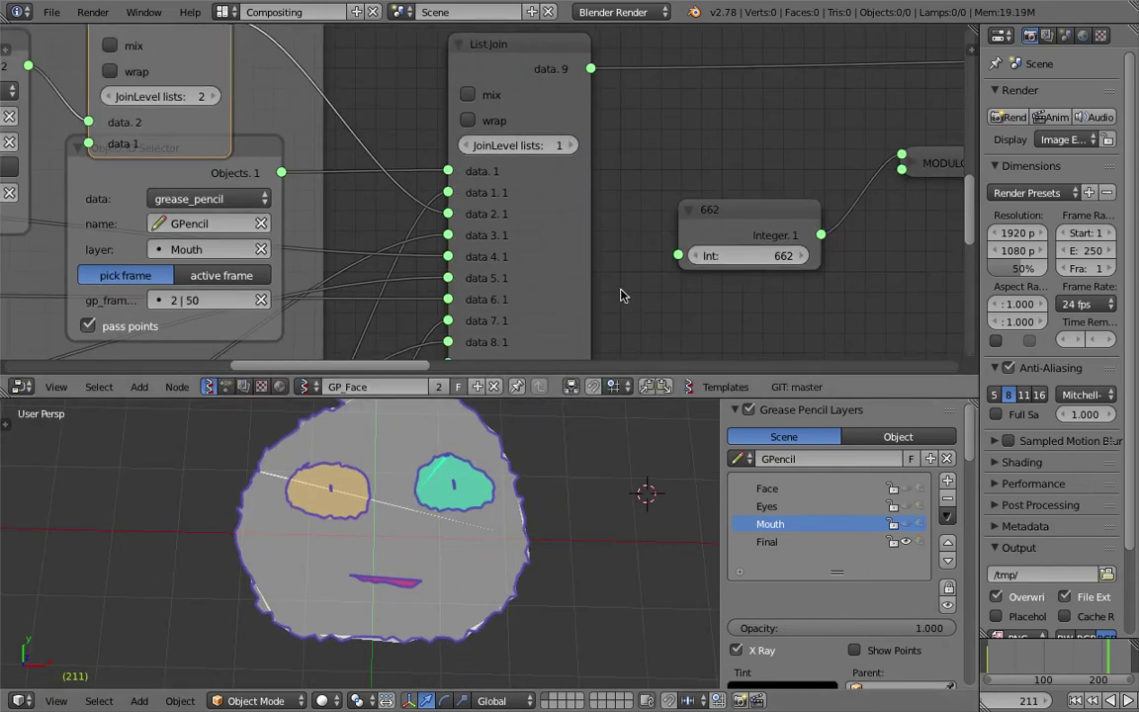
{"action": "middle_click_drag", "start_coordinate": [621, 295], "coordinate": [584, 225]}
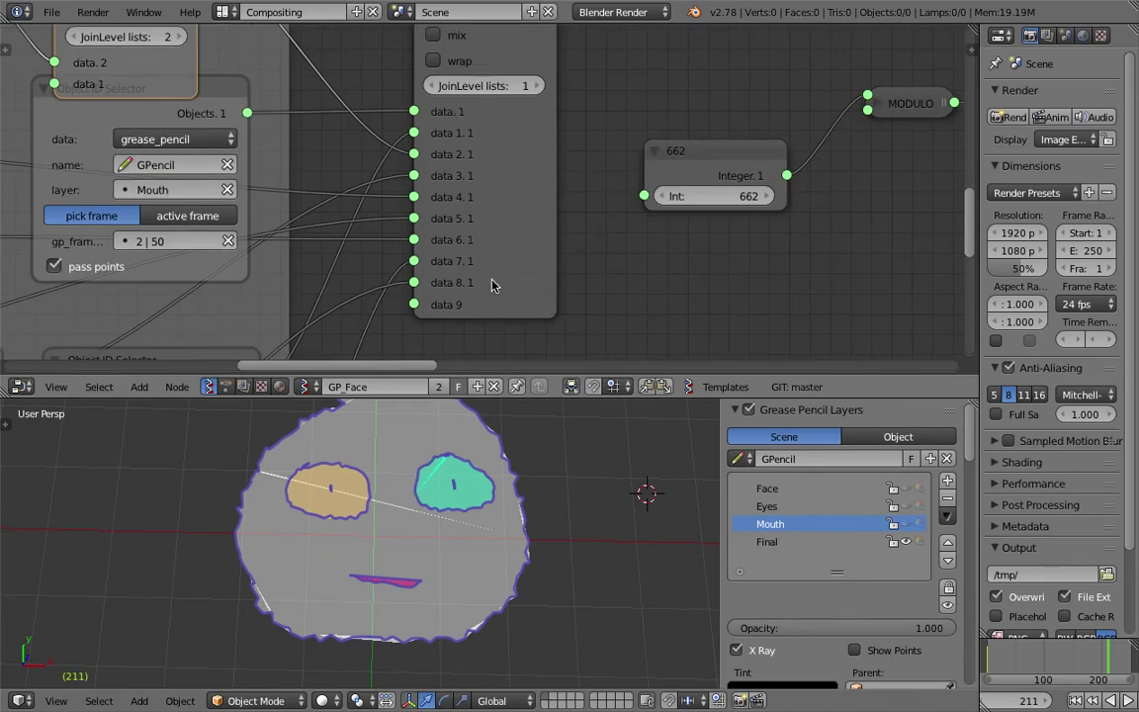
{"action": "left_click_drag", "start_coordinate": [748, 208], "coordinate": [788, 208]}
{"action": "scroll", "coordinate": [391, 598], "scroll_direction": "up", "scroll_amount": 1}
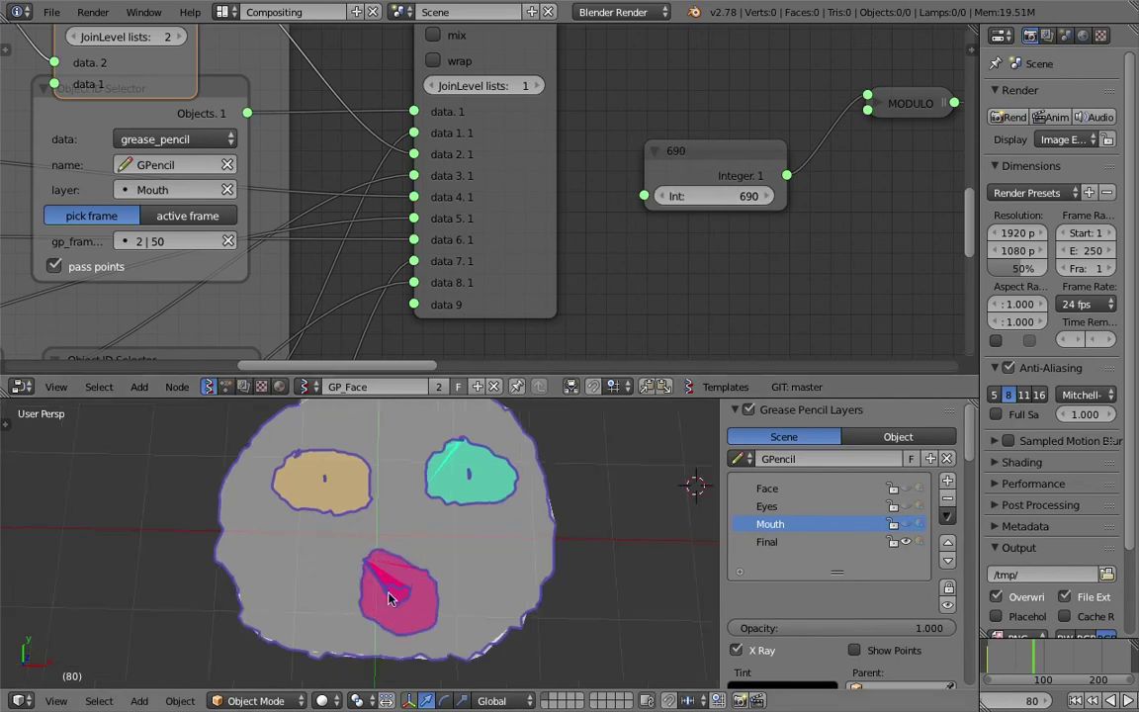
{"action": "scroll", "coordinate": [416, 591], "scroll_direction": "up", "scroll_amount": 5}
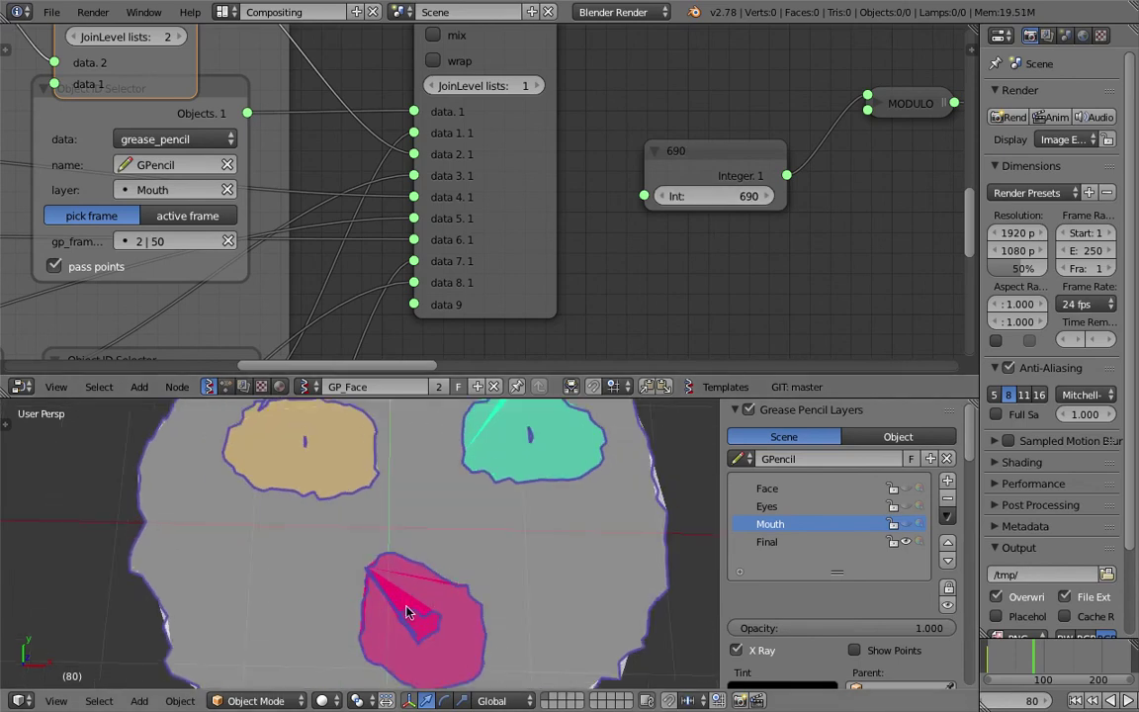
{"action": "middle_click_drag", "start_coordinate": [401, 618], "coordinate": [320, 490], "text": "shift"}
{"action": "scroll", "coordinate": [412, 569], "scroll_direction": "down", "scroll_amount": 3}
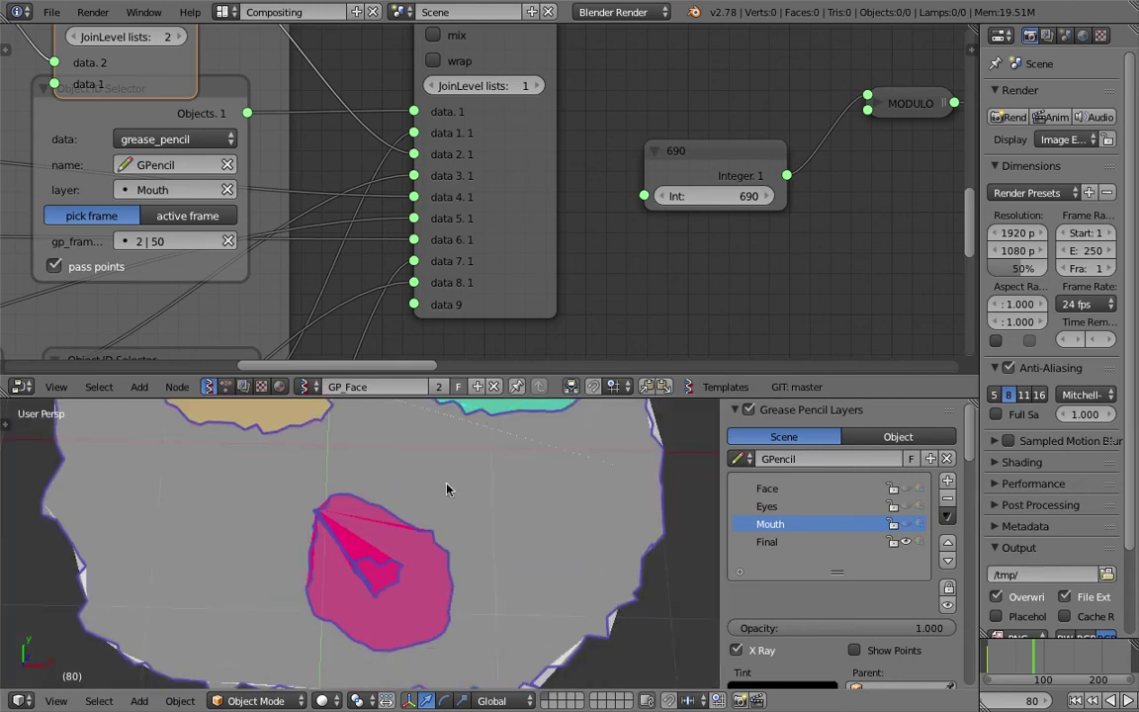
Enlarge the 3D view, check the mouth's fill up close and set the mouth-switching integer to 719
{"action": "left_click_drag", "start_coordinate": [480, 395], "coordinate": [480, 178]}
{"action": "scroll", "coordinate": [290, 359], "scroll_direction": "up", "scroll_amount": 3}
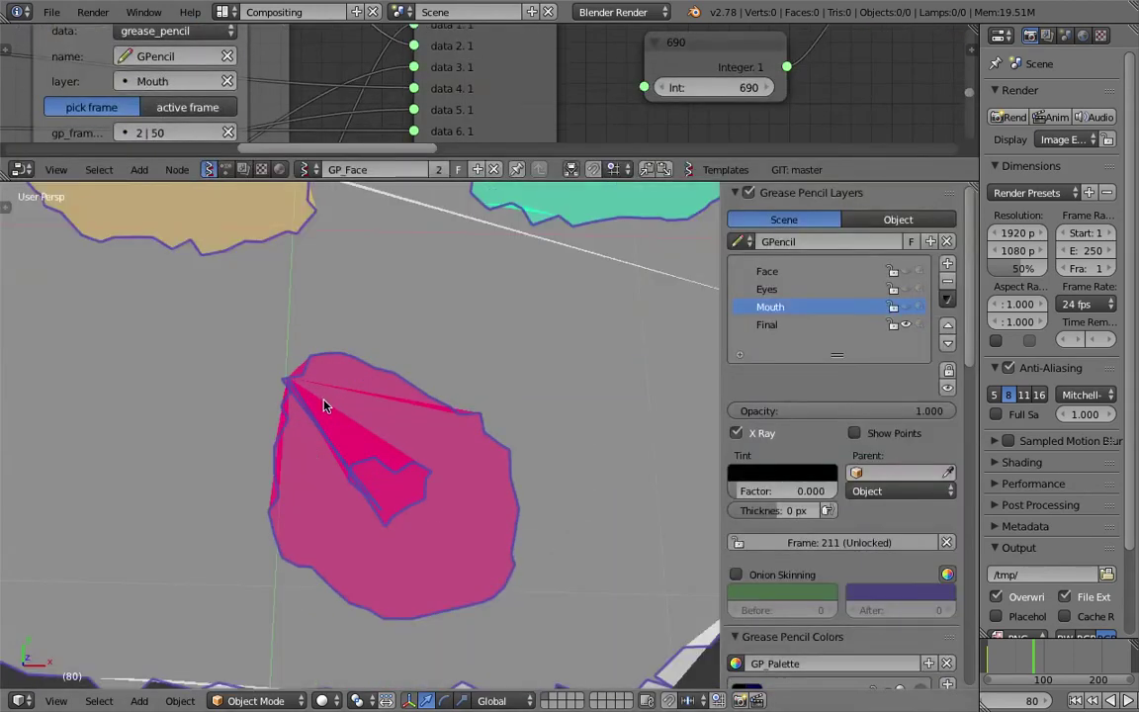
{"action": "scroll", "coordinate": [384, 487], "scroll_direction": "down", "scroll_amount": 2}
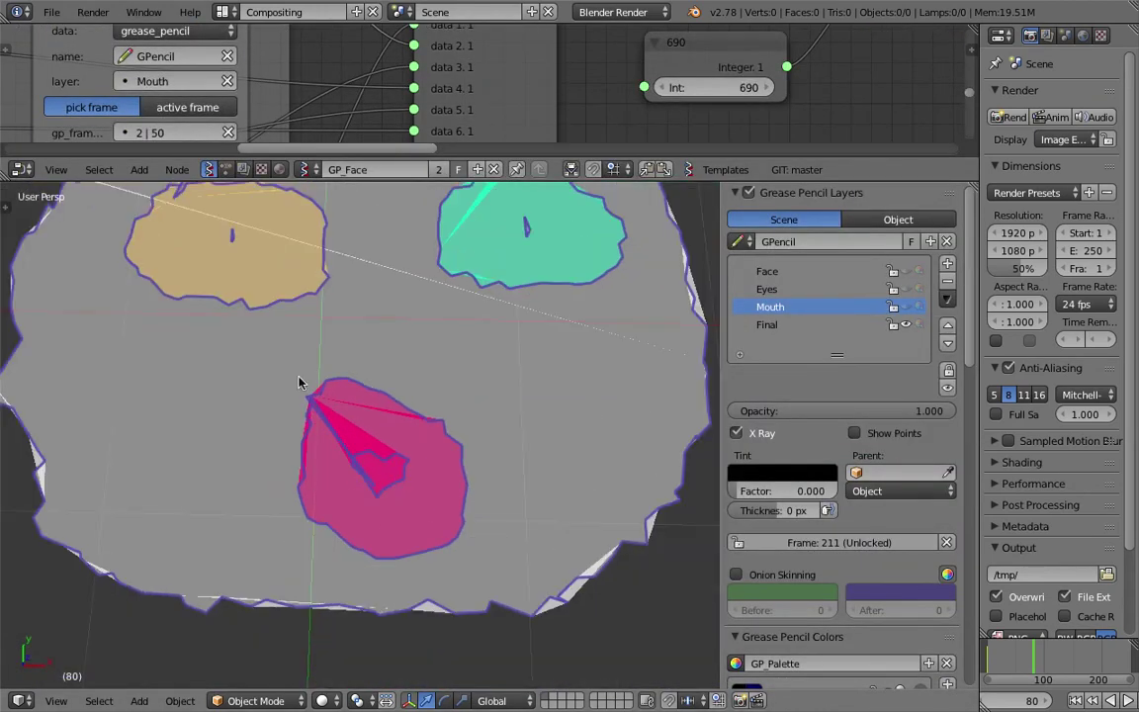
{"action": "scroll", "coordinate": [375, 425], "scroll_direction": "down", "scroll_amount": 3}
{"action": "middle_click_drag", "start_coordinate": [526, 475], "coordinate": [343, 477], "text": "shift"}
{"action": "scroll", "coordinate": [343, 477], "scroll_direction": "up", "scroll_amount": 2}
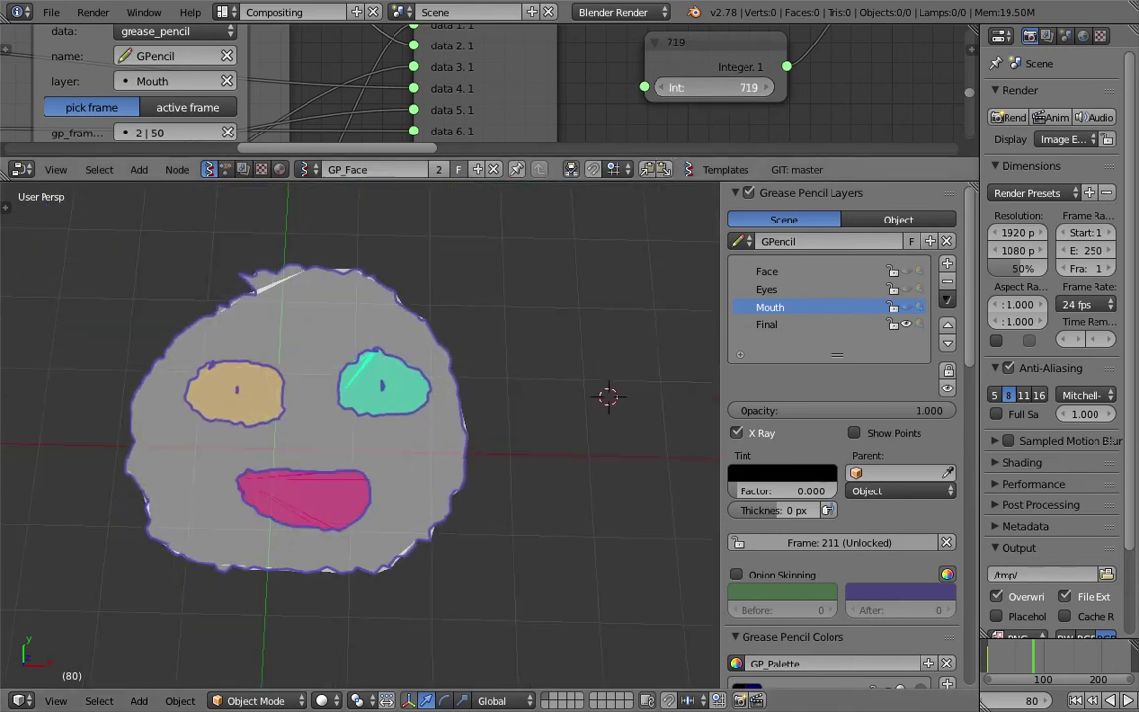
Enlarge the node editor again and run the mouth-switching integer on to 736
{"action": "left_click_drag", "start_coordinate": [701, 180], "coordinate": [705, 262]}
{"action": "scroll", "coordinate": [493, 389], "scroll_direction": "down", "scroll_amount": 4}
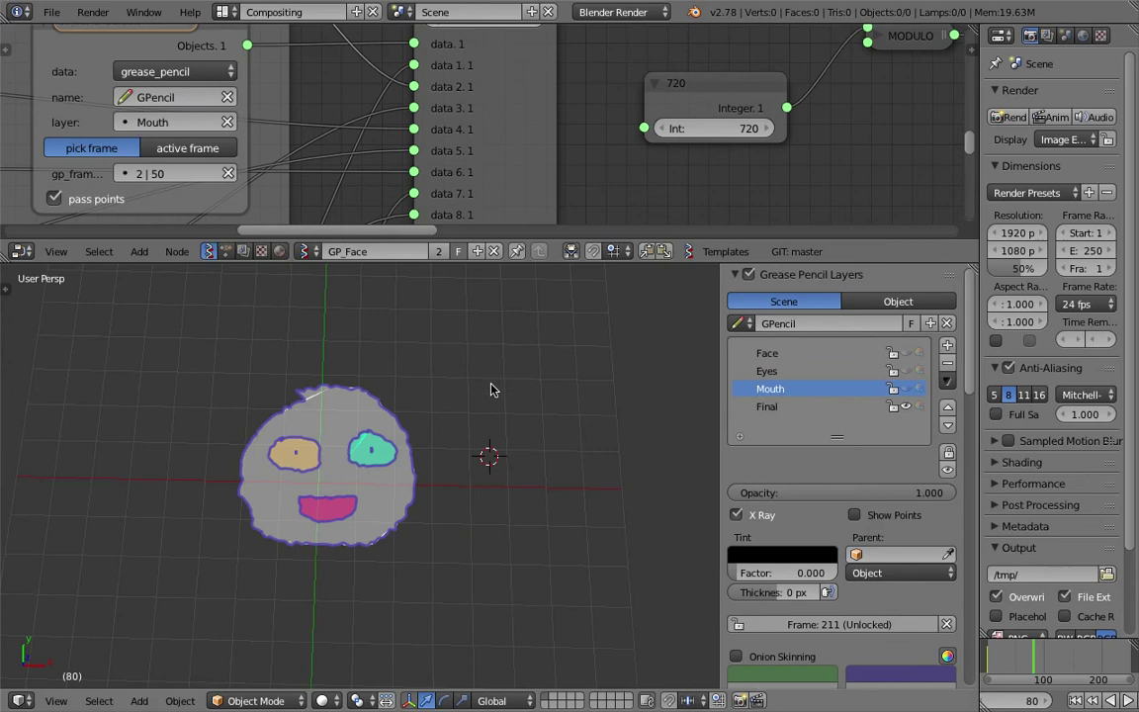
{"action": "middle_click_drag", "start_coordinate": [498, 395], "coordinate": [509, 508], "text": "shift"}
{"action": "middle_click_drag", "start_coordinate": [713, 117], "coordinate": [579, 158]}
{"action": "scroll", "coordinate": [581, 158], "scroll_direction": "down", "scroll_amount": 4}
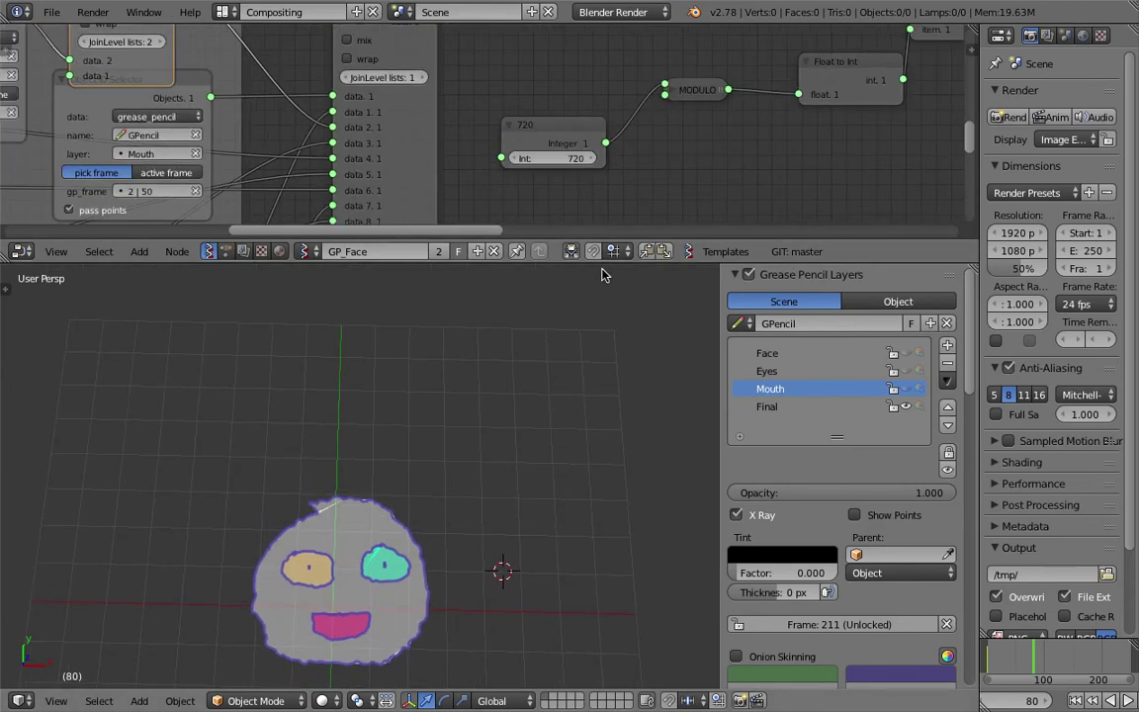
{"action": "left_click_drag", "start_coordinate": [595, 262], "coordinate": [612, 362]}
{"action": "middle_click_drag", "start_coordinate": [554, 396], "coordinate": [549, 623], "text": "shift"}
{"action": "scroll", "coordinate": [518, 489], "scroll_direction": "up", "scroll_amount": 3}
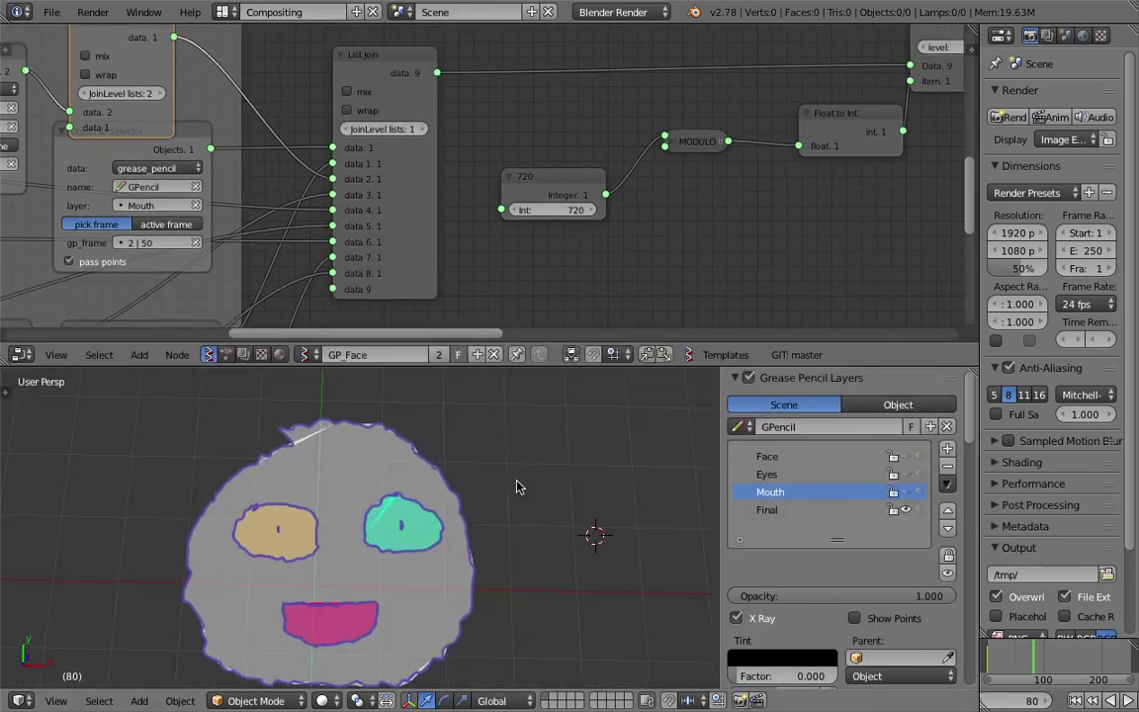
{"action": "left_click_drag", "start_coordinate": [555, 210], "coordinate": [555, 210]}
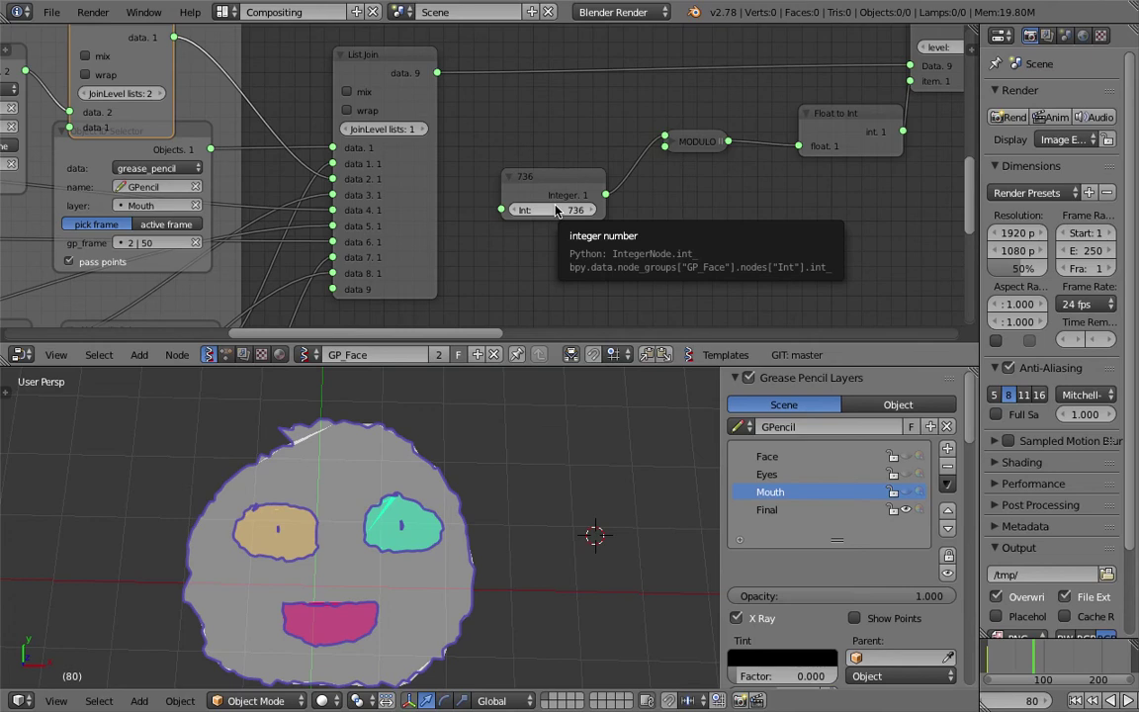
Nudge the MODULO node and set the mouth-switching integer to 707
{"action": "mouse_move", "coordinate": [690, 44]}
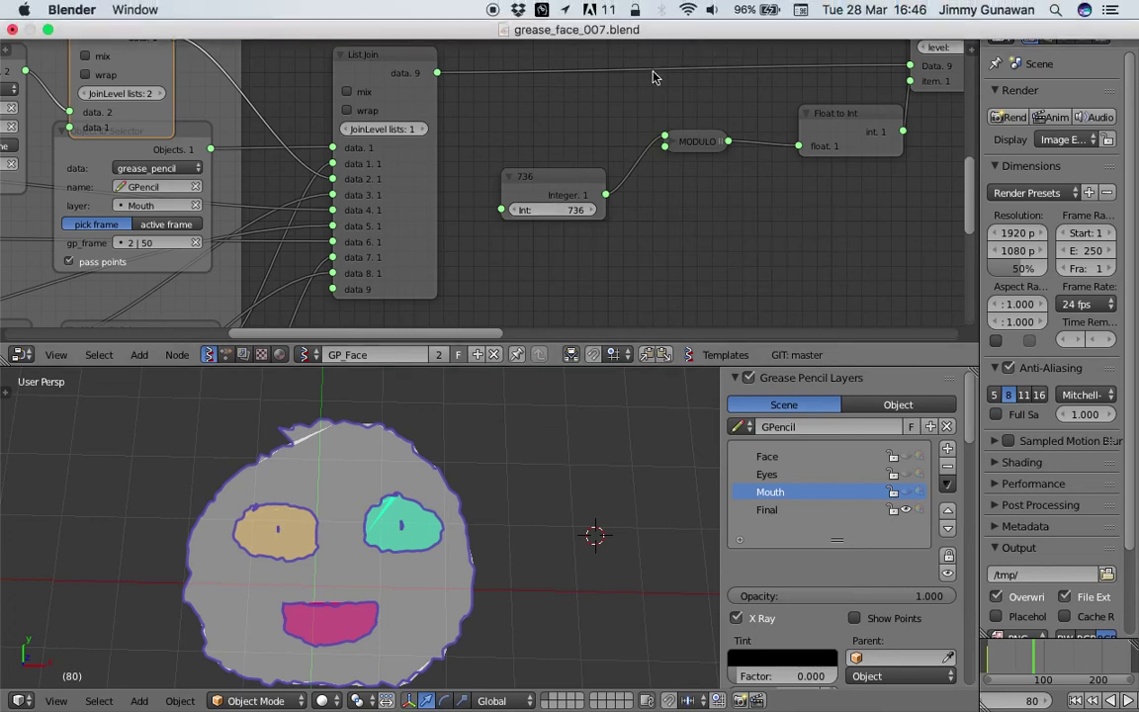
{"action": "middle_click_drag", "start_coordinate": [649, 172], "coordinate": [610, 200]}
{"action": "left_click_drag", "start_coordinate": [654, 172], "coordinate": [648, 188]}
{"action": "scroll", "coordinate": [524, 245], "scroll_direction": "up", "scroll_amount": 1}
{"action": "left_click_drag", "start_coordinate": [524, 246], "coordinate": [491, 243]}
{"action": "scroll", "coordinate": [491, 243], "scroll_direction": "down", "scroll_amount": 1}
{"action": "scroll", "coordinate": [518, 455], "scroll_direction": "down", "scroll_amount": 3}
{"action": "scroll", "coordinate": [461, 484], "scroll_direction": "up", "scroll_amount": 2}
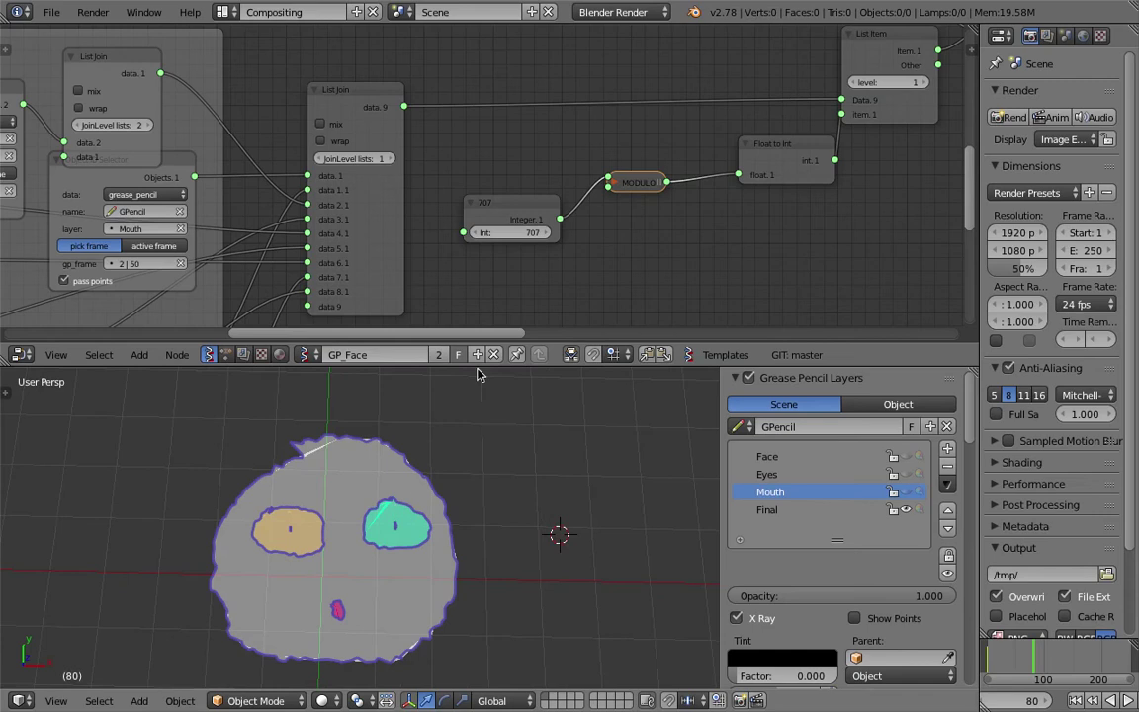
{"action": "middle_click_drag", "start_coordinate": [429, 519], "coordinate": [464, 501], "text": "shift"}
Tidy the layout by shifting the Float to Int, List Item, Randomize input and final List Join nodes slightly
{"action": "middle_click_drag", "start_coordinate": [537, 150], "coordinate": [431, 238]}
{"action": "scroll", "coordinate": [503, 233], "scroll_direction": "down", "scroll_amount": 2}
{"action": "left_click_drag", "start_coordinate": [652, 238], "coordinate": [595, 220]}
{"action": "left_click_drag", "start_coordinate": [729, 155], "coordinate": [694, 147]}
{"action": "middle_click_drag", "start_coordinate": [633, 127], "coordinate": [465, 242]}
{"action": "left_click_drag", "start_coordinate": [560, 118], "coordinate": [546, 102]}
{"action": "middle_click_drag", "start_coordinate": [638, 160], "coordinate": [357, 215]}
{"action": "left_click_drag", "start_coordinate": [613, 124], "coordinate": [642, 113]}
{"action": "left_click_drag", "start_coordinate": [457, 82], "coordinate": [477, 68]}
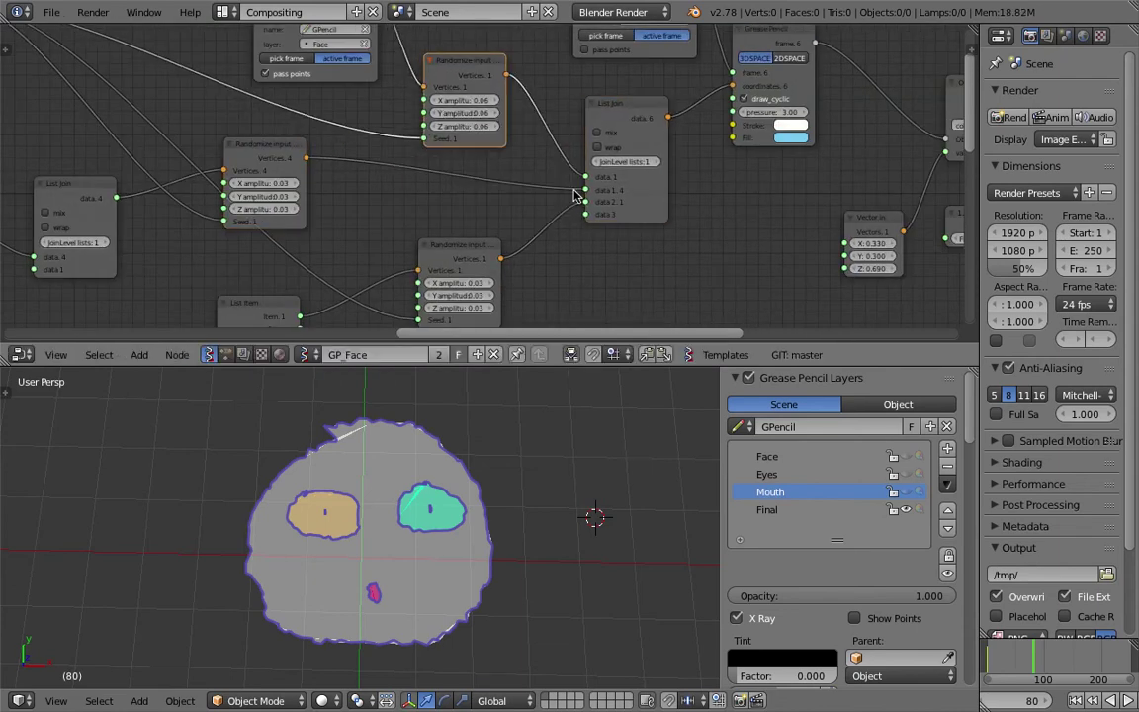
Examine the complete GP_Face node tree in an enlarged node editor, along with the resulting face
{"action": "scroll", "coordinate": [571, 217], "scroll_direction": "down", "scroll_amount": 5}
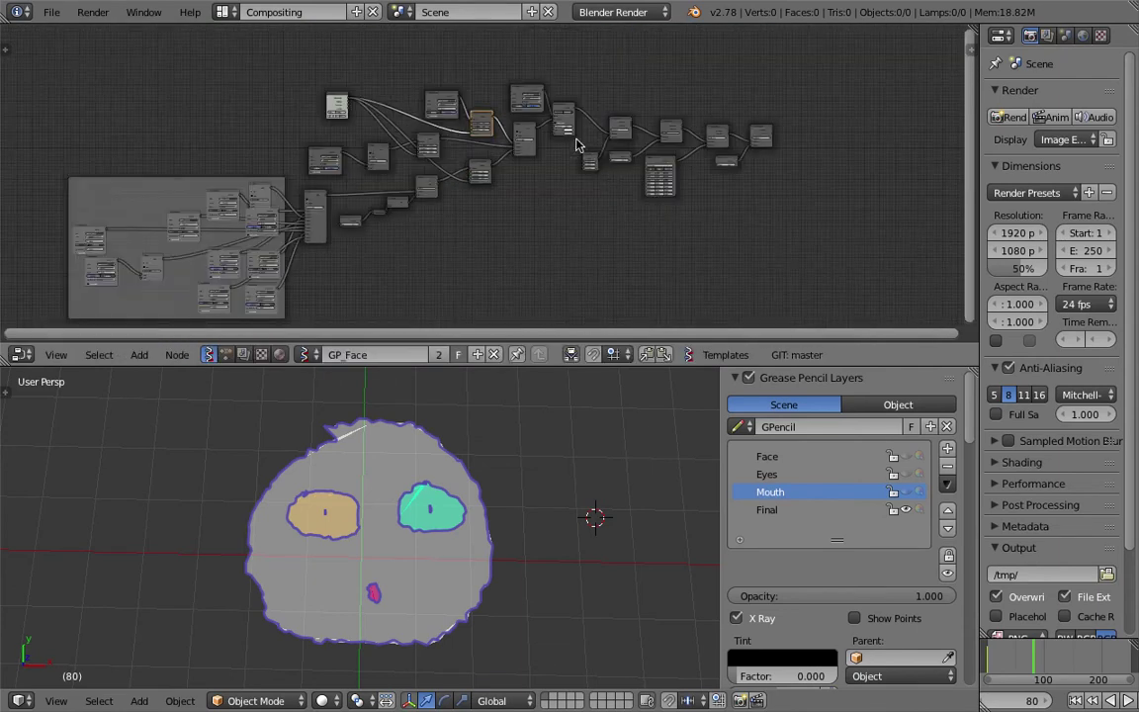
{"action": "middle_click_drag", "start_coordinate": [714, 260], "coordinate": [753, 240]}
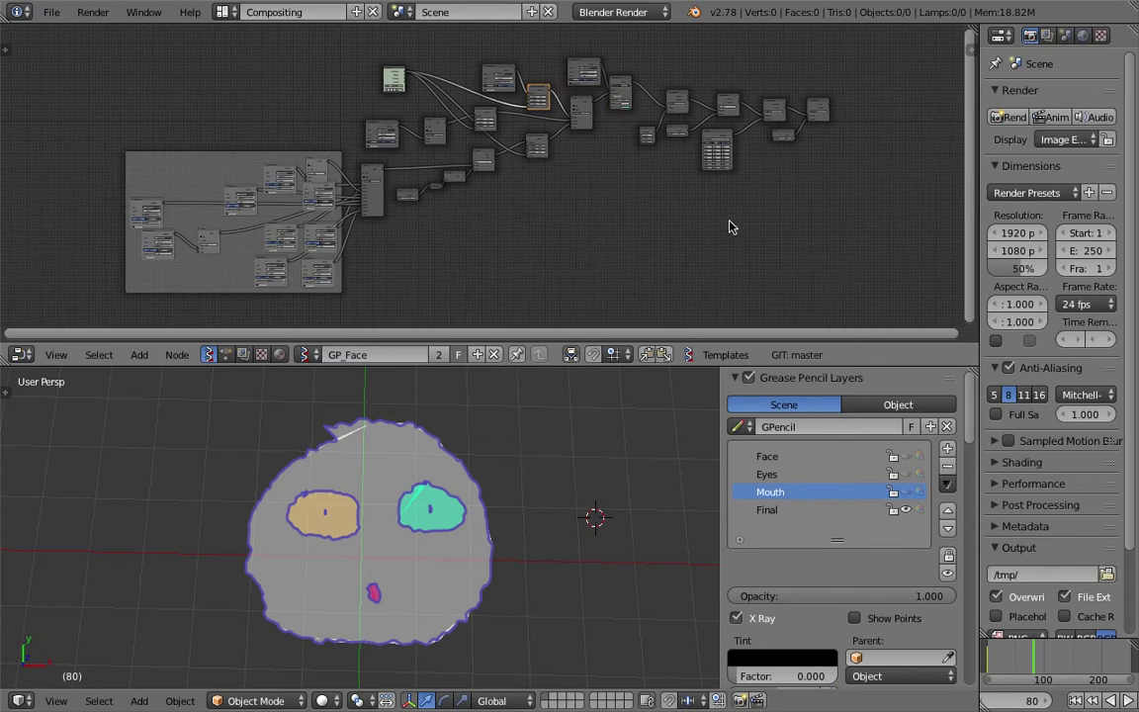
{"action": "scroll", "coordinate": [728, 227], "scroll_direction": "up", "scroll_amount": 2}
{"action": "left_click_drag", "start_coordinate": [590, 368], "coordinate": [590, 450]}
{"action": "scroll", "coordinate": [433, 520], "scroll_direction": "up", "scroll_amount": 3}
{"action": "scroll", "coordinate": [433, 521], "scroll_direction": "down", "scroll_amount": 3}
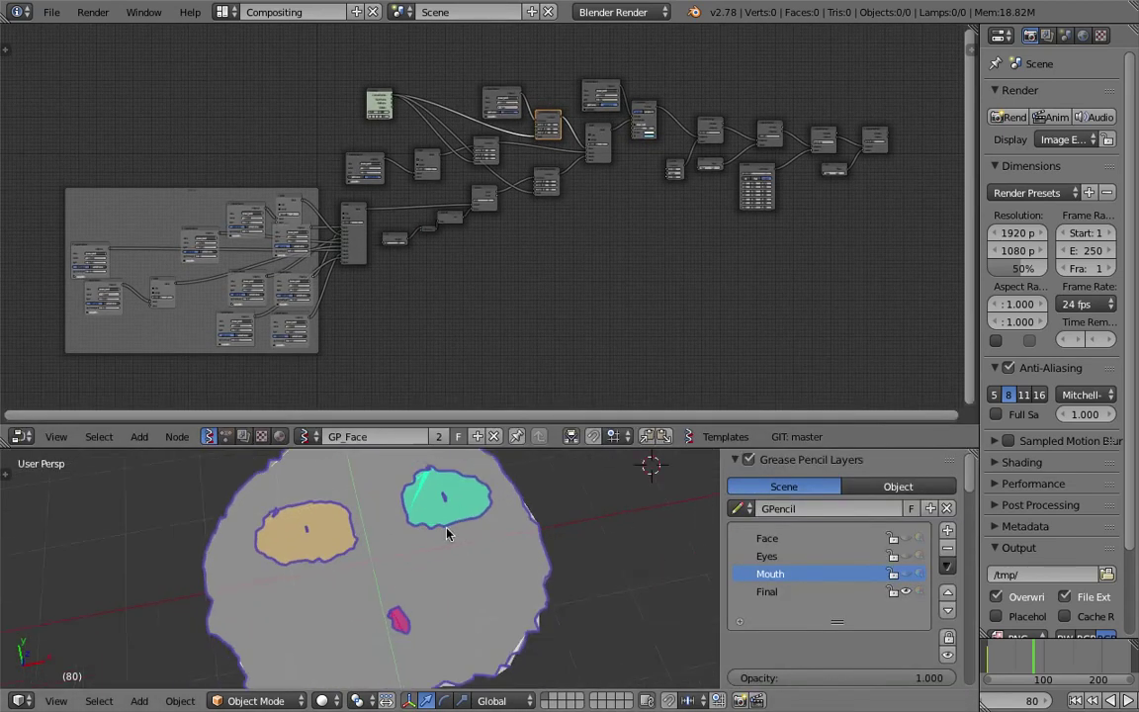
Give the 3D view more height, scrub the timeline forward and play the face animation
{"action": "mouse_move", "coordinate": [499, 427]}
{"action": "left_mouse_down"}
{"action": "mouse_move", "coordinate": [528, 341]}
{"action": "mouse_move", "coordinate": [534, 361]}
{"action": "left_mouse_up"}
{"action": "left_click_drag", "start_coordinate": [1026, 658], "coordinate": [1041, 656]}
{"action": "scroll", "coordinate": [552, 532], "scroll_direction": "down", "scroll_amount": 1}
{"action": "key", "text": "alt+a"}
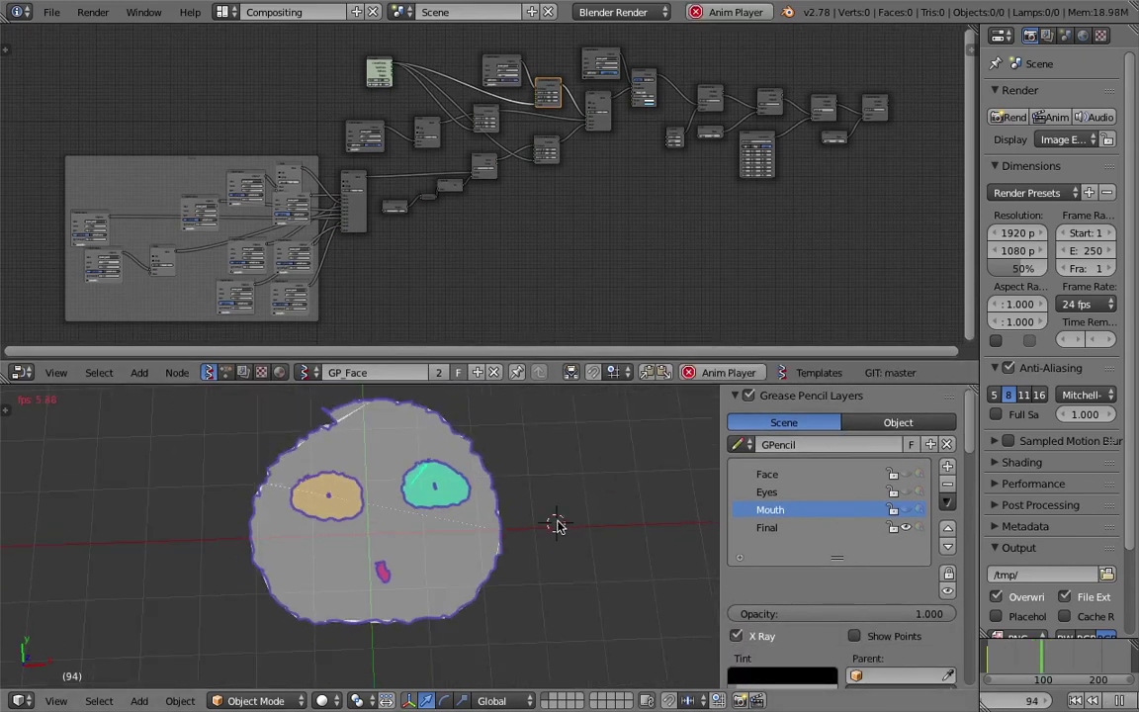
Set the mouth-switching integer to 724 and stop the animation playback
{"action": "scroll", "coordinate": [411, 220], "scroll_direction": "up", "scroll_amount": 5}
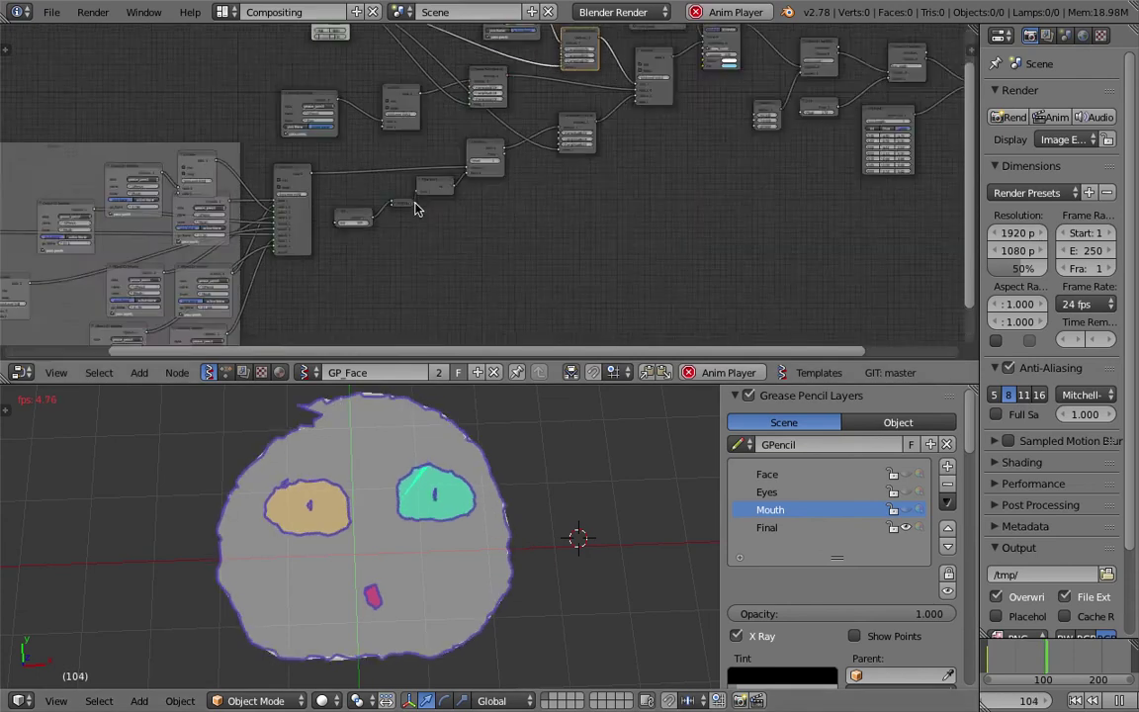
{"action": "scroll", "coordinate": [309, 262], "scroll_direction": "up", "scroll_amount": 1}
{"action": "middle_click_drag", "start_coordinate": [330, 255], "coordinate": [406, 245]}
{"action": "left_click_drag", "start_coordinate": [339, 234], "coordinate": [359, 235]}
{"action": "key", "text": "Escape"}
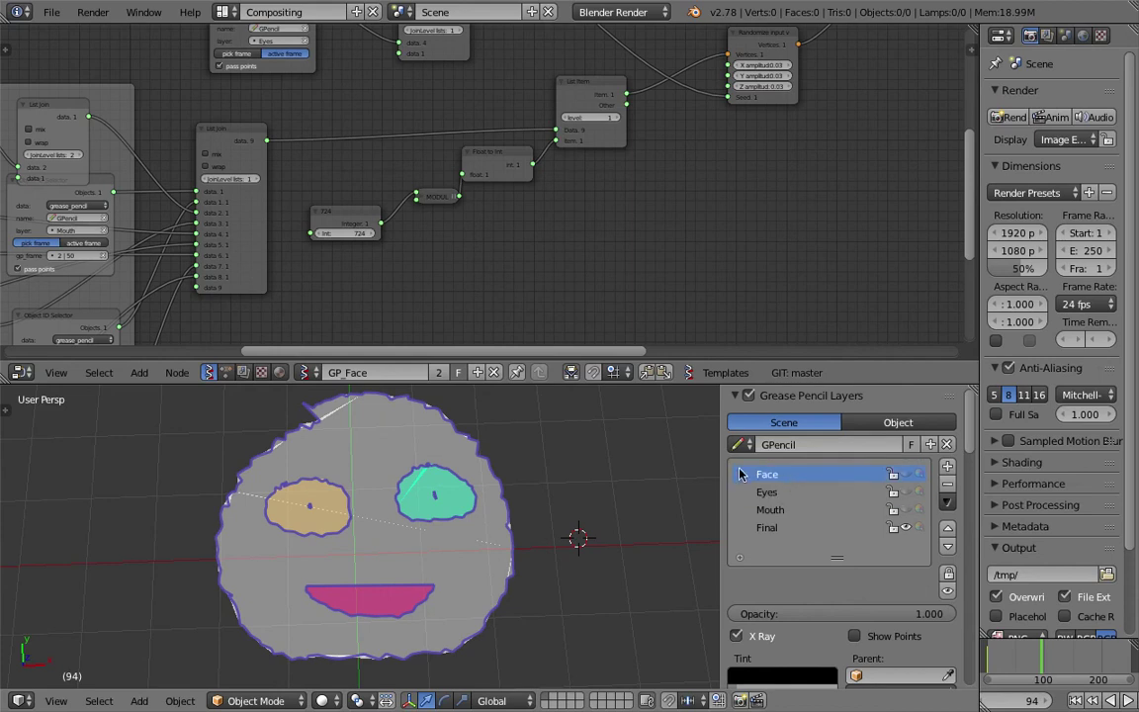
Set the mouth-switching integer feeding the MODULO node to 825
{"action": "scroll", "coordinate": [383, 521], "scroll_direction": "up", "scroll_amount": 2}
{"action": "scroll", "coordinate": [383, 521], "scroll_direction": "down", "scroll_amount": 3}
{"action": "scroll", "coordinate": [188, 242], "scroll_direction": "up", "scroll_amount": 1}
{"action": "middle_click_drag", "start_coordinate": [190, 240], "coordinate": [455, 185]}
{"action": "mouse_move", "coordinate": [515, 213]}
{"action": "middle_mouse_down"}
{"action": "mouse_move", "coordinate": [464, 221]}
{"action": "mouse_move", "coordinate": [430, 206]}
{"action": "middle_mouse_up"}
{"action": "scroll", "coordinate": [513, 441], "scroll_direction": "up", "scroll_amount": 2}
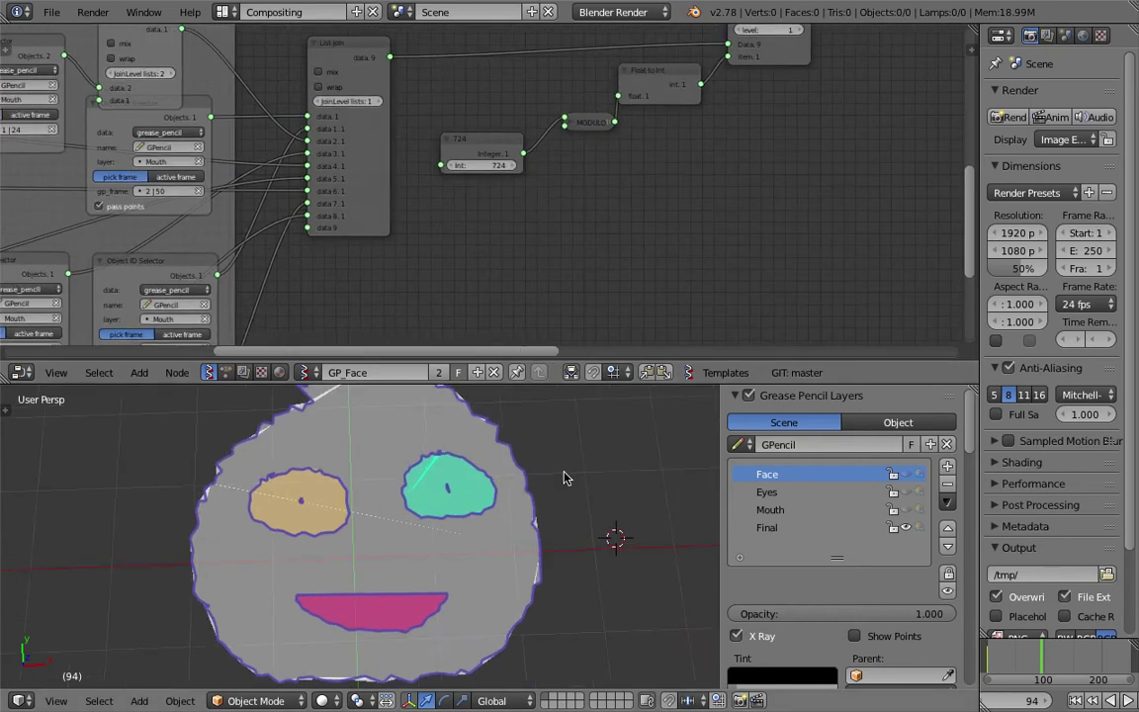
{"action": "scroll", "coordinate": [511, 511], "scroll_direction": "down", "scroll_amount": 2}
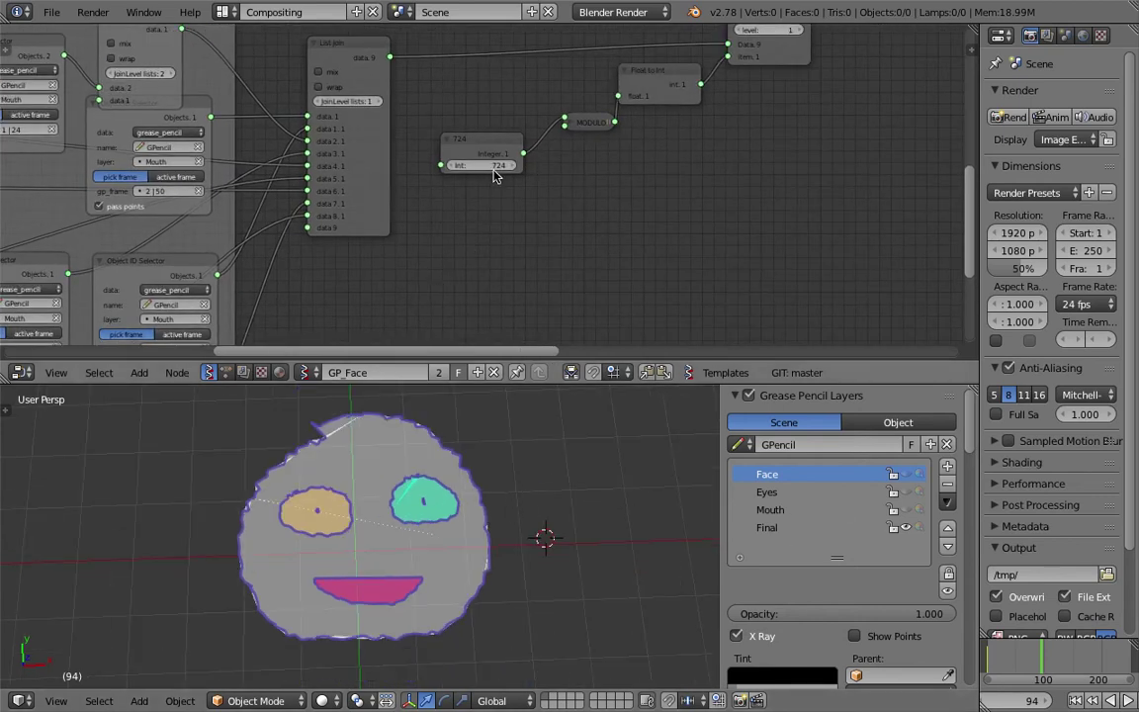
{"action": "mouse_move", "coordinate": [482, 166]}
{"action": "left_mouse_down"}
{"action": "mouse_move", "coordinate": [454, 165]}
{"action": "mouse_move", "coordinate": [480, 165]}
{"action": "left_mouse_up"}
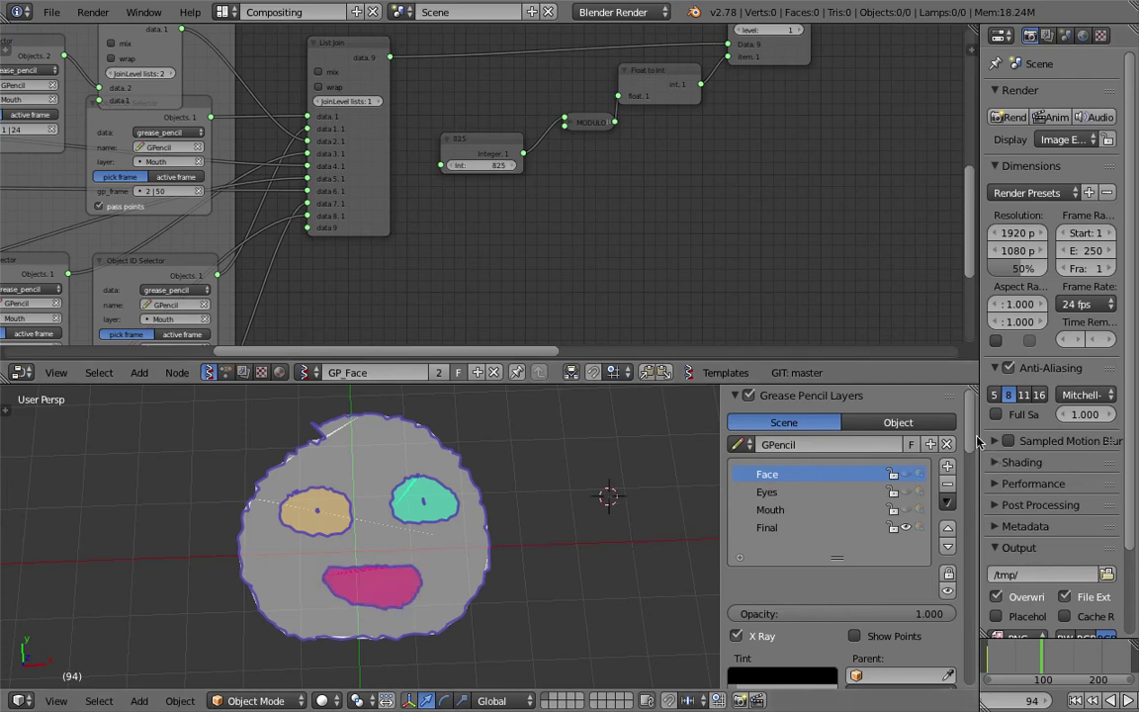
Collapse the Grease Pencil Colors and Grease Pencil Layers sections in the 3D view's properties
{"action": "scroll", "coordinate": [871, 524], "scroll_direction": "down", "scroll_amount": 15}
{"action": "scroll", "coordinate": [805, 592], "scroll_direction": "down", "scroll_amount": 5}
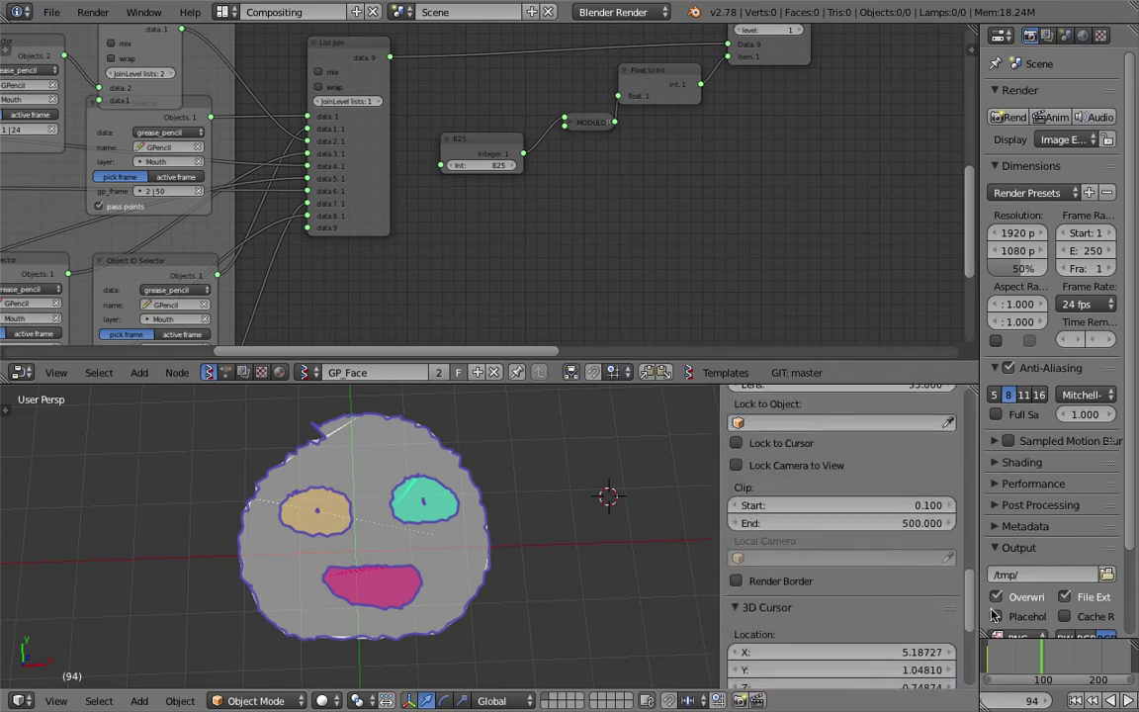
{"action": "scroll", "coordinate": [804, 553], "scroll_direction": "up", "scroll_amount": 6}
{"action": "scroll", "coordinate": [803, 499], "scroll_direction": "up", "scroll_amount": 6}
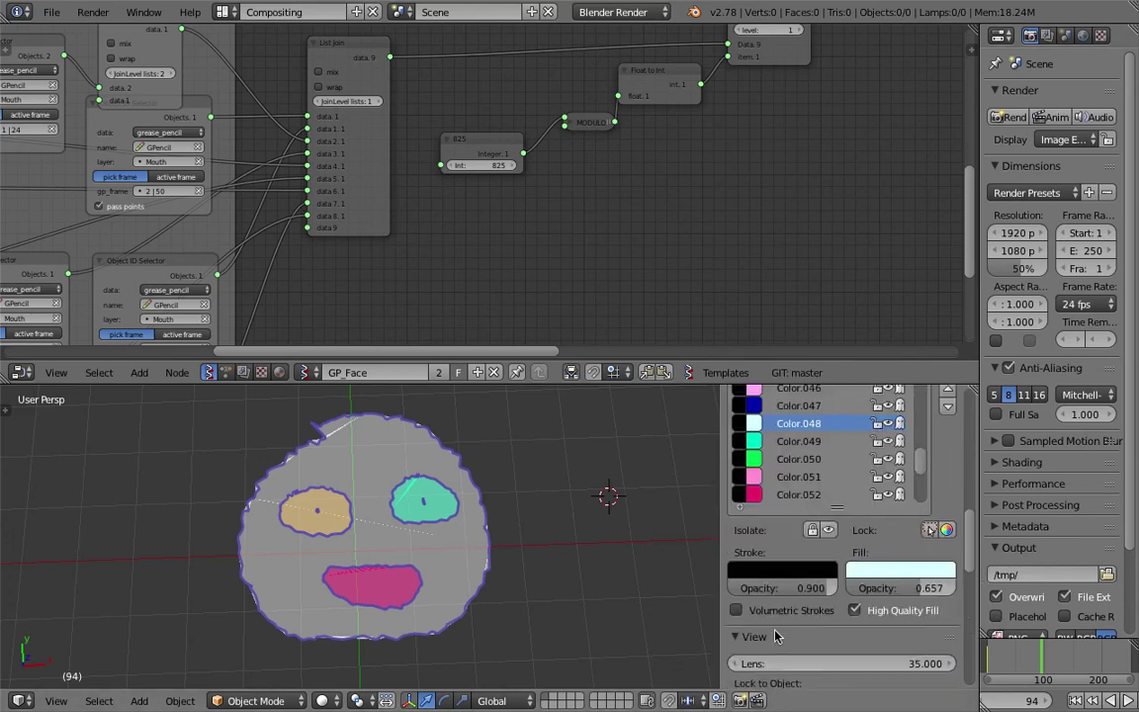
{"action": "left_click", "coordinate": [743, 420]}
{"action": "scroll", "coordinate": [785, 459], "scroll_direction": "up", "scroll_amount": 6}
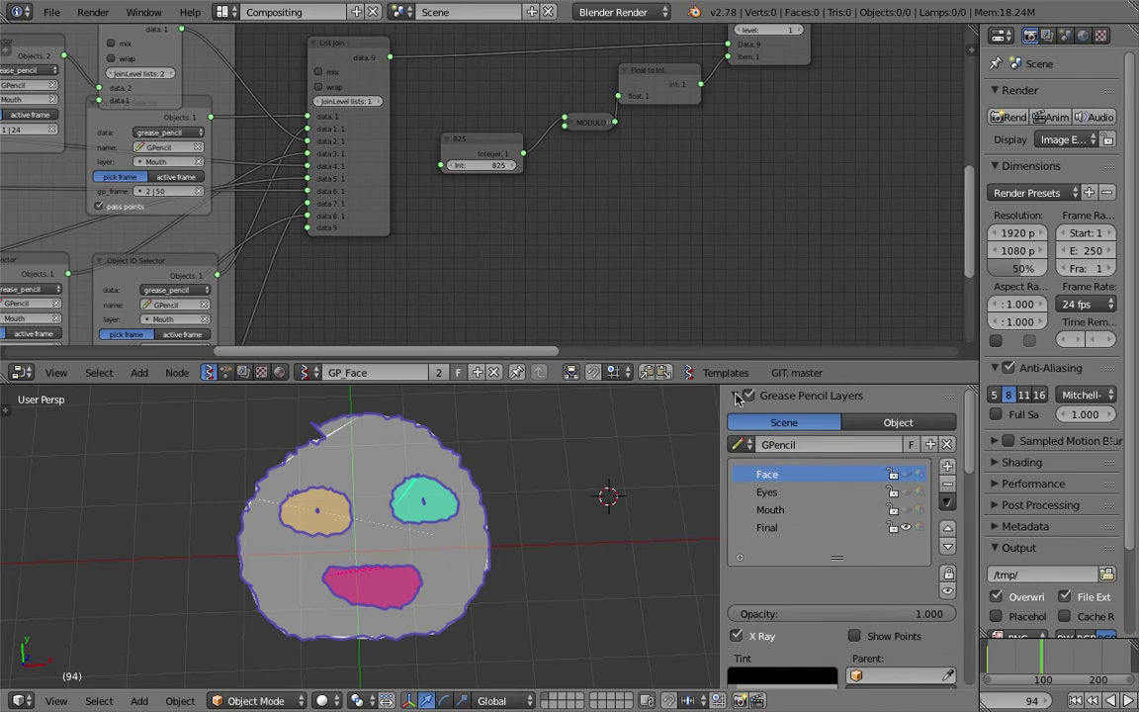
{"action": "left_click", "coordinate": [736, 397]}
Enable Only Render in the 3D view's display settings
{"action": "scroll", "coordinate": [794, 551], "scroll_direction": "down", "scroll_amount": 3}
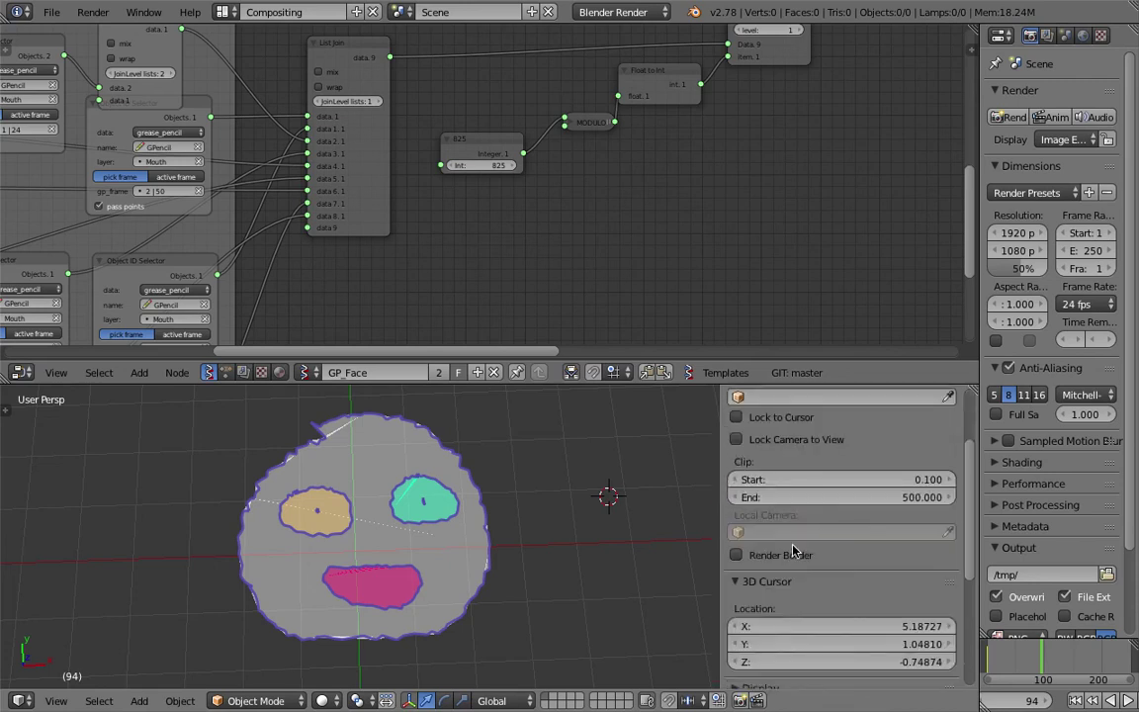
{"action": "scroll", "coordinate": [794, 551], "scroll_direction": "down", "scroll_amount": 5}
{"action": "left_click", "coordinate": [771, 506]}
{"action": "left_click", "coordinate": [784, 539]}
{"action": "left_click", "coordinate": [784, 540]}
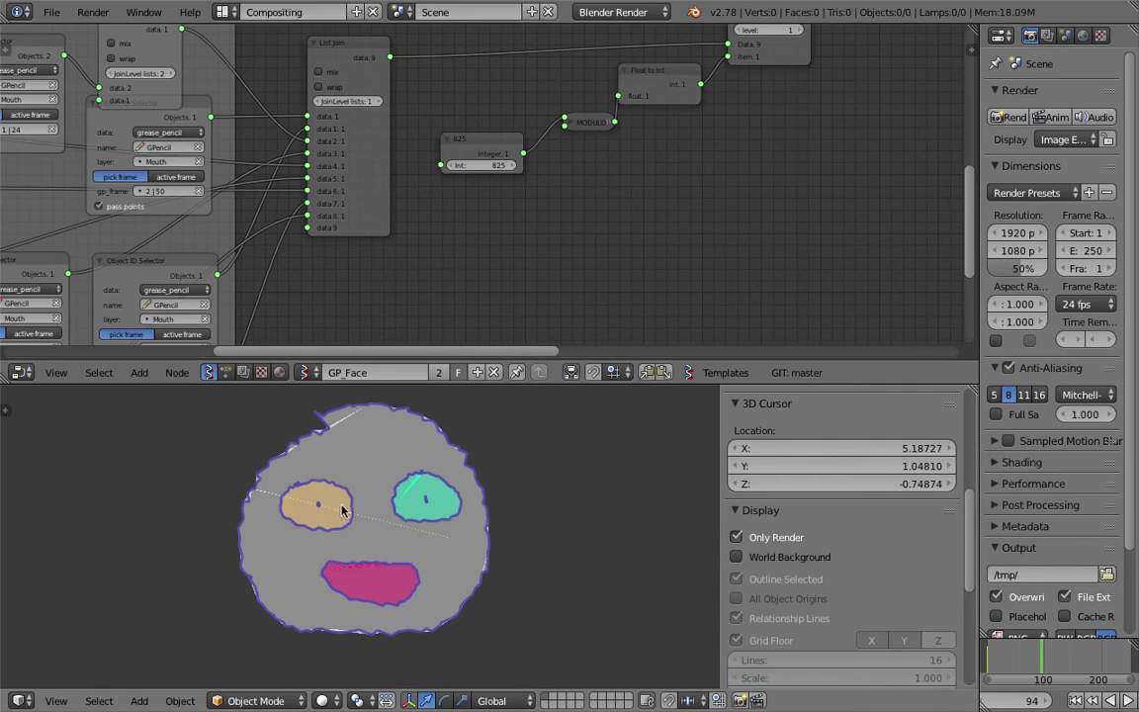
{"action": "middle_click_drag", "start_coordinate": [594, 241], "coordinate": [264, 340]}
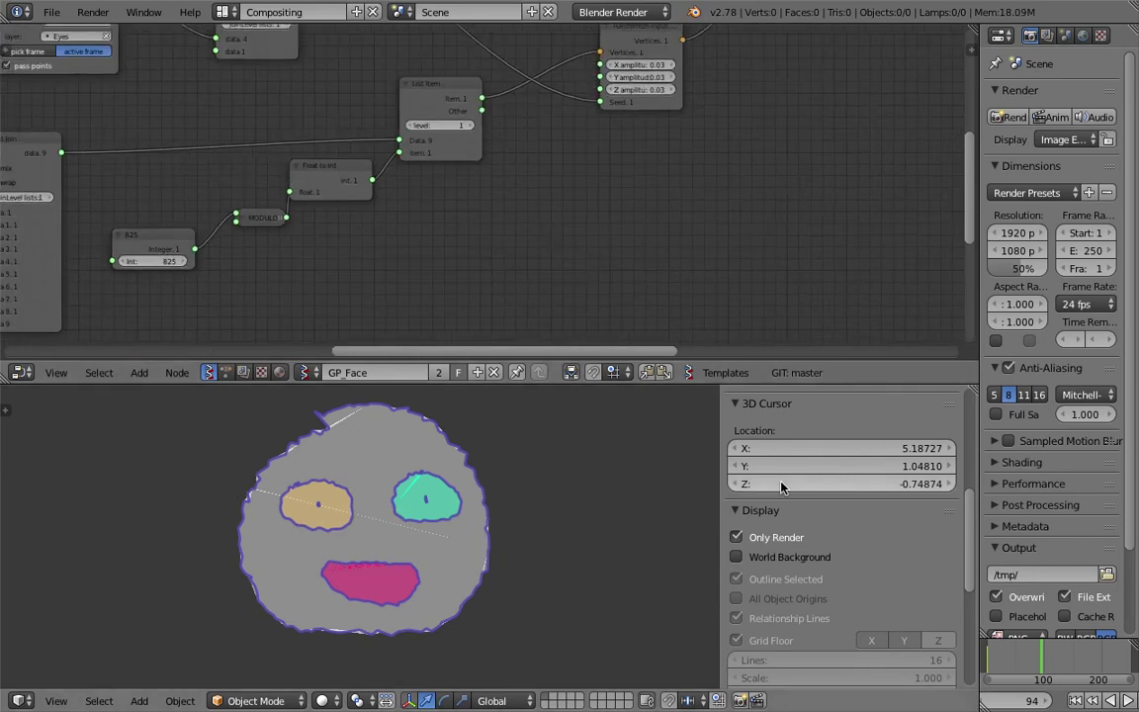
Expand the Grease Pencil Colors section and examine the color entries in GP_Palette
{"action": "scroll", "coordinate": [771, 425], "scroll_direction": "up", "scroll_amount": 7}
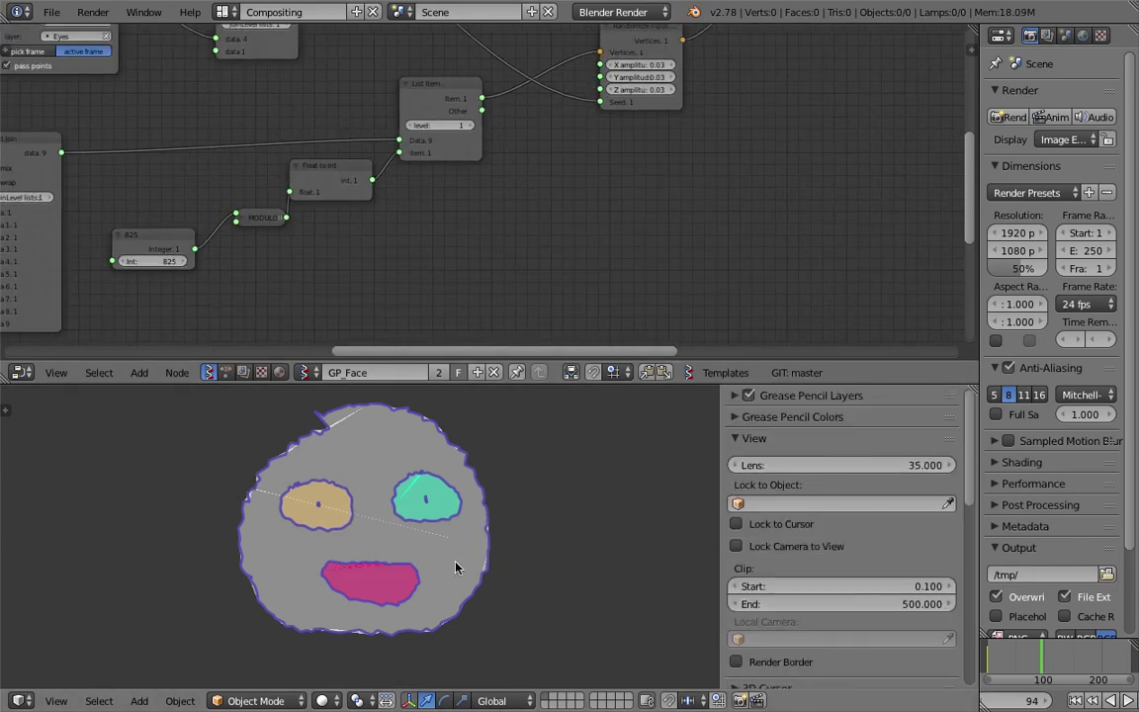
{"action": "left_click", "coordinate": [774, 419]}
{"action": "scroll", "coordinate": [825, 559], "scroll_direction": "down", "scroll_amount": 10}
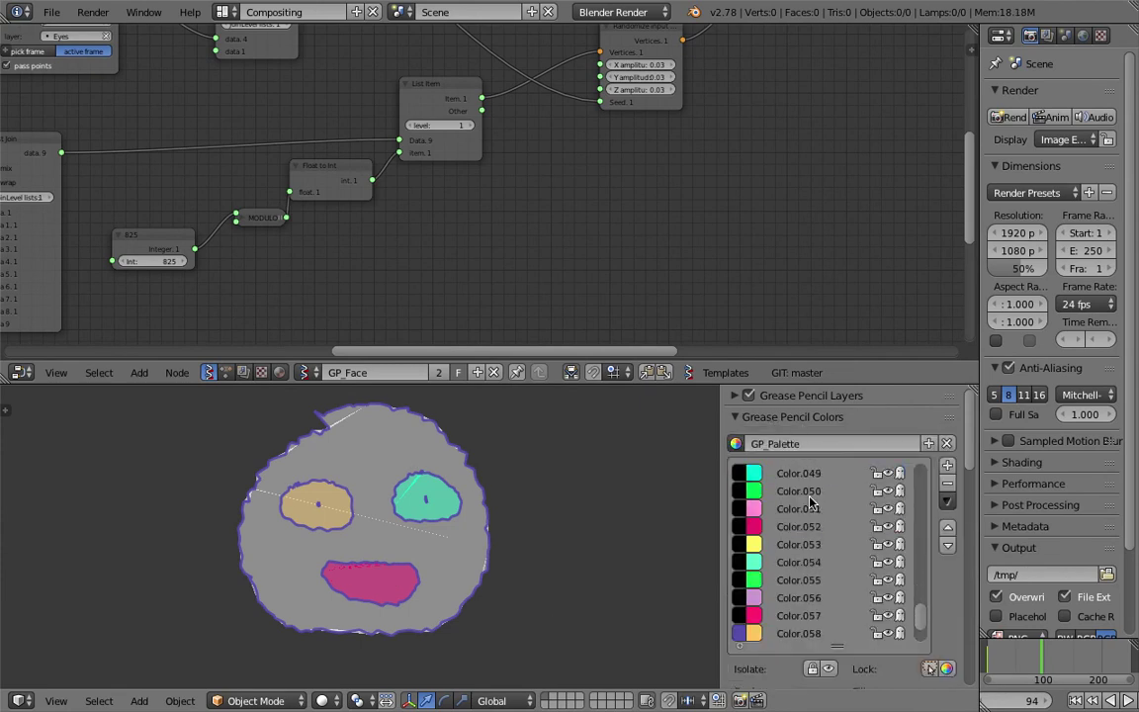
{"action": "scroll", "coordinate": [824, 539], "scroll_direction": "up", "scroll_amount": 6}
{"action": "scroll", "coordinate": [262, 465], "scroll_direction": "up", "scroll_amount": 2}
{"action": "scroll", "coordinate": [307, 581], "scroll_direction": "down", "scroll_amount": 2}
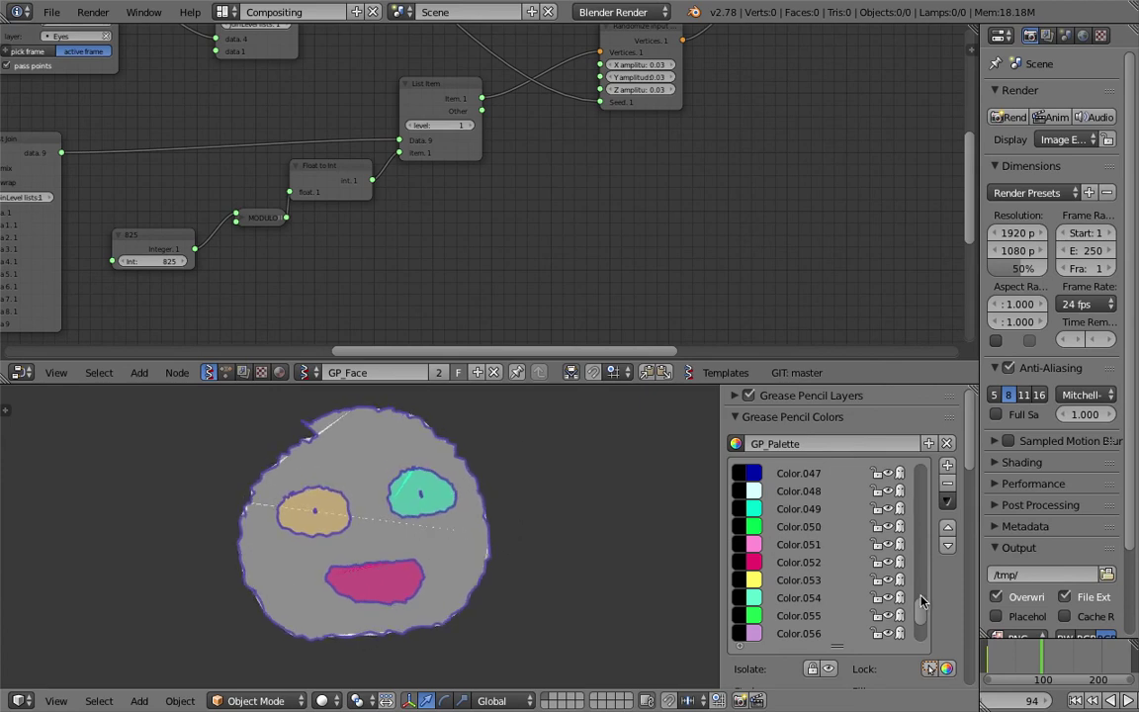
{"action": "scroll", "coordinate": [934, 575], "scroll_direction": "up", "scroll_amount": 15}
{"action": "left_click_drag", "start_coordinate": [926, 585], "coordinate": [926, 577]}
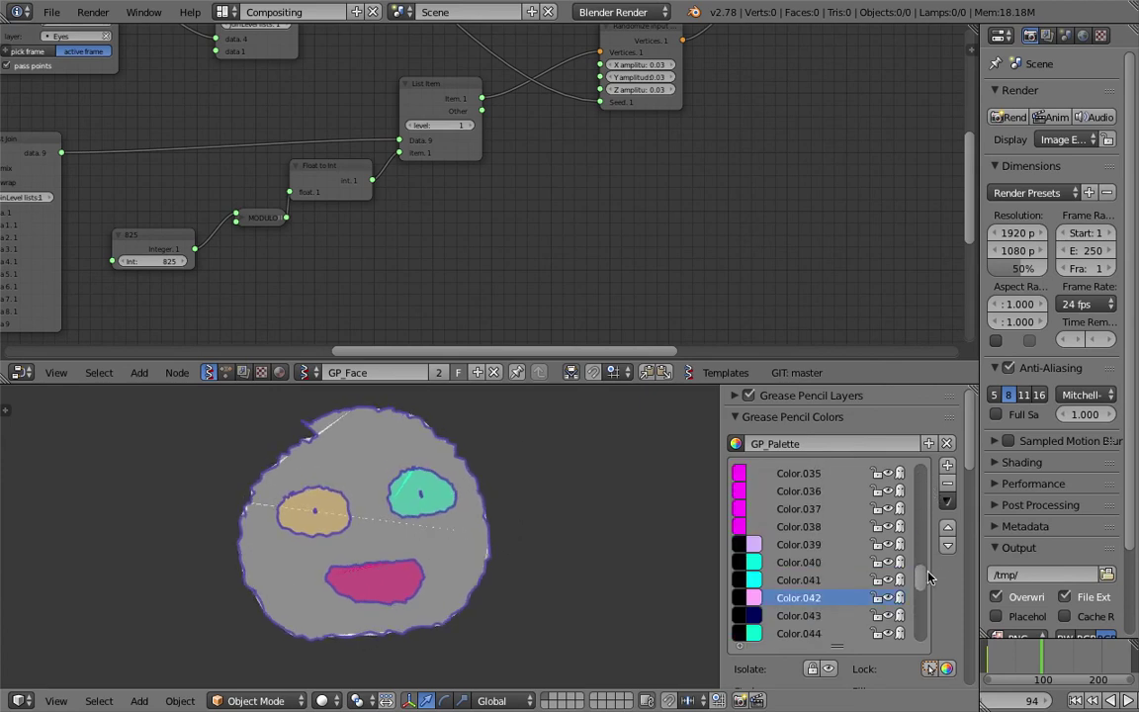
{"action": "scroll", "coordinate": [818, 504], "scroll_direction": "up", "scroll_amount": 2}
{"action": "left_click", "coordinate": [809, 526]}
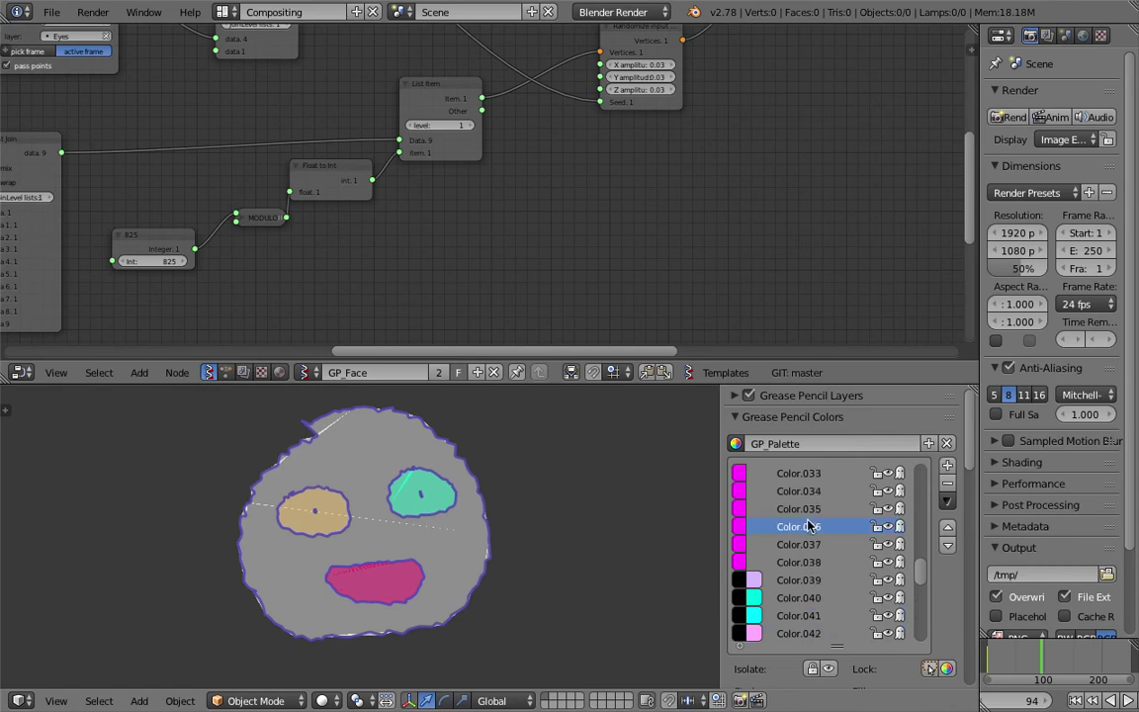
{"action": "scroll", "coordinate": [829, 547], "scroll_direction": "down", "scroll_amount": 2}
{"action": "scroll", "coordinate": [845, 518], "scroll_direction": "down", "scroll_amount": 1}
{"action": "scroll", "coordinate": [839, 511], "scroll_direction": "up", "scroll_amount": 15}
{"action": "scroll", "coordinate": [836, 523], "scroll_direction": "up", "scroll_amount": 20}
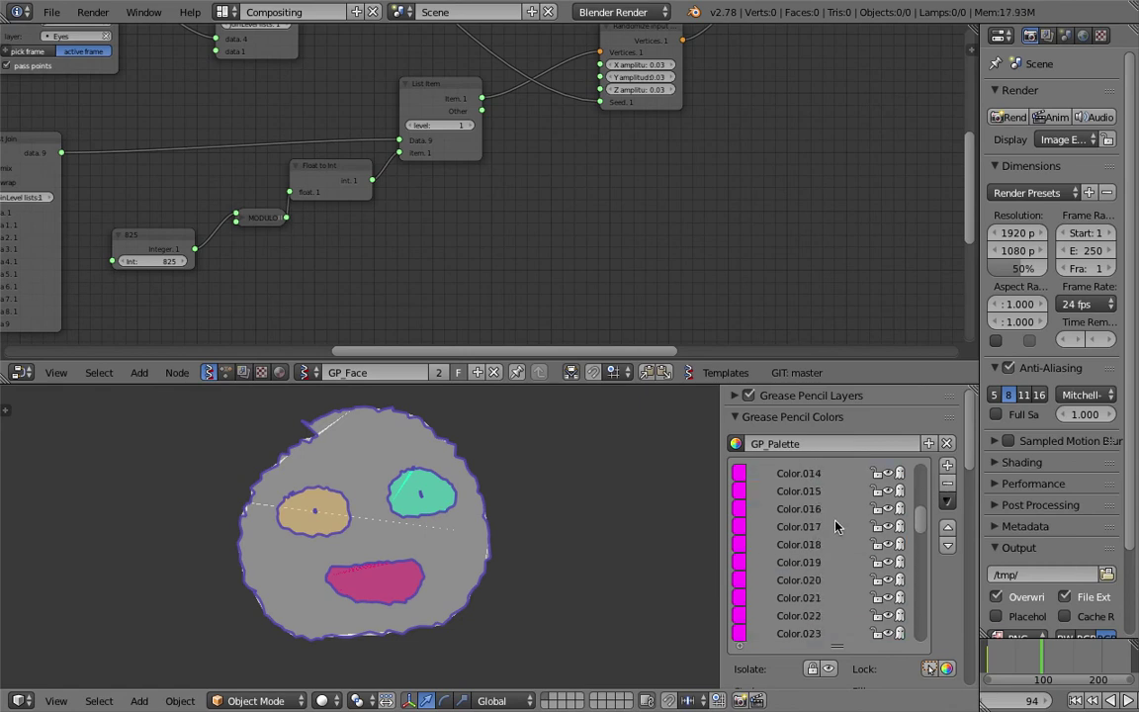
Remove the first two colors from GP_Palette and undo the removal of the one named Color
{"action": "left_click", "coordinate": [832, 492]}
{"action": "left_click", "coordinate": [948, 483]}
{"action": "left_click", "coordinate": [948, 483]}
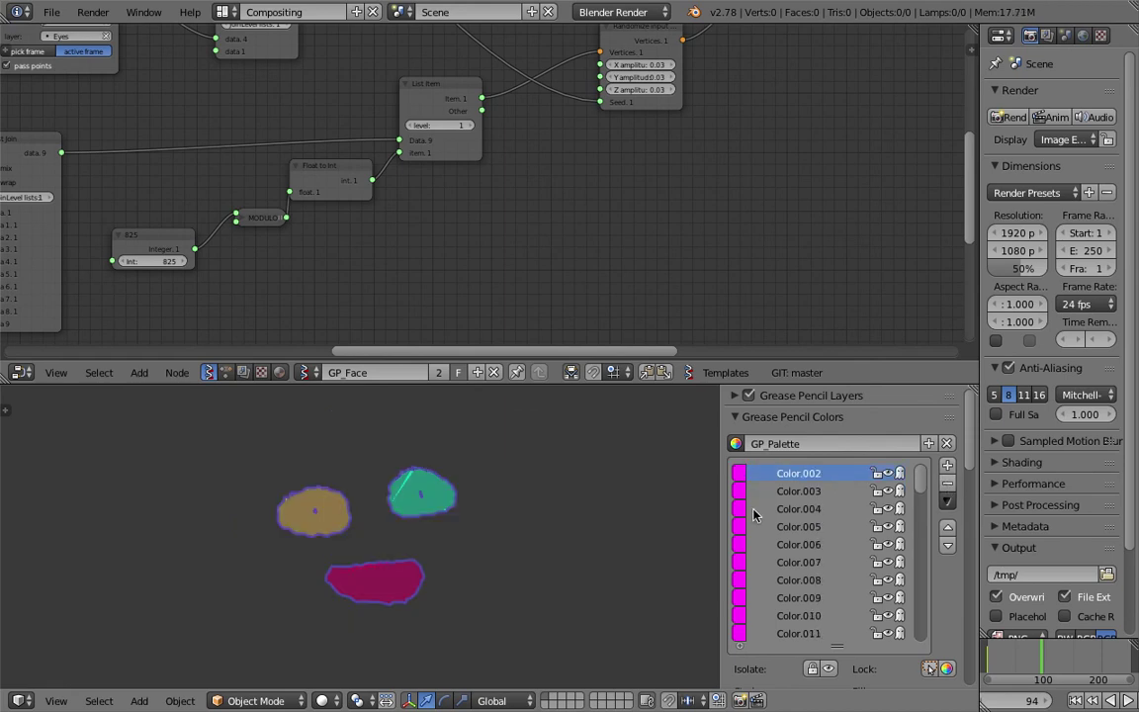
{"action": "left_click", "coordinate": [1015, 659]}
{"action": "key", "text": "ctrl+z"}
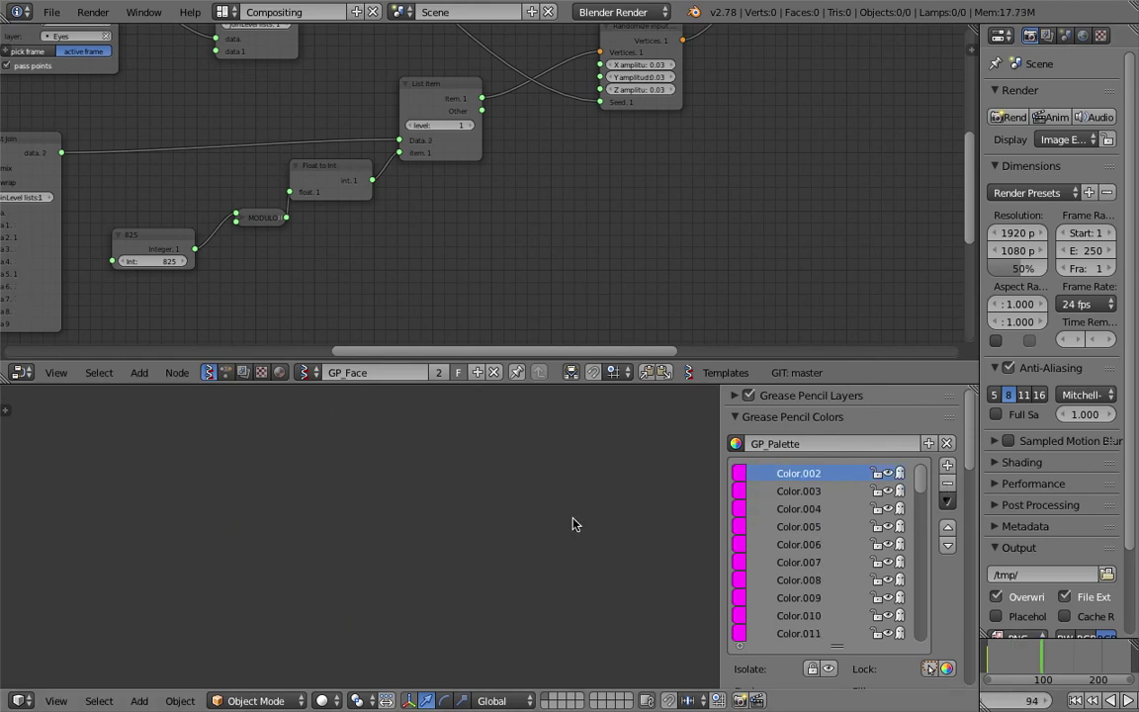
{"action": "key", "text": "ctrl+z"}
Select the first palette color and switch its High Quality Fill off and back on
{"action": "scroll", "coordinate": [846, 551], "scroll_direction": "up", "scroll_amount": 1}
{"action": "scroll", "coordinate": [840, 559], "scroll_direction": "down", "scroll_amount": 1}
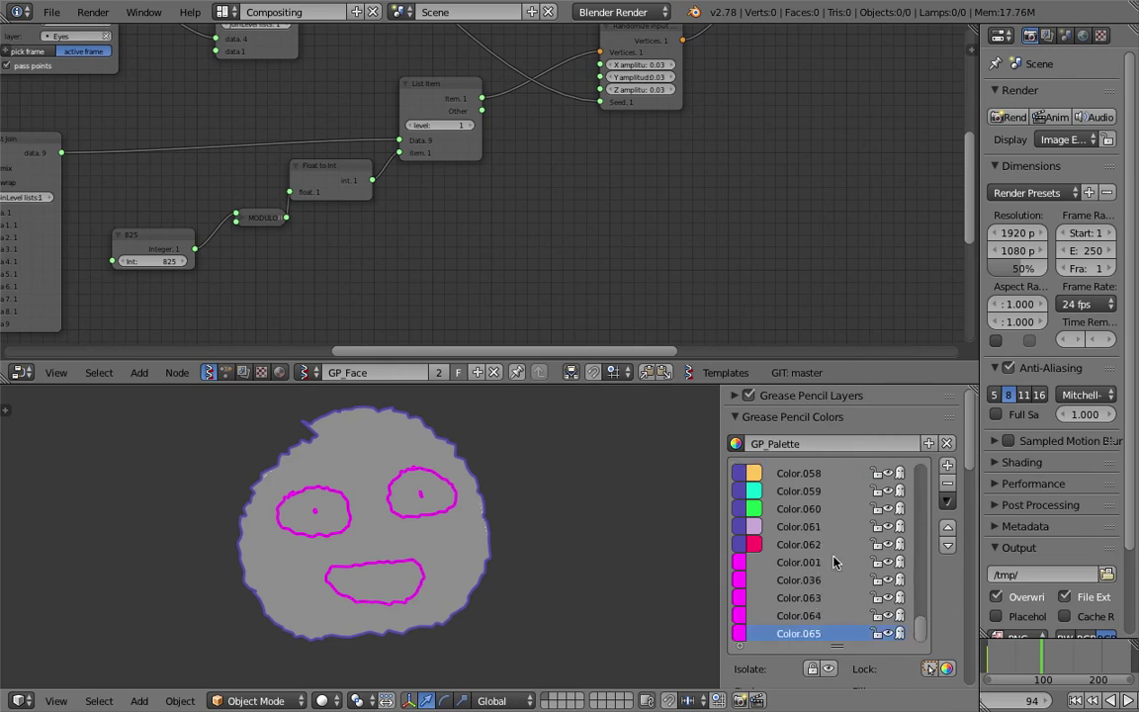
{"action": "scroll", "coordinate": [850, 565], "scroll_direction": "up", "scroll_amount": 20}
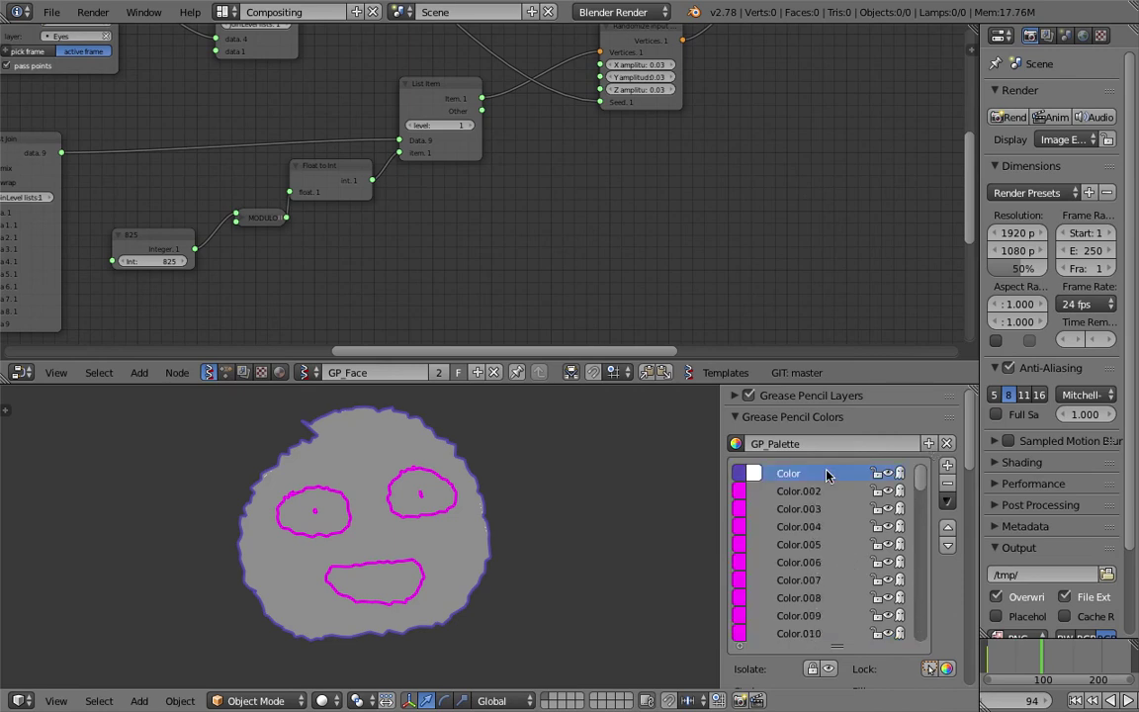
{"action": "scroll", "coordinate": [886, 472], "scroll_direction": "down", "scroll_amount": 7}
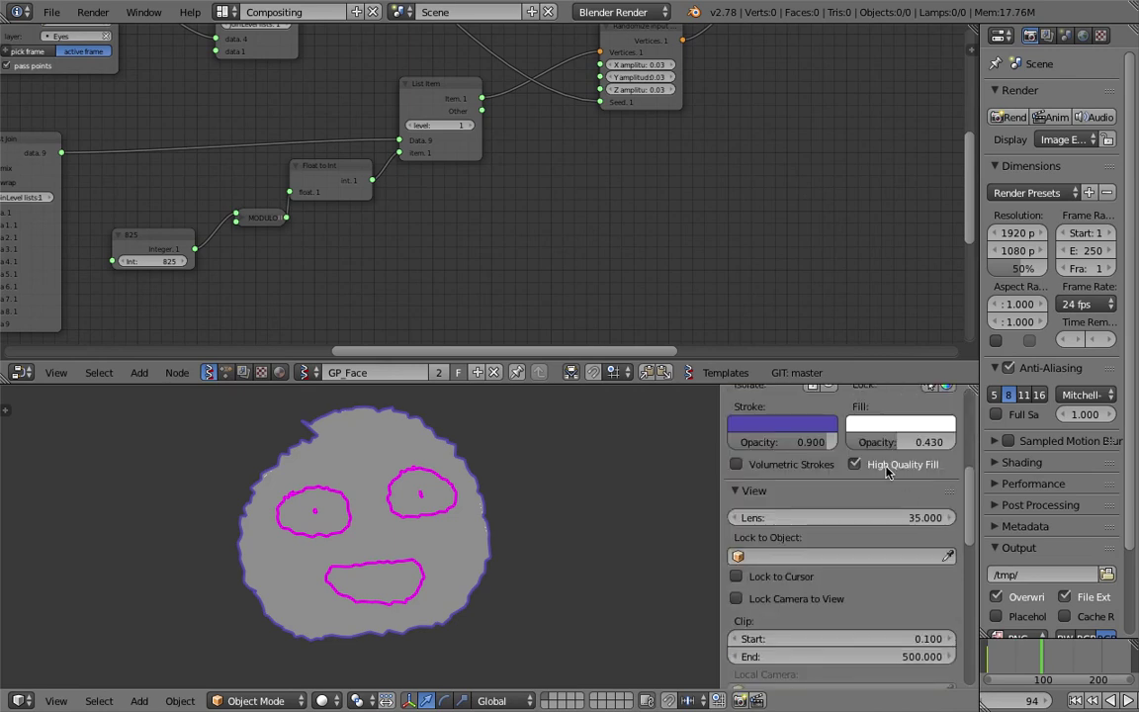
{"action": "left_click", "coordinate": [883, 465]}
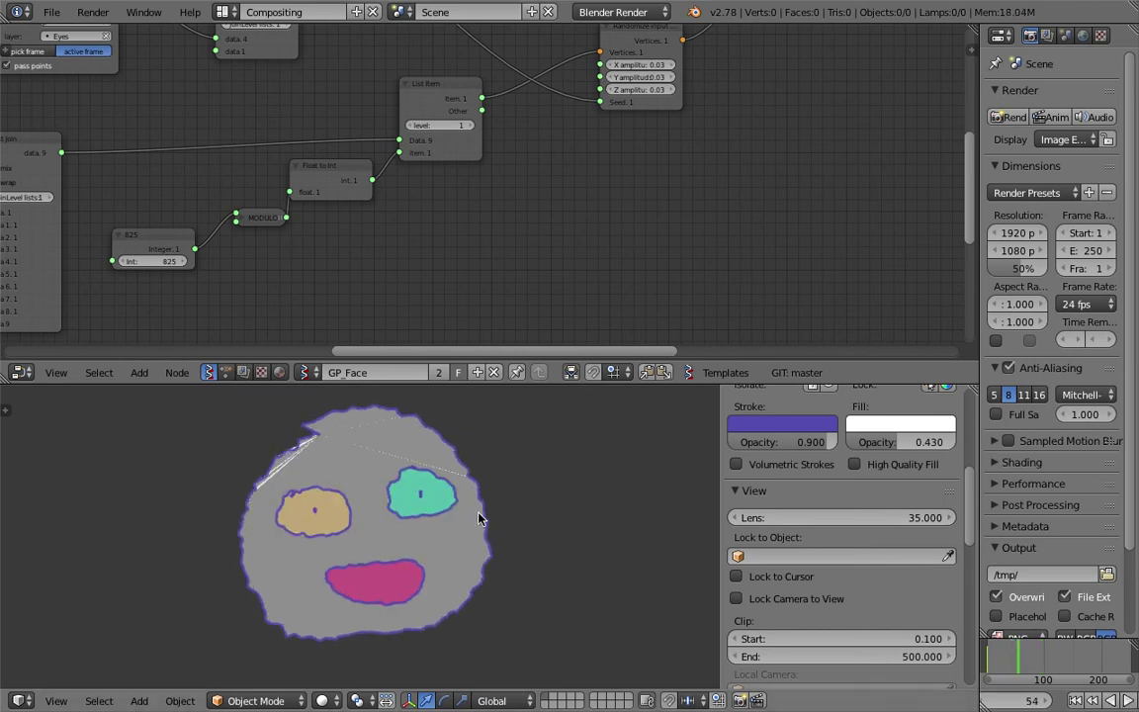
{"action": "left_click", "coordinate": [854, 464]}
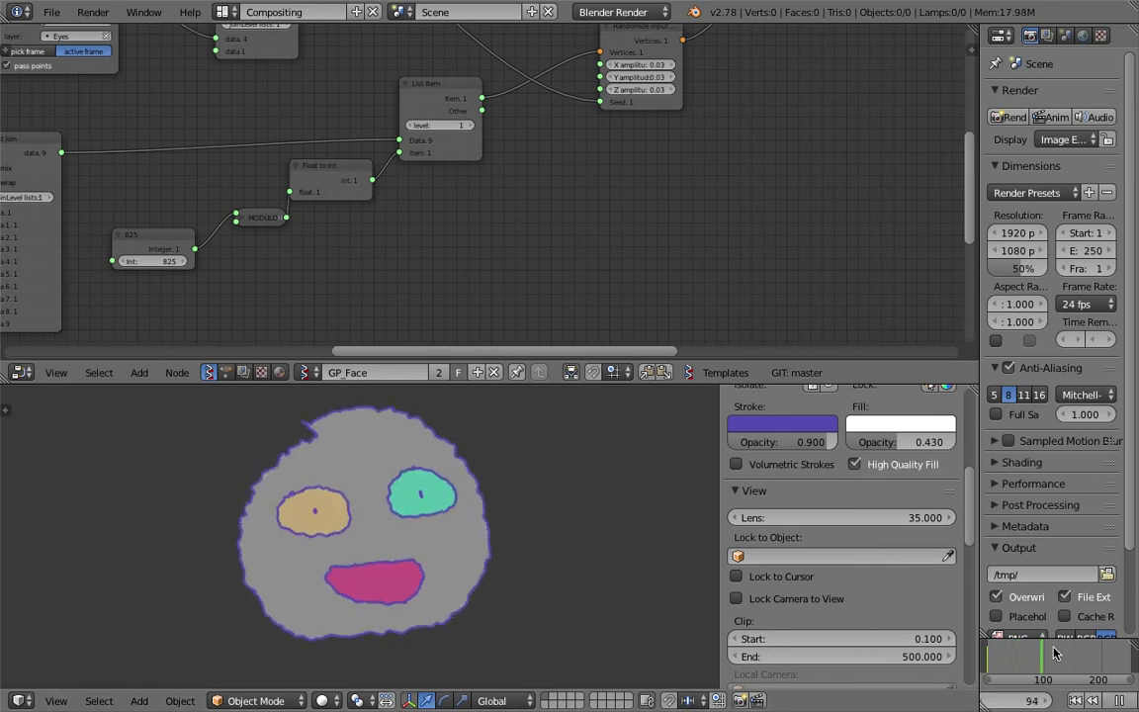
Save the file and briefly play the face animation
{"action": "key", "text": "ctrl+s"}
{"action": "left_click", "coordinate": [460, 556]}
{"action": "key", "text": "alt+a"}
{"action": "scroll", "coordinate": [246, 267], "scroll_direction": "up", "scroll_amount": 2}
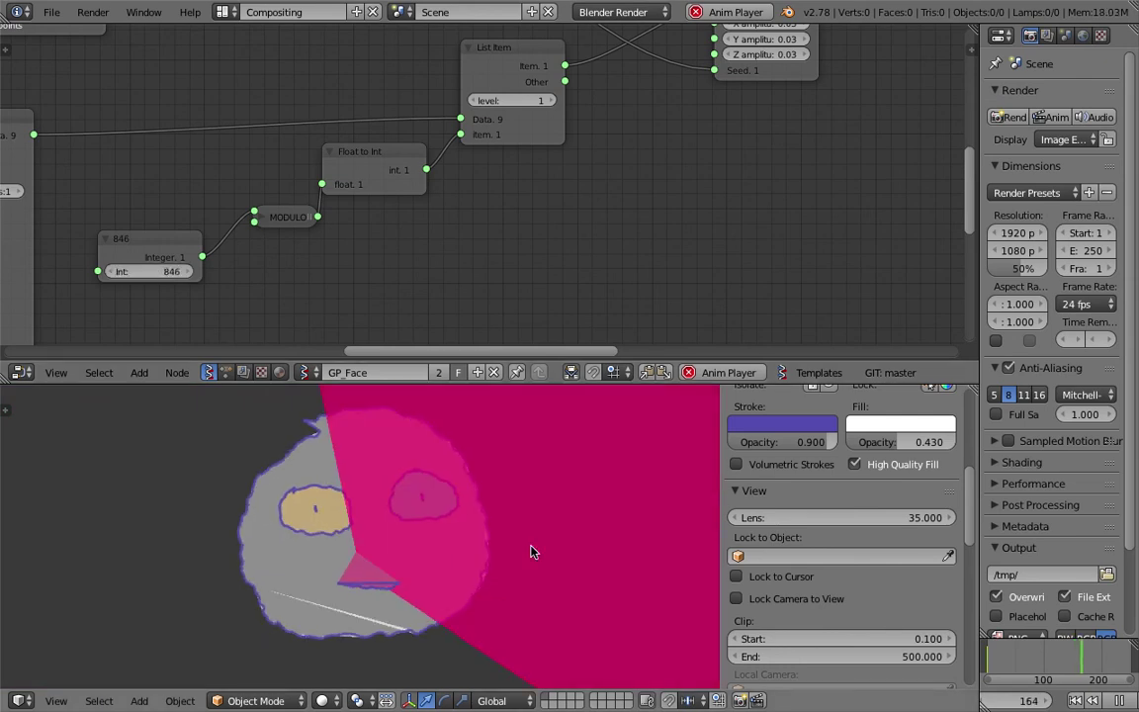
{"action": "key", "text": "Escape"}
Remove Color.004 through Color.006 from GP_Palette
{"action": "scroll", "coordinate": [813, 583], "scroll_direction": "up", "scroll_amount": 5}
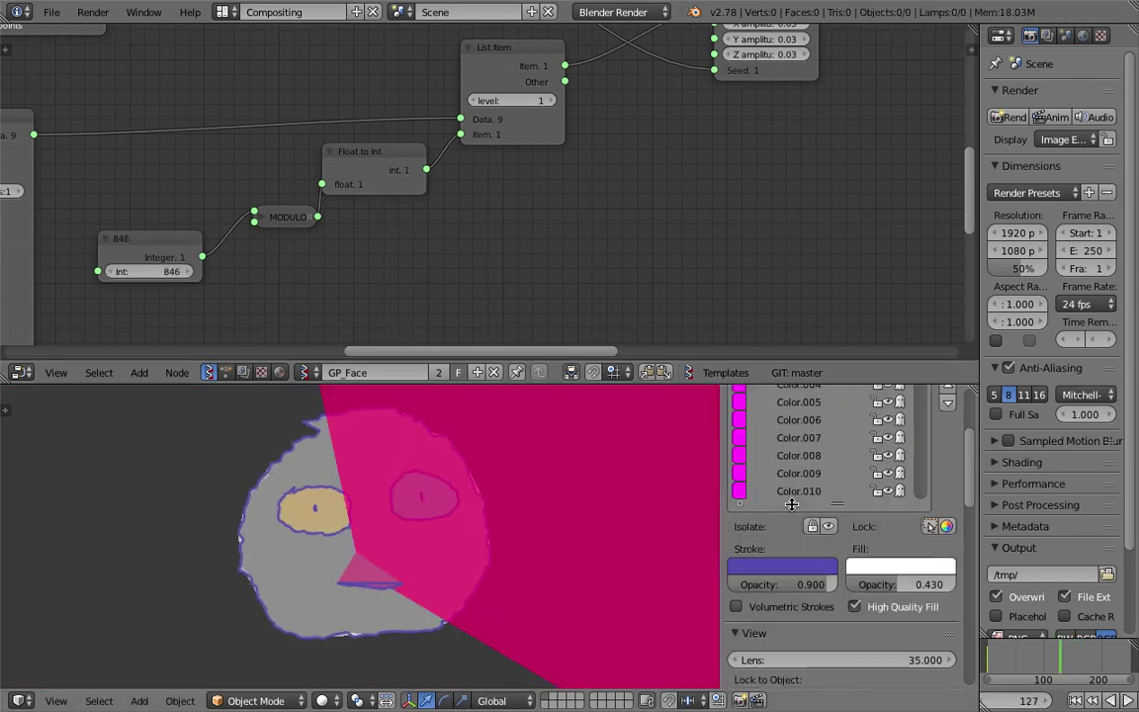
{"action": "scroll", "coordinate": [967, 485], "scroll_direction": "up", "scroll_amount": 4}
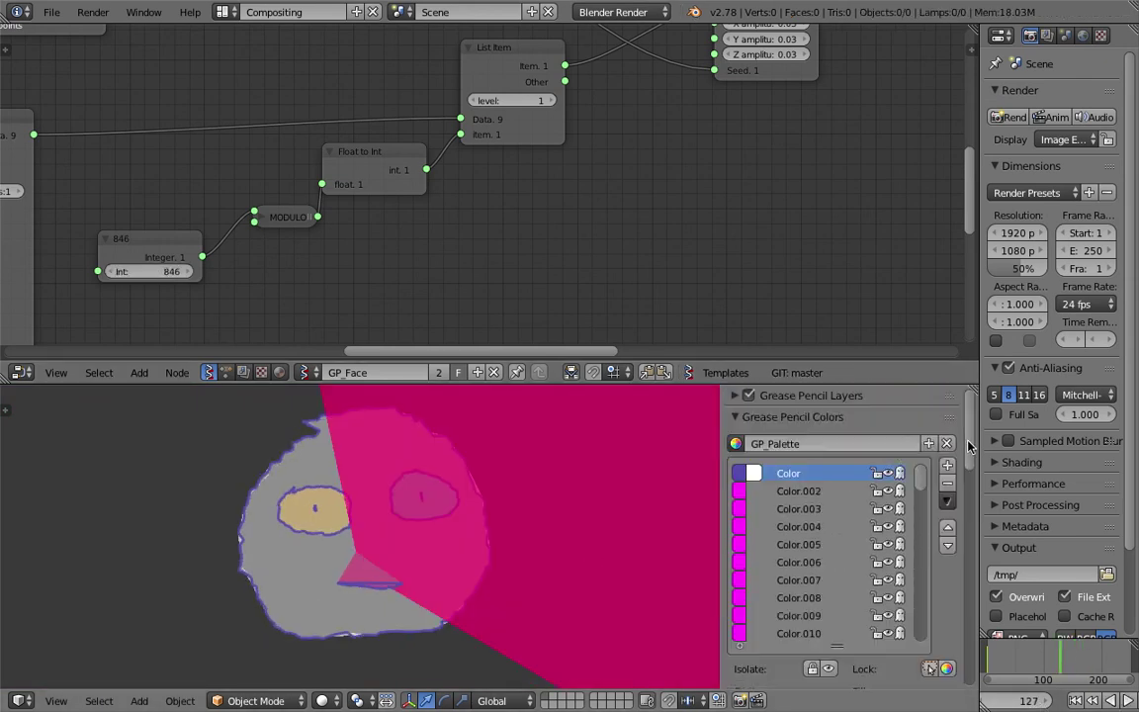
{"action": "scroll", "coordinate": [974, 499], "scroll_direction": "down", "scroll_amount": 6}
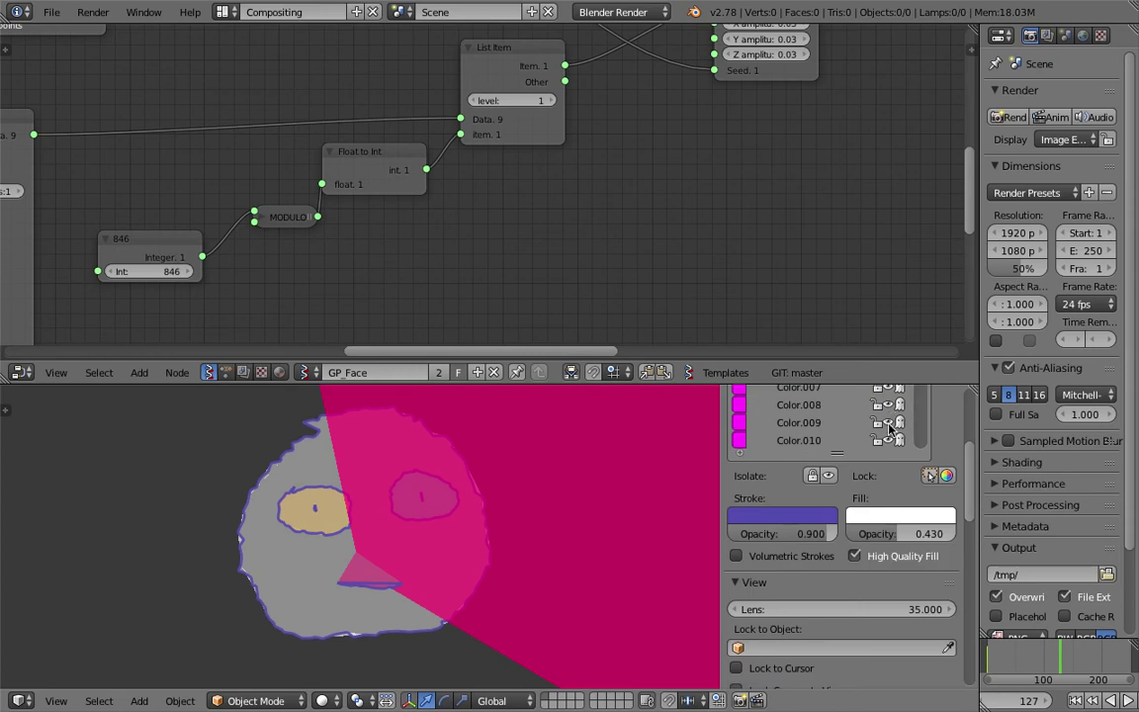
{"action": "left_click_drag", "start_coordinate": [975, 450], "coordinate": [968, 413]}
{"action": "left_click", "coordinate": [864, 441]}
{"action": "left_click", "coordinate": [832, 512]}
{"action": "left_click", "coordinate": [949, 436]}
{"action": "left_click", "coordinate": [949, 436]}
{"action": "left_click", "coordinate": [949, 435]}
Remove the magenta entries Color.007 through Color.013 from GP_Palette
{"action": "left_click", "coordinate": [810, 512]}
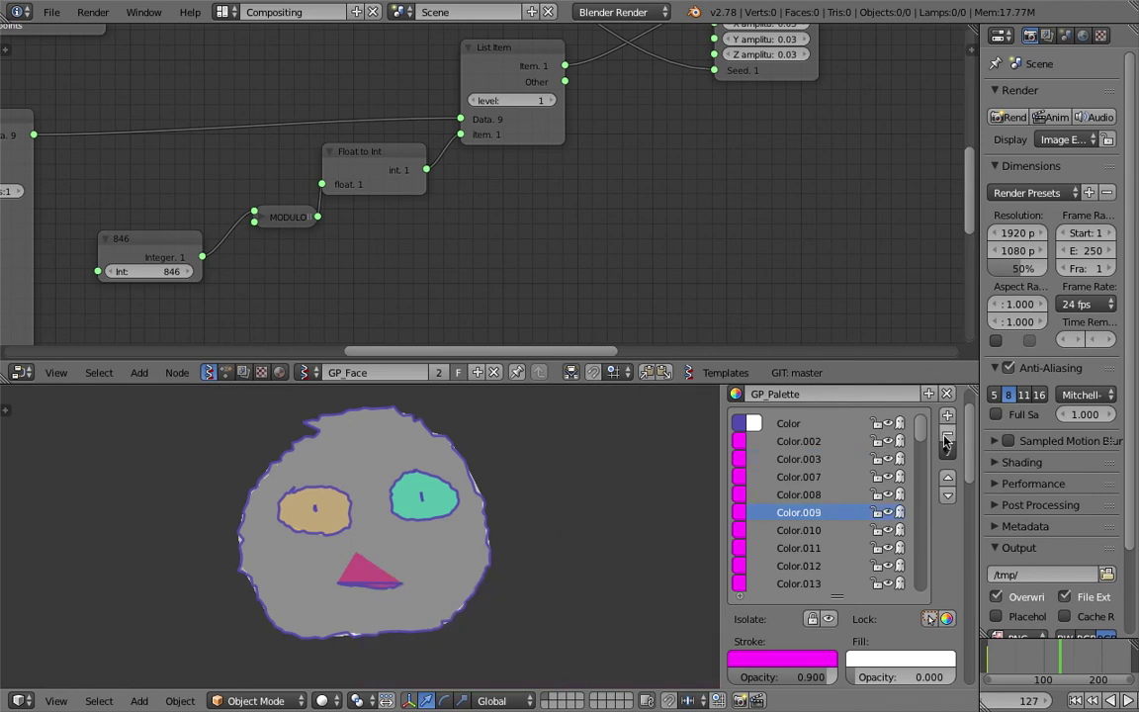
{"action": "left_click", "coordinate": [949, 436]}
{"action": "left_click", "coordinate": [949, 435]}
{"action": "left_click", "coordinate": [949, 435]}
{"action": "left_click", "coordinate": [822, 529]}
{"action": "left_click", "coordinate": [947, 435]}
{"action": "left_click", "coordinate": [947, 435]}
{"action": "left_click", "coordinate": [949, 435]}
{"action": "left_click", "coordinate": [949, 436]}
Remove Color.003, Color.014 through Color.016 and Color.018 through Color.021 from GP_Palette
{"action": "left_click", "coordinate": [852, 512]}
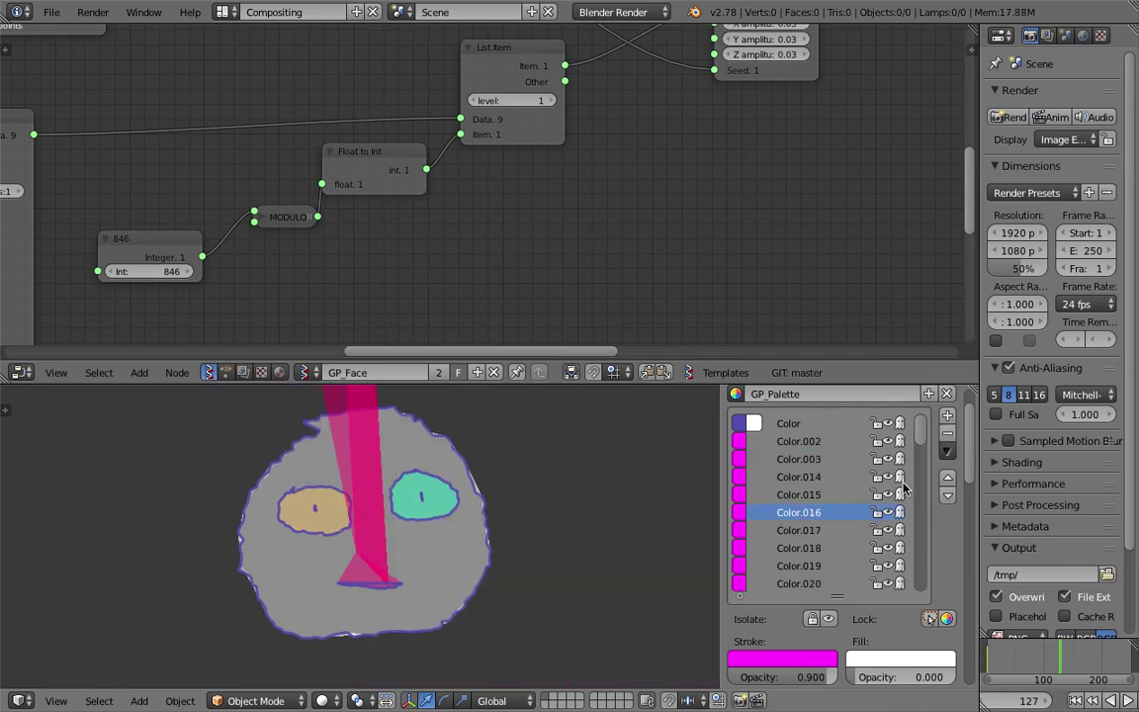
{"action": "left_click", "coordinate": [950, 436]}
{"action": "left_click", "coordinate": [950, 436]}
{"action": "left_click", "coordinate": [950, 436]}
{"action": "left_click", "coordinate": [949, 436]}
{"action": "left_click", "coordinate": [835, 530]}
{"action": "left_click", "coordinate": [950, 436]}
{"action": "left_click", "coordinate": [950, 436]}
{"action": "left_click", "coordinate": [950, 436]}
{"action": "left_click", "coordinate": [949, 436]}
Remove Color.017 and Color.022 through Color.029 from GP_Palette
{"action": "left_click", "coordinate": [811, 530]}
{"action": "left_click", "coordinate": [949, 435]}
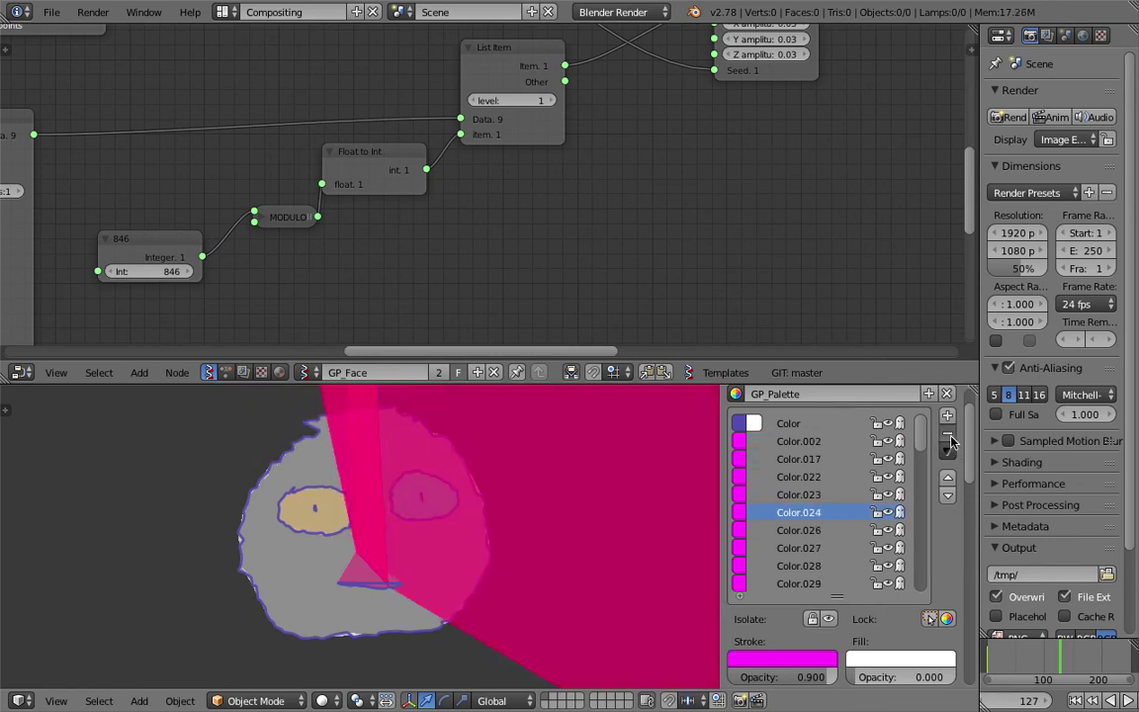
{"action": "left_click", "coordinate": [949, 434]}
{"action": "left_click", "coordinate": [949, 435]}
{"action": "left_click", "coordinate": [949, 435]}
{"action": "left_click", "coordinate": [811, 530]}
{"action": "left_click", "coordinate": [949, 434]}
{"action": "left_click", "coordinate": [949, 434]}
{"action": "left_click", "coordinate": [948, 435]}
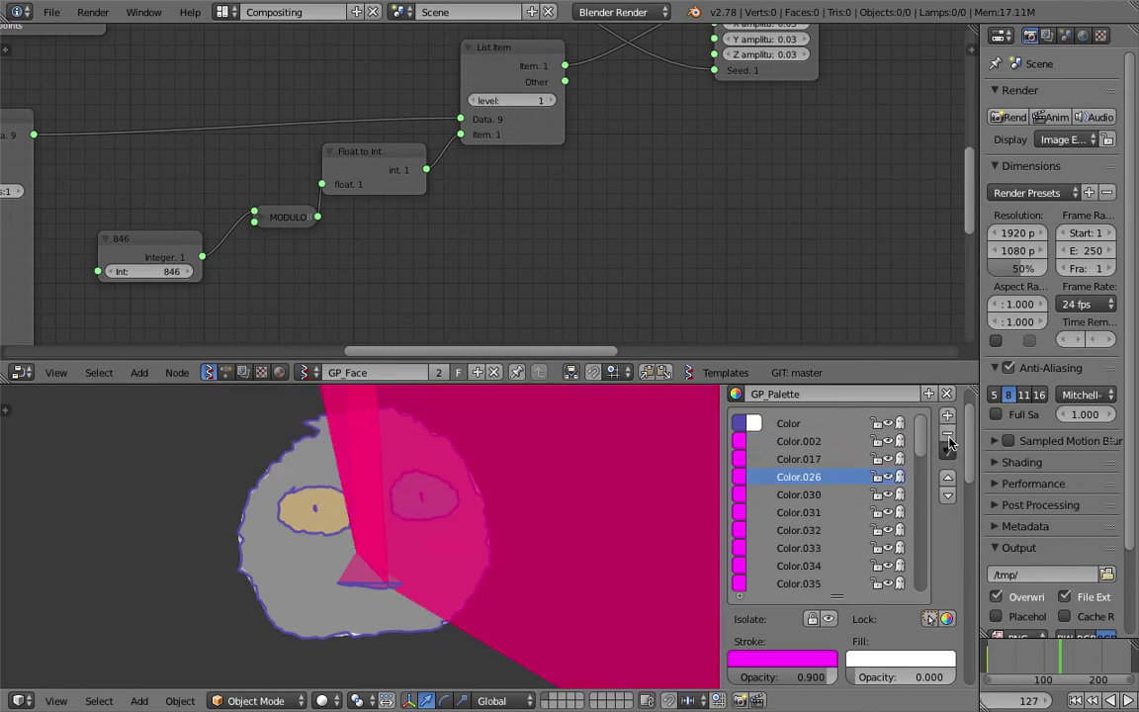
{"action": "left_click", "coordinate": [949, 435]}
{"action": "left_click", "coordinate": [949, 435]}
Remove the magenta entries Color.030 through Color.035 from GP_Palette
{"action": "left_click", "coordinate": [810, 529]}
{"action": "left_click", "coordinate": [949, 435]}
{"action": "left_click", "coordinate": [949, 435]}
{"action": "left_click", "coordinate": [949, 435]}
{"action": "left_click", "coordinate": [949, 435]}
{"action": "left_click", "coordinate": [821, 477]}
{"action": "left_click", "coordinate": [949, 435]}
Remove the remaining magenta entries Color.037, Color.038 and Color.002 from the start of GP_Palette
{"action": "left_click", "coordinate": [836, 459]}
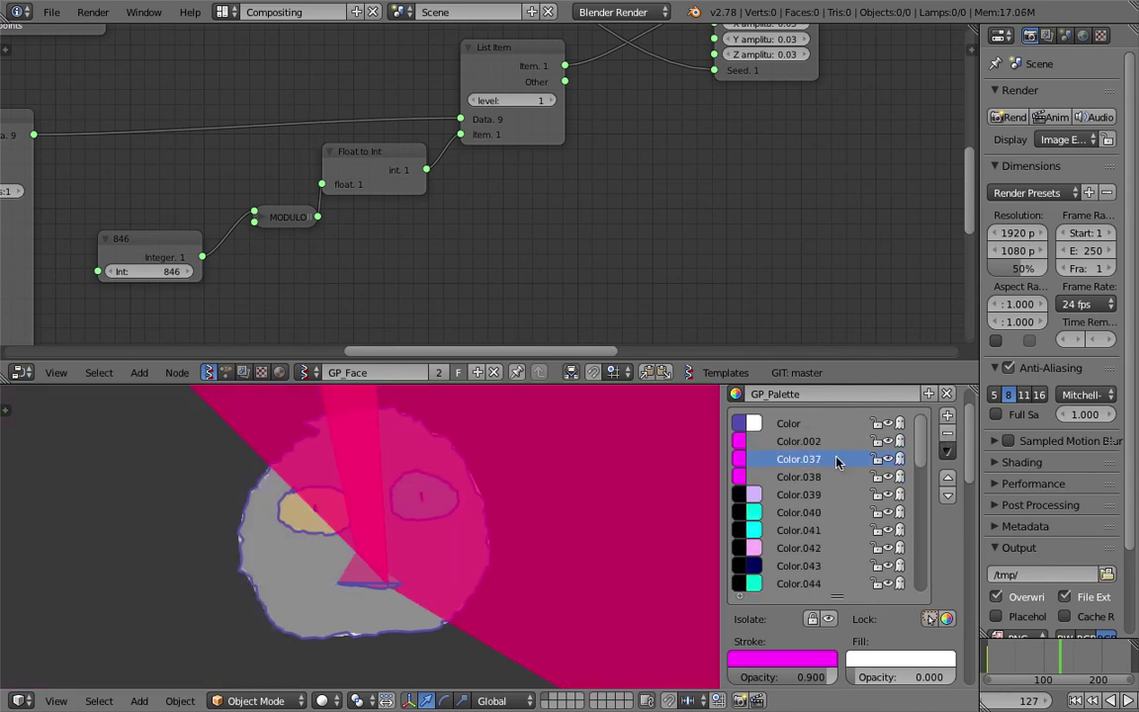
{"action": "left_click", "coordinate": [945, 435]}
{"action": "left_click", "coordinate": [850, 441]}
{"action": "left_click", "coordinate": [946, 435]}
{"action": "left_click", "coordinate": [946, 435]}
Select Color.045, scrub the timeline to frame 96 and check the remaining palette colors
{"action": "left_click", "coordinate": [808, 511]}
{"action": "left_click", "coordinate": [830, 548]}
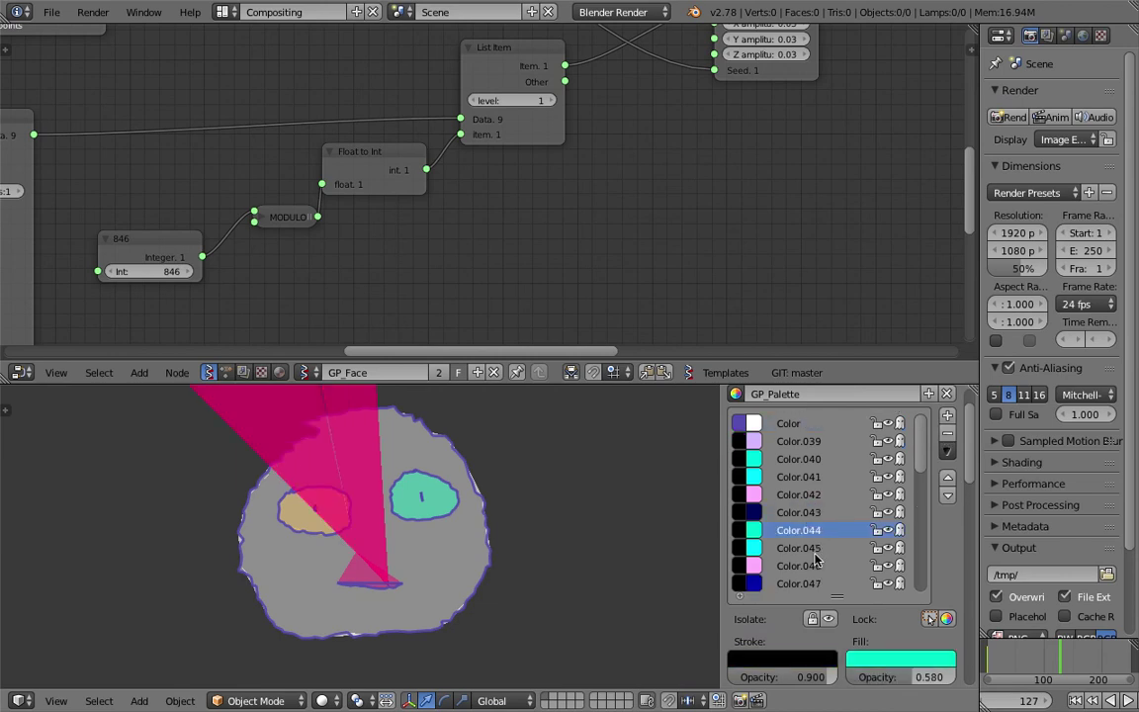
{"action": "scroll", "coordinate": [924, 472], "scroll_direction": "down", "scroll_amount": 7}
{"action": "scroll", "coordinate": [924, 471], "scroll_direction": "up", "scroll_amount": 7}
{"action": "left_click_drag", "start_coordinate": [1056, 659], "coordinate": [1041, 659]}
{"action": "scroll", "coordinate": [840, 612], "scroll_direction": "down", "scroll_amount": 2}
{"action": "scroll", "coordinate": [809, 494], "scroll_direction": "down", "scroll_amount": 11}
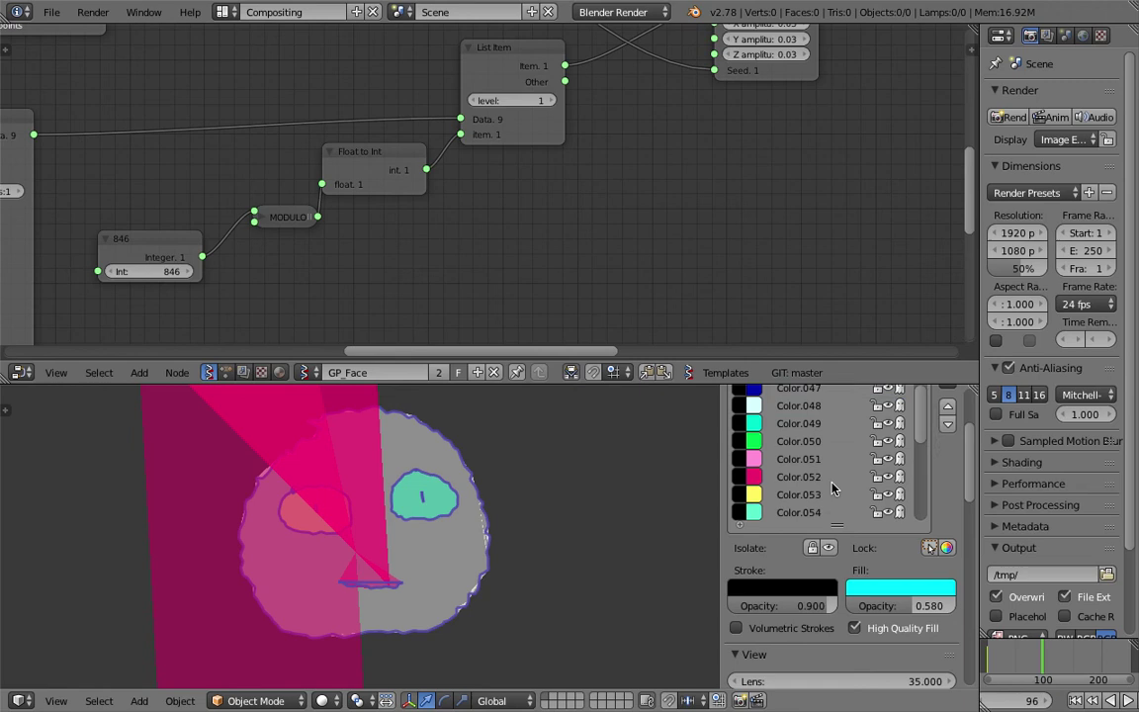
Check Color.057 and the entries below it, and turn off High Quality Fill for the magenta Color.065
{"action": "left_click", "coordinate": [809, 494]}
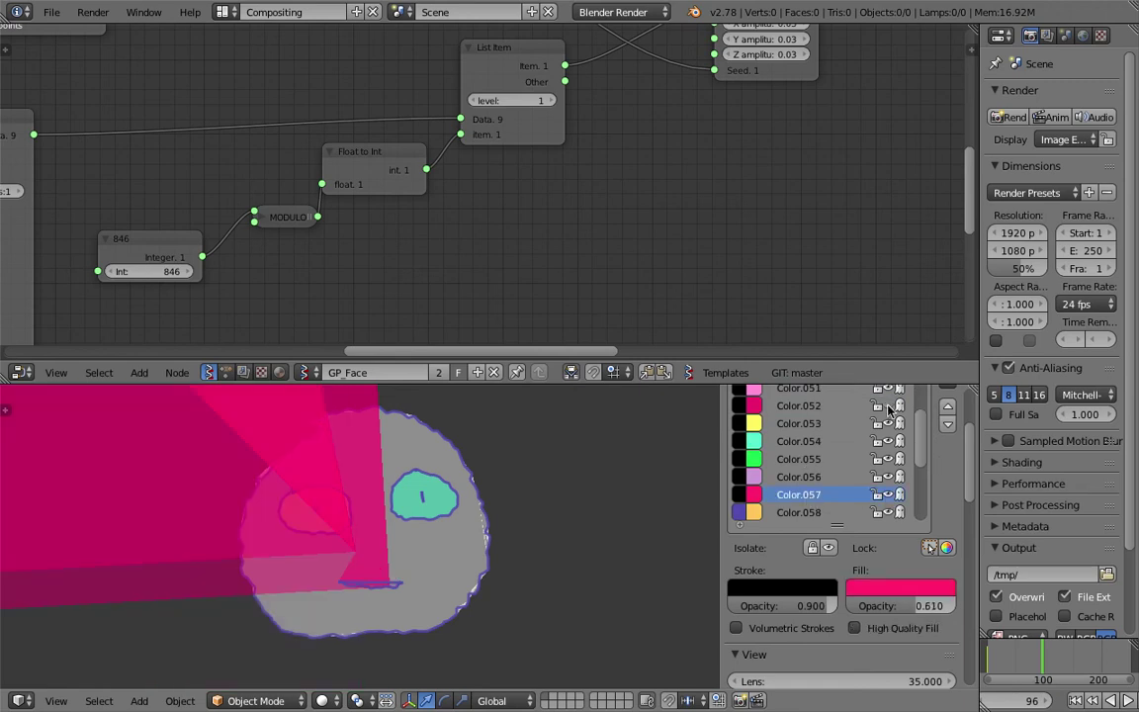
{"action": "scroll", "coordinate": [890, 409], "scroll_direction": "down", "scroll_amount": 6}
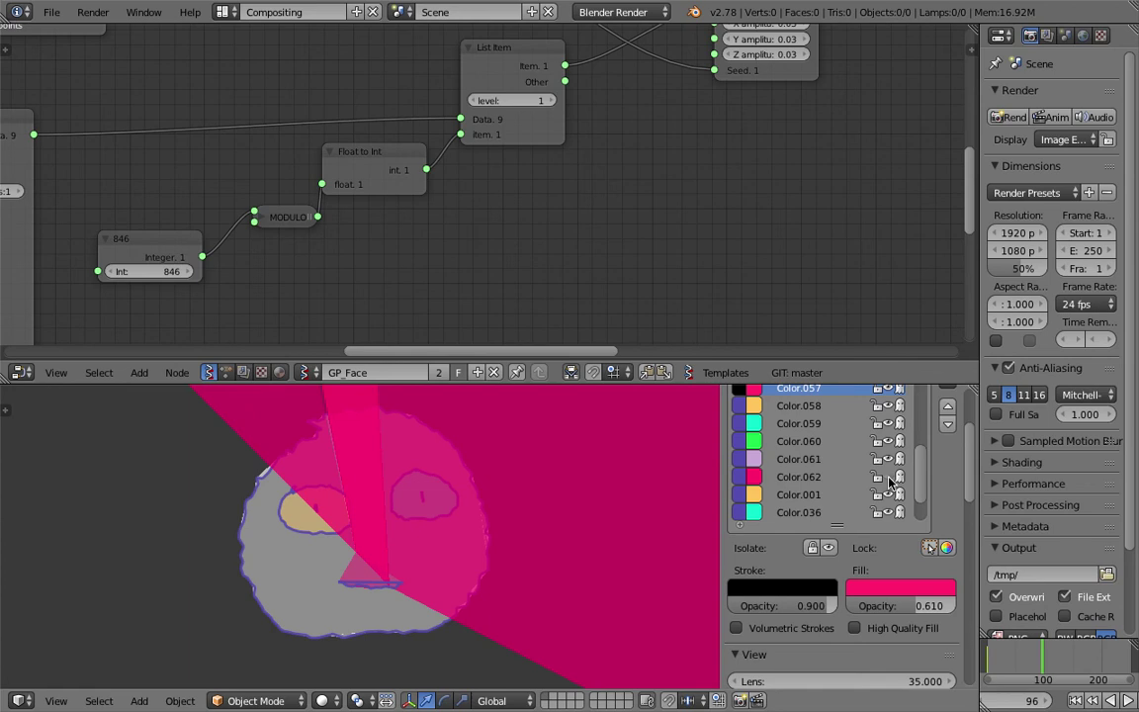
{"action": "scroll", "coordinate": [850, 484], "scroll_direction": "down", "scroll_amount": 3}
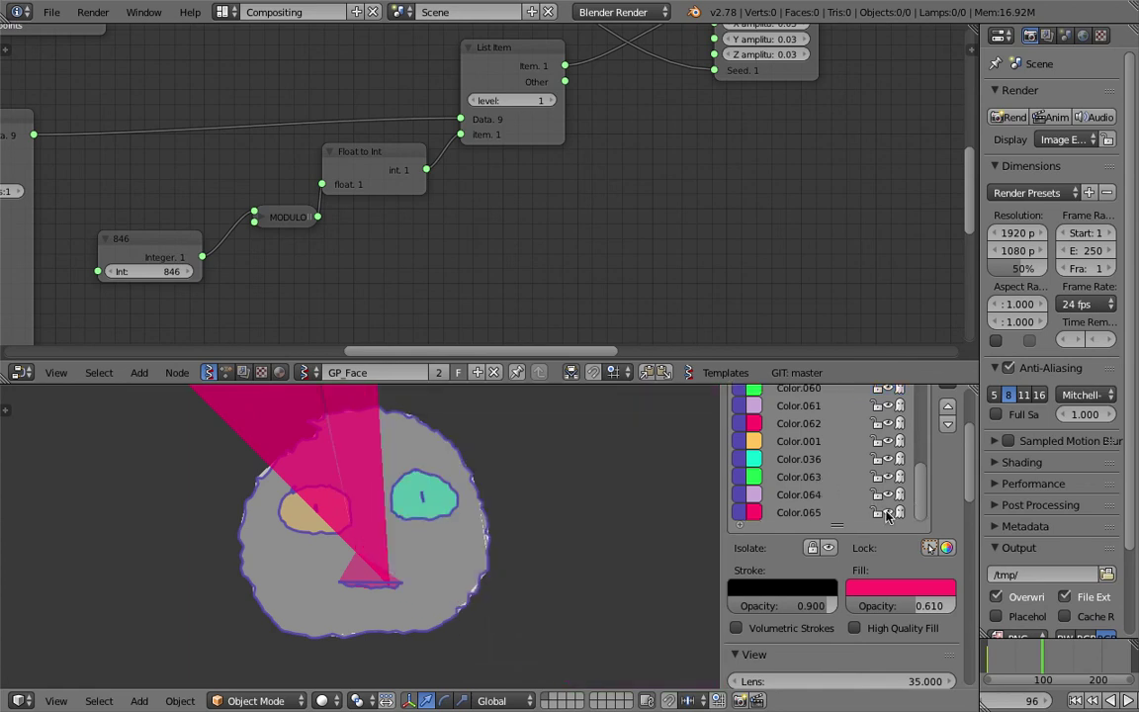
{"action": "left_click", "coordinate": [809, 512]}
{"action": "left_click", "coordinate": [902, 637]}
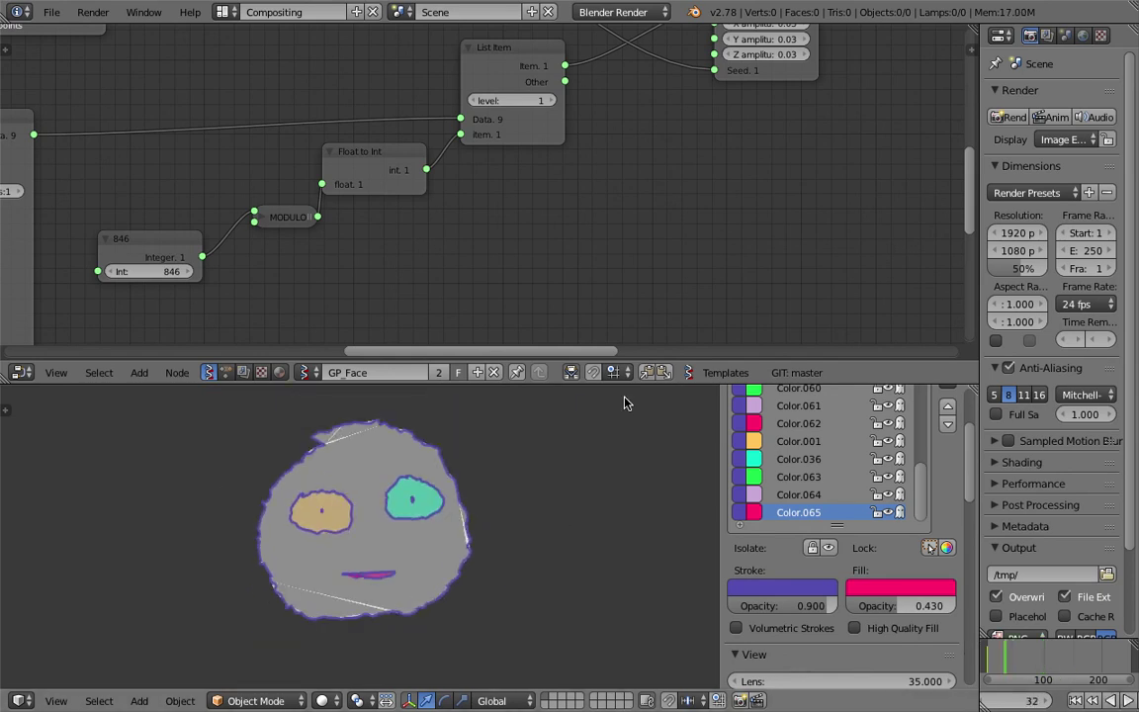
Enlarge the 3D view, hide its sidebar, and play the face animation while varying the Integer node to 637
{"action": "left_click_drag", "start_coordinate": [554, 361], "coordinate": [309, 153]}
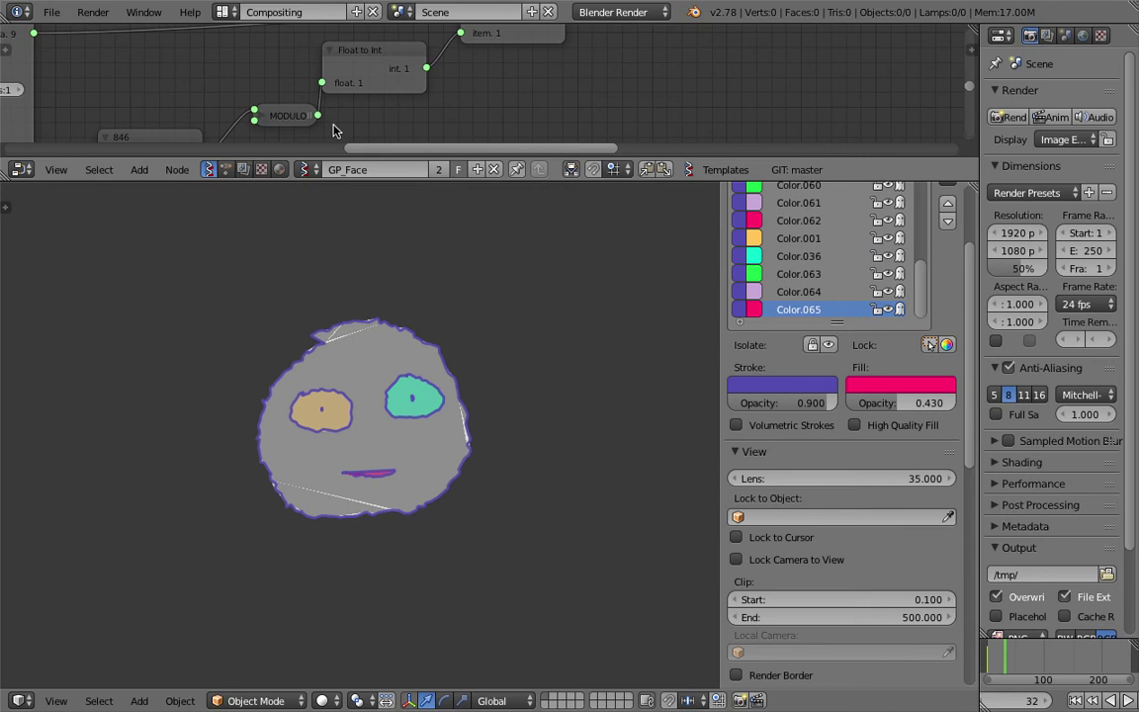
{"action": "middle_click_drag", "start_coordinate": [342, 102], "coordinate": [407, 27]}
{"action": "scroll", "coordinate": [313, 270], "scroll_direction": "up", "scroll_amount": 3}
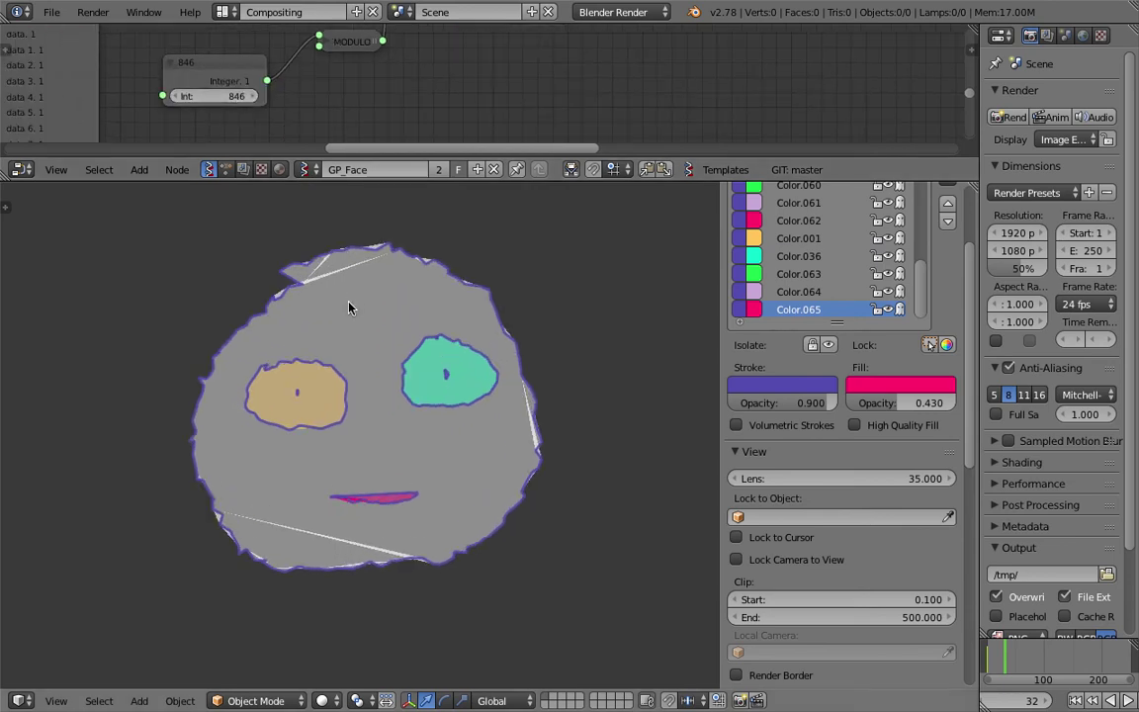
{"action": "key", "text": "n"}
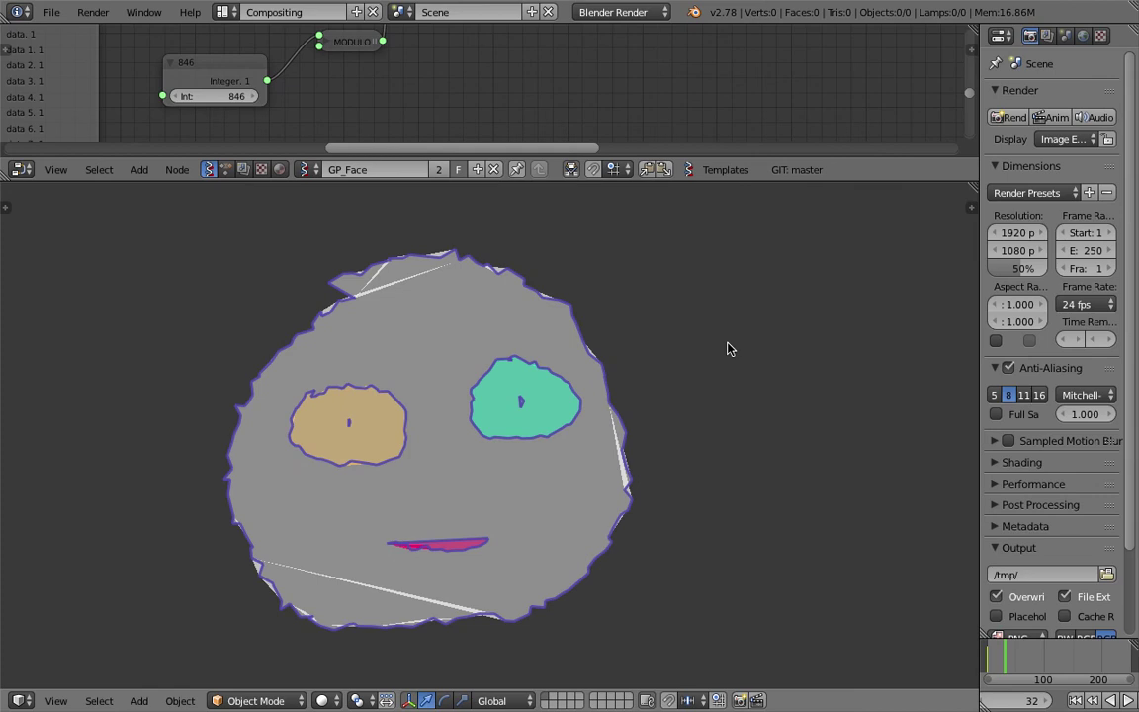
{"action": "key", "text": "alt+a"}
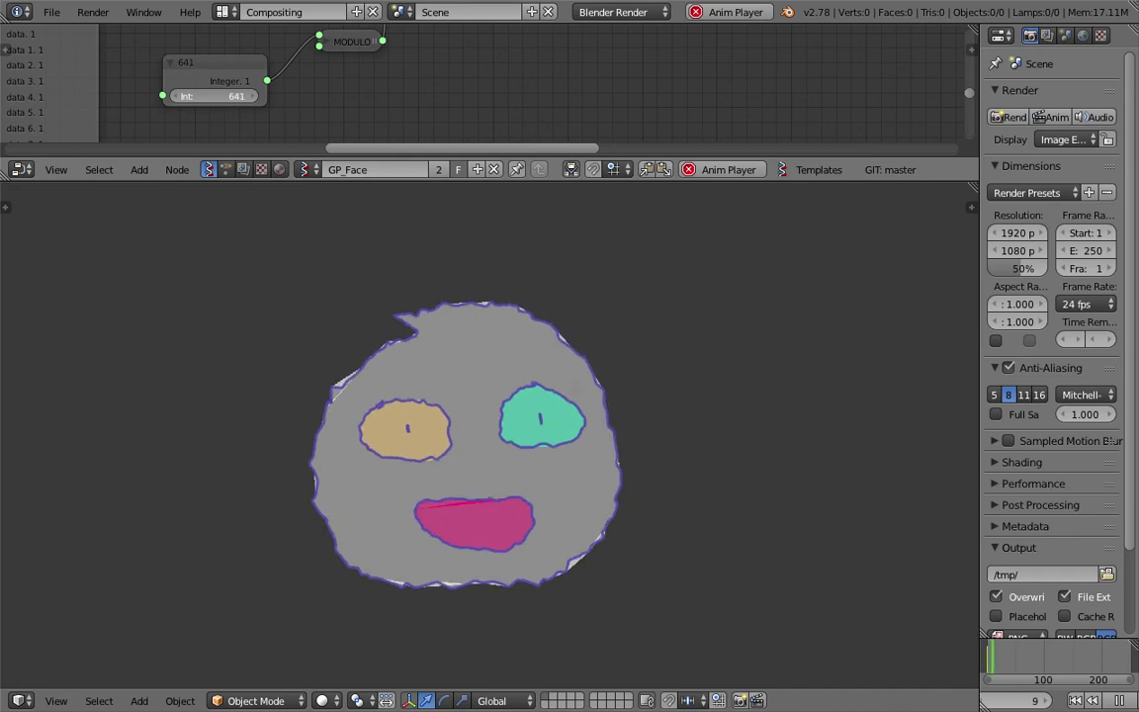
{"action": "key", "text": "alt+a"}
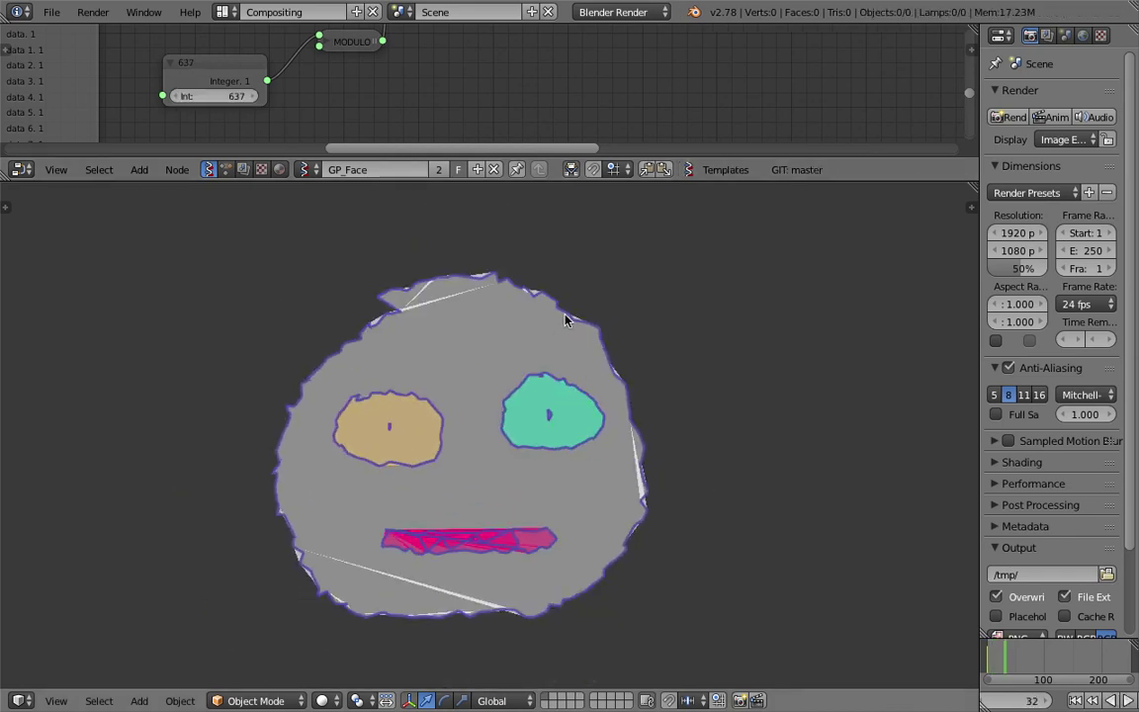
Scrub the timeline to frame 28 and inspect the fill of the head and mouth
{"action": "middle_click_drag", "start_coordinate": [601, 399], "coordinate": [595, 359], "text": "shift"}
{"action": "scroll", "coordinate": [489, 571], "scroll_direction": "down", "scroll_amount": 1}
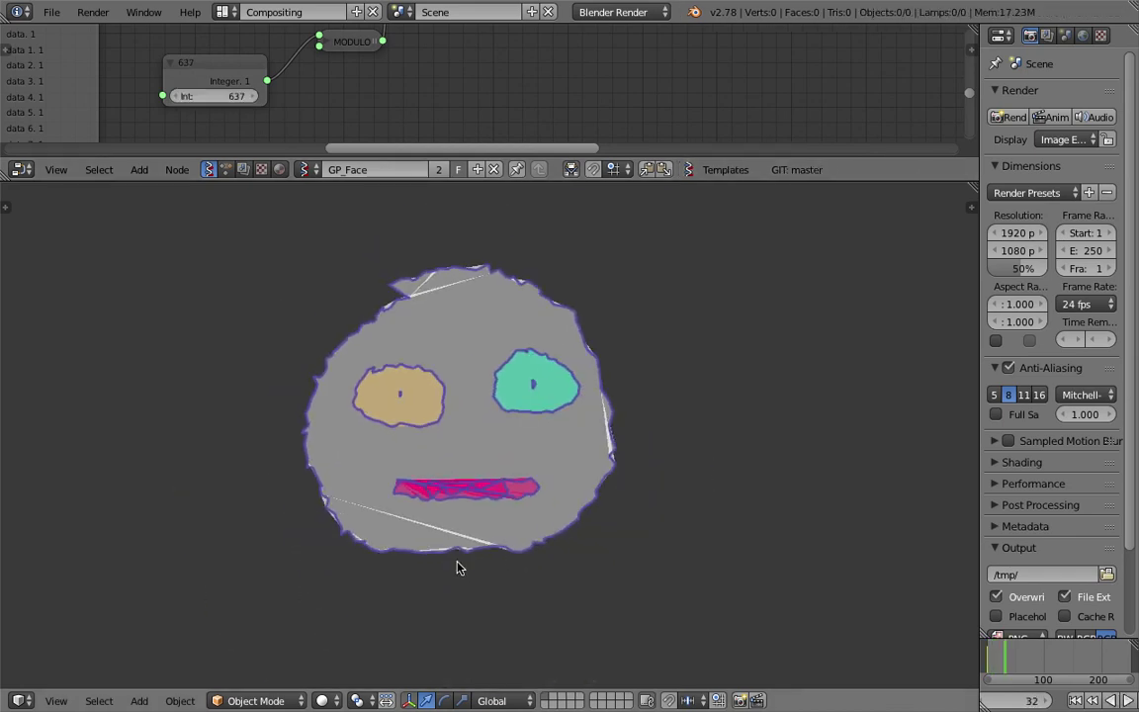
{"action": "mouse_move", "coordinate": [1007, 665]}
{"action": "left_mouse_down"}
{"action": "mouse_move", "coordinate": [1022, 665]}
{"action": "mouse_move", "coordinate": [1003, 667]}
{"action": "left_mouse_up"}
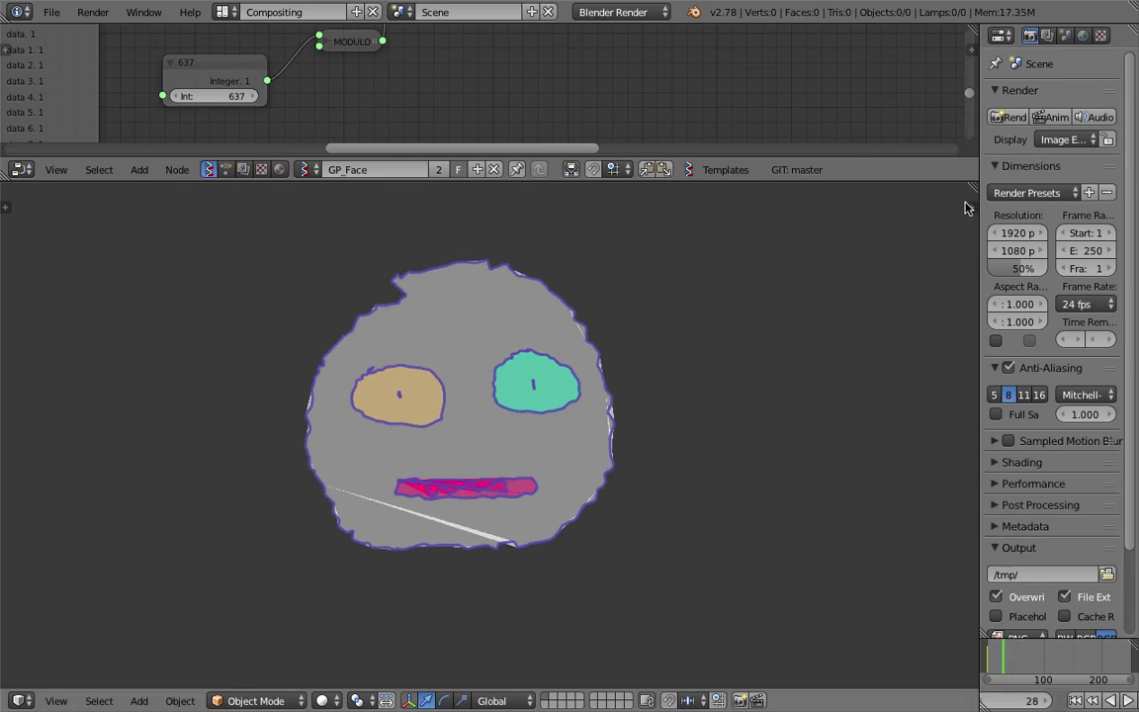
Show the Grease Pencil layers and toggle the Final layer's visibility off and on to identify its content
{"action": "key", "text": "n"}
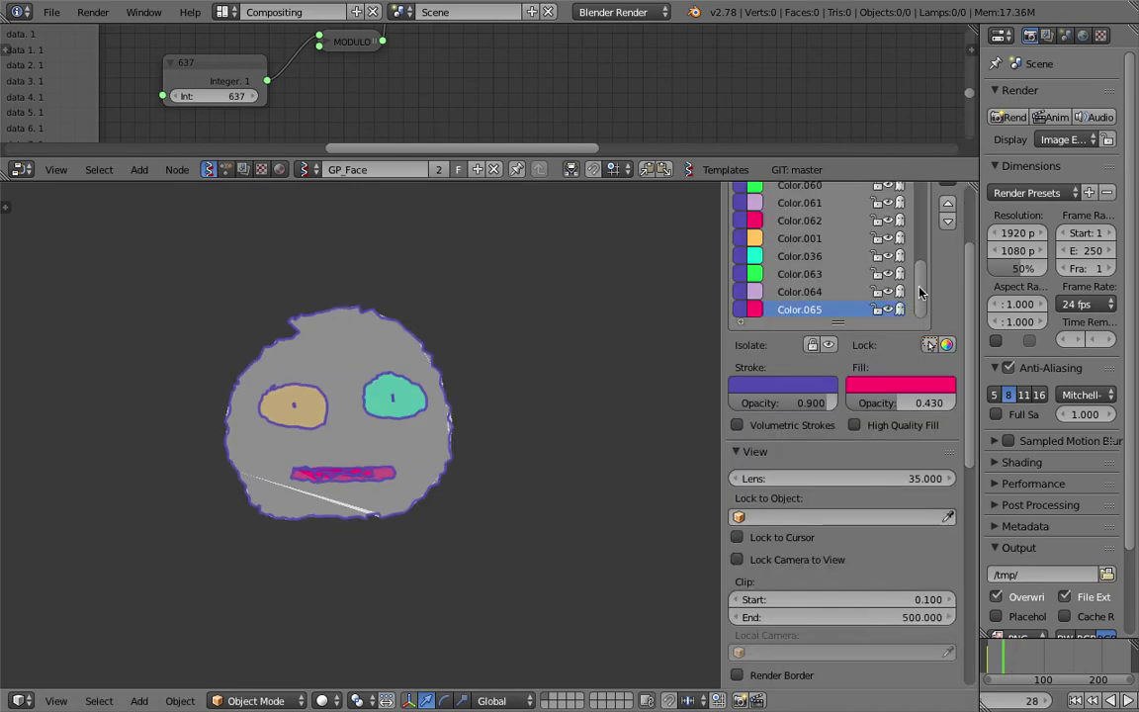
{"action": "scroll", "coordinate": [968, 212], "scroll_direction": "up", "scroll_amount": 5}
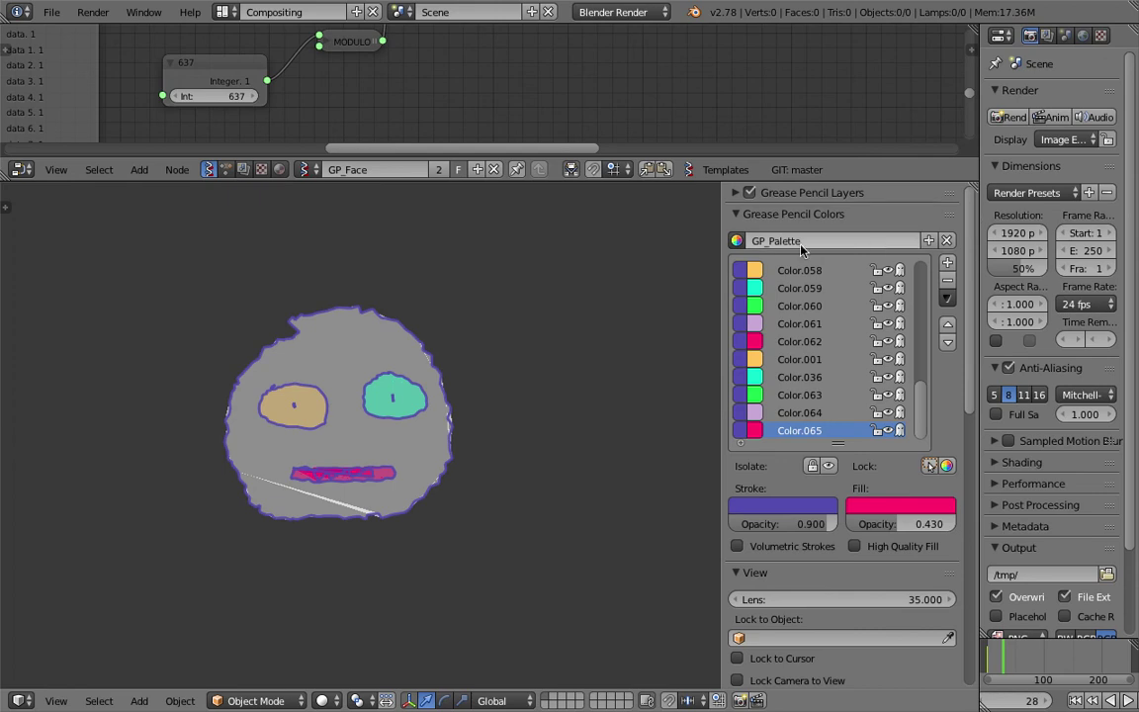
{"action": "left_click", "coordinate": [740, 213]}
{"action": "left_click", "coordinate": [737, 195]}
{"action": "left_click", "coordinate": [906, 325]}
{"action": "left_click", "coordinate": [907, 325]}
{"action": "left_click", "coordinate": [839, 329]}
{"action": "left_click", "coordinate": [906, 326]}
{"action": "left_click", "coordinate": [906, 326]}
Add a new layer to GPencil below Final and return to frame 1
{"action": "left_click", "coordinate": [947, 265]}
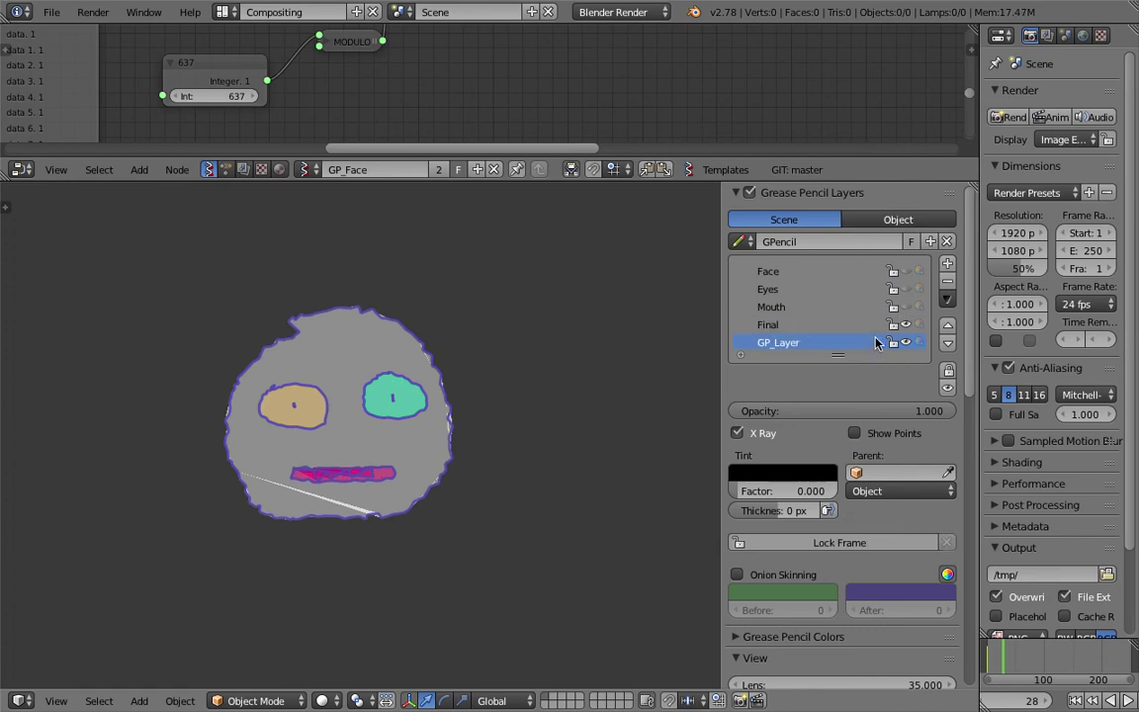
{"action": "left_click", "coordinate": [1079, 702]}
{"action": "middle_click_drag", "start_coordinate": [417, 525], "coordinate": [431, 457], "text": "shift"}
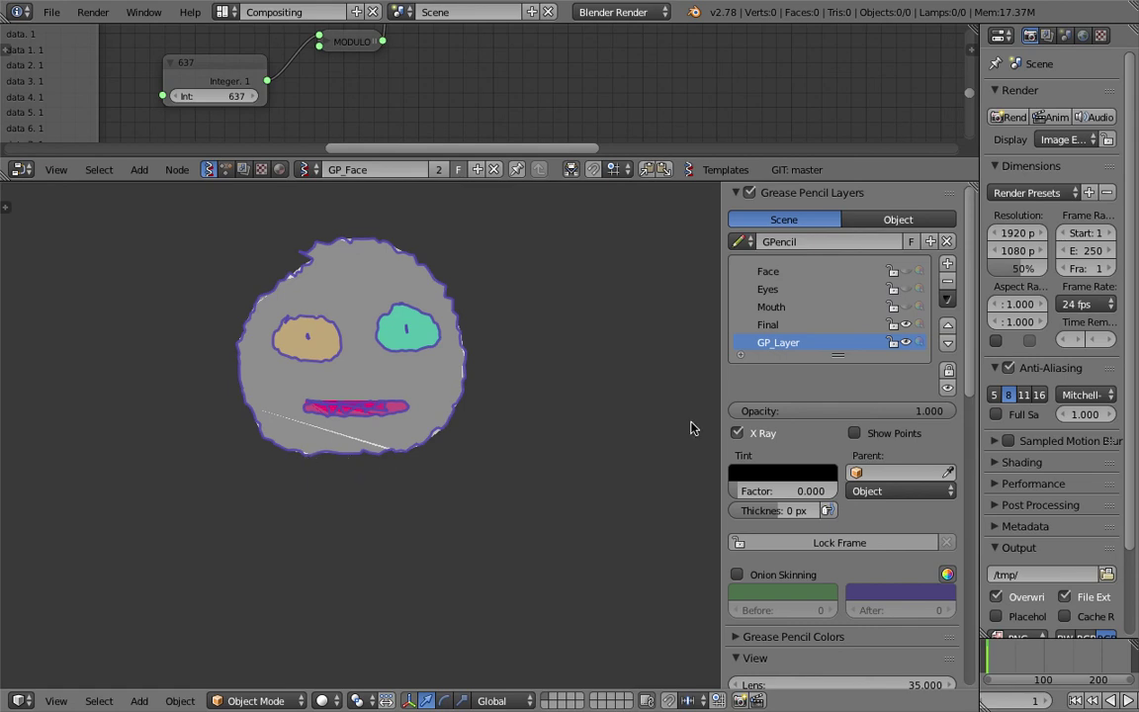
Draw a body below the face with two arms, a waving three-fingered hand, legs and feet, using Color.065
{"action": "mouse_move", "coordinate": [300, 455]}
{"action": "left_mouse_down"}
{"action": "mouse_move", "coordinate": [356, 565]}
{"action": "mouse_move", "coordinate": [442, 471]}
{"action": "mouse_move", "coordinate": [433, 452]}
{"action": "left_mouse_up"}
{"action": "left_click_drag", "start_coordinate": [305, 451], "coordinate": [263, 522]}
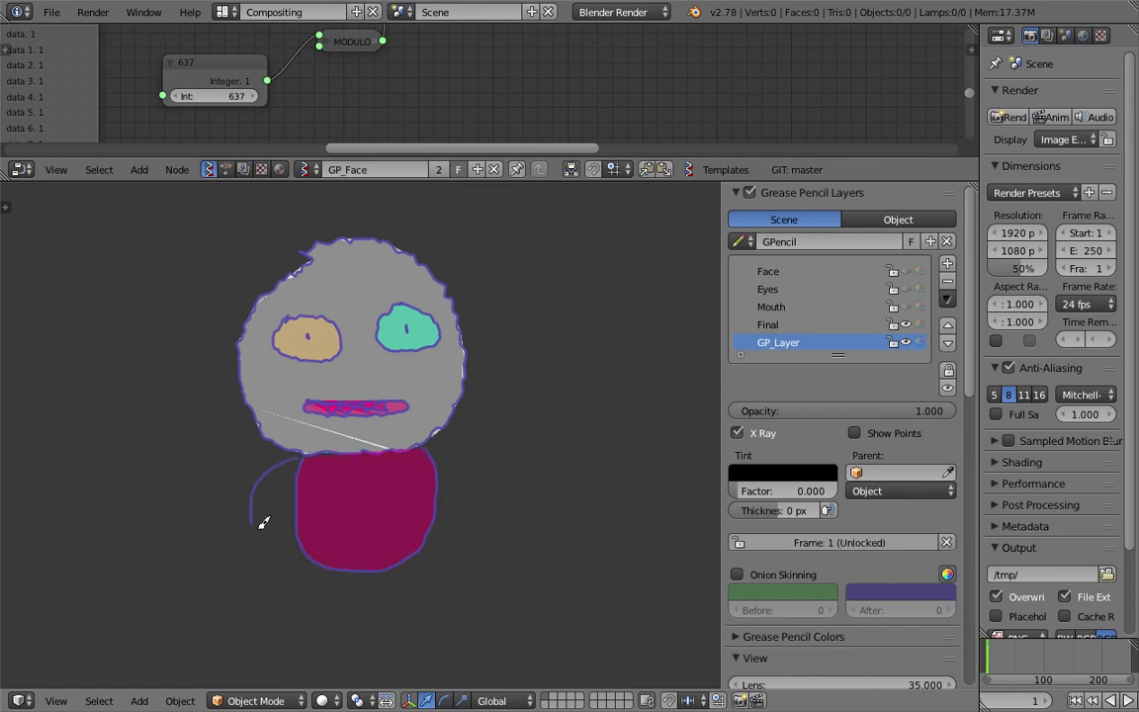
{"action": "left_click_drag", "start_coordinate": [428, 455], "coordinate": [480, 445]}
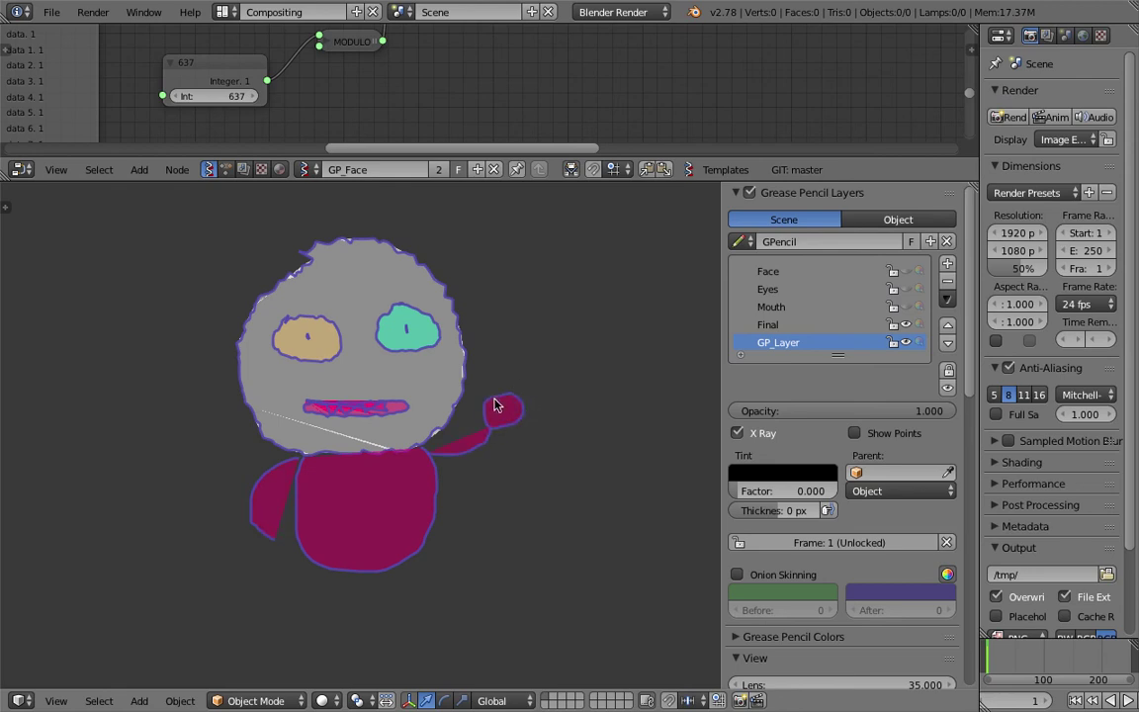
{"action": "left_click_drag", "start_coordinate": [518, 403], "coordinate": [540, 400]}
{"action": "mouse_move", "coordinate": [422, 638]}
{"action": "left_mouse_down"}
{"action": "mouse_move", "coordinate": [495, 654]}
{"action": "mouse_move", "coordinate": [419, 648]}
{"action": "left_mouse_up"}
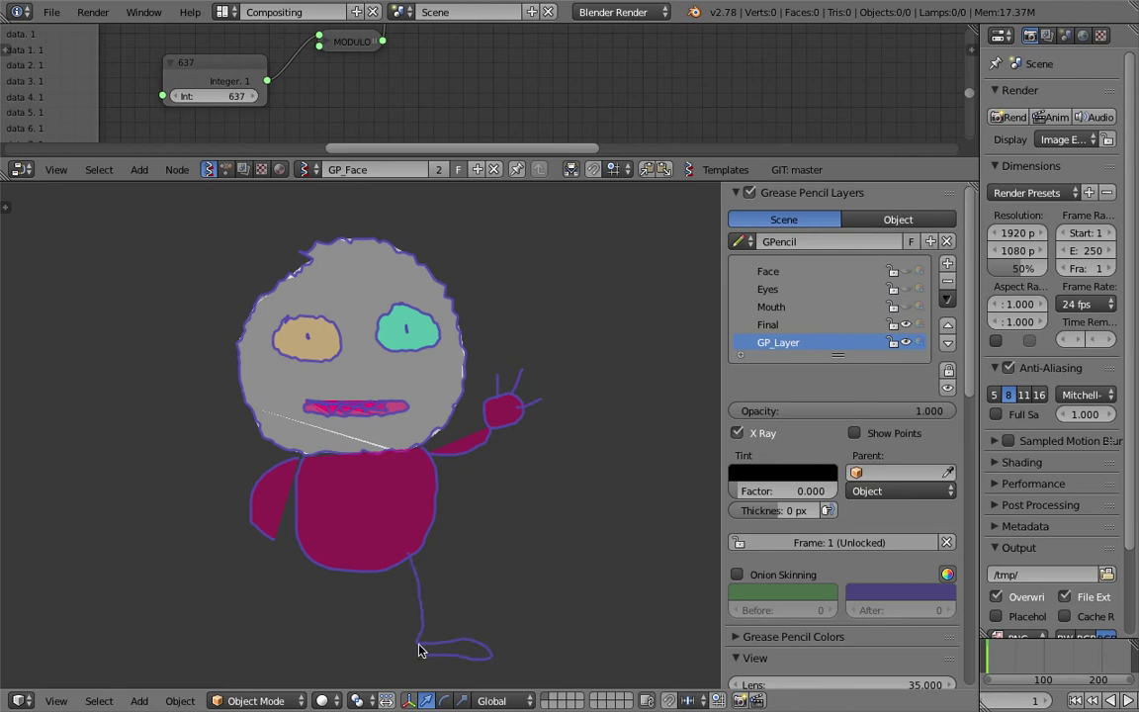
{"action": "mouse_move", "coordinate": [330, 575]}
{"action": "left_mouse_down"}
{"action": "mouse_move", "coordinate": [346, 639]}
{"action": "mouse_move", "coordinate": [273, 633]}
{"action": "left_mouse_up"}
{"action": "left_click_drag", "start_coordinate": [342, 640], "coordinate": [340, 642]}
Show the GP_Palette colors, try Color.065's fill opacity at 0, and set it to 0.565
{"action": "scroll", "coordinate": [959, 388], "scroll_direction": "down", "scroll_amount": 2}
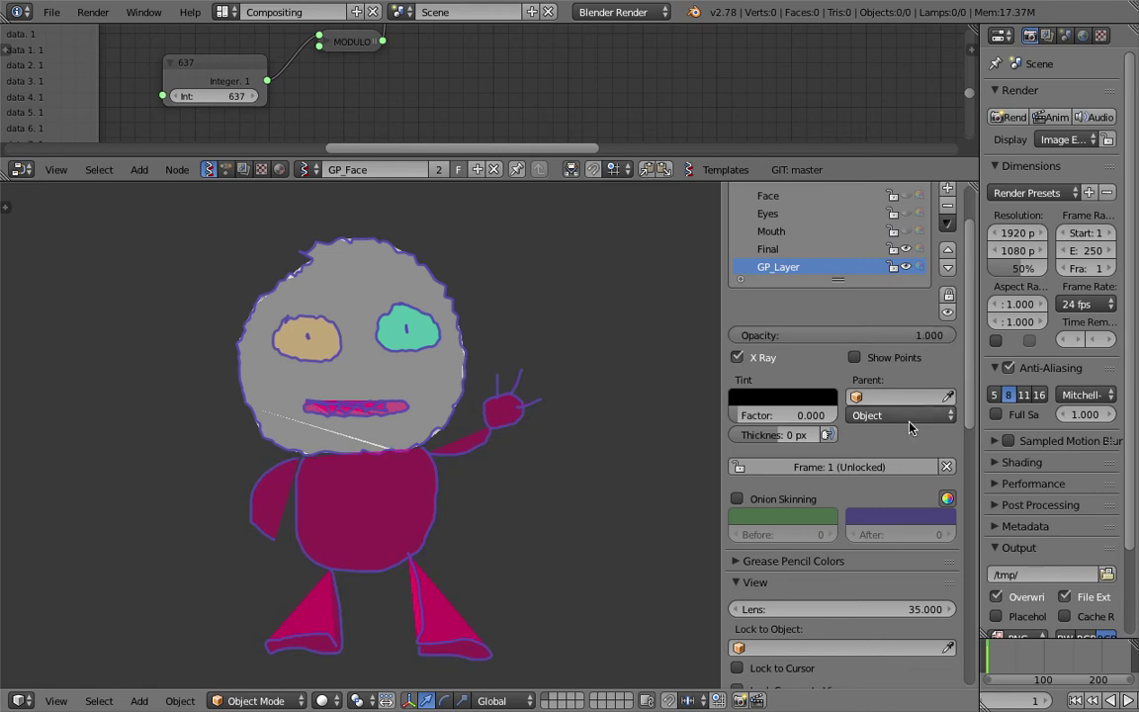
{"action": "scroll", "coordinate": [871, 464], "scroll_direction": "down", "scroll_amount": 1}
{"action": "scroll", "coordinate": [876, 468], "scroll_direction": "up", "scroll_amount": 3}
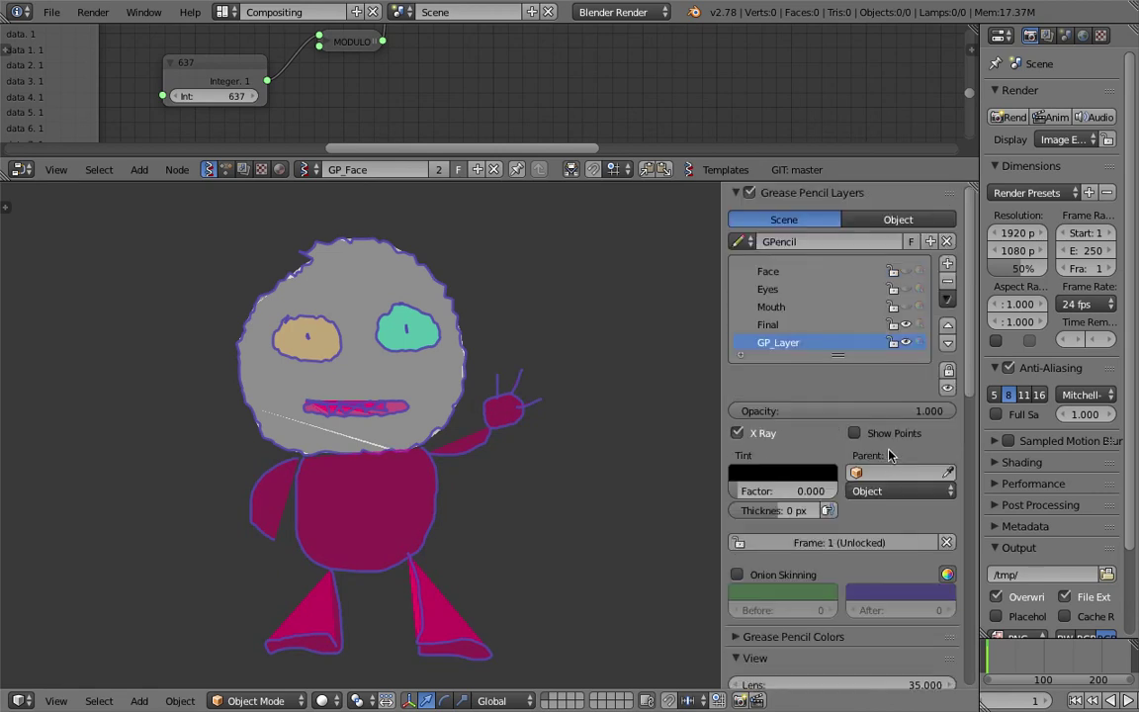
{"action": "scroll", "coordinate": [888, 455], "scroll_direction": "down", "scroll_amount": 18}
{"action": "scroll", "coordinate": [825, 410], "scroll_direction": "up", "scroll_amount": 5}
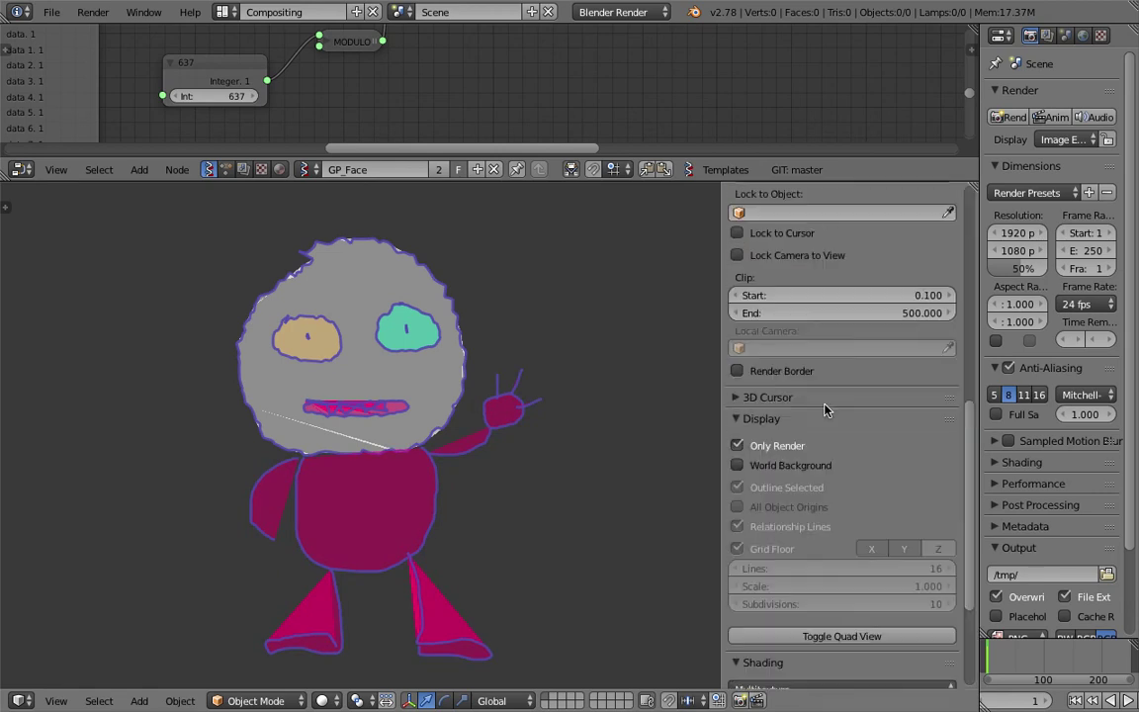
{"action": "scroll", "coordinate": [801, 375], "scroll_direction": "up", "scroll_amount": 7}
{"action": "left_click", "coordinate": [782, 375]}
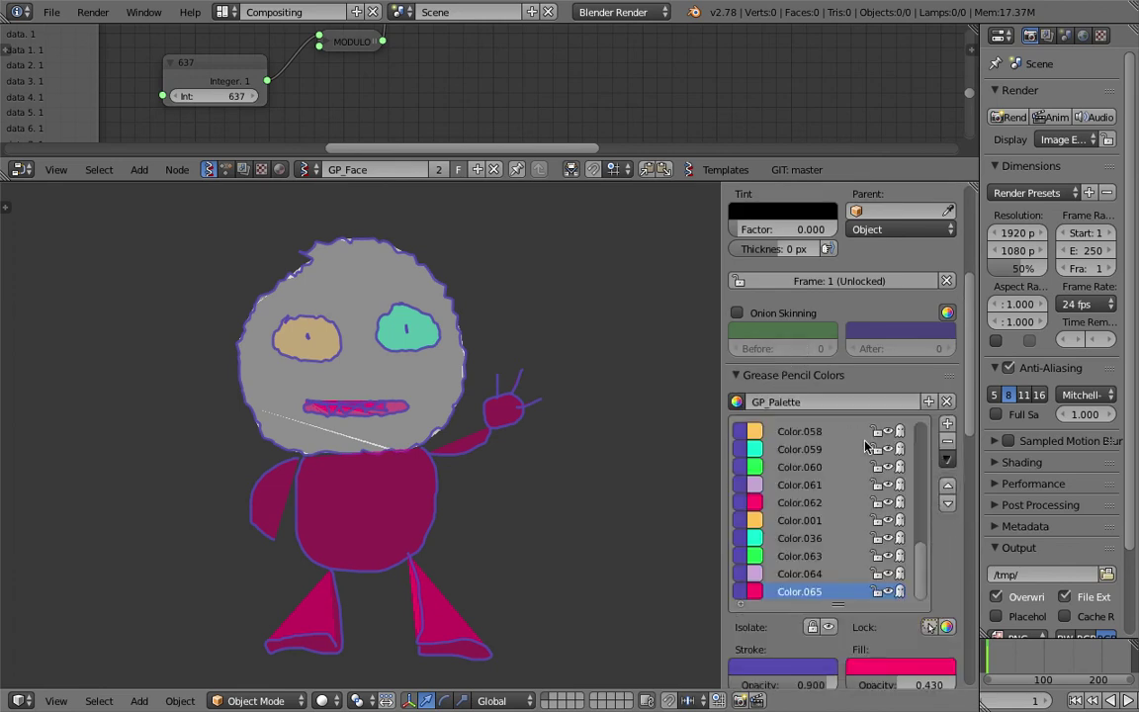
{"action": "scroll", "coordinate": [972, 598], "scroll_direction": "down", "scroll_amount": 4}
{"action": "left_click_drag", "start_coordinate": [900, 542], "coordinate": [870, 541]}
{"action": "left_click", "coordinate": [877, 524]}
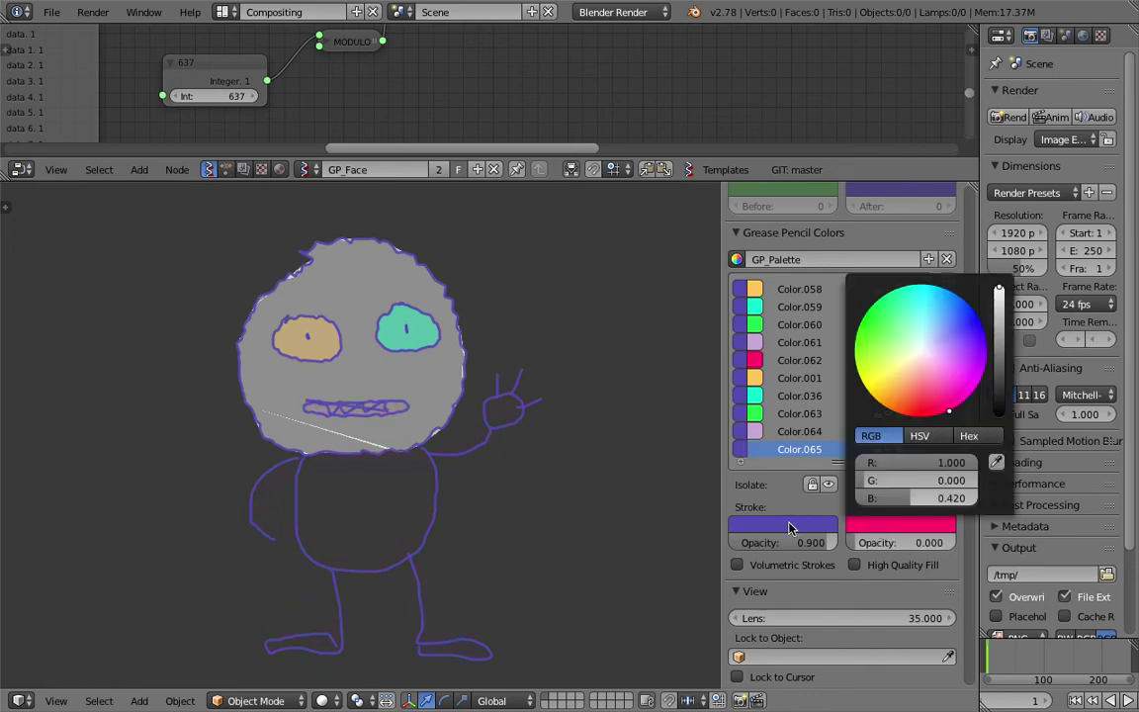
{"action": "mouse_move", "coordinate": [901, 543]}
{"action": "left_mouse_down"}
{"action": "mouse_move", "coordinate": [933, 543]}
{"action": "mouse_move", "coordinate": [895, 543]}
{"action": "left_mouse_up"}
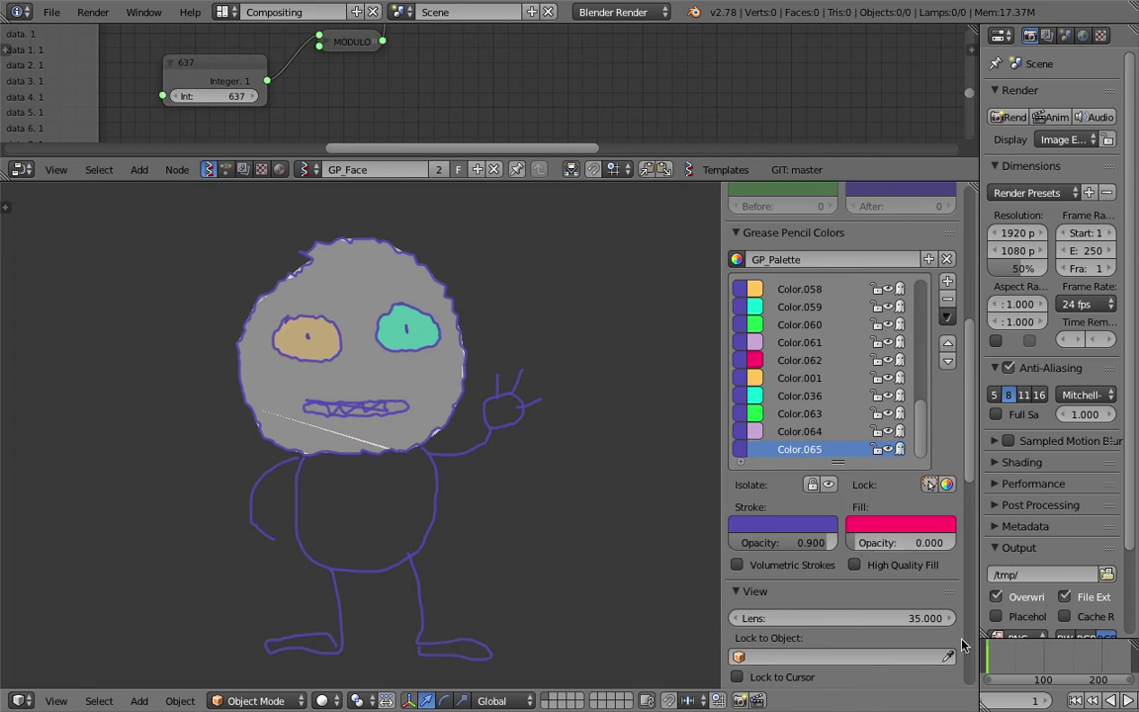
{"action": "left_click_drag", "start_coordinate": [900, 543], "coordinate": [939, 542]}
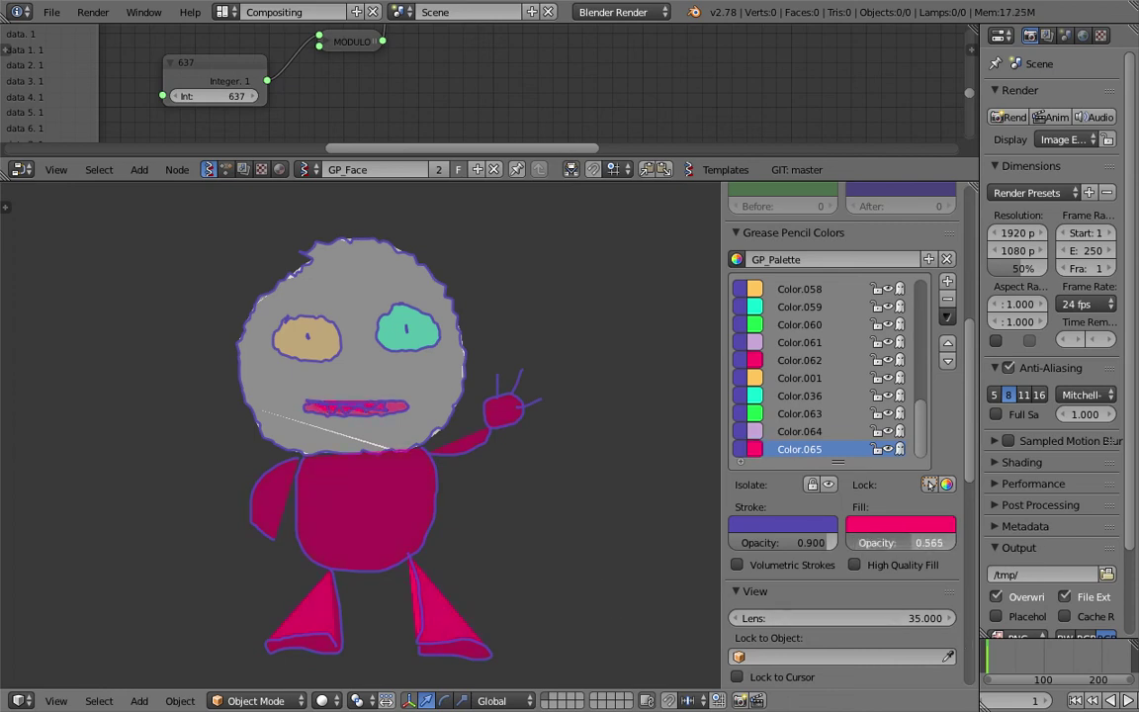
Add a new color to GP_Palette, and replace the layer holding the magenta body with a new empty layer
{"action": "left_click", "coordinate": [947, 284]}
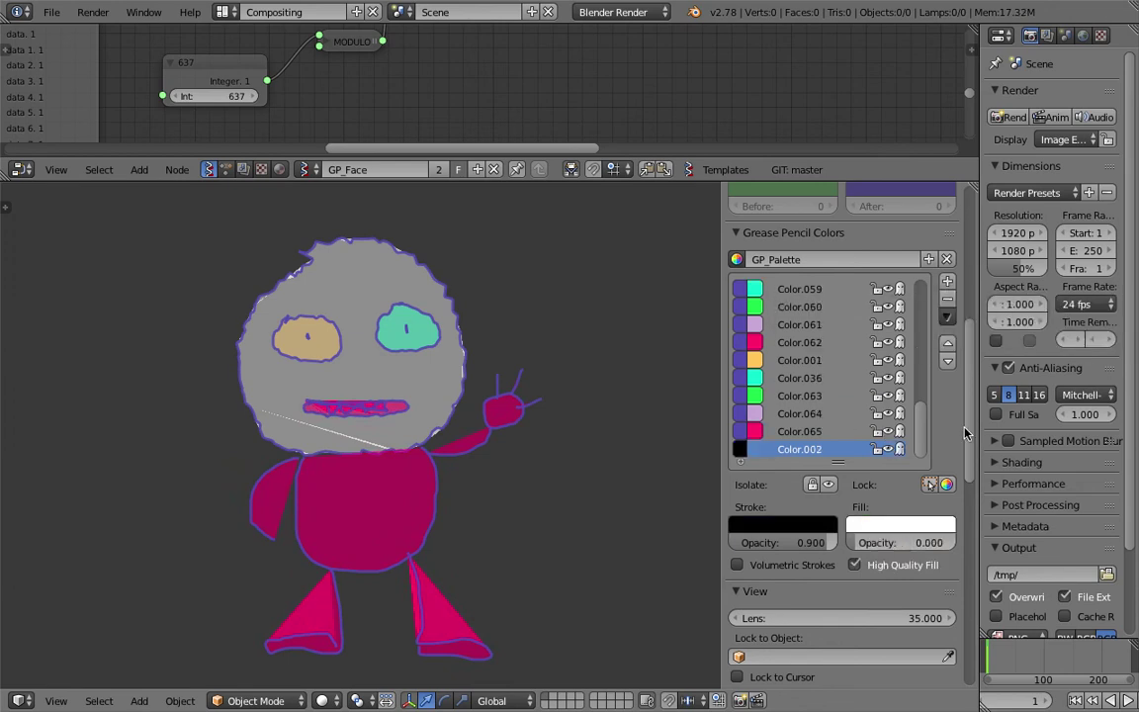
{"action": "left_click_drag", "start_coordinate": [965, 433], "coordinate": [986, 280]}
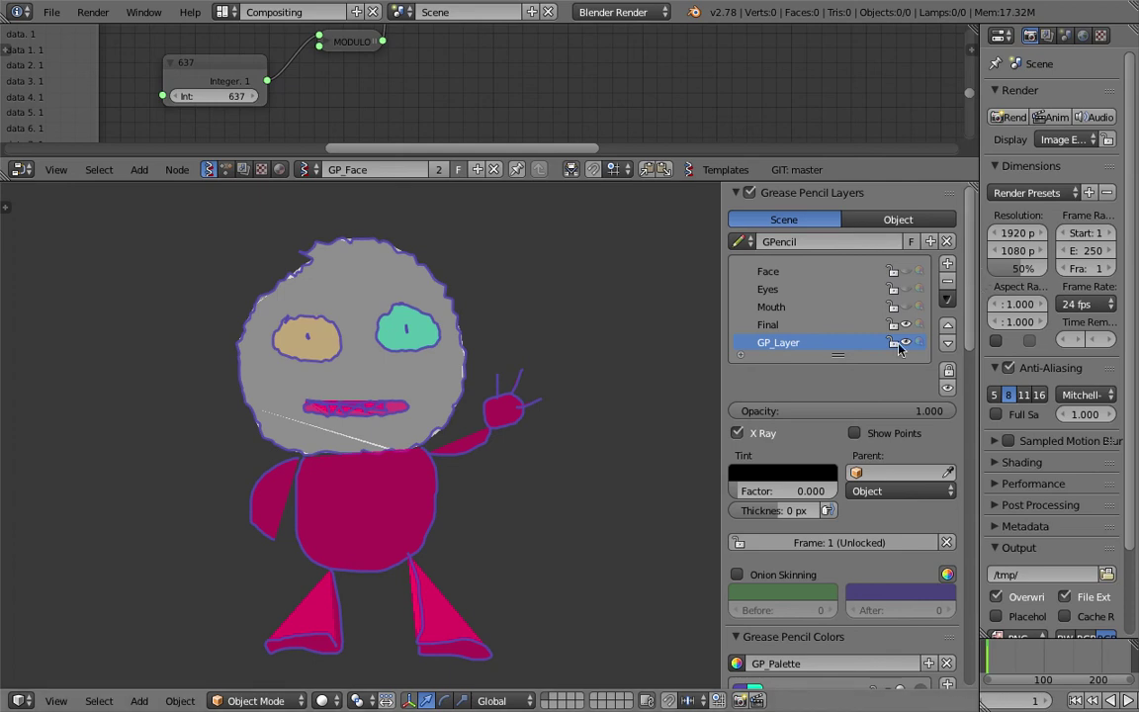
{"action": "left_click", "coordinate": [865, 327]}
{"action": "left_click", "coordinate": [857, 339]}
{"action": "left_click", "coordinate": [946, 282]}
{"action": "left_click", "coordinate": [947, 263]}
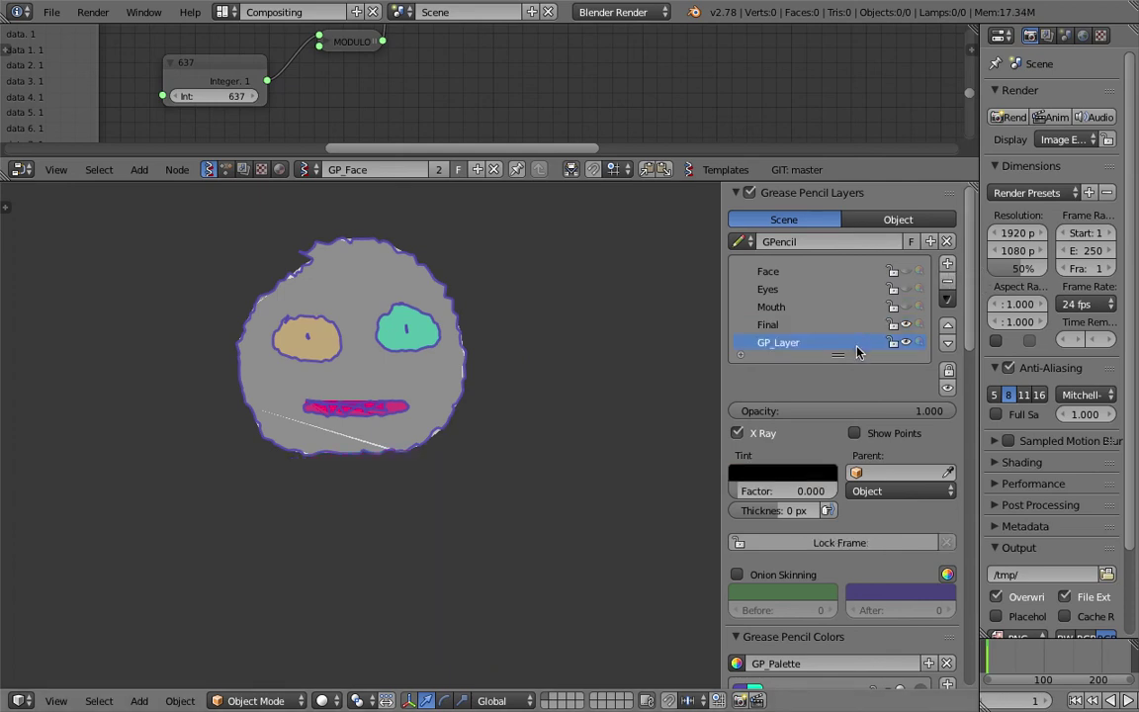
Draw an unfilled black body with a bent arm, a waving spiral hand, legs and feet below the face, and play the animation
{"action": "scroll", "coordinate": [857, 351], "scroll_direction": "down", "scroll_amount": 2}
{"action": "scroll", "coordinate": [890, 553], "scroll_direction": "down", "scroll_amount": 4}
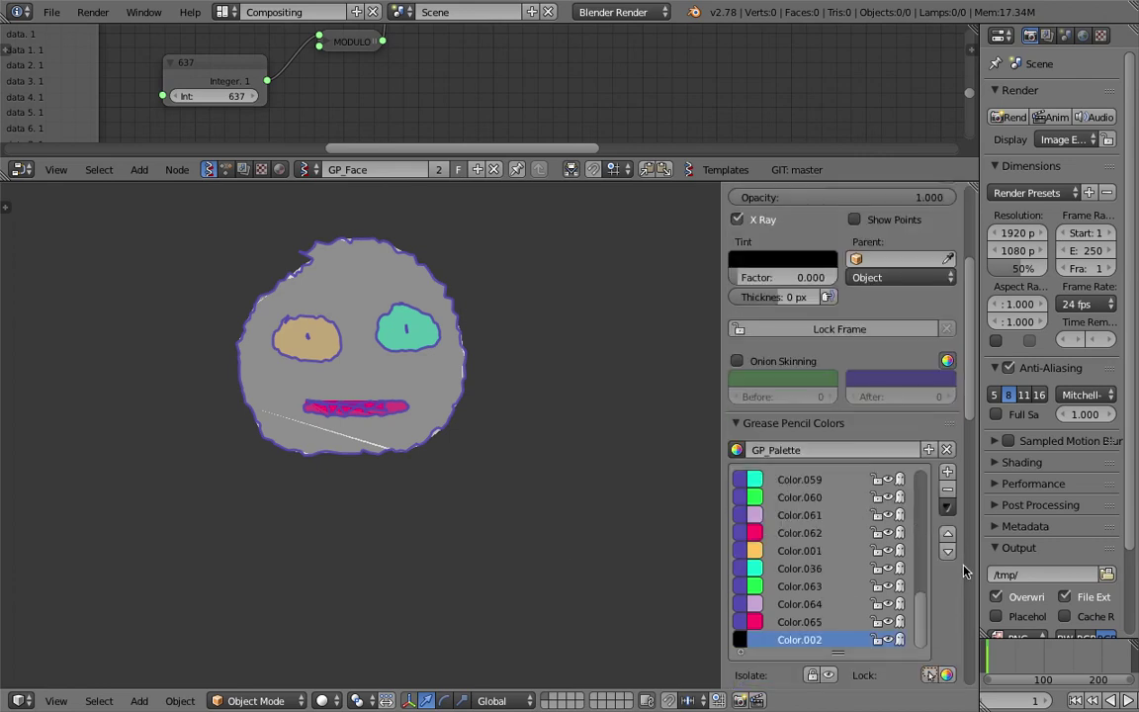
{"action": "mouse_move", "coordinate": [311, 462]}
{"action": "left_mouse_down"}
{"action": "mouse_move", "coordinate": [370, 533]}
{"action": "mouse_move", "coordinate": [427, 498]}
{"action": "mouse_move", "coordinate": [425, 440]}
{"action": "left_mouse_up"}
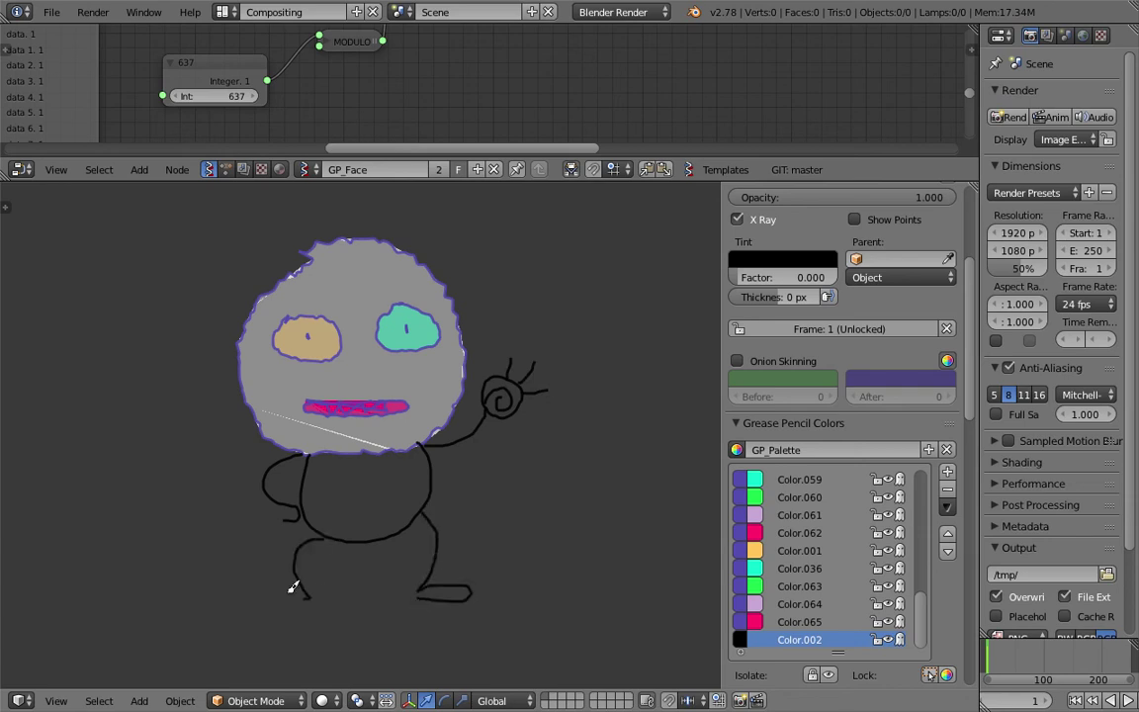
{"action": "key", "text": "alt+a"}
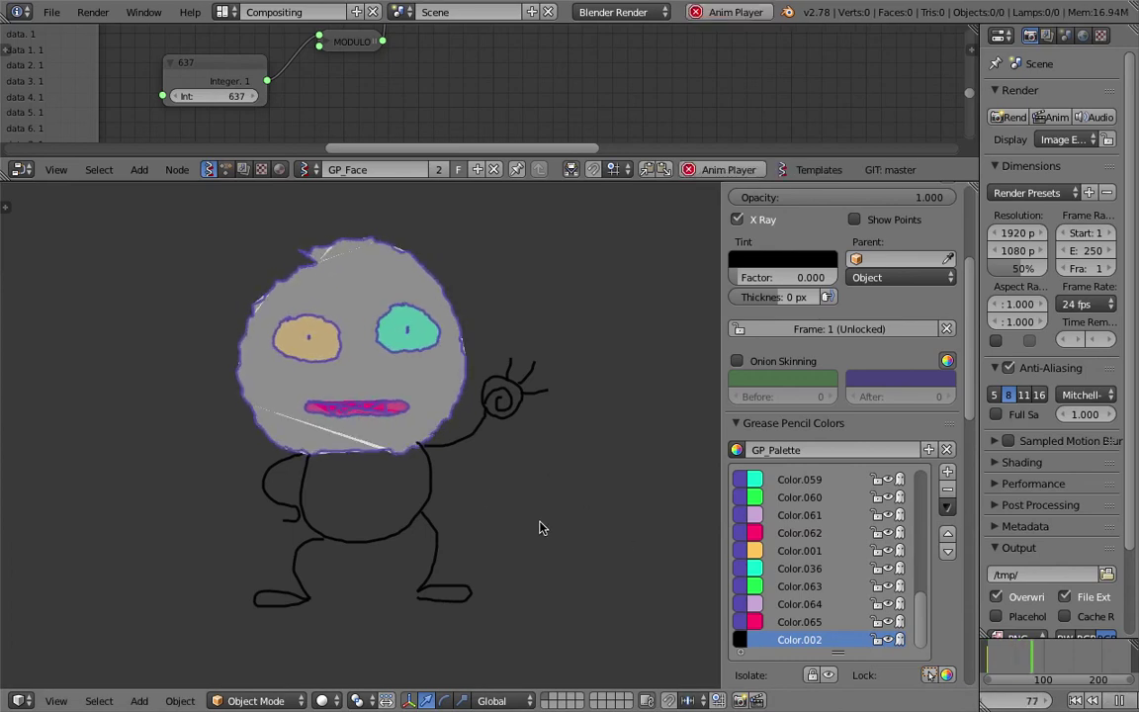
{"action": "key", "text": "Escape"}
Set the stroke of the new black palette color to the purple of the face outline and play the animation
{"action": "left_click_drag", "start_coordinate": [970, 407], "coordinate": [969, 516]}
{"action": "mouse_move", "coordinate": [895, 398]}
{"action": "left_mouse_down"}
{"action": "mouse_move", "coordinate": [980, 398]}
{"action": "mouse_move", "coordinate": [894, 398]}
{"action": "left_mouse_up"}
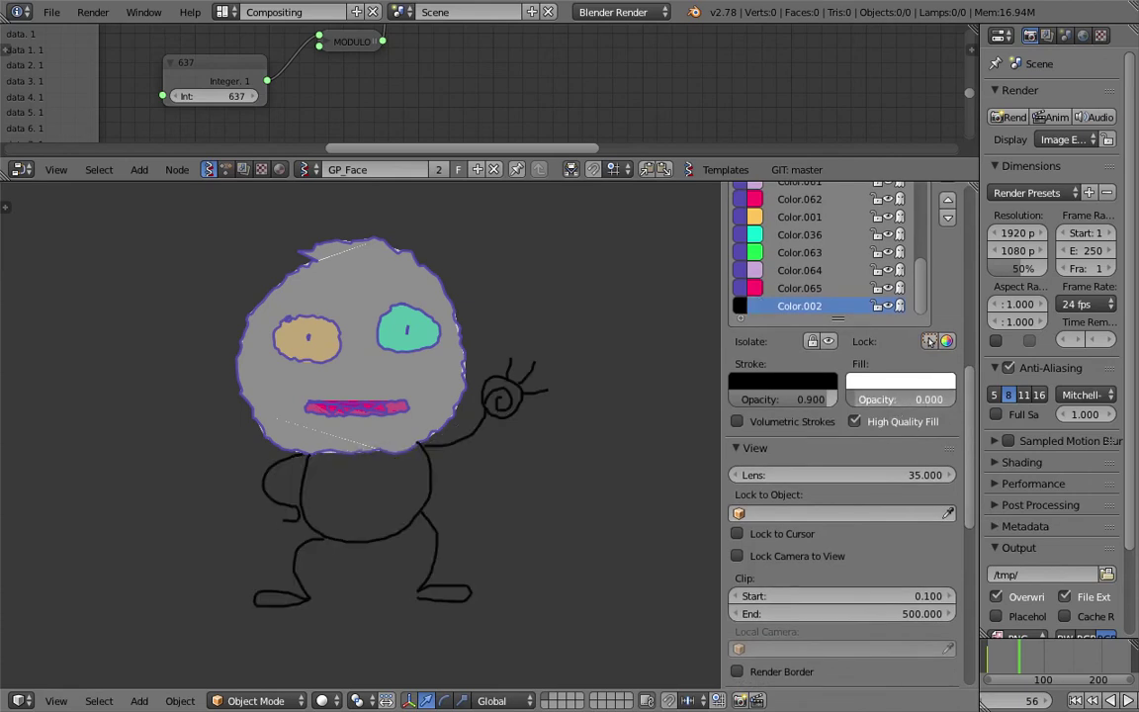
{"action": "left_click", "coordinate": [753, 382]}
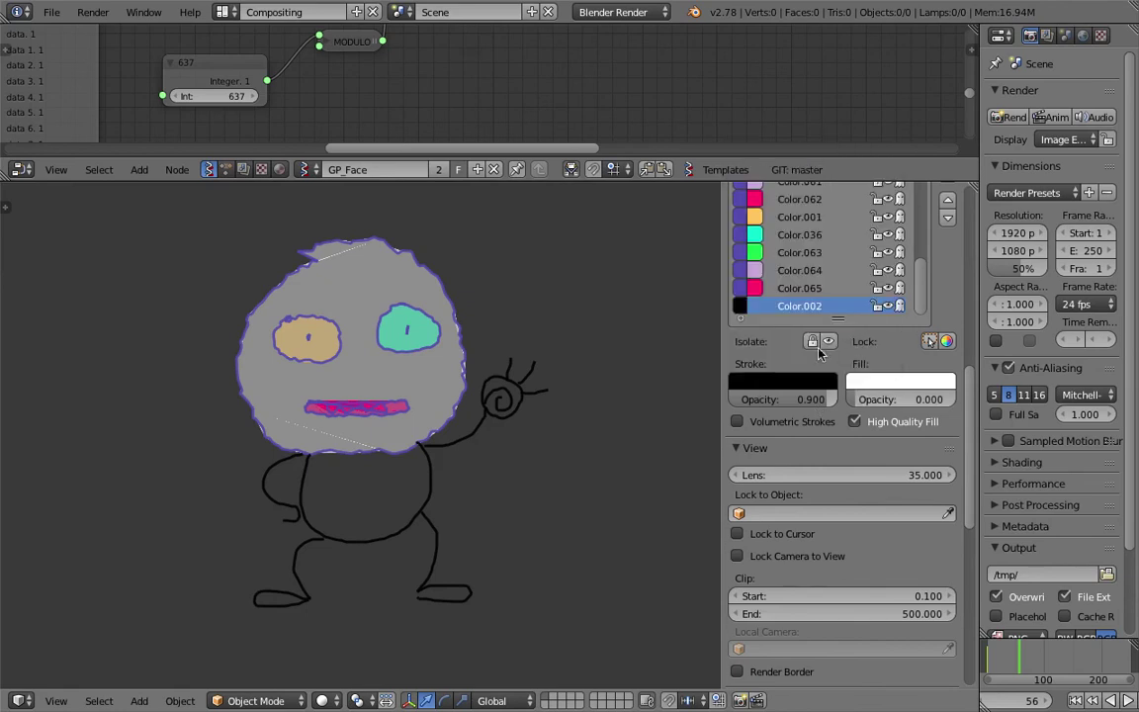
{"action": "left_click", "coordinate": [795, 382]}
{"action": "left_click_drag", "start_coordinate": [879, 199], "coordinate": [880, 176]}
{"action": "left_click_drag", "start_coordinate": [830, 210], "coordinate": [839, 186]}
{"action": "key", "text": "alt+a"}
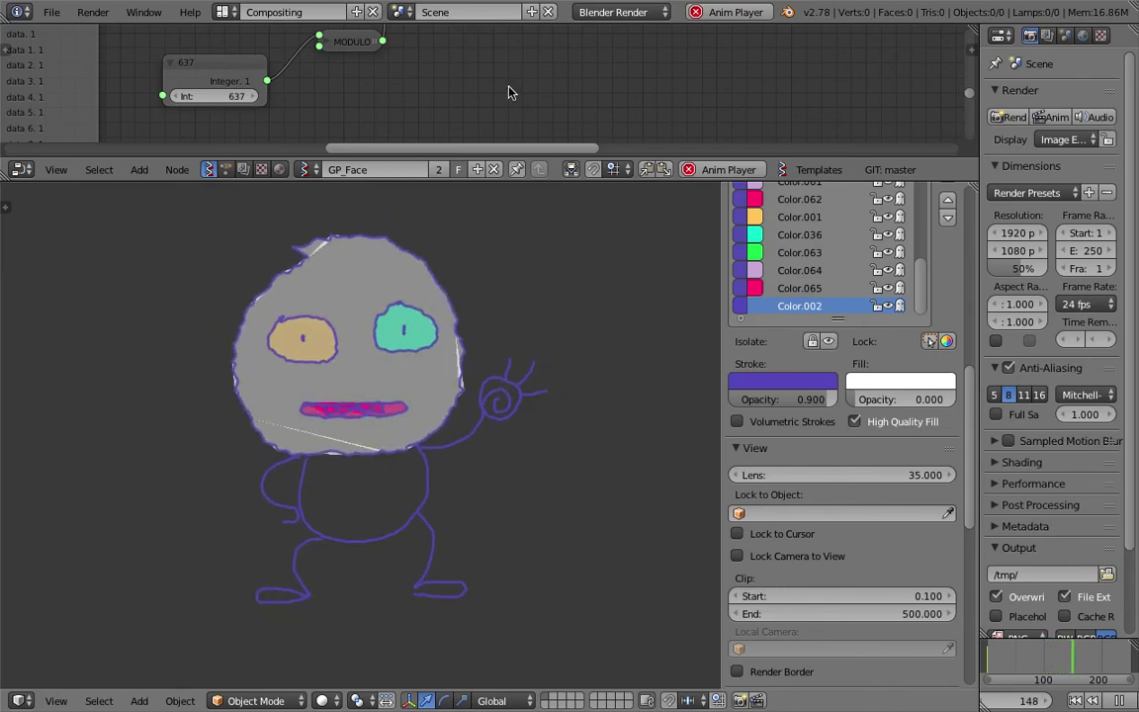
{"action": "key", "text": "Escape"}
Enlarge the node editor and examine the overall GP_Face node tree
{"action": "left_click_drag", "start_coordinate": [579, 176], "coordinate": [590, 294]}
{"action": "scroll", "coordinate": [549, 176], "scroll_direction": "down", "scroll_amount": 2}
{"action": "scroll", "coordinate": [550, 176], "scroll_direction": "down", "scroll_amount": 4}
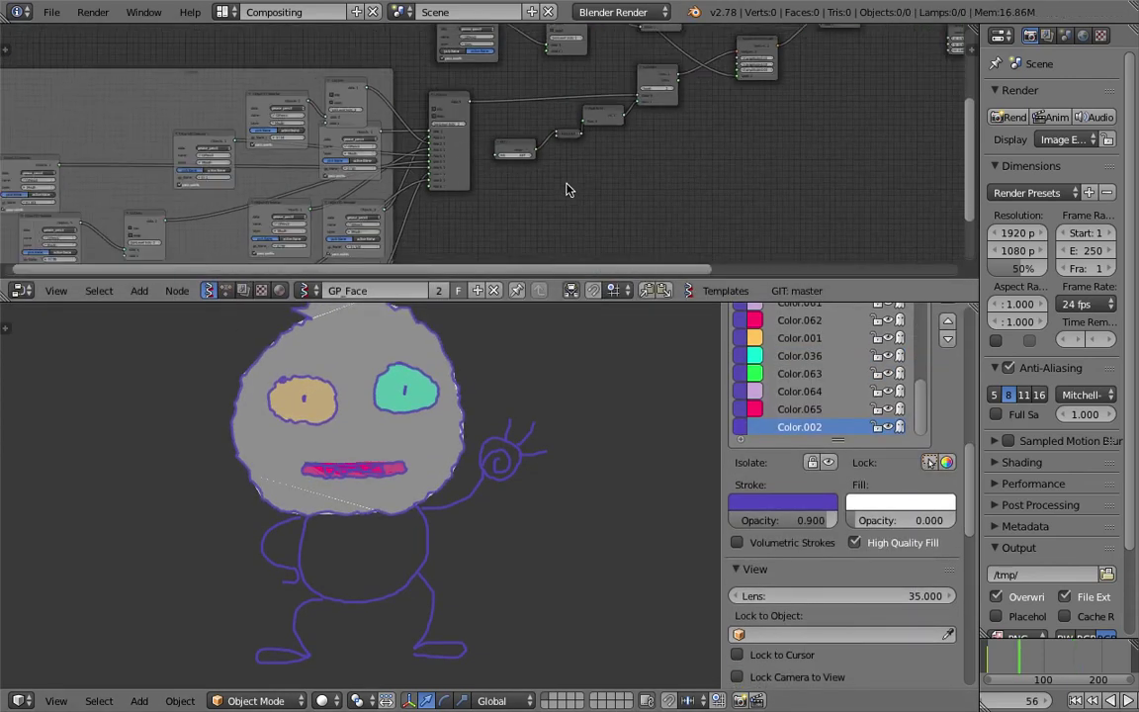
Move the current frame to 59 and vary the integer feeding the MODULO node to switch the mouth shape
{"action": "middle_click_drag", "start_coordinate": [593, 147], "coordinate": [491, 117]}
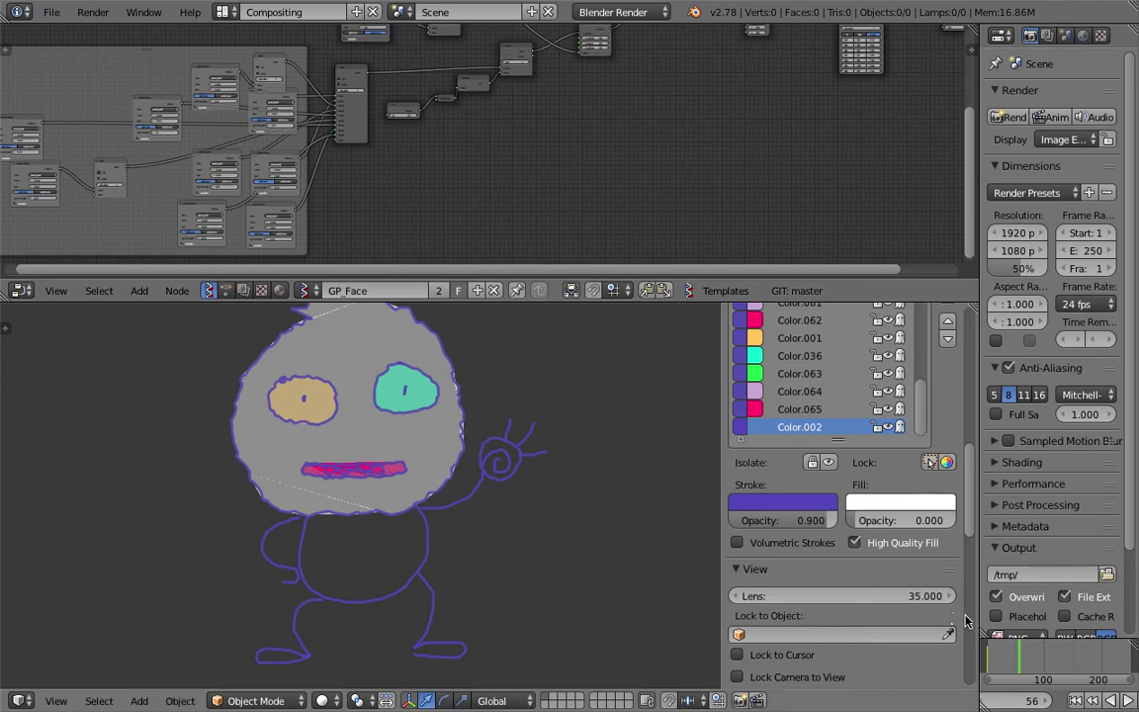
{"action": "left_click_drag", "start_coordinate": [999, 666], "coordinate": [1008, 663]}
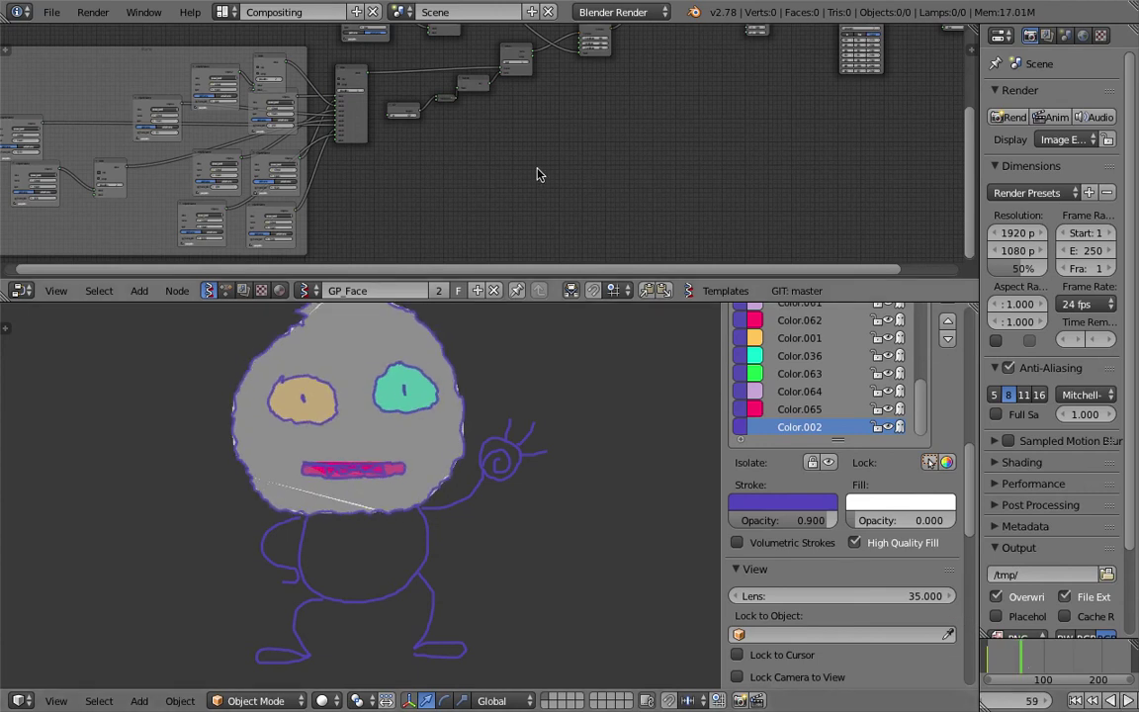
{"action": "scroll", "coordinate": [483, 150], "scroll_direction": "up", "scroll_amount": 6}
{"action": "scroll", "coordinate": [448, 192], "scroll_direction": "up", "scroll_amount": 2}
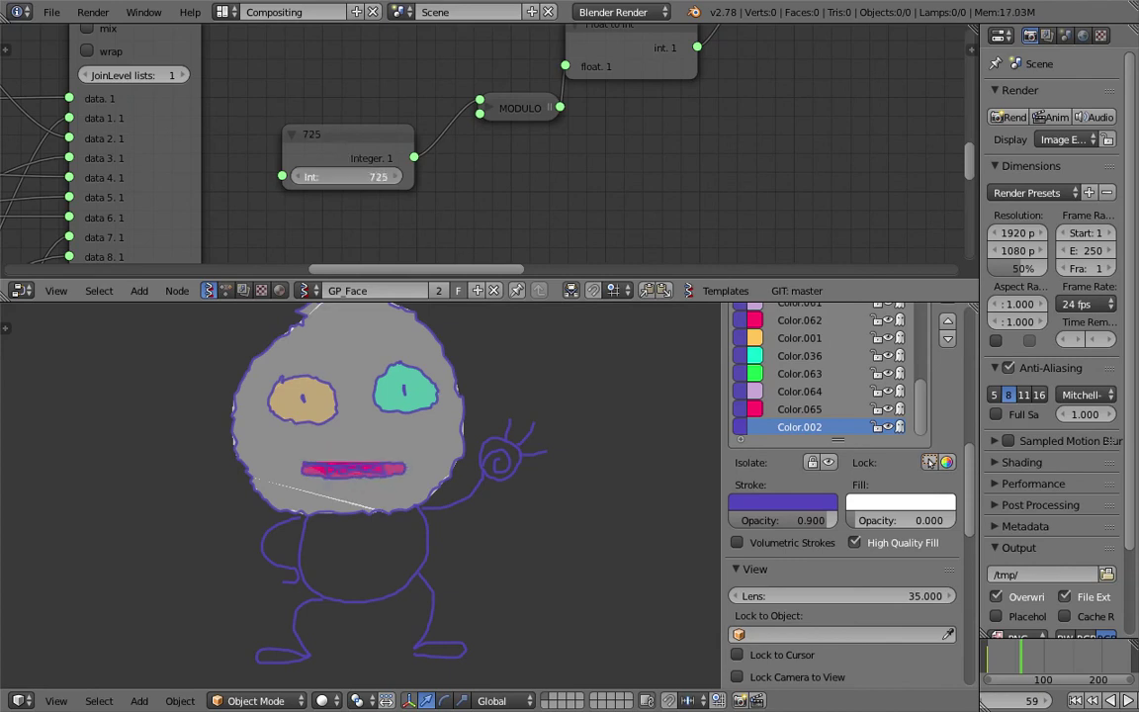
{"action": "left_click_drag", "start_coordinate": [346, 176], "coordinate": [349, 177]}
Set the integer feeding the MODULO node to 851 and move the MODULO node closer to the integer node
{"action": "scroll", "coordinate": [477, 174], "scroll_direction": "down", "scroll_amount": 3}
{"action": "middle_click_drag", "start_coordinate": [429, 166], "coordinate": [330, 252]}
{"action": "scroll", "coordinate": [637, 138], "scroll_direction": "down", "scroll_amount": 8}
{"action": "scroll", "coordinate": [593, 194], "scroll_direction": "down", "scroll_amount": 5}
{"action": "middle_click_drag", "start_coordinate": [602, 192], "coordinate": [817, 136]}
{"action": "scroll", "coordinate": [538, 183], "scroll_direction": "up", "scroll_amount": 3}
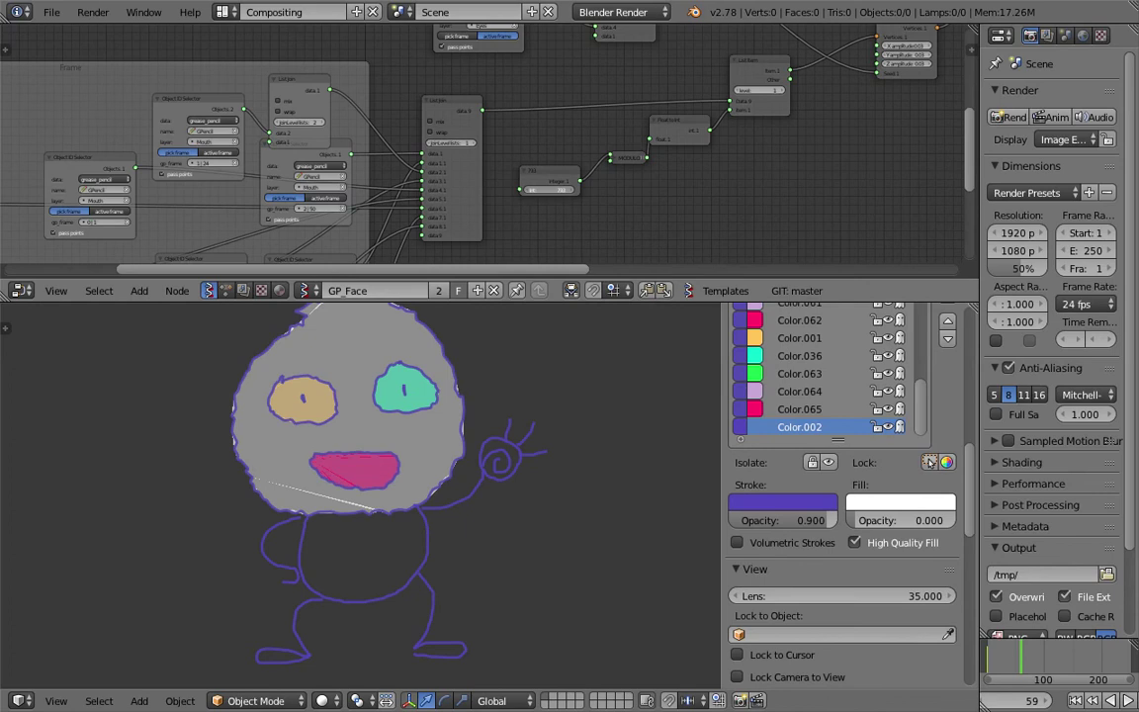
{"action": "left_click_drag", "start_coordinate": [555, 190], "coordinate": [443, 189]}
{"action": "mouse_move", "coordinate": [552, 190]}
{"action": "left_mouse_down"}
{"action": "mouse_move", "coordinate": [593, 190]}
{"action": "mouse_move", "coordinate": [559, 189]}
{"action": "left_mouse_up"}
{"action": "left_click_drag", "start_coordinate": [560, 172], "coordinate": [567, 155]}
{"action": "middle_click_drag", "start_coordinate": [612, 172], "coordinate": [554, 173]}
{"action": "scroll", "coordinate": [553, 178], "scroll_direction": "up", "scroll_amount": 2}
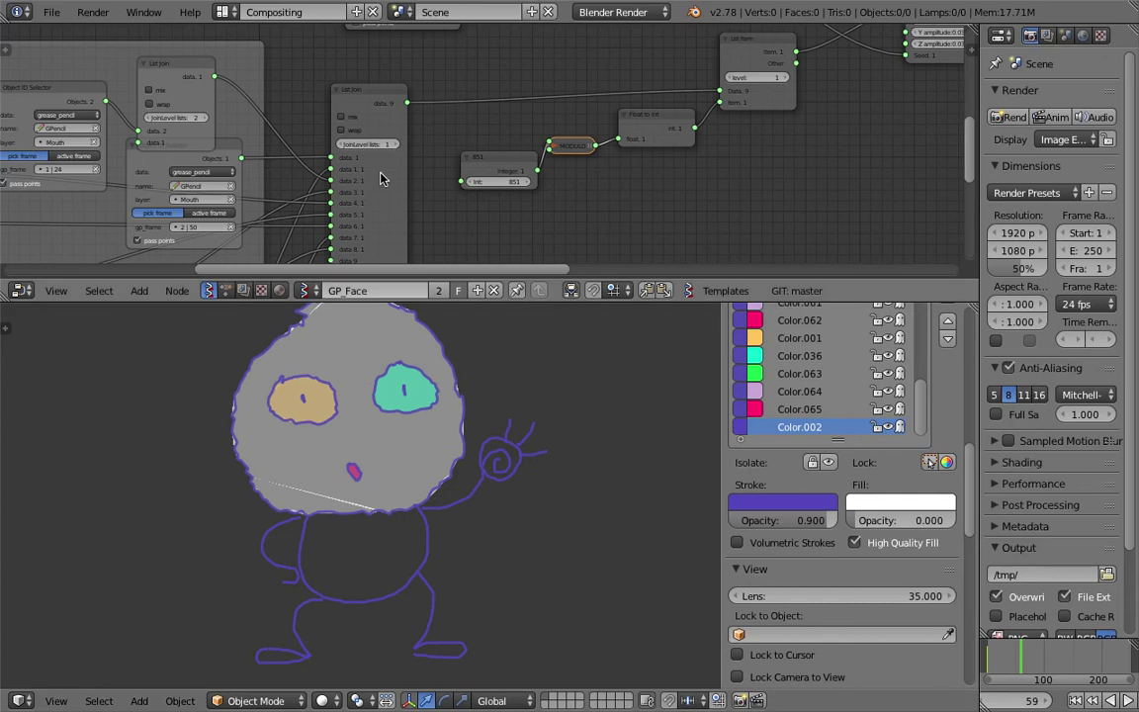
Switch to the Animation layout, set the dope sheet to Grease Pencil mode, and widen it to show the layer keyframes
{"action": "left_click", "coordinate": [223, 12]}
{"action": "left_click", "coordinate": [253, 56]}
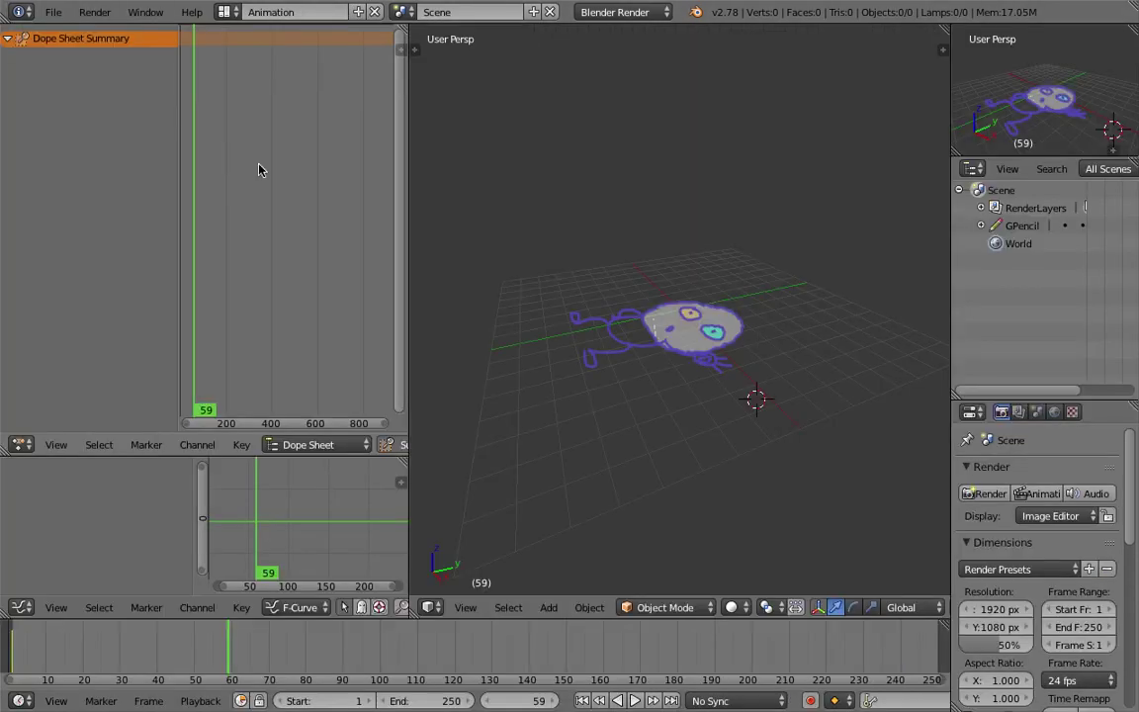
{"action": "left_click", "coordinate": [311, 444]}
{"action": "left_click", "coordinate": [337, 365]}
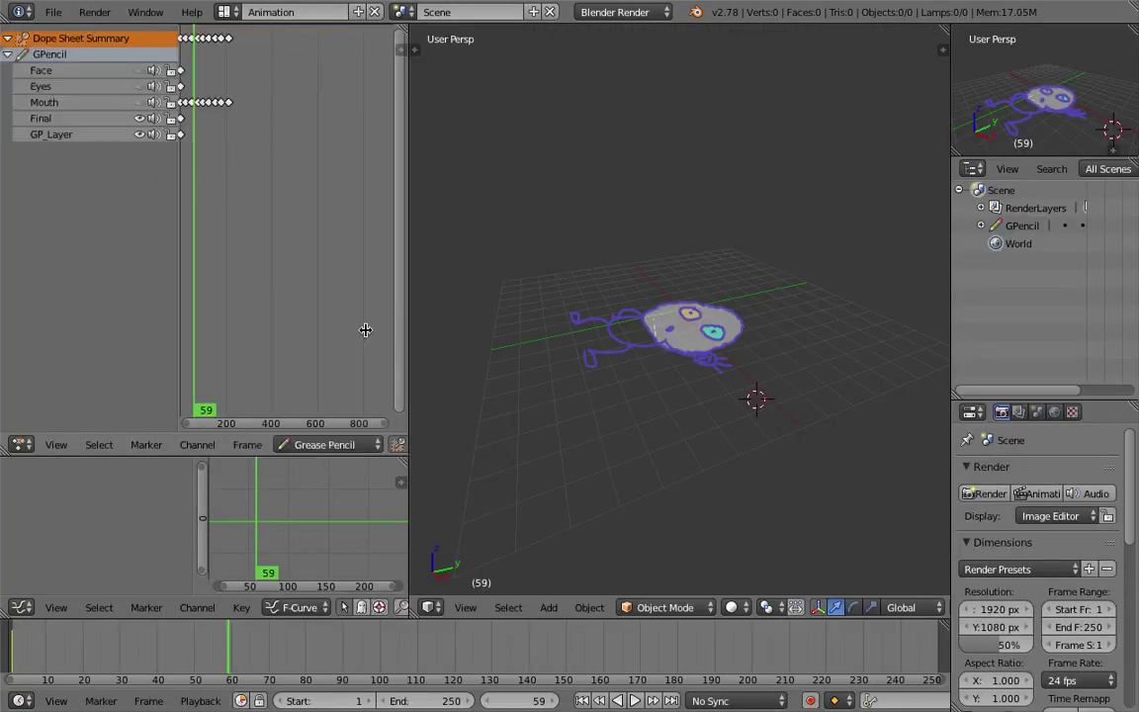
{"action": "left_click_drag", "start_coordinate": [408, 247], "coordinate": [642, 247]}
{"action": "scroll", "coordinate": [449, 178], "scroll_direction": "up", "scroll_amount": 6}
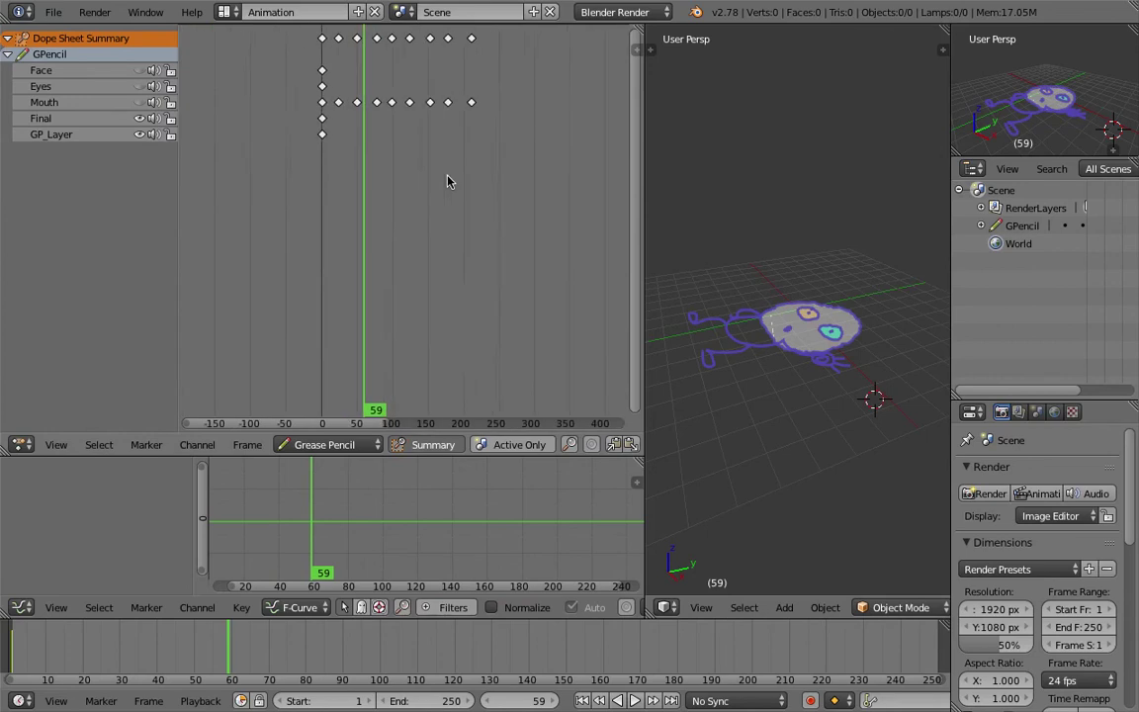
Set the current frame to 34 and play the animation with the character viewed from the front
{"action": "middle_click_drag", "start_coordinate": [796, 415], "coordinate": [805, 371]}
{"action": "left_click", "coordinate": [329, 61]}
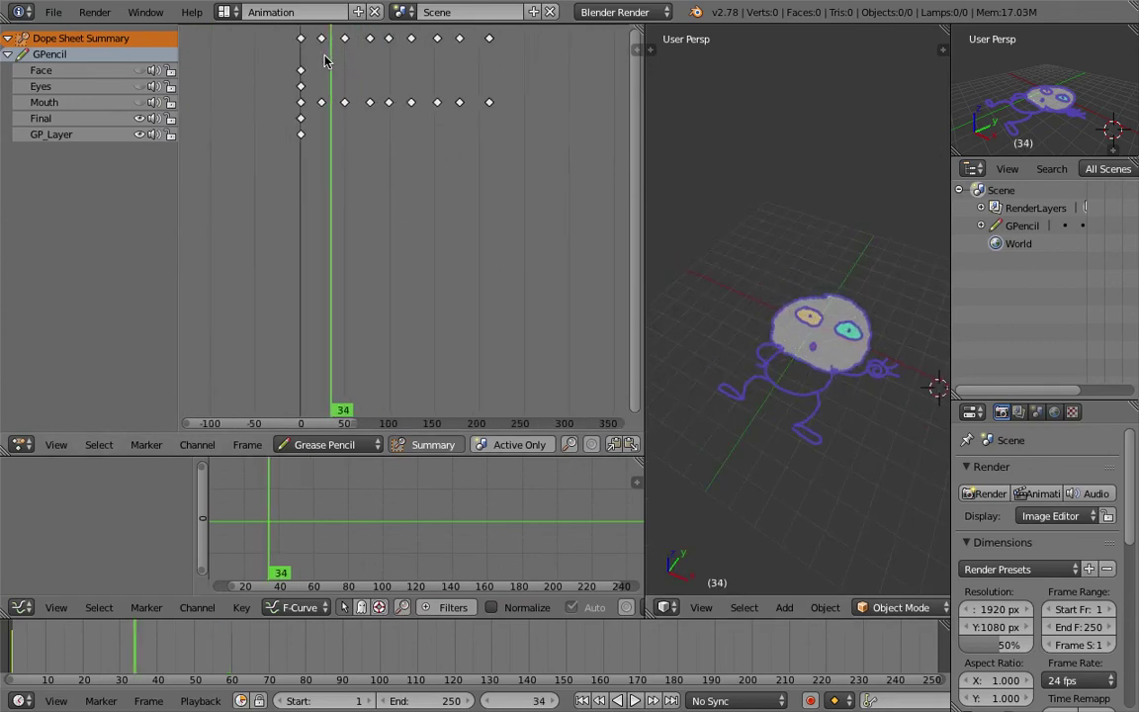
{"action": "key", "text": "alt+a"}
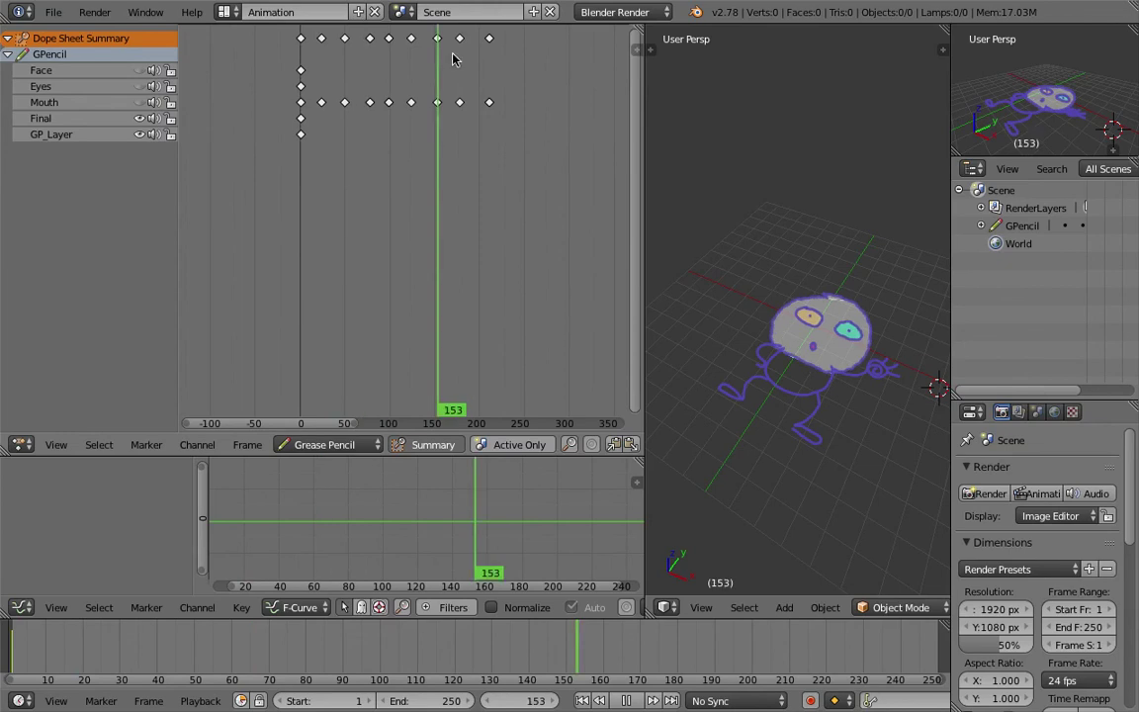
{"action": "key", "text": "alt+a"}
{"action": "scroll", "coordinate": [813, 249], "scroll_direction": "up", "scroll_amount": 3}
{"action": "middle_click_drag", "start_coordinate": [763, 202], "coordinate": [781, 224]}
{"action": "scroll", "coordinate": [781, 223], "scroll_direction": "down", "scroll_amount": 2}
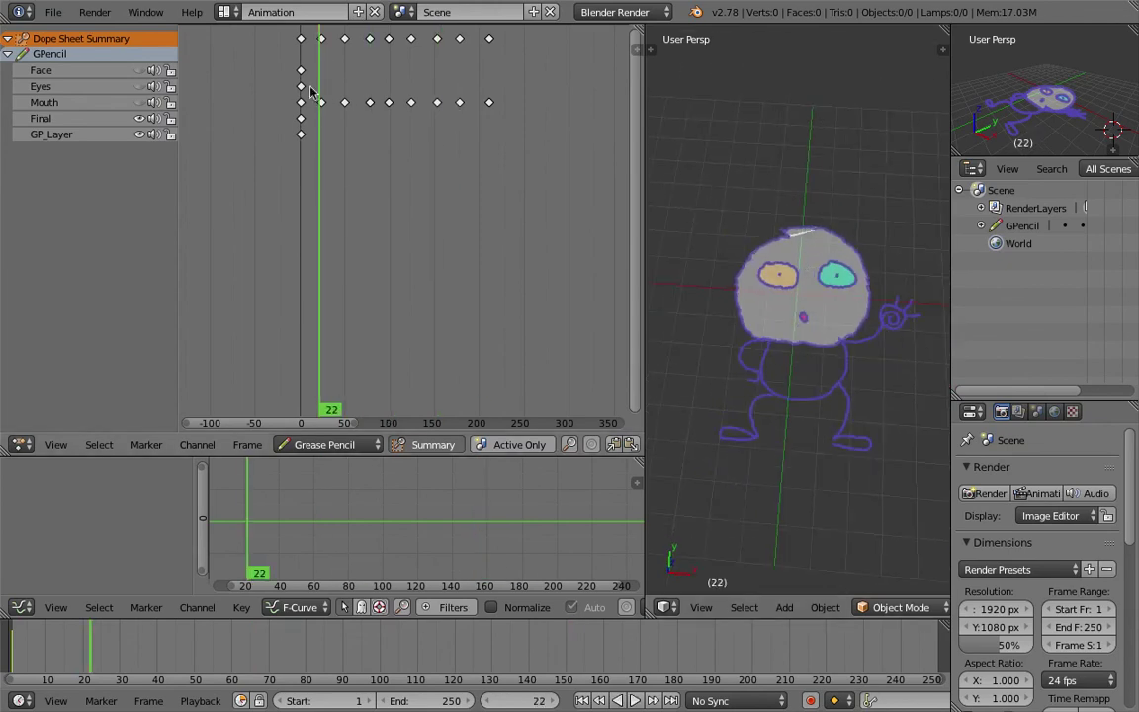
Scrub back toward the first keyframes, replay the animation, and step to the mouth keyframe at frame 49
{"action": "left_click_drag", "start_coordinate": [338, 94], "coordinate": [307, 65]}
{"action": "key", "text": "alt+a"}
{"action": "key", "text": "Escape"}
{"action": "key", "text": "Up"}
{"action": "key", "text": "Up"}
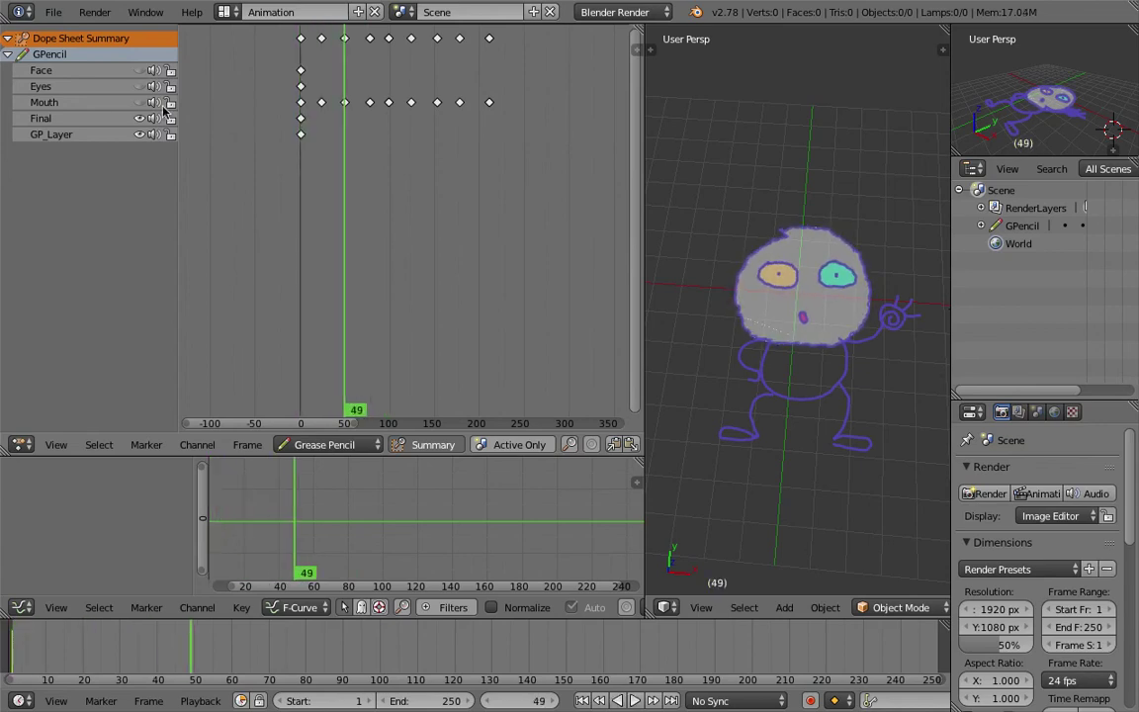
Hide the Final layer and show it again to compare it with the hand-drawn body
{"action": "double_click", "coordinate": [140, 118]}
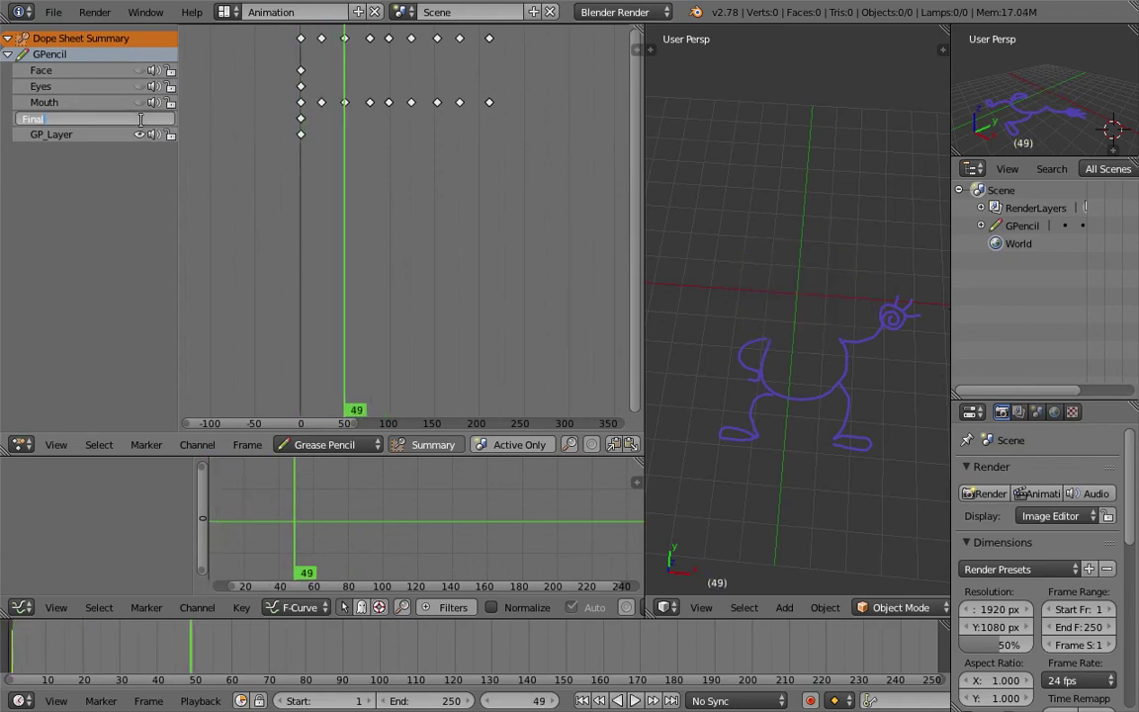
{"action": "left_click", "coordinate": [140, 120]}
{"action": "left_click", "coordinate": [140, 120]}
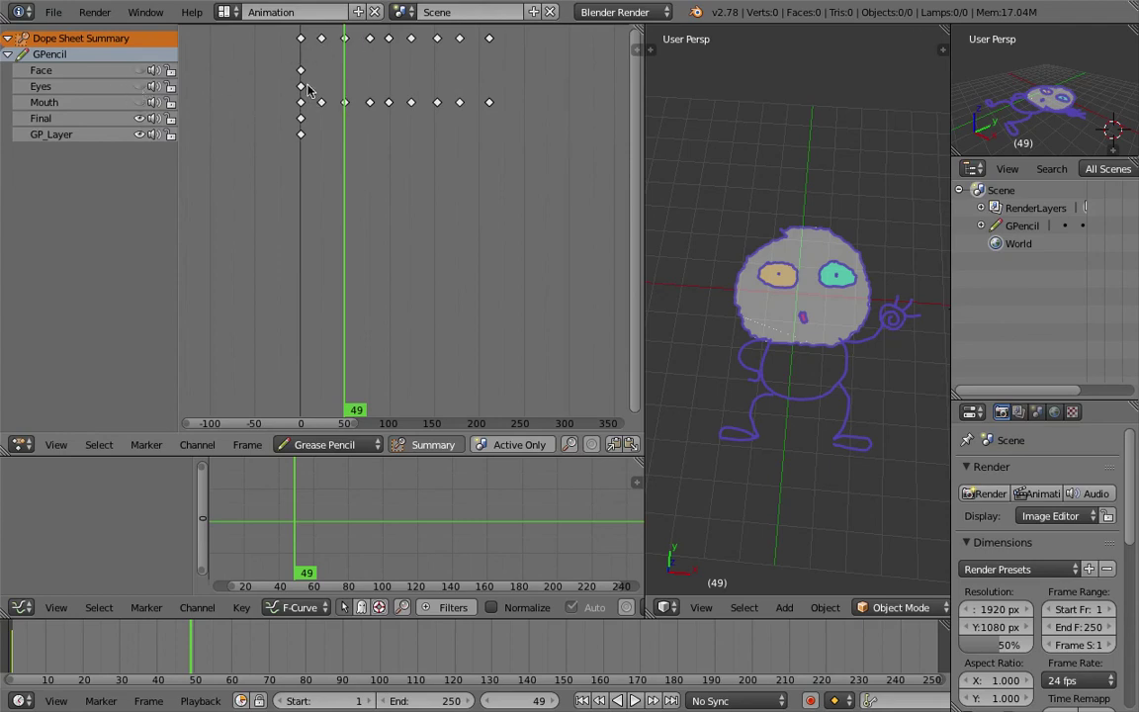
Play the animation from frame 49 and scrub through the mouth keyframes in the dope sheet
{"action": "key", "text": "alt+a"}
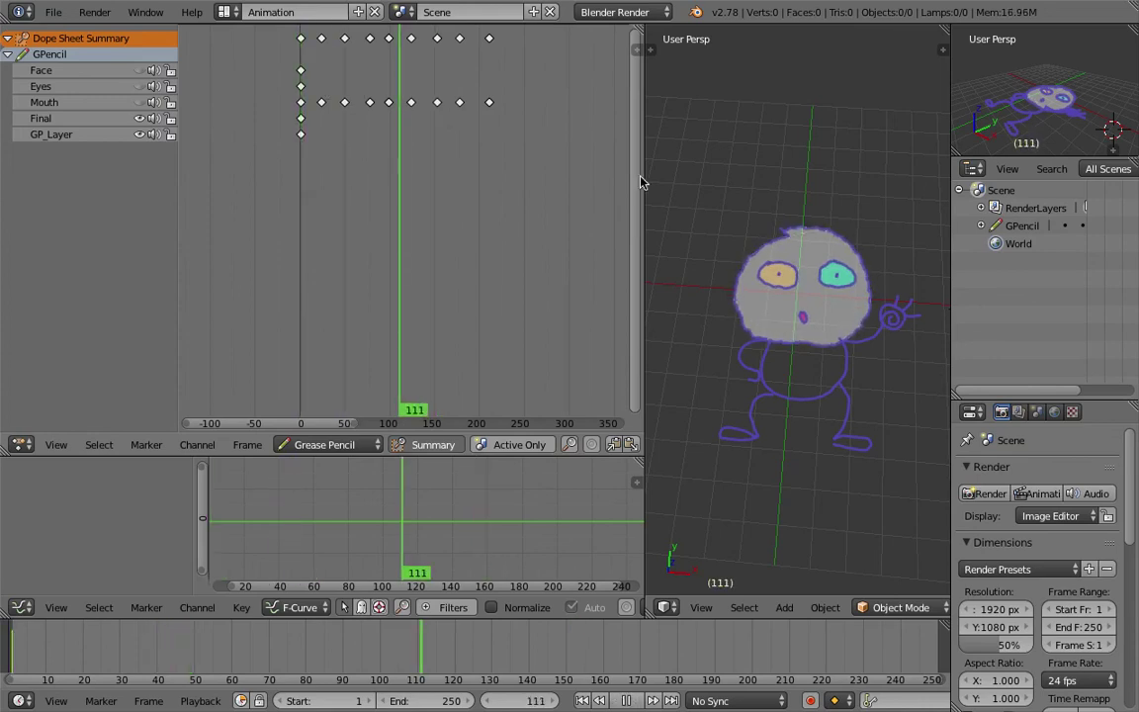
{"action": "scroll", "coordinate": [459, 64], "scroll_direction": "up", "scroll_amount": 3}
{"action": "left_click_drag", "start_coordinate": [336, 62], "coordinate": [410, 42]}
{"action": "key", "text": "Escape"}
Widen the 3D view at the dope sheet's expense, enlarge and center the character, and replay the animation
{"action": "left_click_drag", "start_coordinate": [645, 59], "coordinate": [598, 59]}
{"action": "key", "text": "alt+a"}
{"action": "key", "text": "Escape"}
{"action": "scroll", "coordinate": [752, 365], "scroll_direction": "up", "scroll_amount": 3}
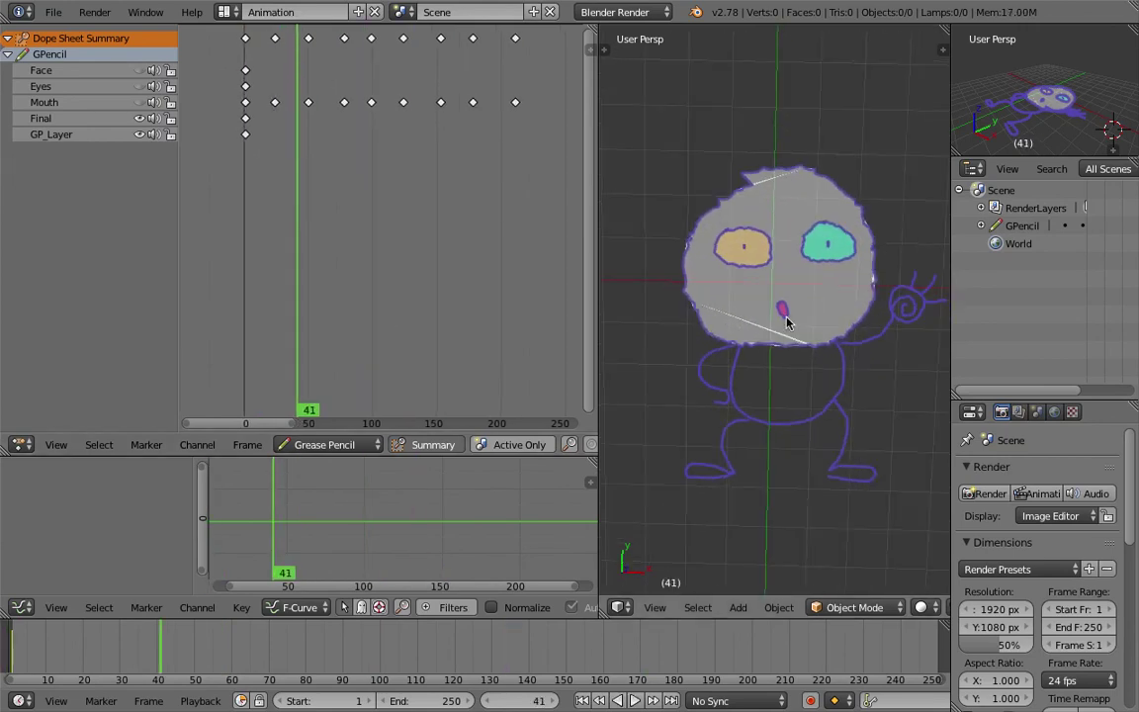
{"action": "key", "text": "alt+a"}
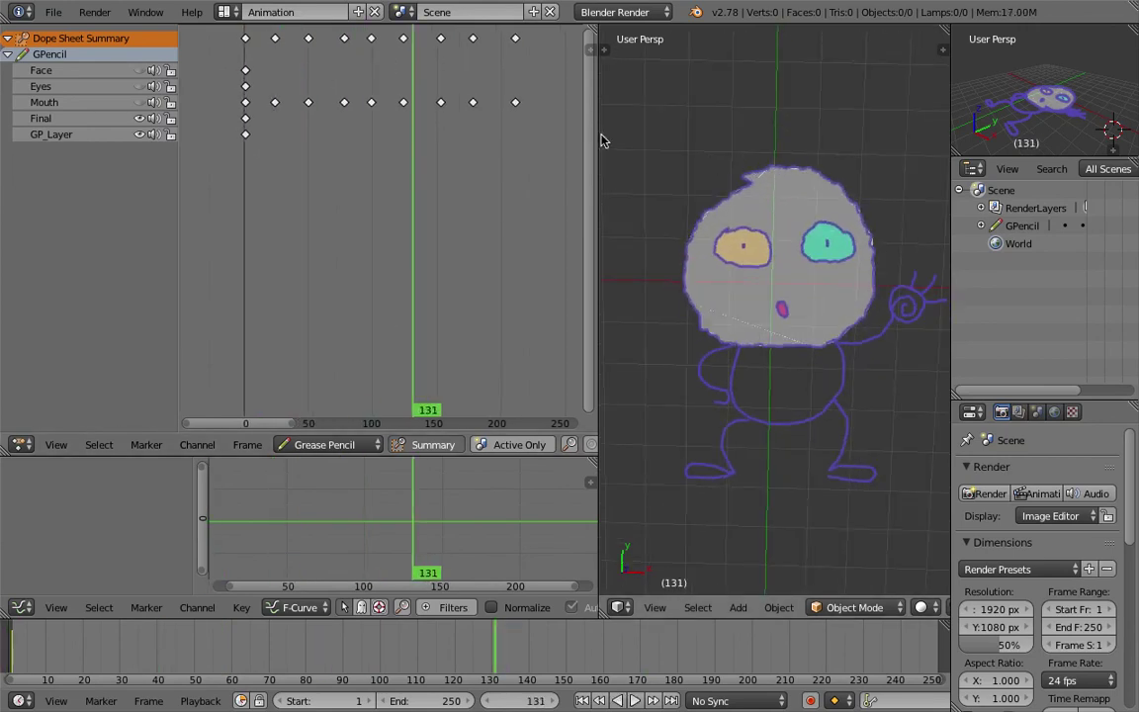
{"action": "middle_click_drag", "start_coordinate": [672, 143], "coordinate": [625, 144], "text": "shift"}
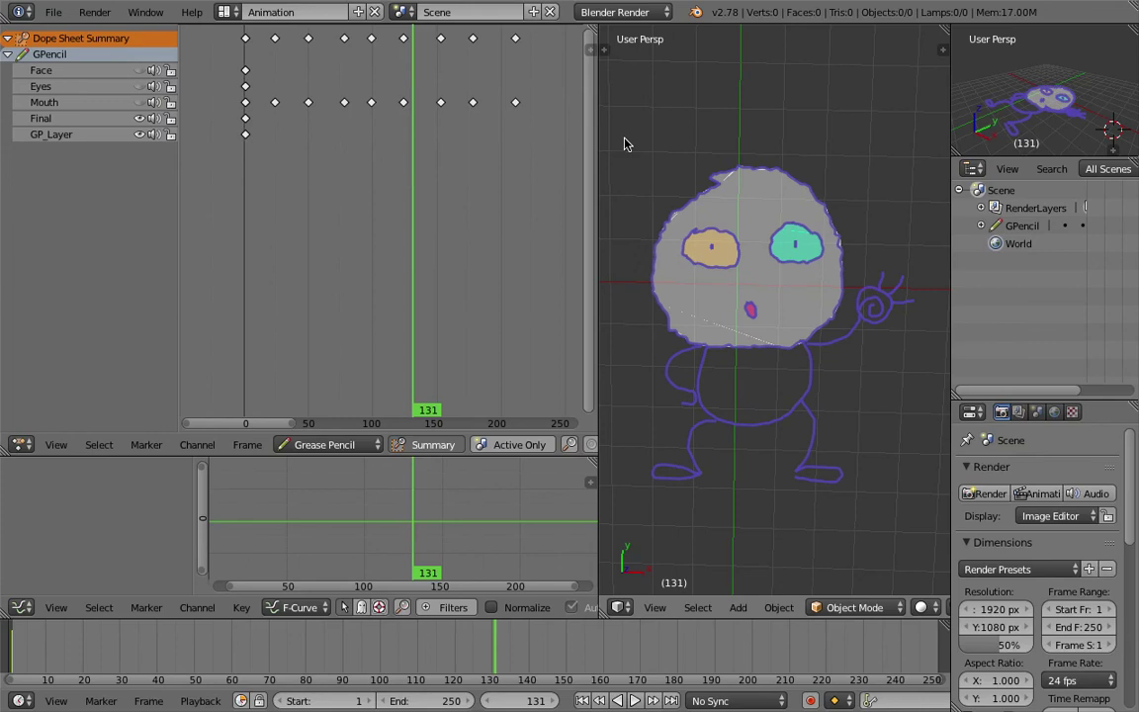
Return to the Compositing layout, reposition the current frame, and play the animation with the whole character in view
{"action": "left_click", "coordinate": [225, 12]}
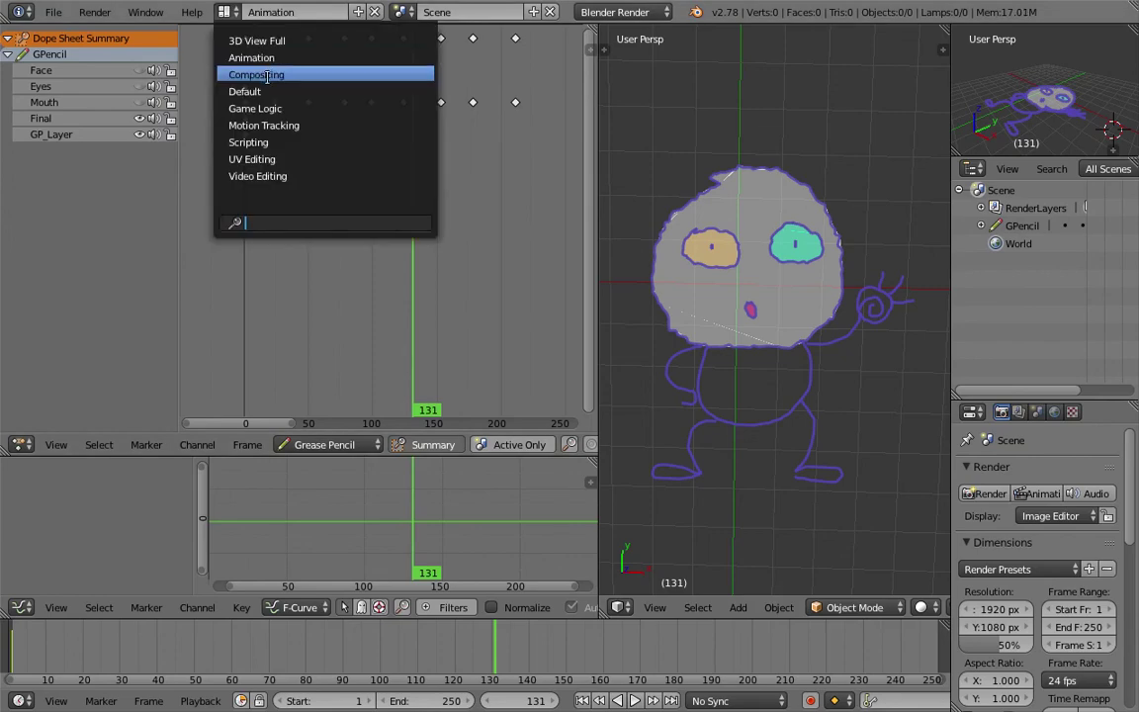
{"action": "left_click", "coordinate": [280, 74]}
{"action": "scroll", "coordinate": [608, 468], "scroll_direction": "down", "scroll_amount": 2}
{"action": "left_click", "coordinate": [1017, 664]}
{"action": "key", "text": "alt+a"}
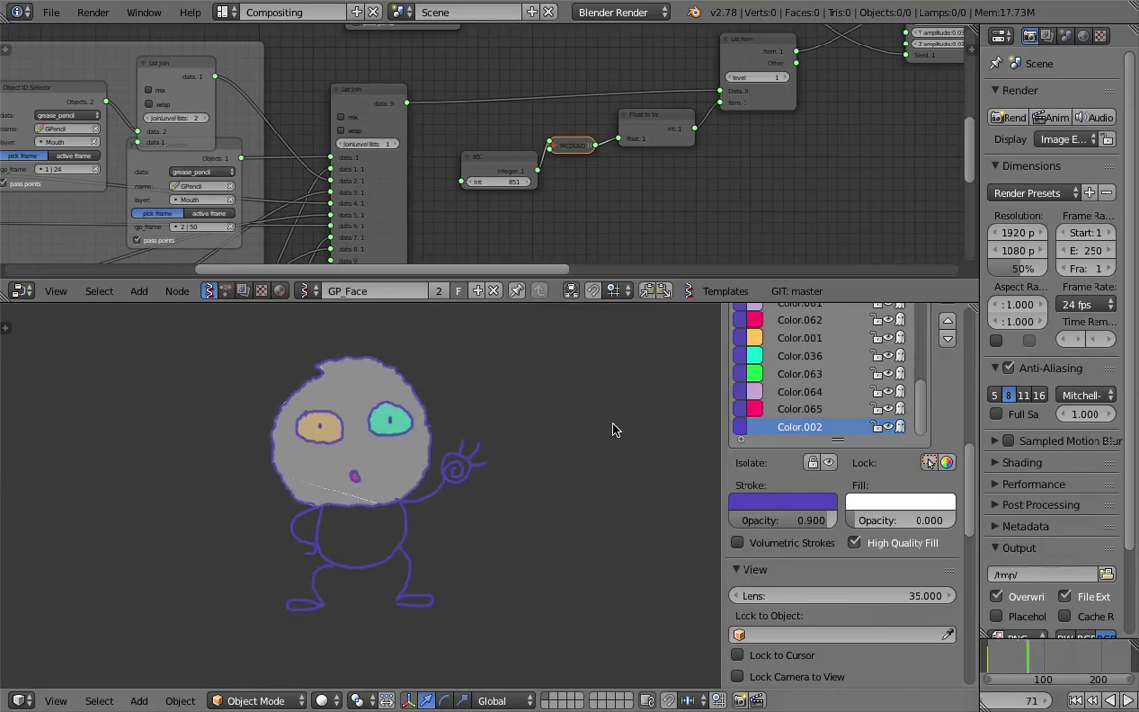